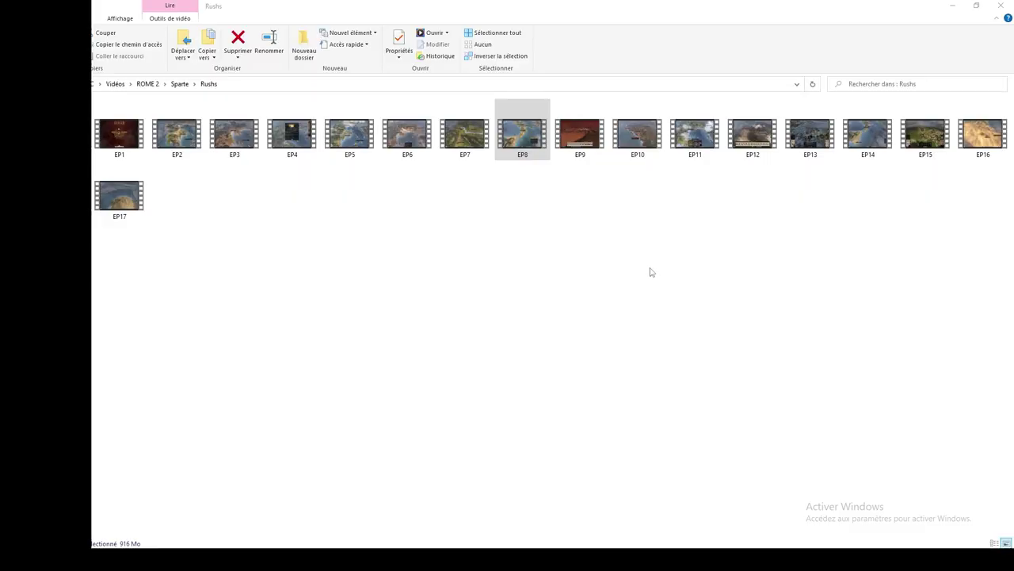
click(420, 246)
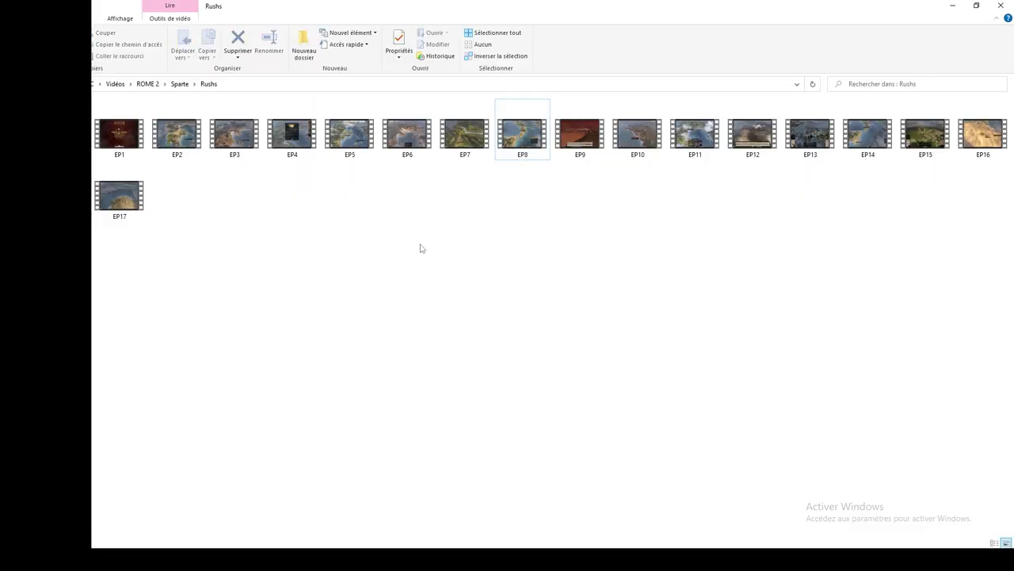
drag(137, 263, 1008, 98)
click(733, 248)
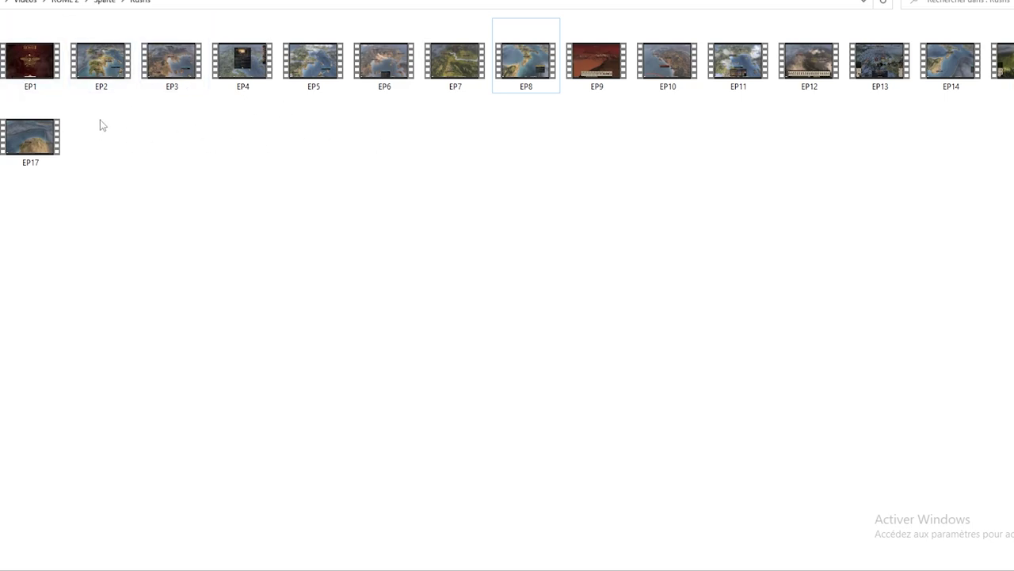
drag(2, 28, 896, 224)
click(896, 224)
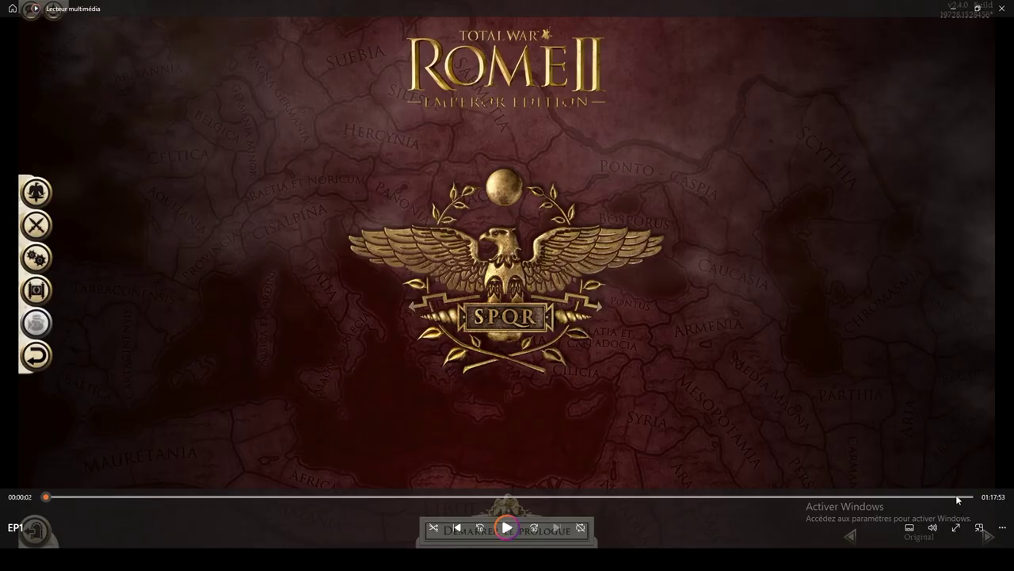
Step: Skim the EP1 recording near its end and around its middle, stopping at 00:42:53
click(956, 496)
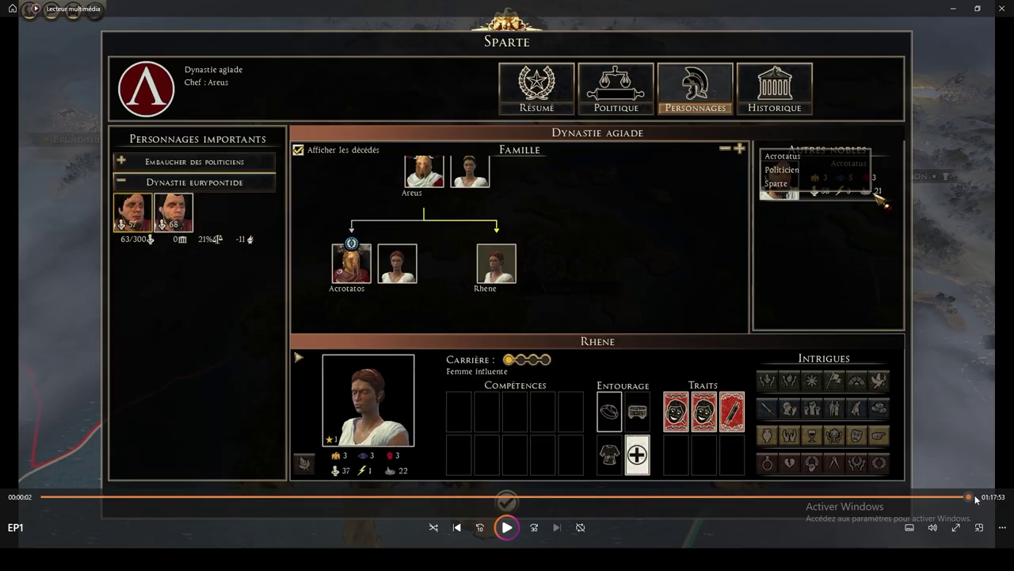
click(951, 497)
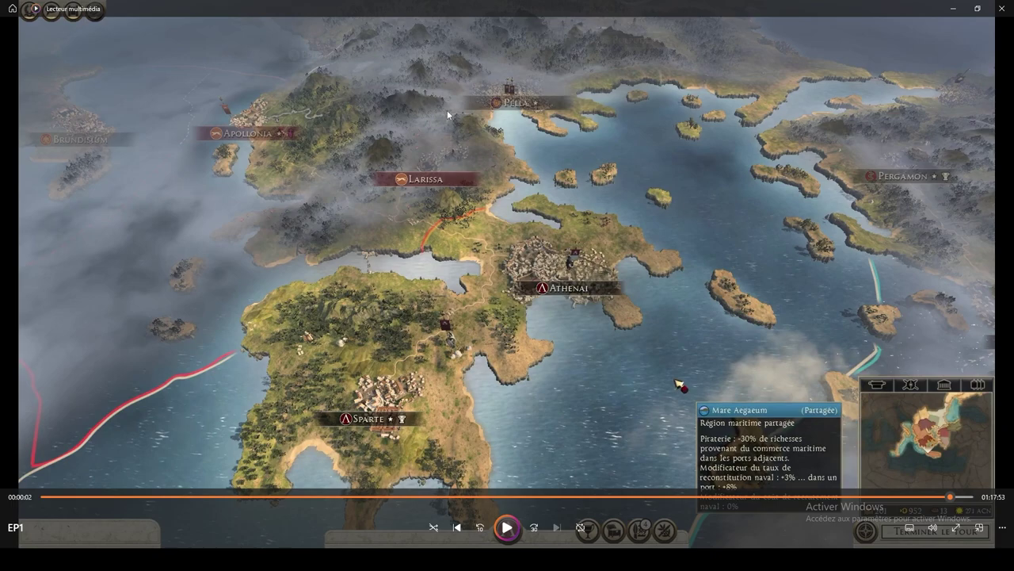
click(496, 497)
drag(522, 497, 553, 497)
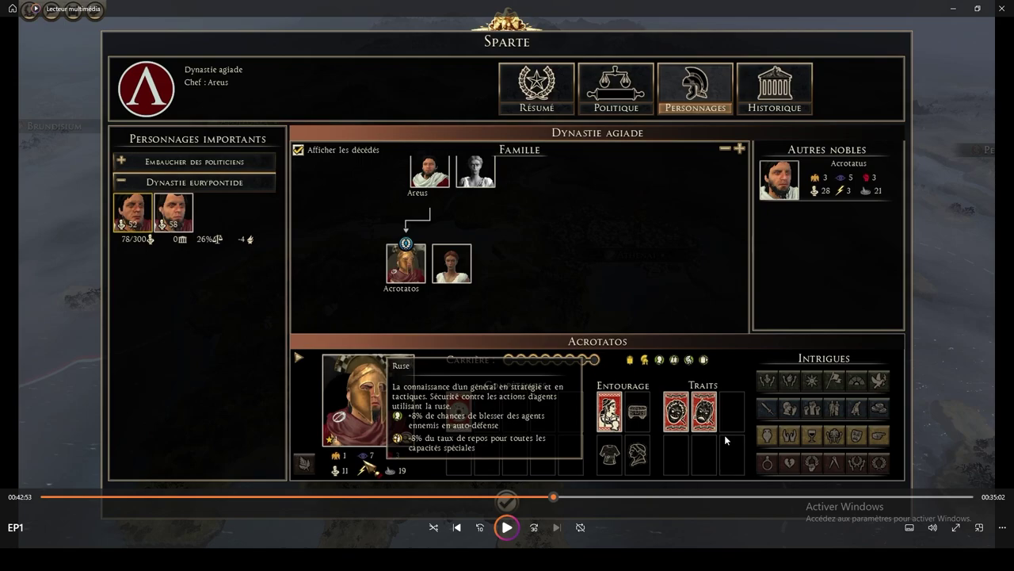
Step: Switch to Premiere Pro and examine the episode clips placed along the Intro sequence's video track up to its end
key(alt+Tab)
click(753, 412)
drag(505, 526, 546, 529)
click(543, 410)
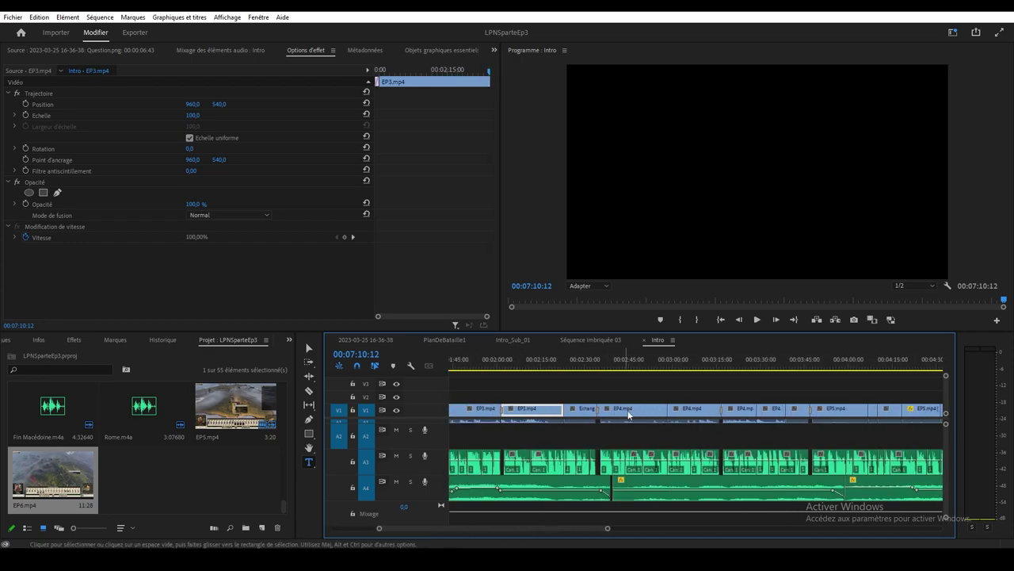
click(648, 412)
click(838, 410)
scroll(614, 529, down, 5)
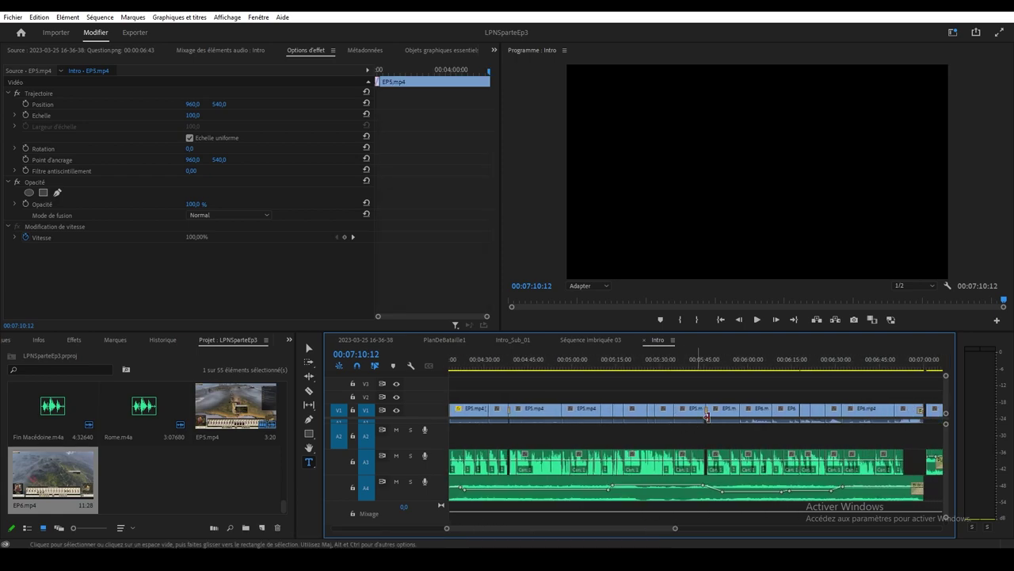
scroll(613, 527, down, 4)
click(487, 410)
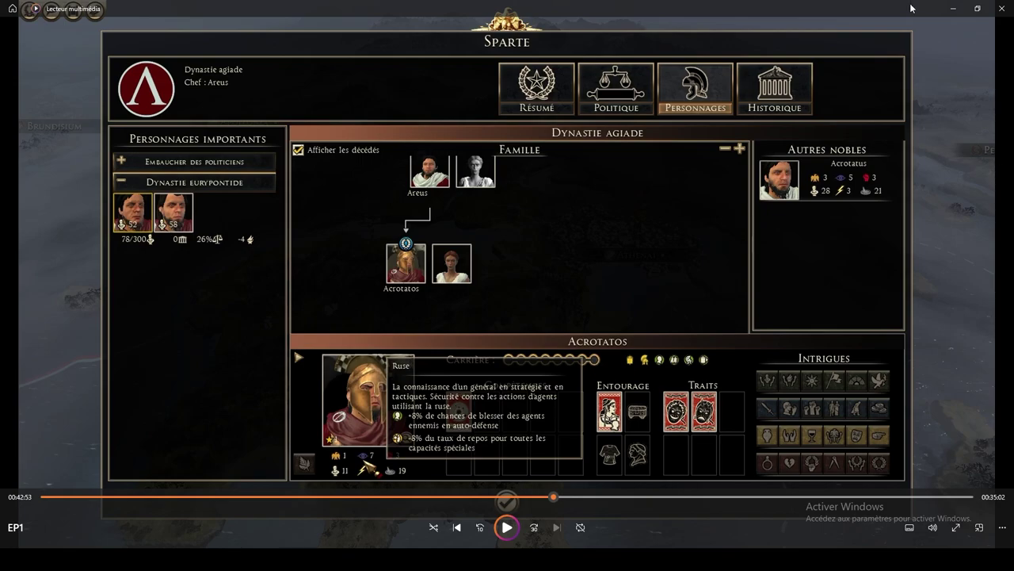
Step: Close the EP1 recording, open EP8 from the Rushs folder and pause its playback
click(1003, 8)
double_click(511, 141)
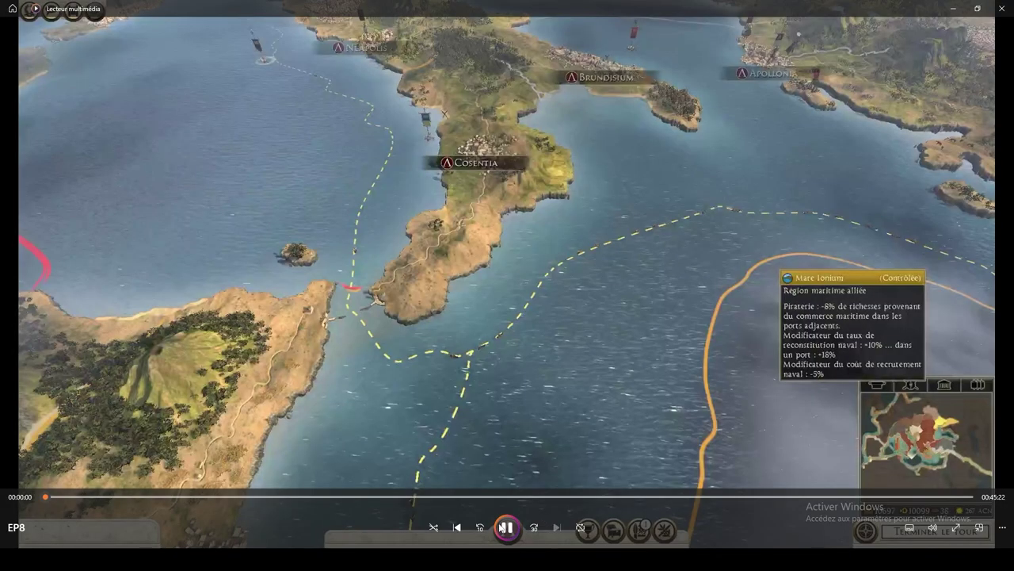
click(508, 527)
Step: Search the EP8 recording for the river battle footage and pause it at 00:26:47
click(474, 497)
drag(474, 499, 638, 479)
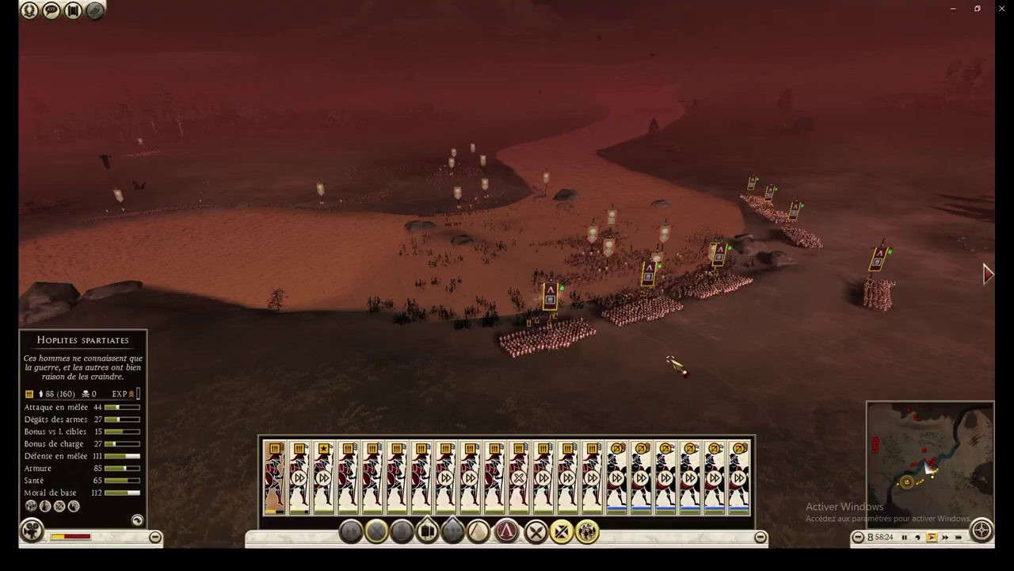
click(507, 527)
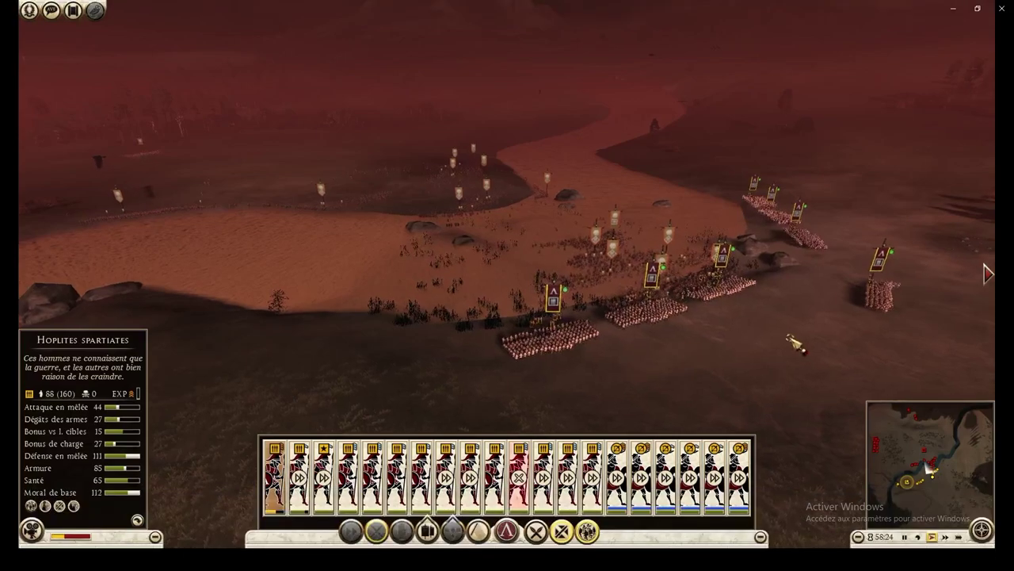
drag(464, 497, 590, 497)
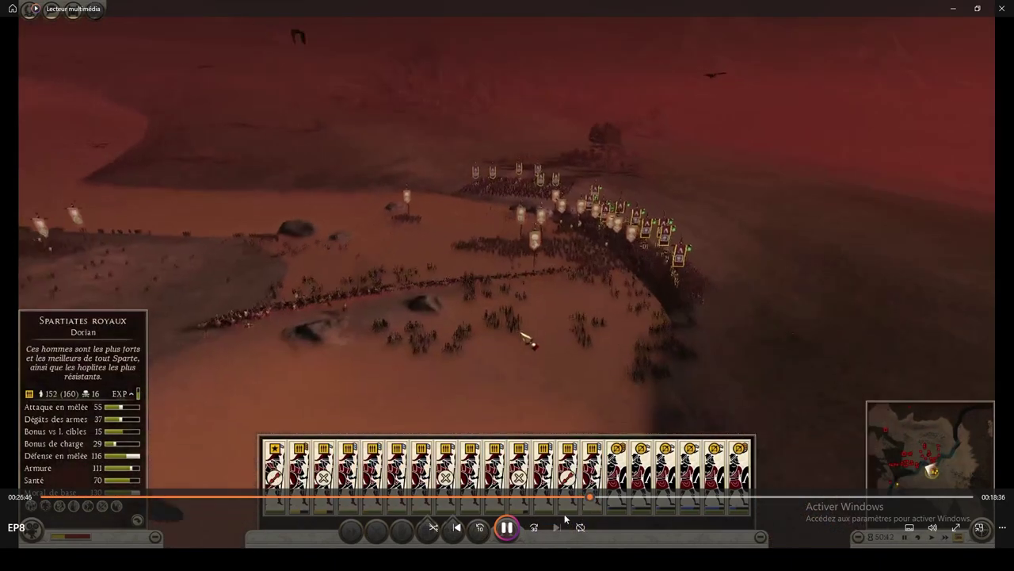
click(507, 528)
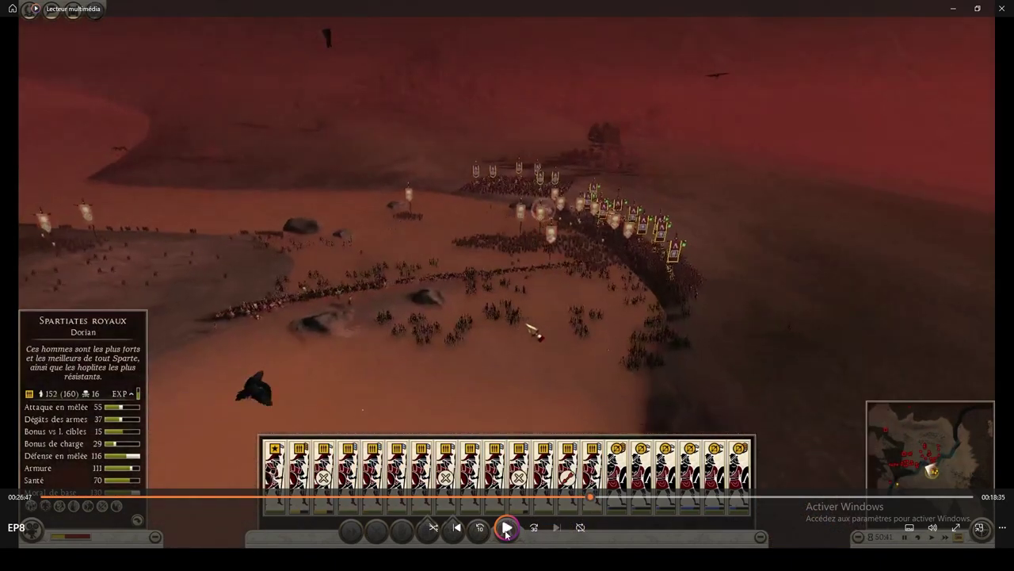
Step: Go back through EP8 to the battle deployment screen, and forward to the first melee at the river crossing
click(593, 498)
drag(593, 497, 361, 493)
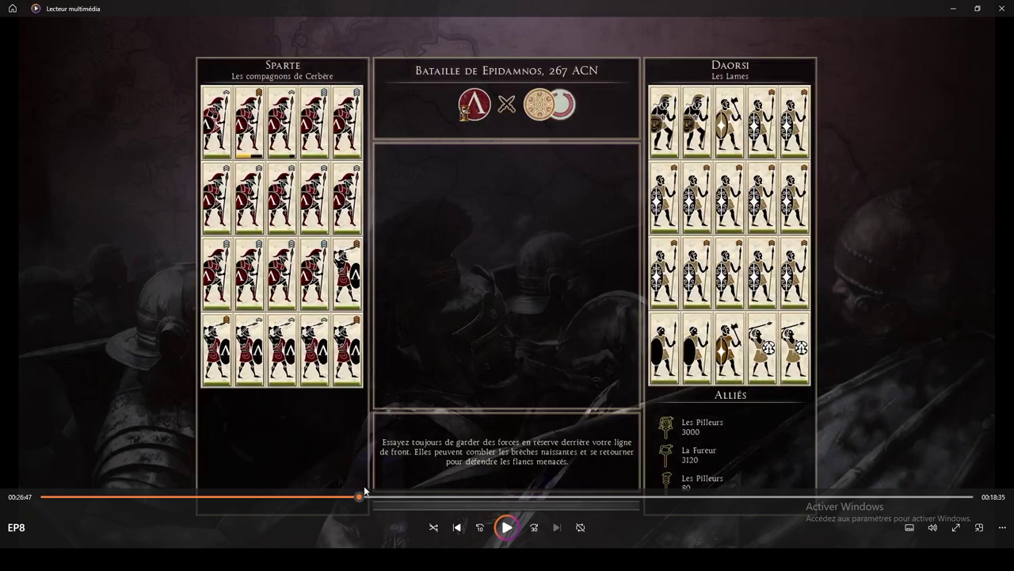
drag(352, 496, 350, 496)
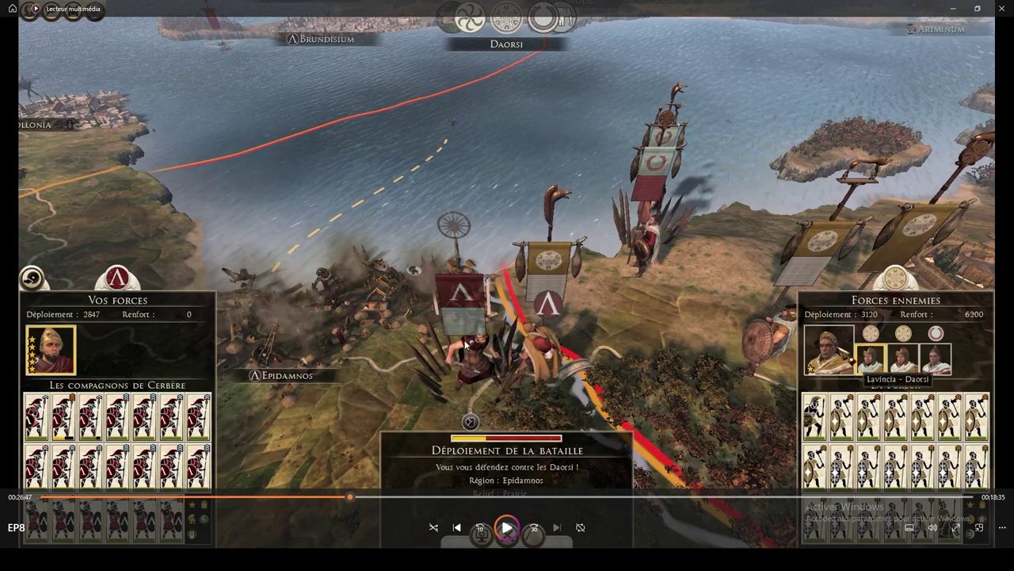
click(393, 496)
click(406, 497)
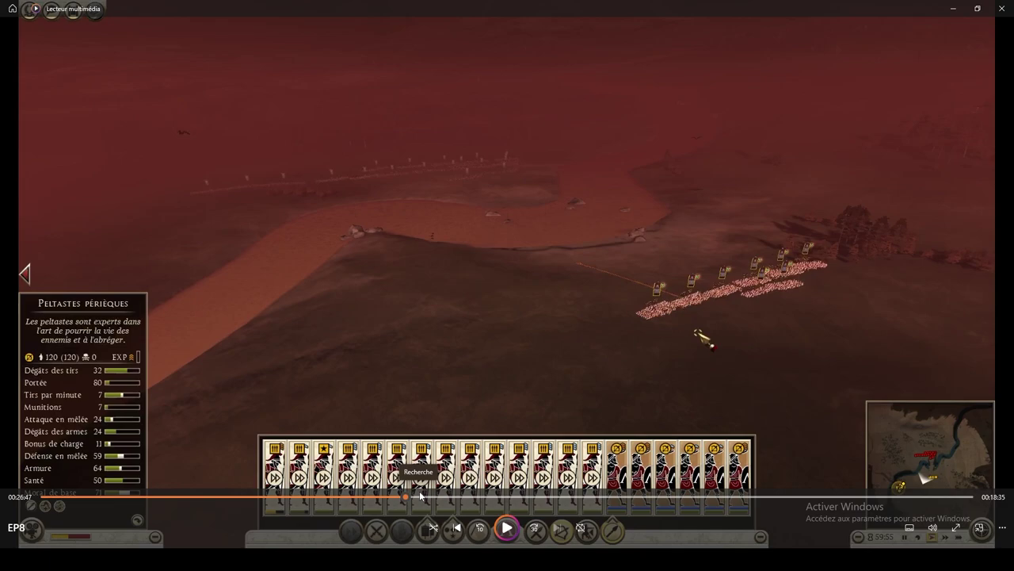
drag(420, 496, 451, 499)
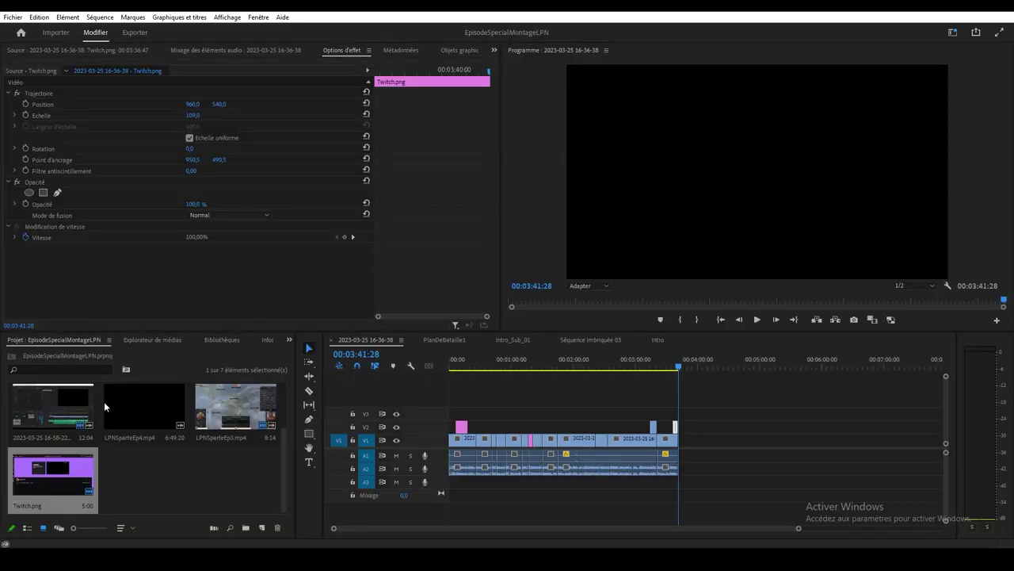
Step: Import EP8.mp4 into the EpisodeSpecialMontageLPN project in Premiere Pro and preview it in the source monitor around 18:25 and 26:16
double_click(229, 406)
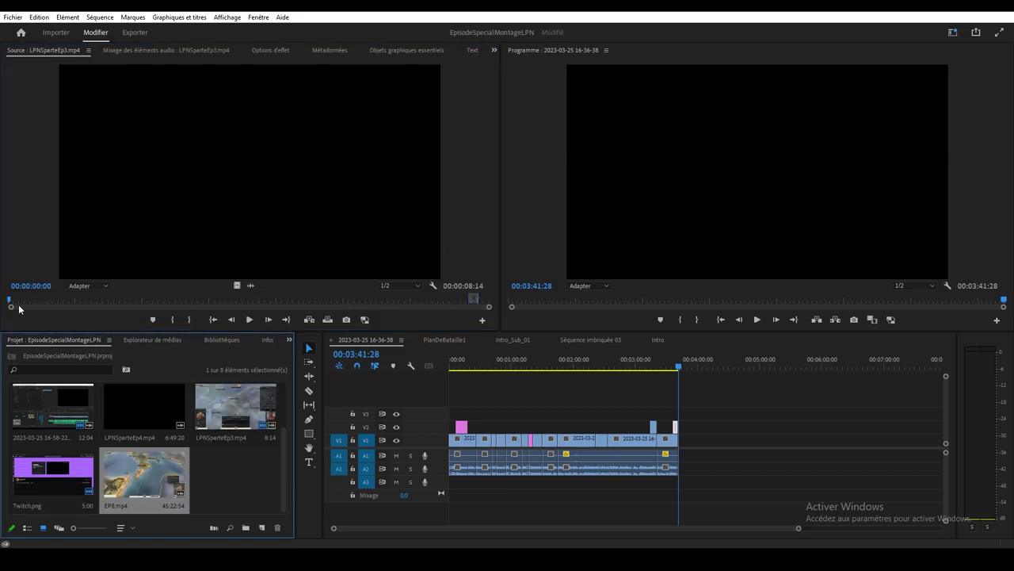
drag(219, 304, 179, 299)
key(space)
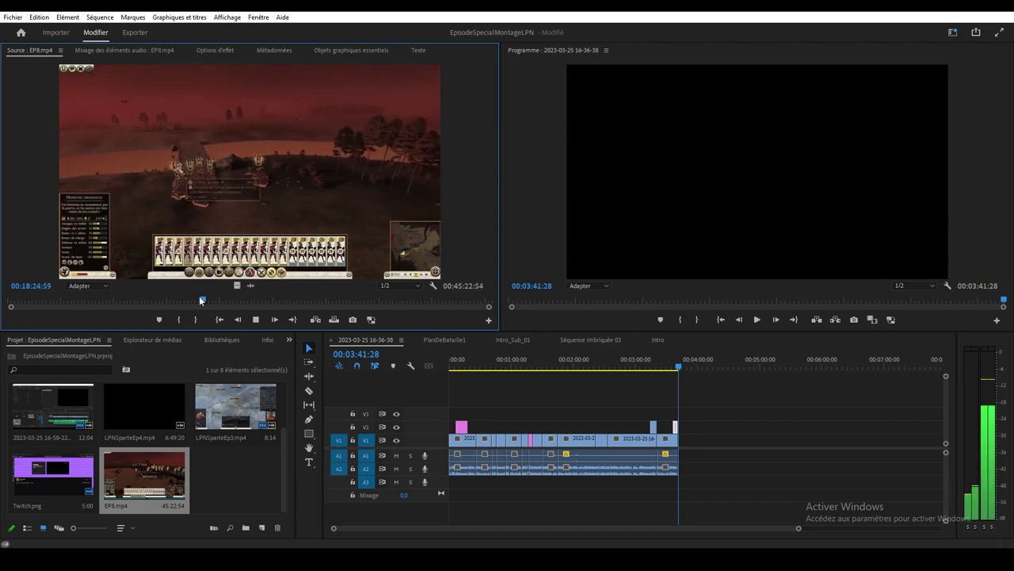
key(space)
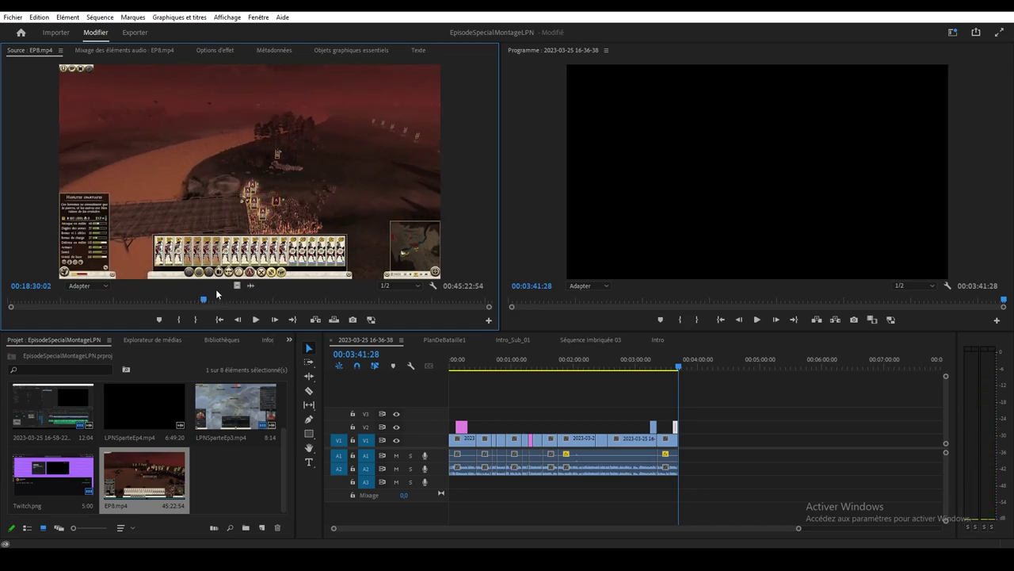
click(285, 302)
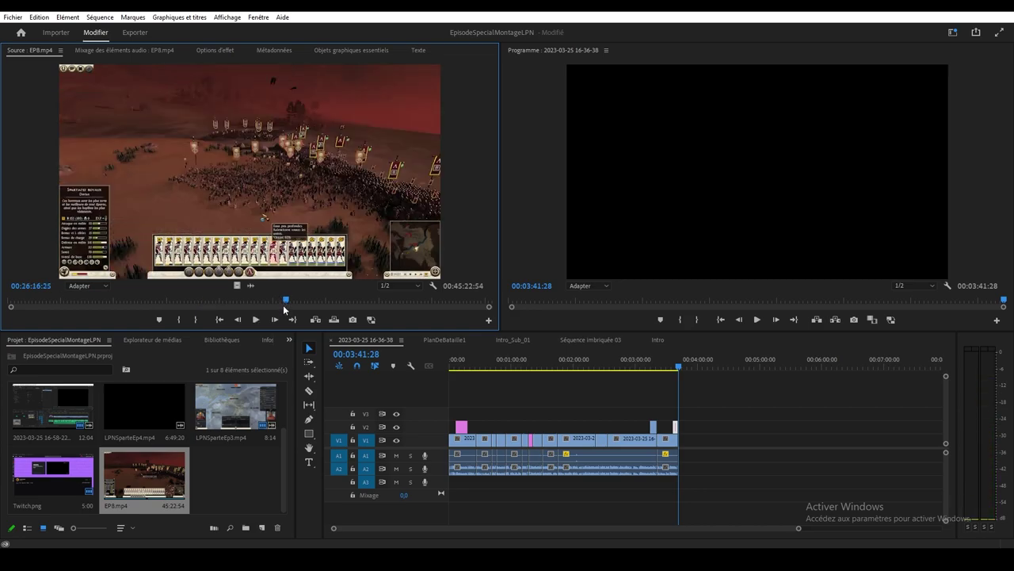
Step: Switch to the Episode 5 script in WordPad, maximize its window and skim the text before returning to its beginning
key(alt+Tab)
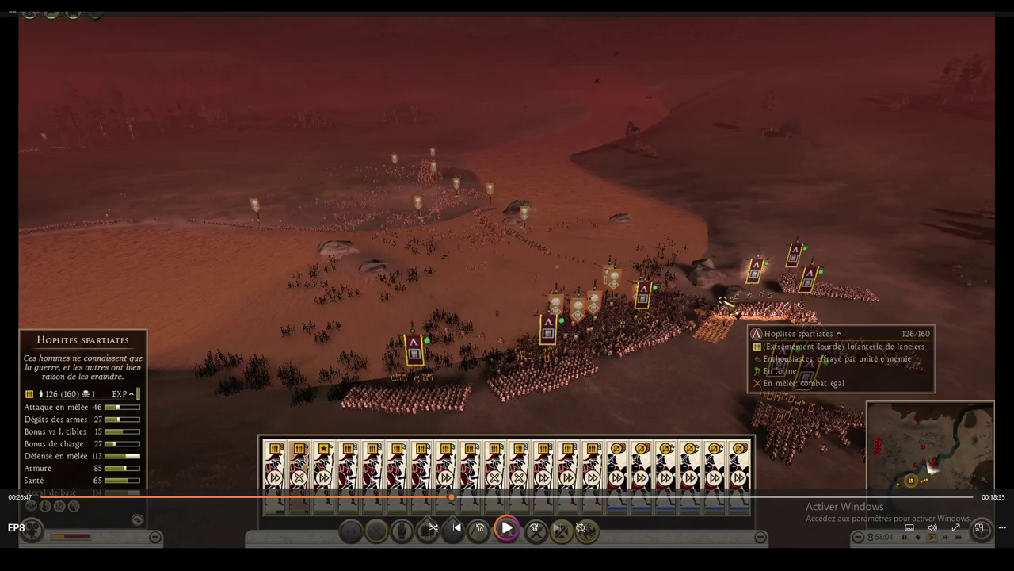
key(alt+Tab)
key(super+Up)
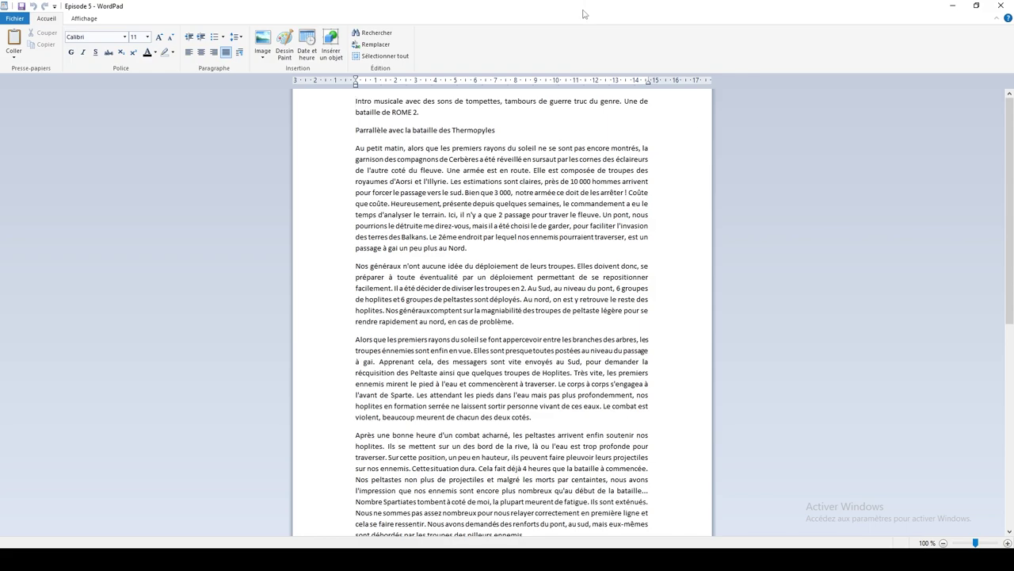
scroll(498, 194, down, 10)
scroll(469, 223, up, 10)
scroll(468, 223, down, 12)
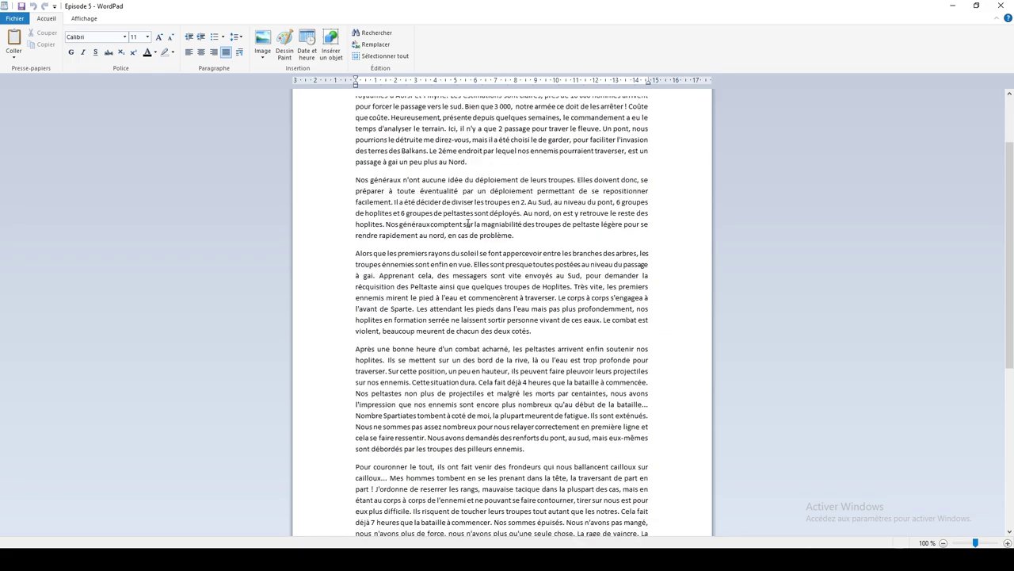
scroll(467, 224, up, 12)
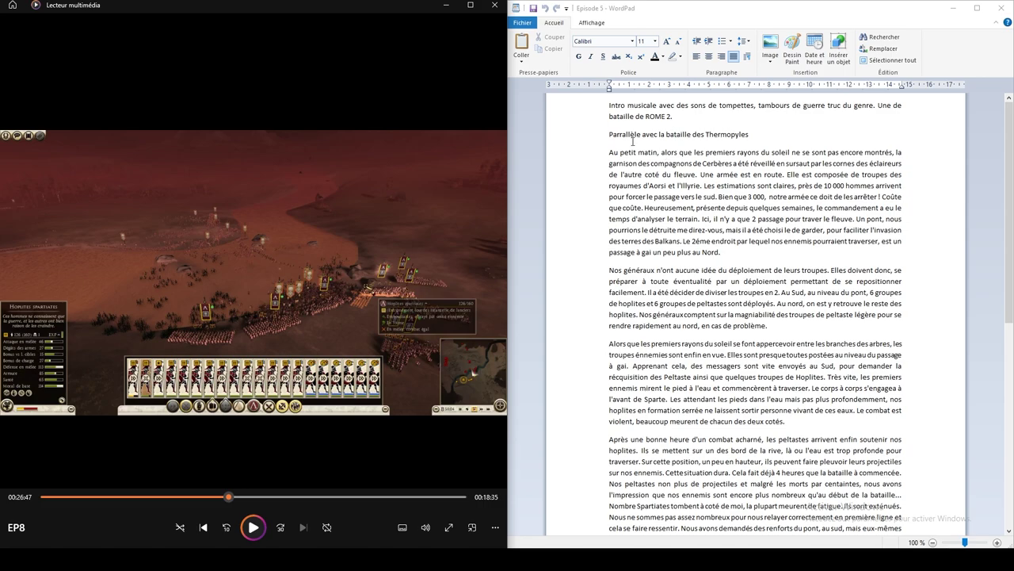
Step: Go over the script's opening notes on the musical intro and the ROME 2 battle, highlighting those lines
click(735, 268)
click(610, 154)
drag(616, 157, 770, 253)
click(773, 133)
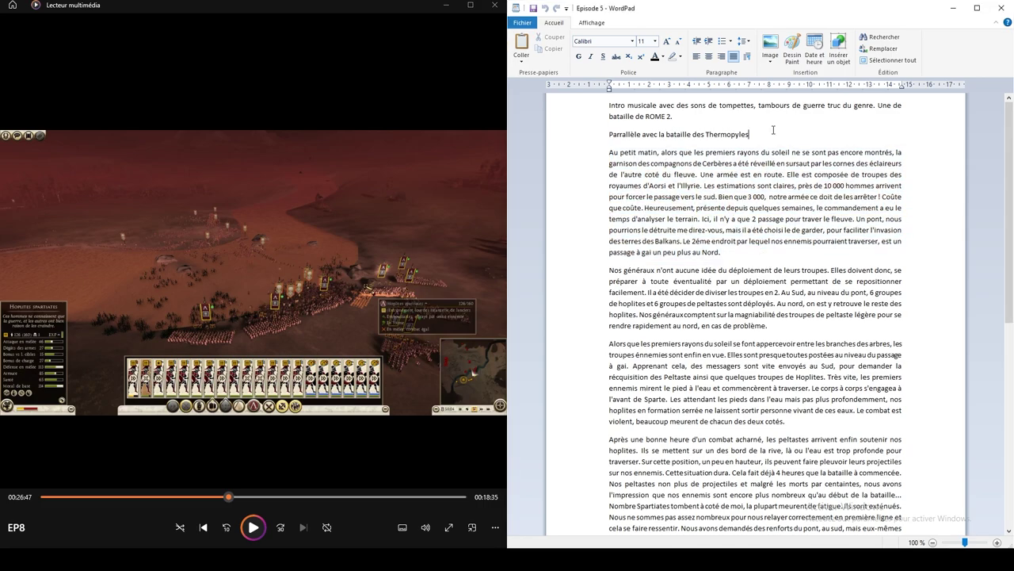
drag(609, 106, 880, 109)
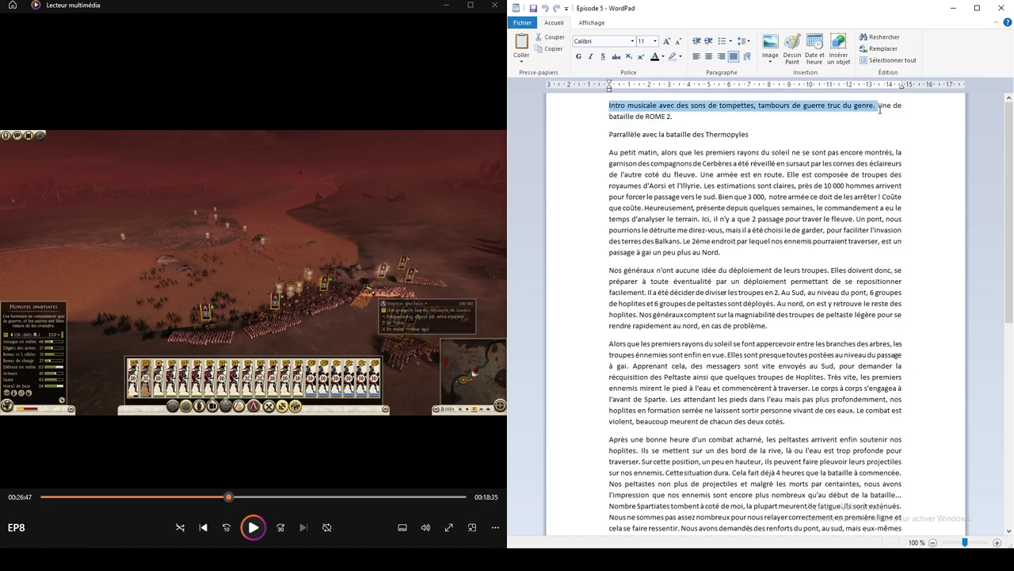
click(876, 108)
mouse_move(595, 116)
mouse_down()
mouse_move(594, 105)
mouse_move(594, 116)
mouse_up()
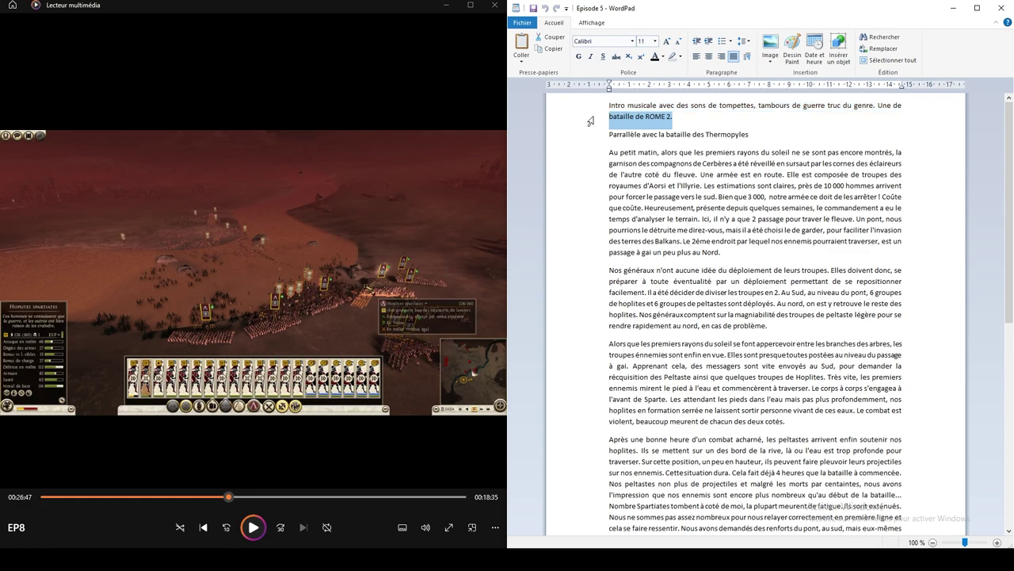
Step: Read the note on the Thermopylae parallel and the first narration paragraph, highlighting each passage
drag(749, 135, 608, 135)
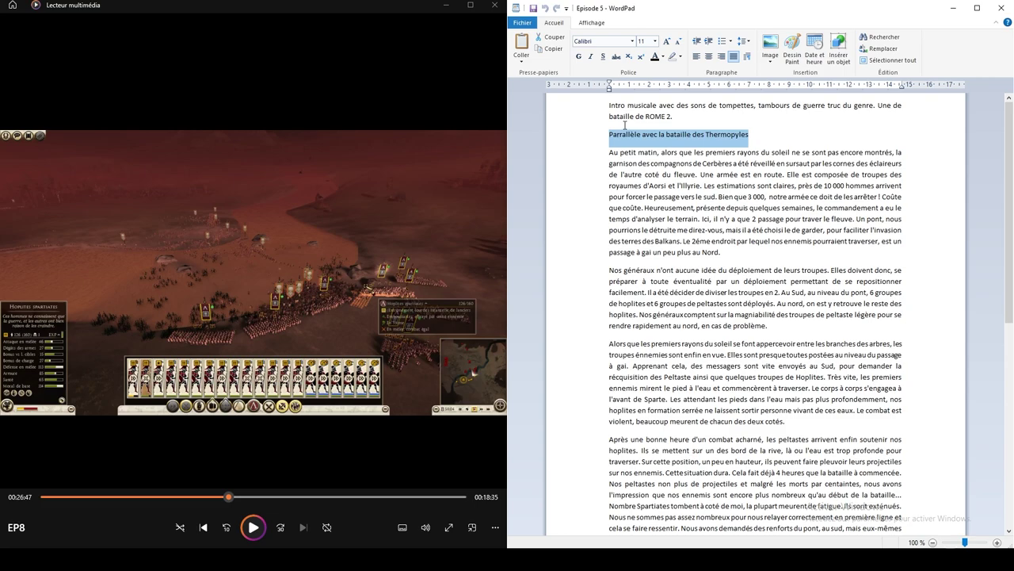
click(772, 127)
click(598, 154)
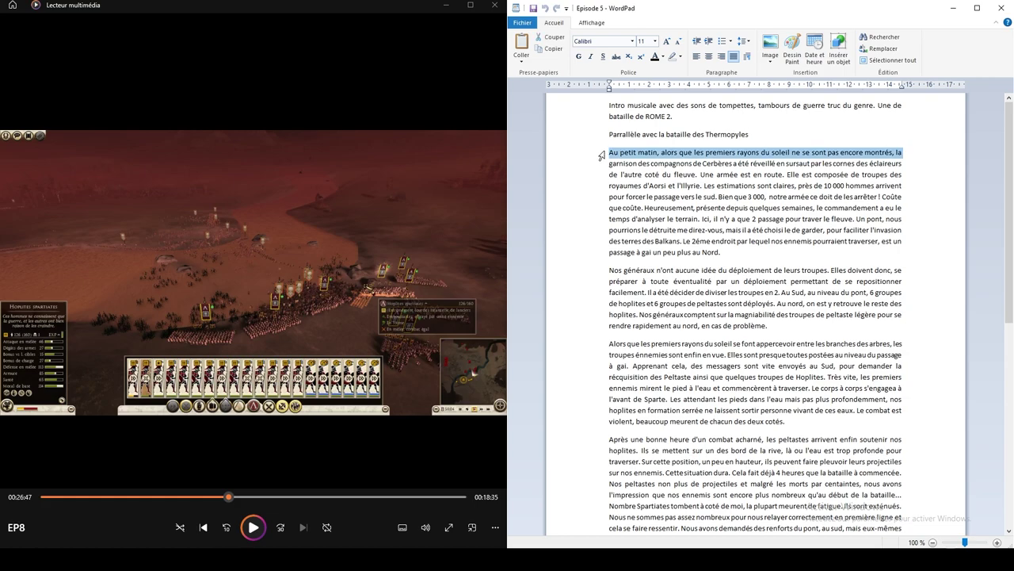
drag(610, 153, 737, 257)
click(599, 156)
click(727, 182)
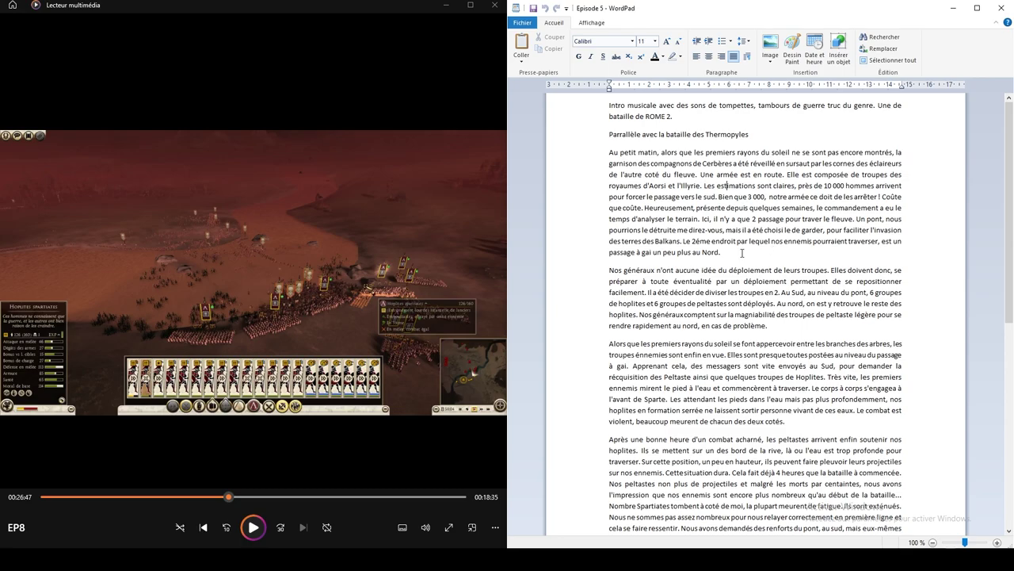
Step: Skim the remaining script paragraphs down to the conclusion and return to the beginning
scroll(742, 253, down, 10)
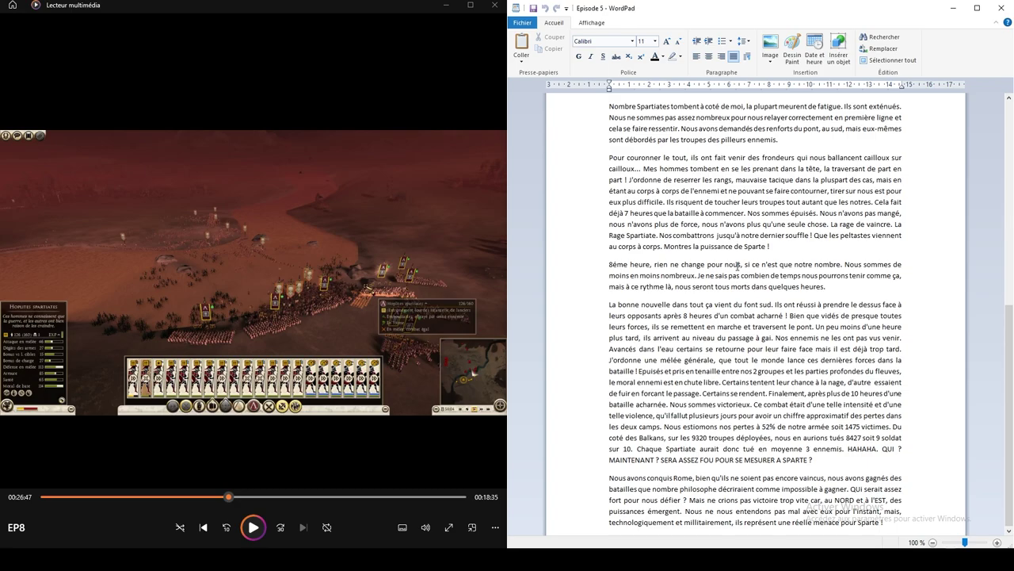
scroll(740, 267, up, 1)
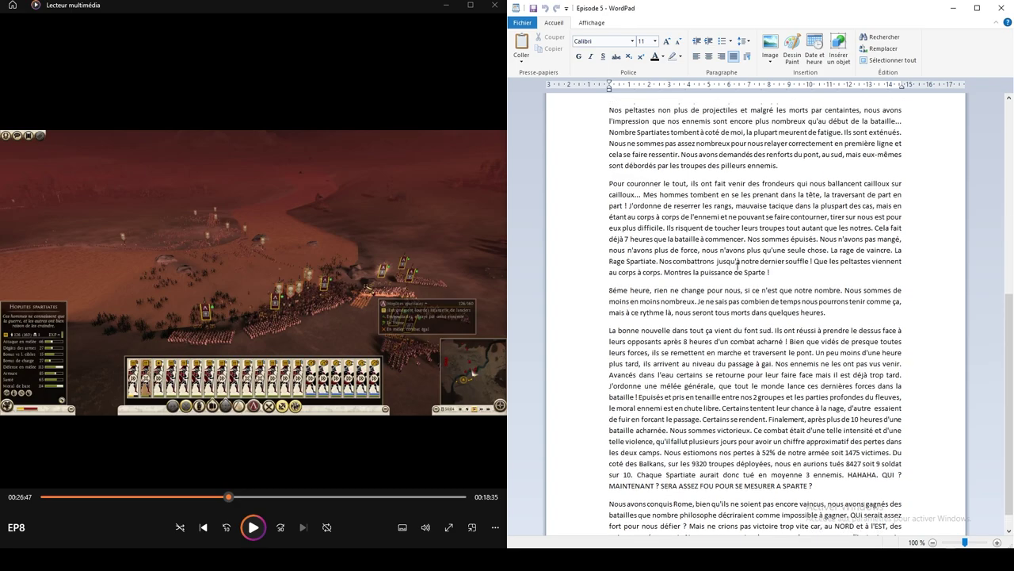
scroll(842, 271, up, 7)
scroll(842, 272, up, 4)
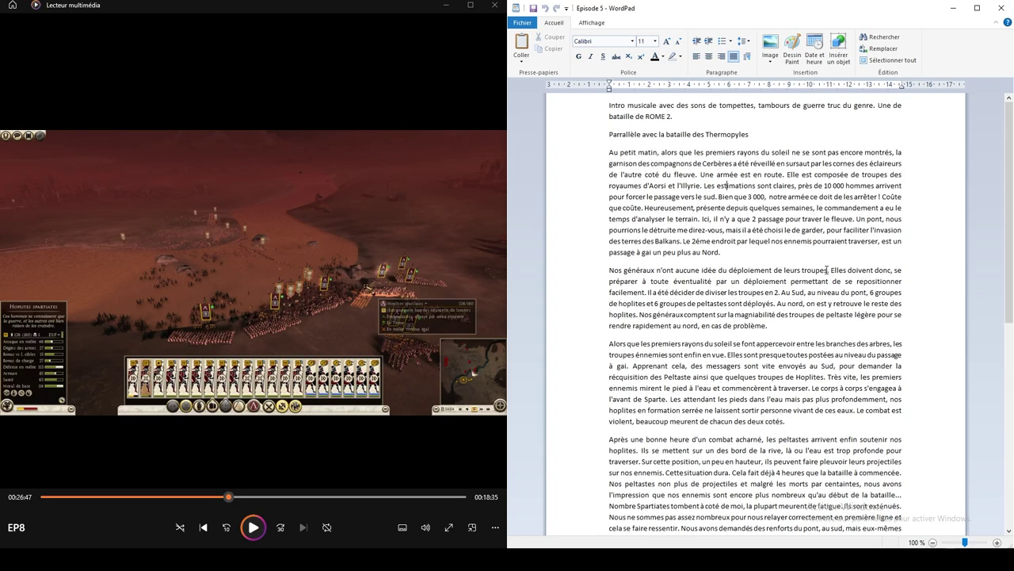
Step: Go over the script's narration paragraphs, highlighting them in turn through the one beginning "Après une bonne heure d'un combat acharné"
scroll(773, 270, down, 10)
scroll(772, 270, down, 2)
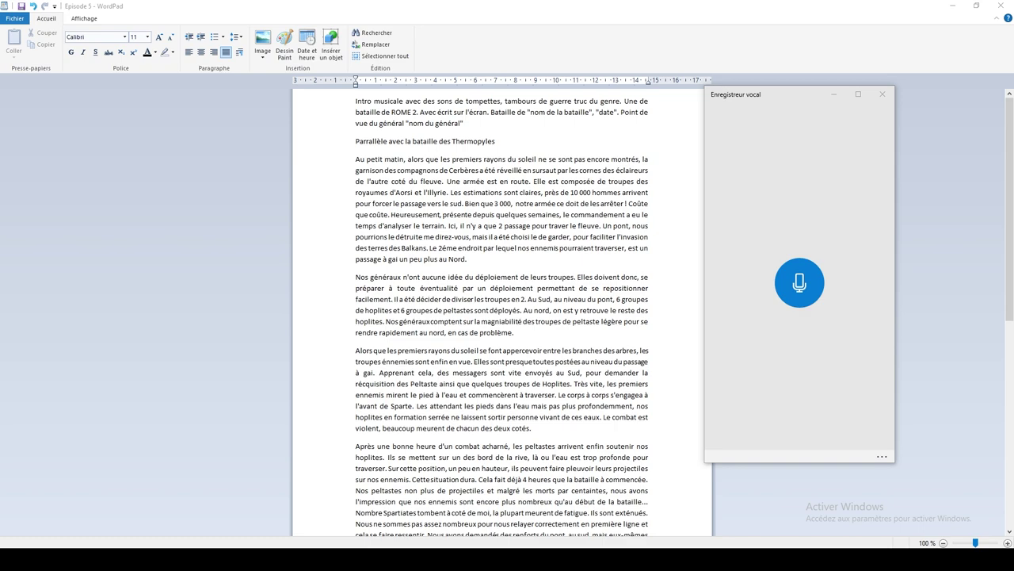
drag(356, 158, 540, 336)
drag(539, 426, 379, 373)
click(400, 417)
scroll(358, 366, down, 3)
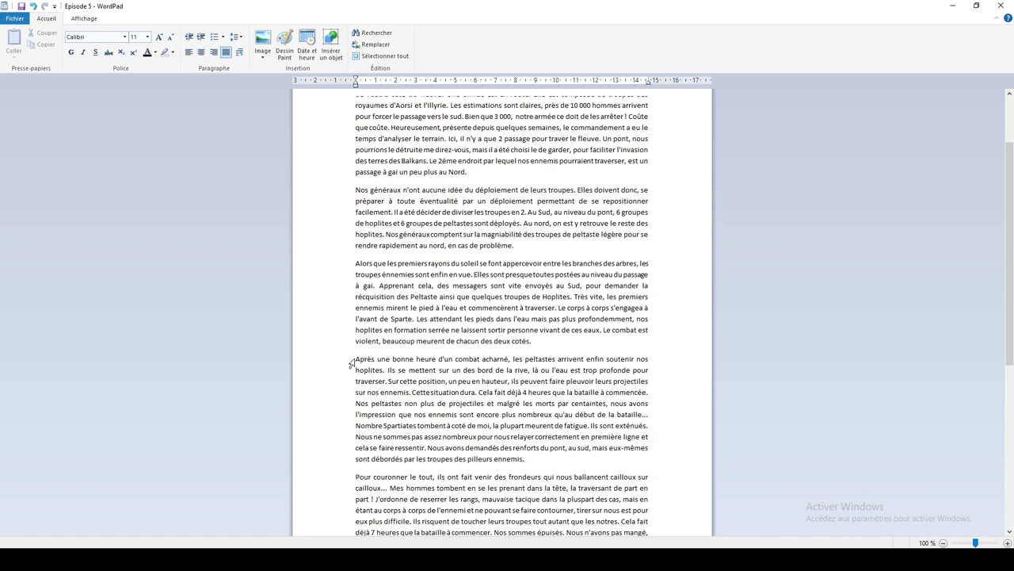
drag(356, 359, 528, 459)
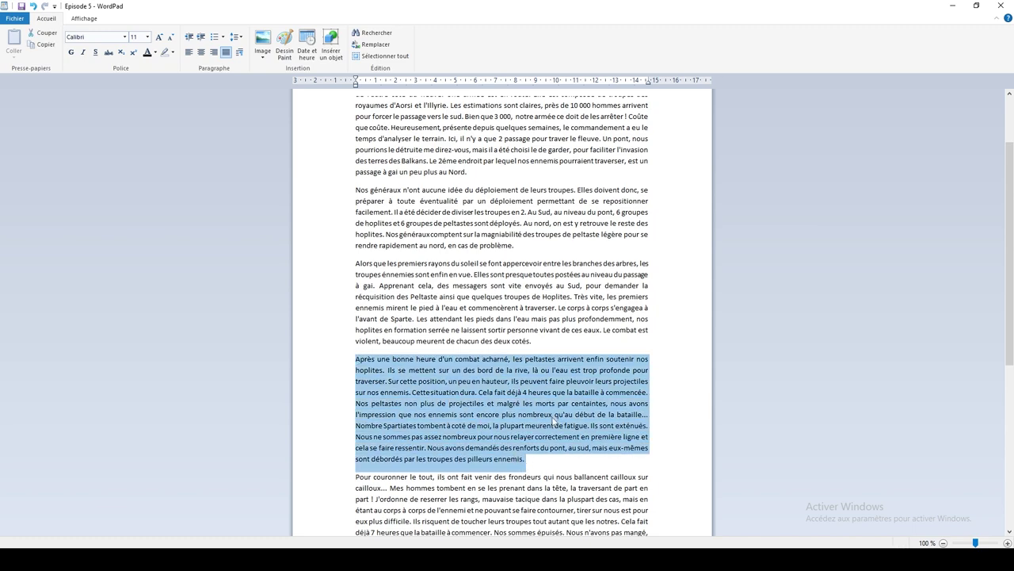
Step: Reread the opening narration paragraph beginning "Au petit matin" with its text highlighted, and switch to the Enregistreur vocal window
scroll(507, 317, up, 3)
click(482, 261)
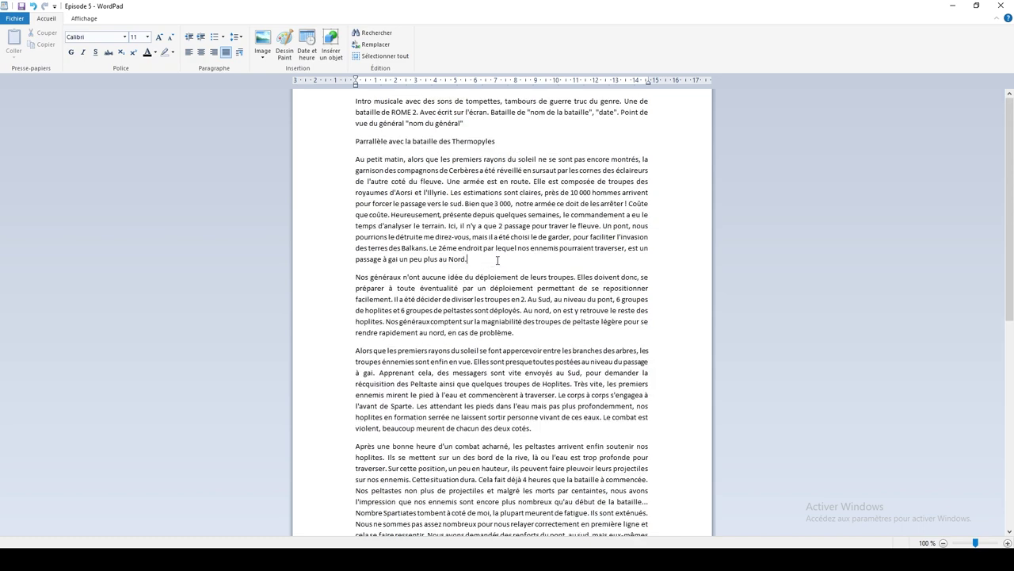
shift+click(351, 199)
shift+click(309, 163)
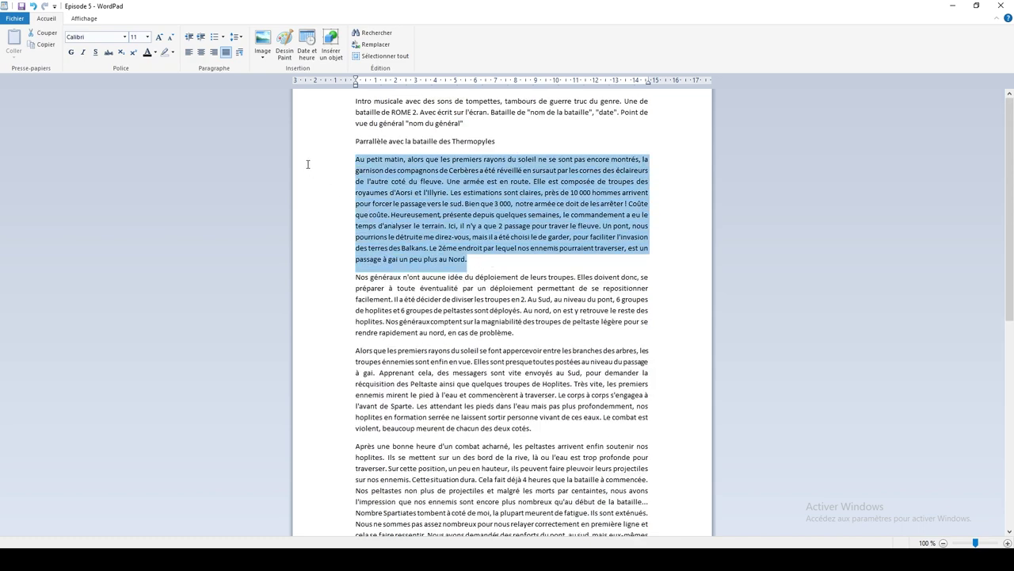
click(354, 161)
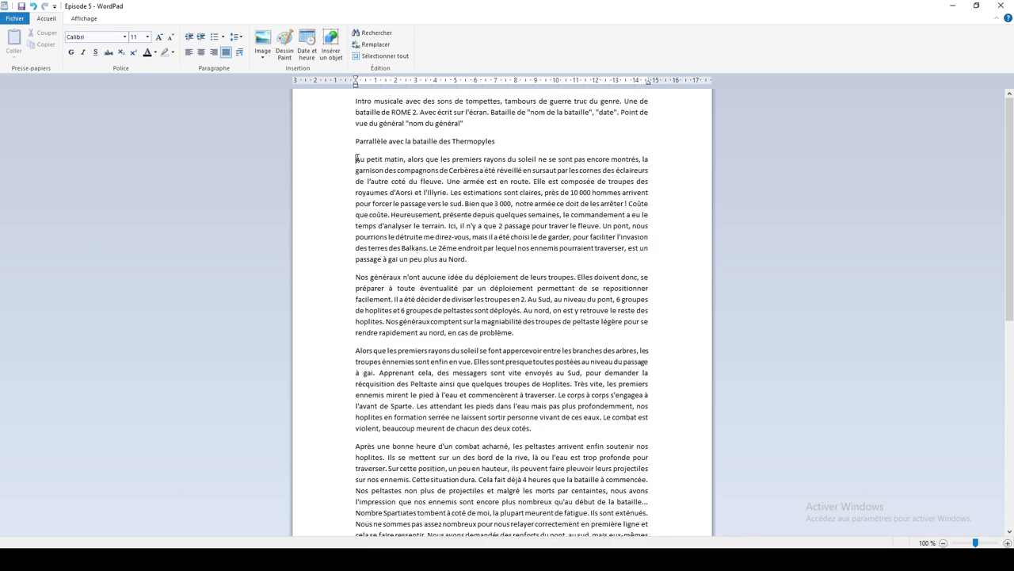
drag(356, 159, 330, 167)
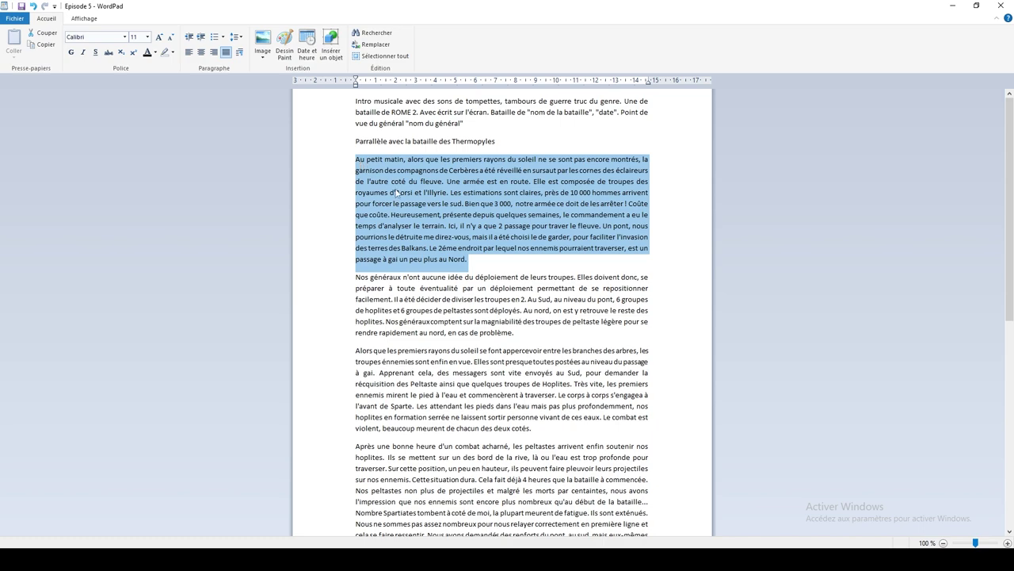
click(483, 262)
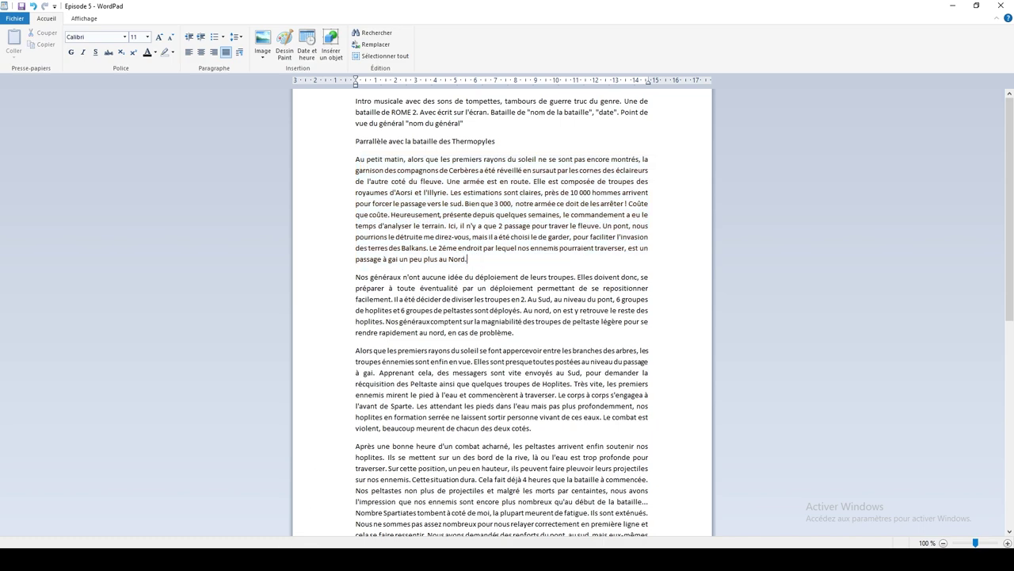
click(247, 516)
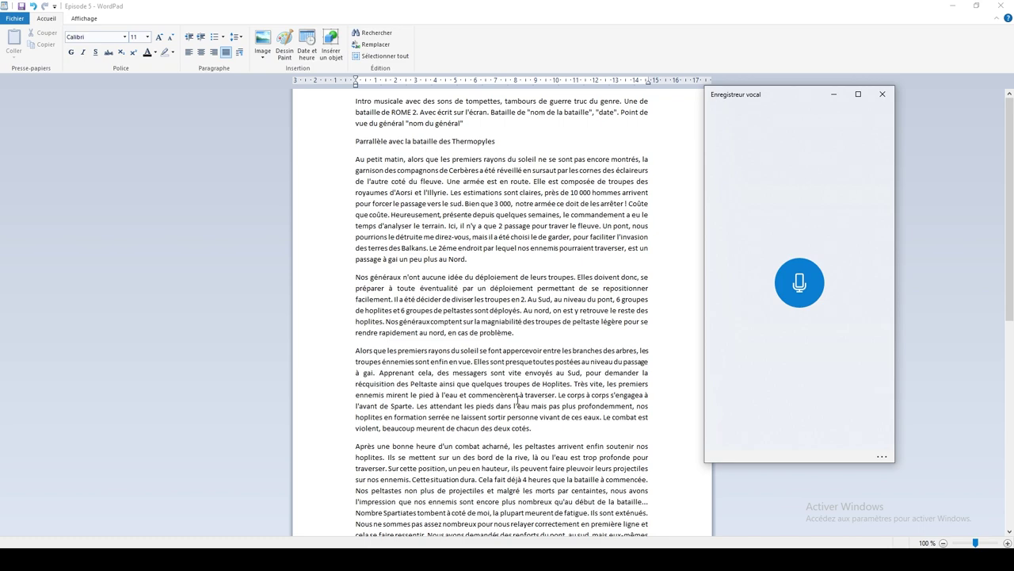
click(641, 160)
mouse_move(642, 160)
mouse_down()
mouse_move(394, 164)
mouse_move(649, 159)
mouse_up()
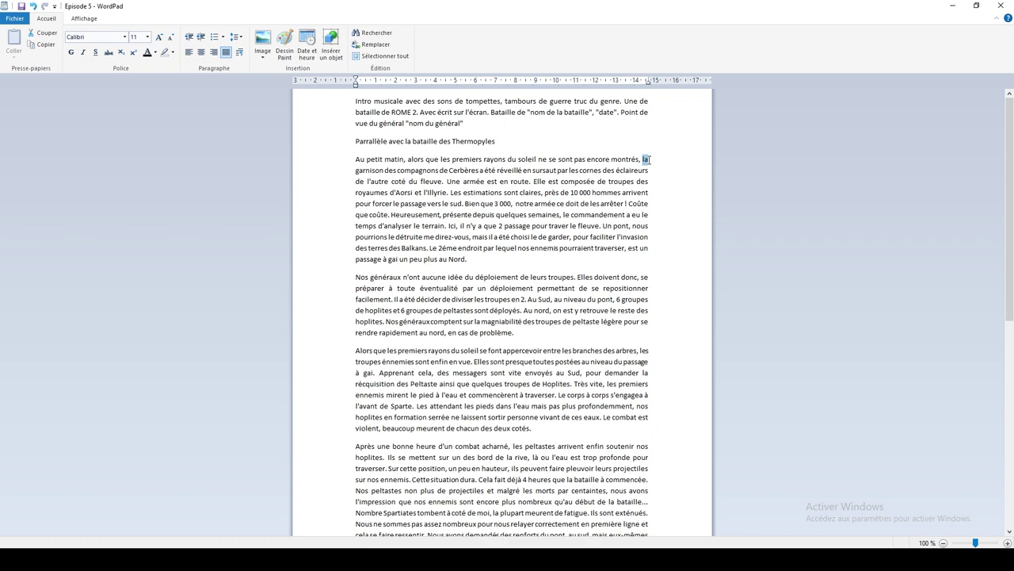
text(ma)
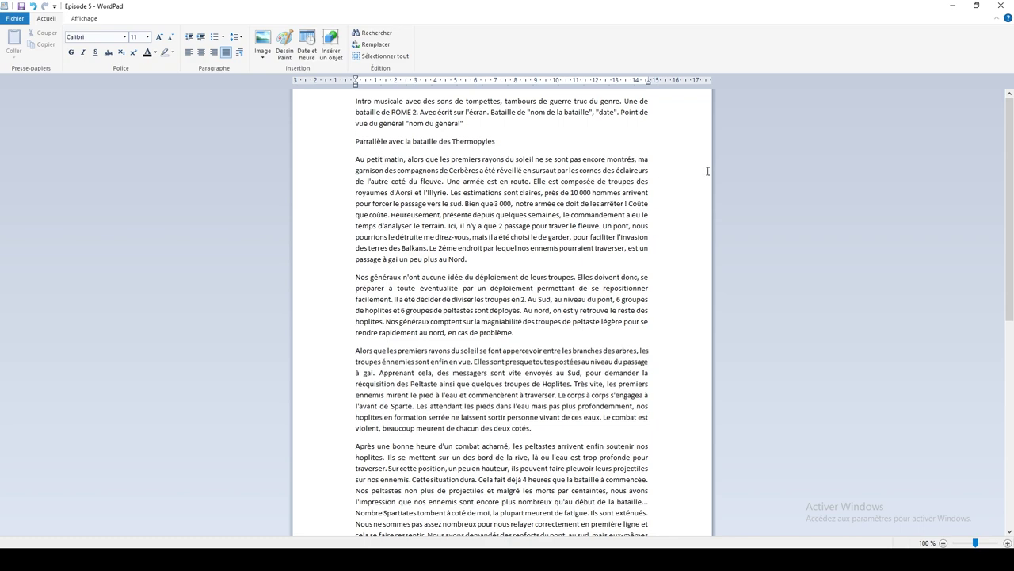
key(BackSpace)
key(BackSpace)
text(la)
Step: Insert "de mon armée" after "garnison" in the first narration paragraph and start a voice recording in Enregistreur vocal
click(384, 169)
text(de mon armée)
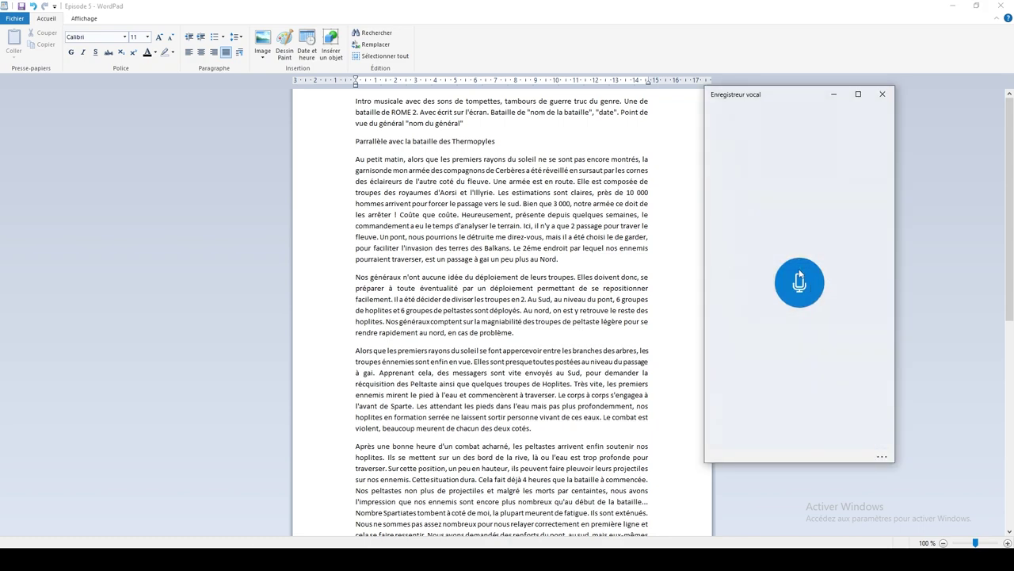
click(799, 277)
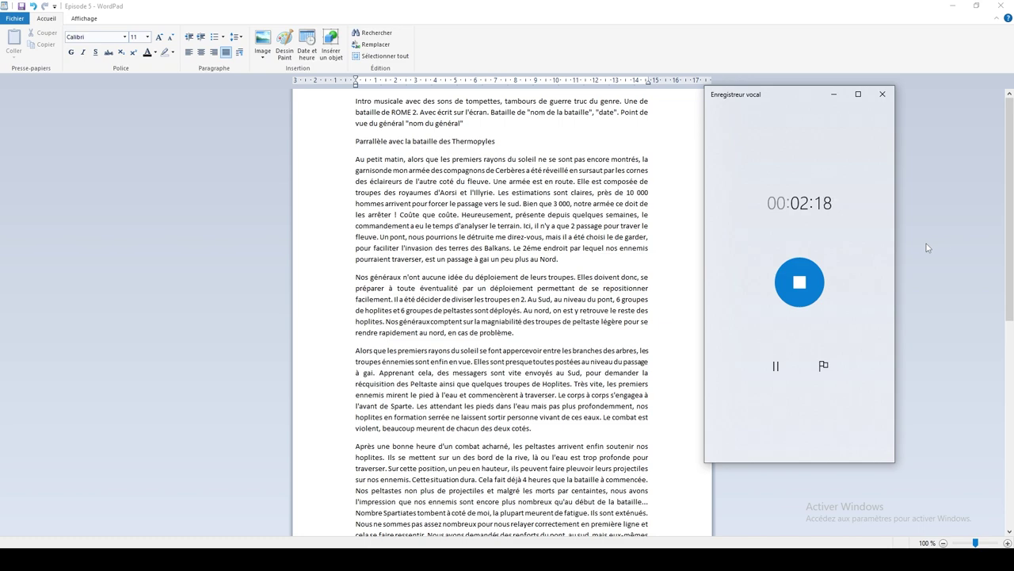
Step: Check the wording "Bien que 3 000" in the first narration paragraph and return to the running voice recording
click(524, 205)
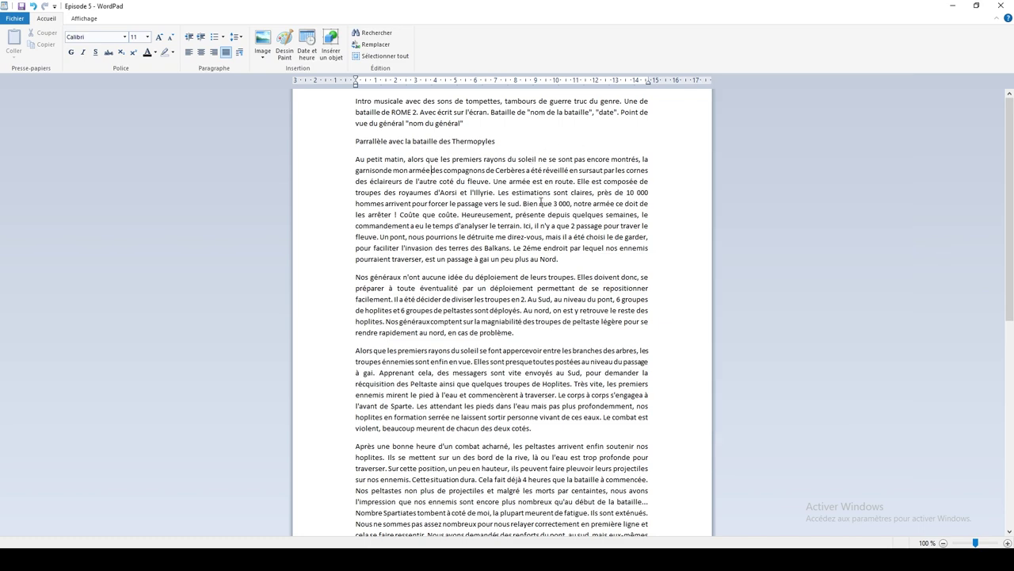
drag(523, 203, 571, 208)
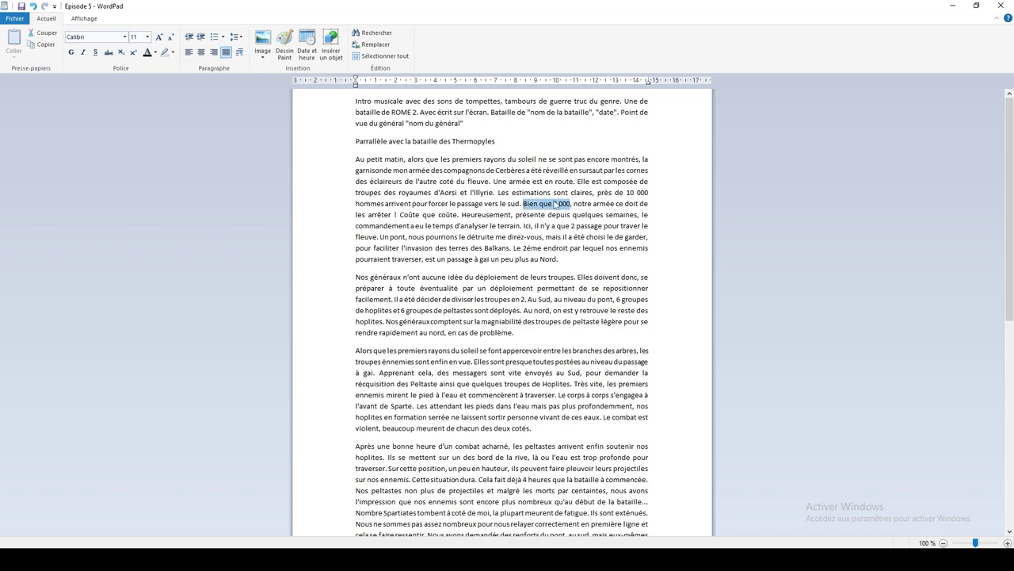
click(557, 205)
click(245, 559)
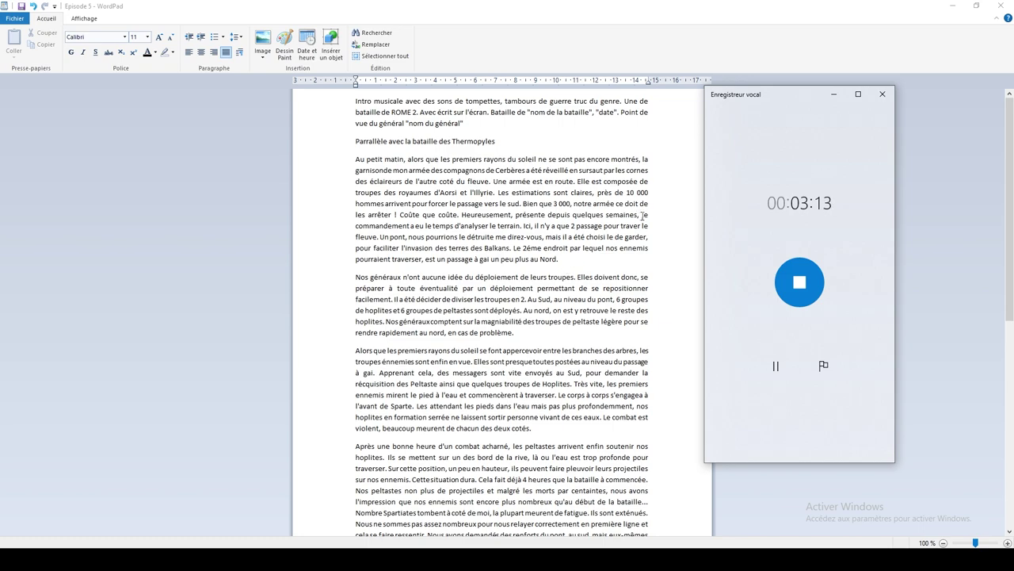
Step: Replace "le commandement a" with "j'ai eu" in the first narration paragraph and return to the voice recorder
key(alt+Tab)
drag(356, 226, 647, 216)
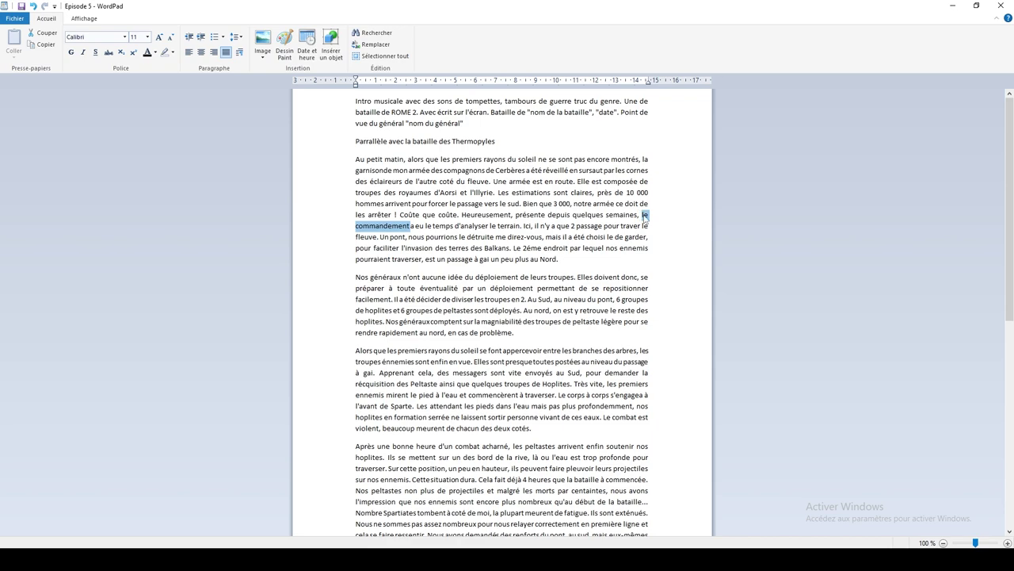
text(j'ai eua)
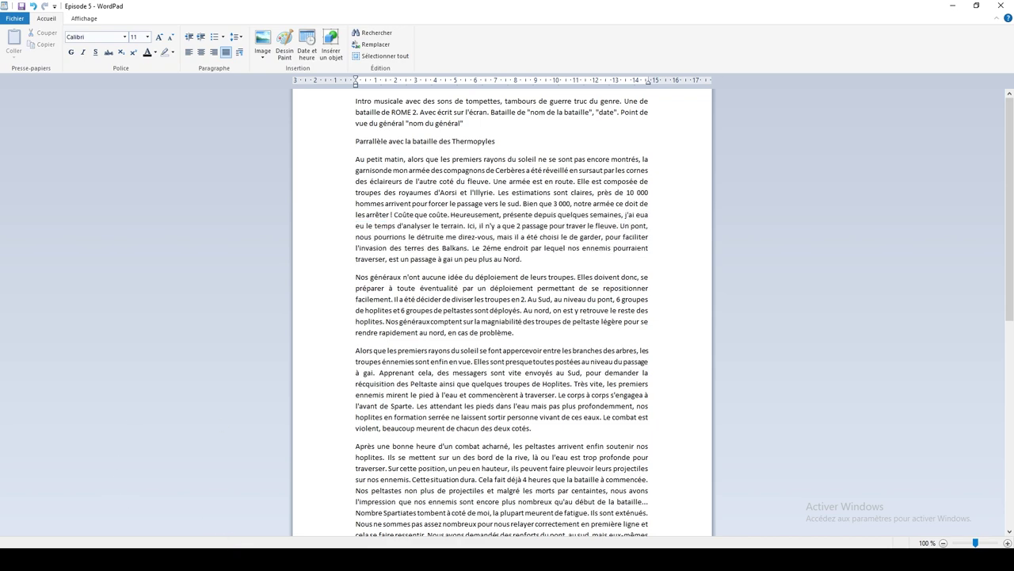
key(alt+Tab)
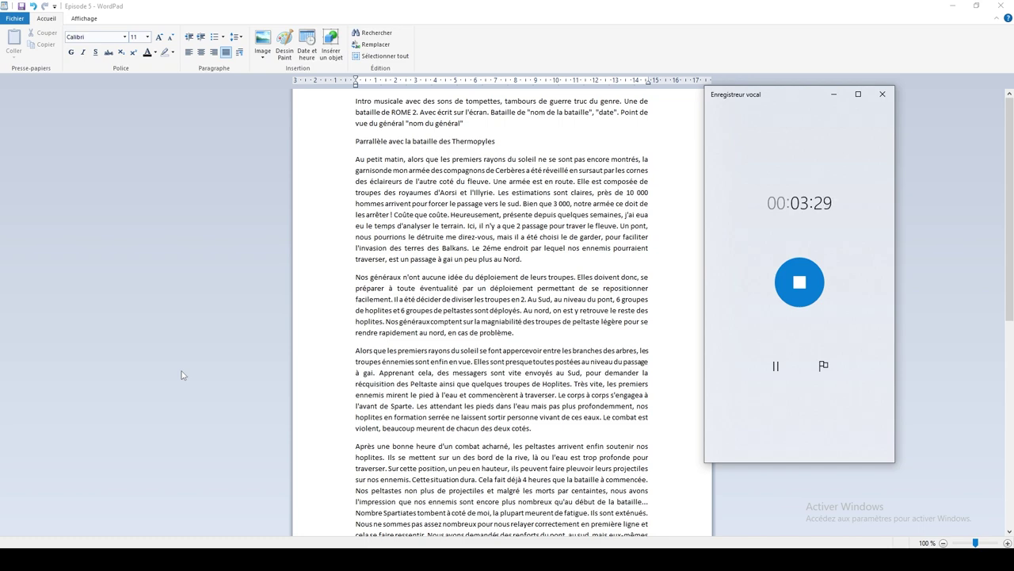
Step: In the sentence about the bridge, add "que" before "nous pourrions" and remove "le" before "détruite"
key(alt+Tab)
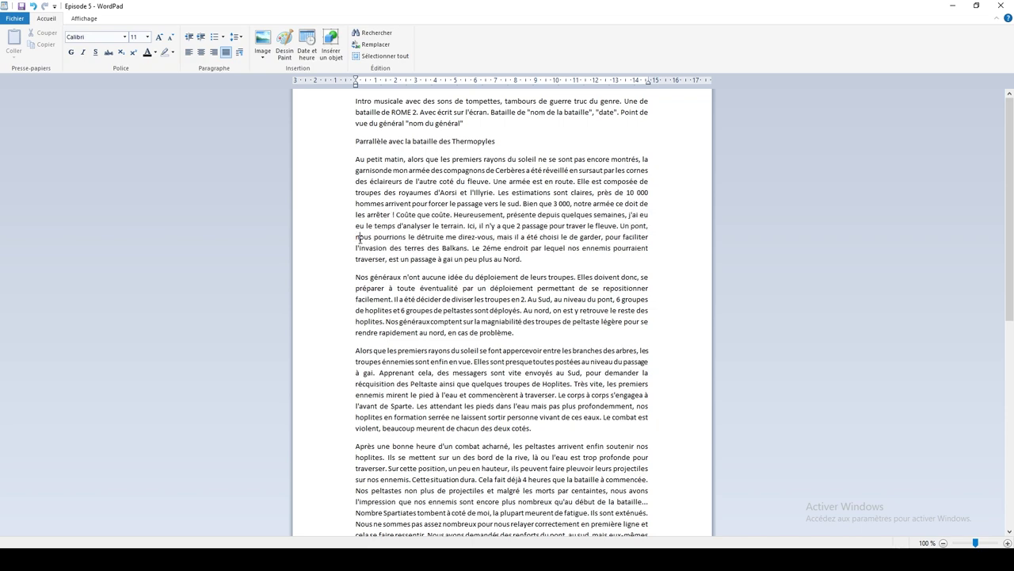
text(que)
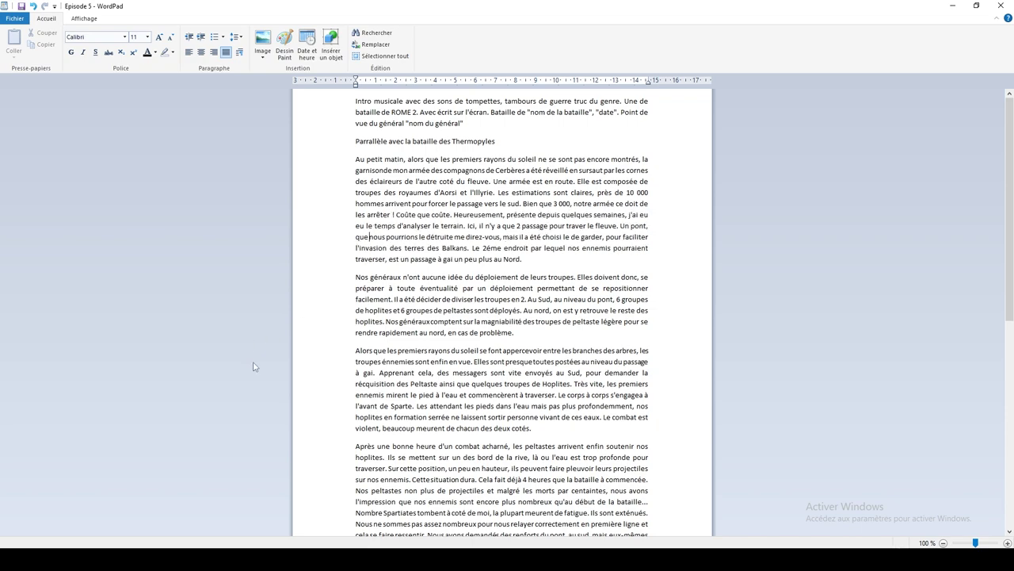
click(422, 236)
key(BackSpace)
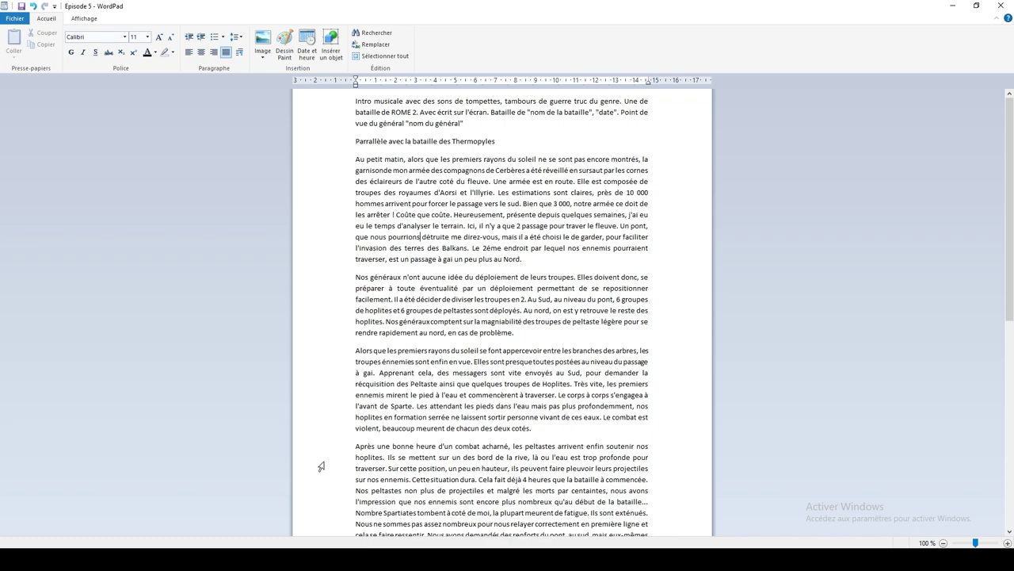
key(alt+Tab)
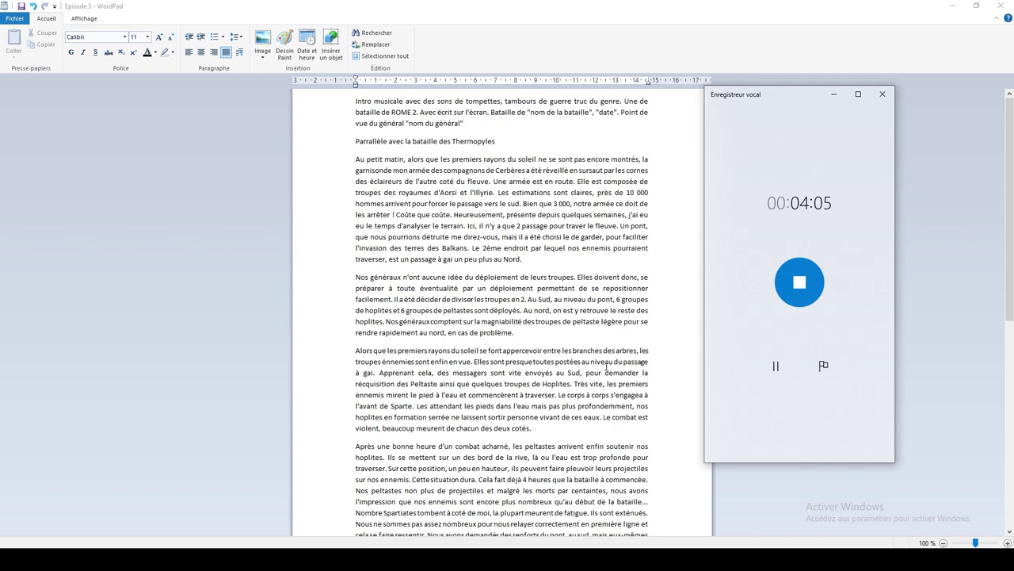
Step: Stop the voice recording, open the saved take and show its file in the Enregistrements audio folder
click(799, 281)
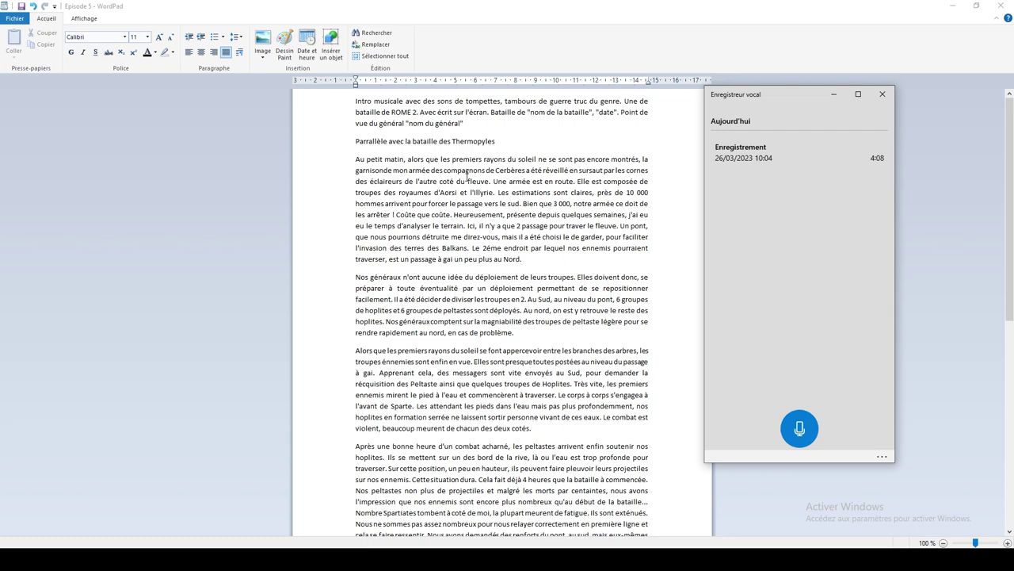
click(796, 169)
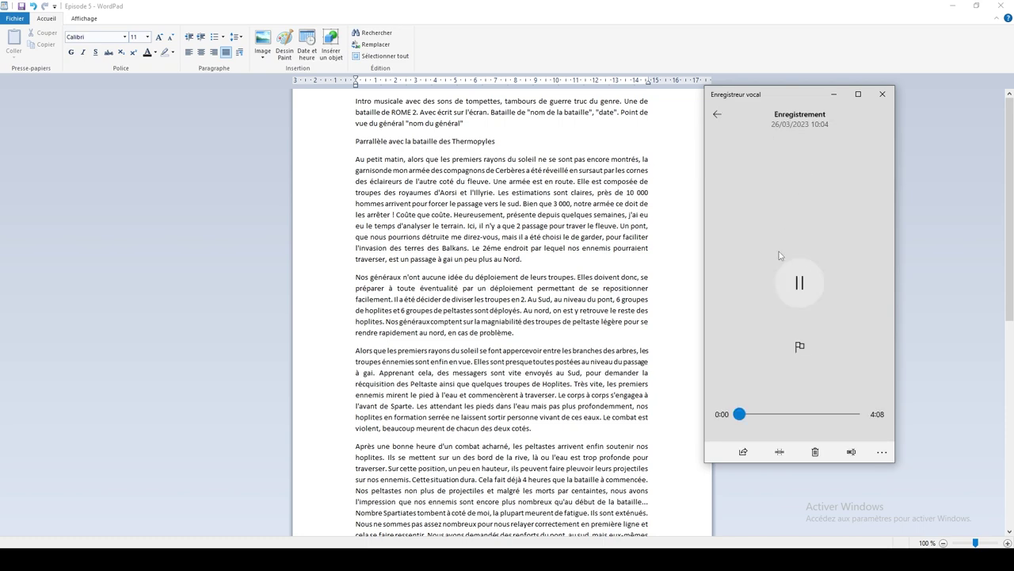
click(882, 452)
click(776, 422)
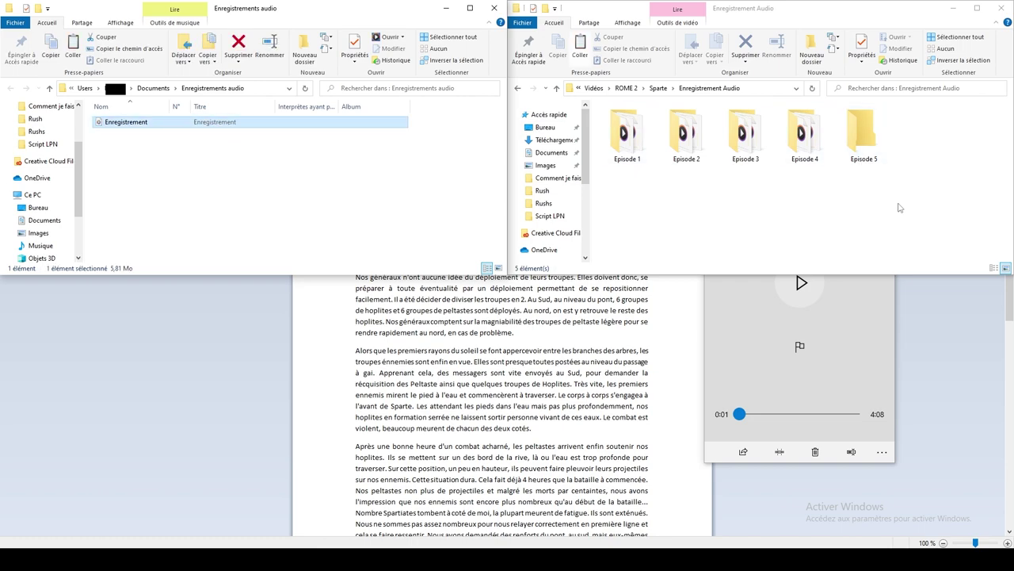
Step: Move the recording file into the empty Episode 5 folder under Sparte > Enregistrement Audio
click(899, 206)
double_click(864, 134)
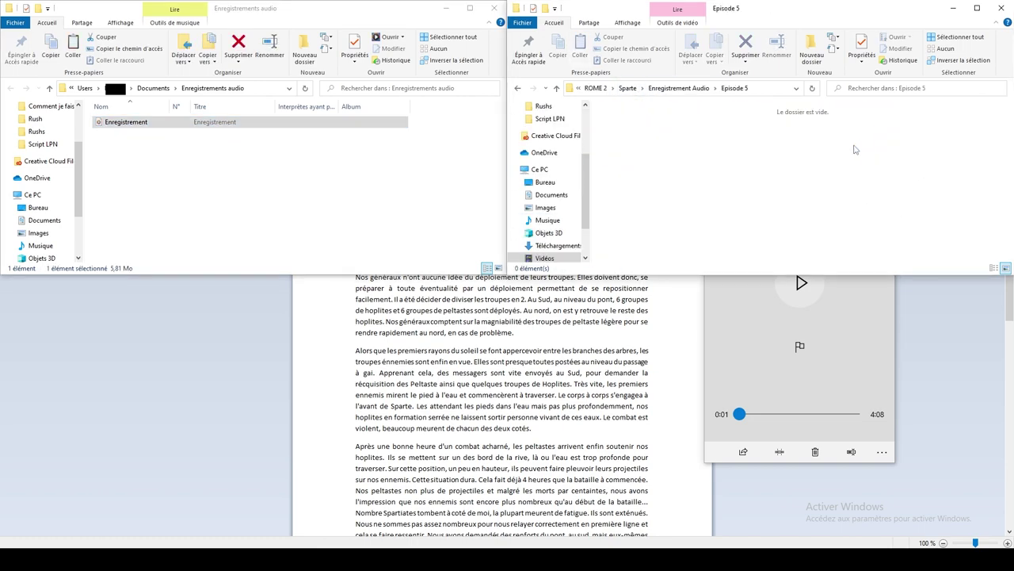
key(ctrl+v)
Step: Rename the recording file in the Episode 5 folder as "Préambule bataille"
right_click(640, 129)
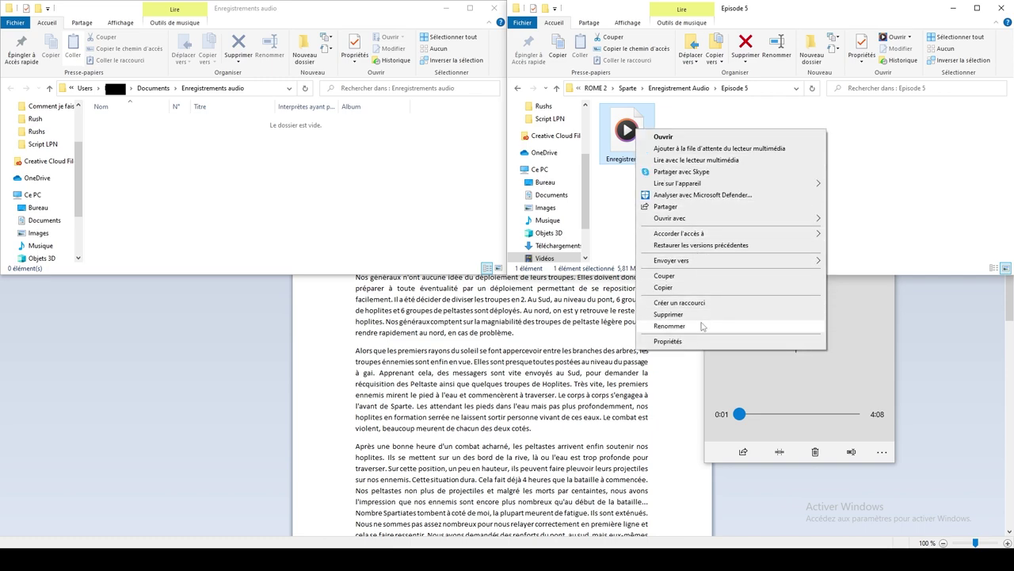
click(699, 325)
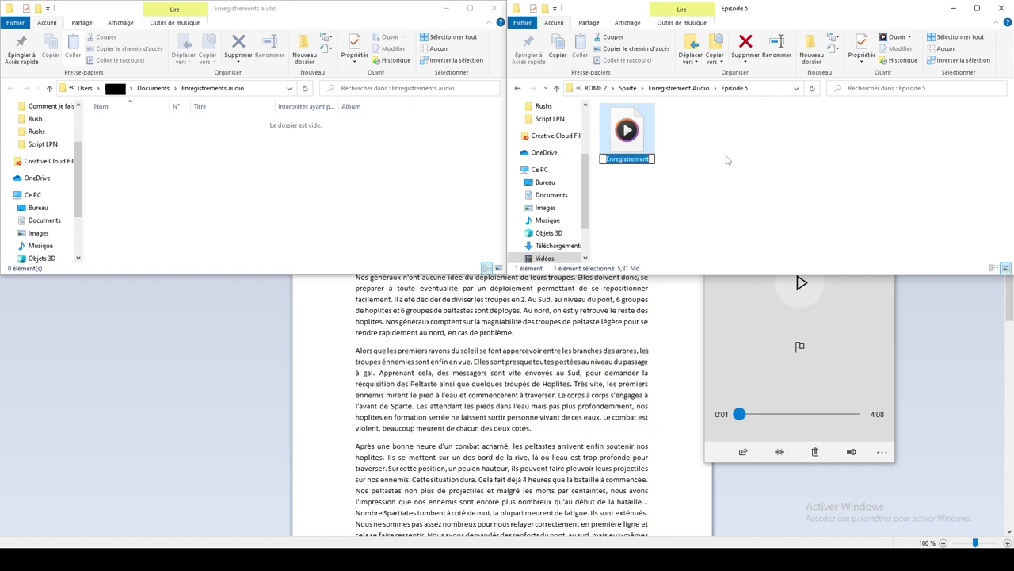
text(Préam)
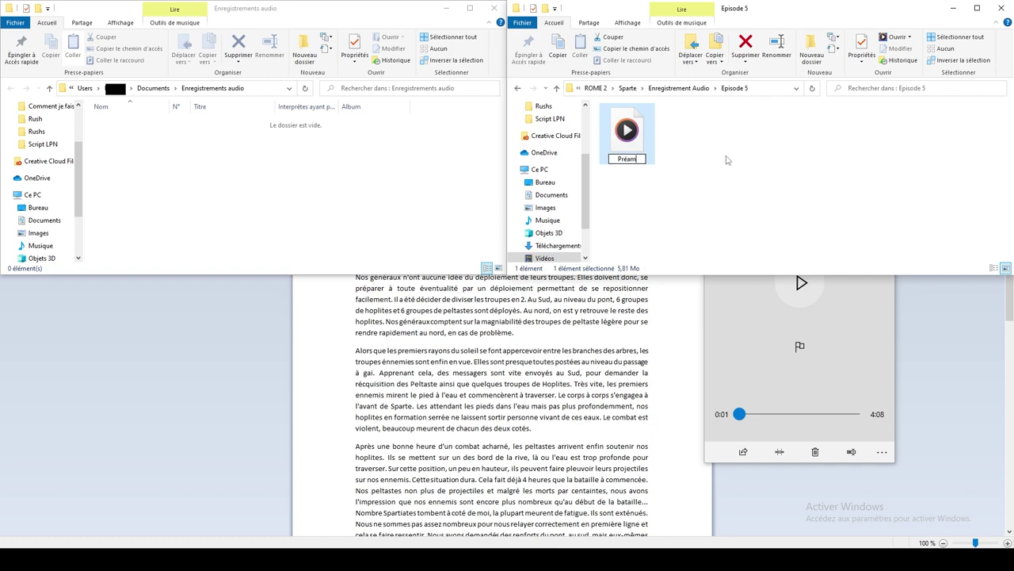
text(bule bataille)
key(Return)
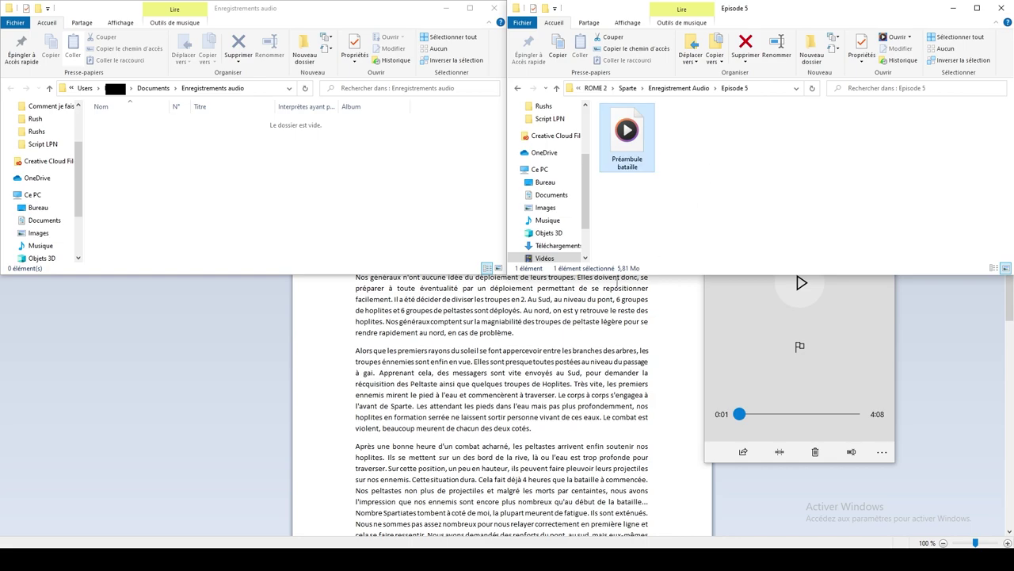
Step: Return to the Episode 5 script and look over the narration paragraphs that follow the opening one
click(356, 338)
scroll(361, 349, down, 10)
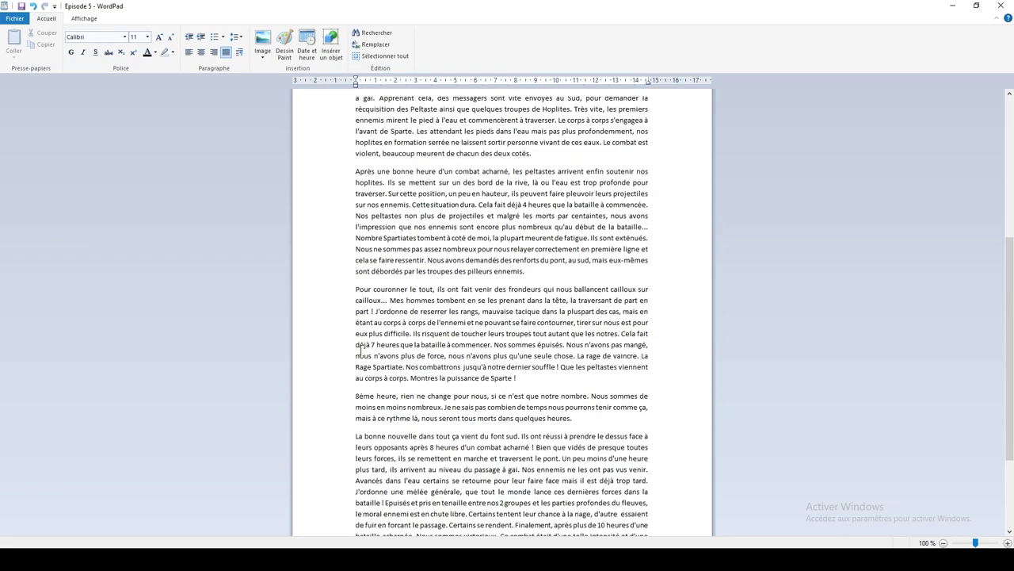
scroll(380, 350, up, 6)
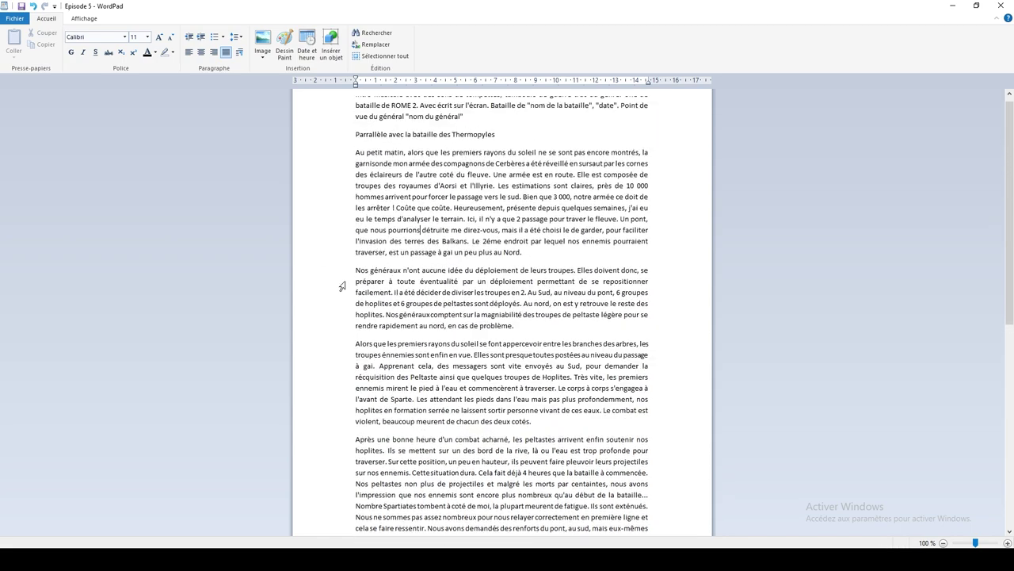
scroll(357, 285, up, 1)
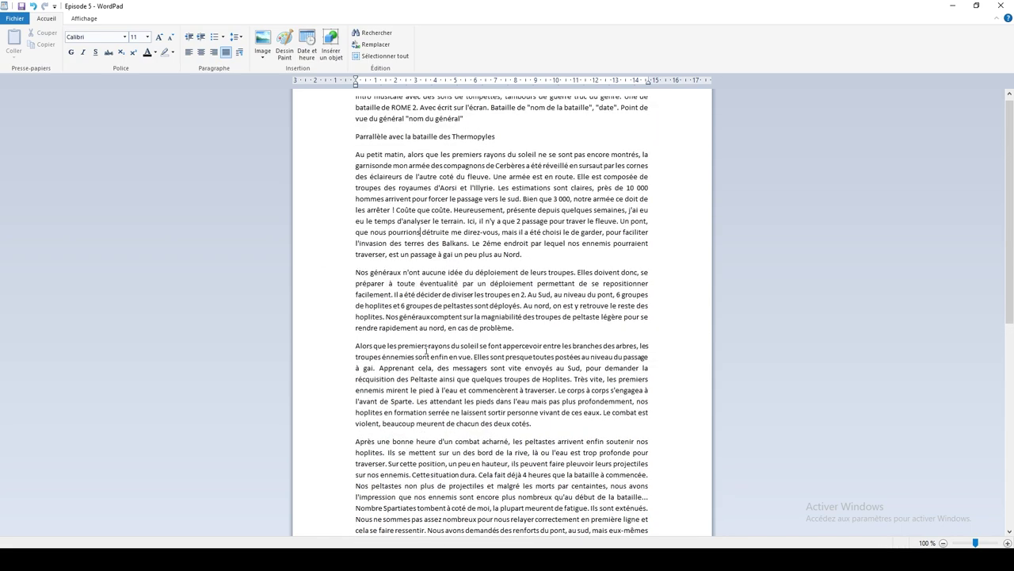
scroll(412, 364, down, 5)
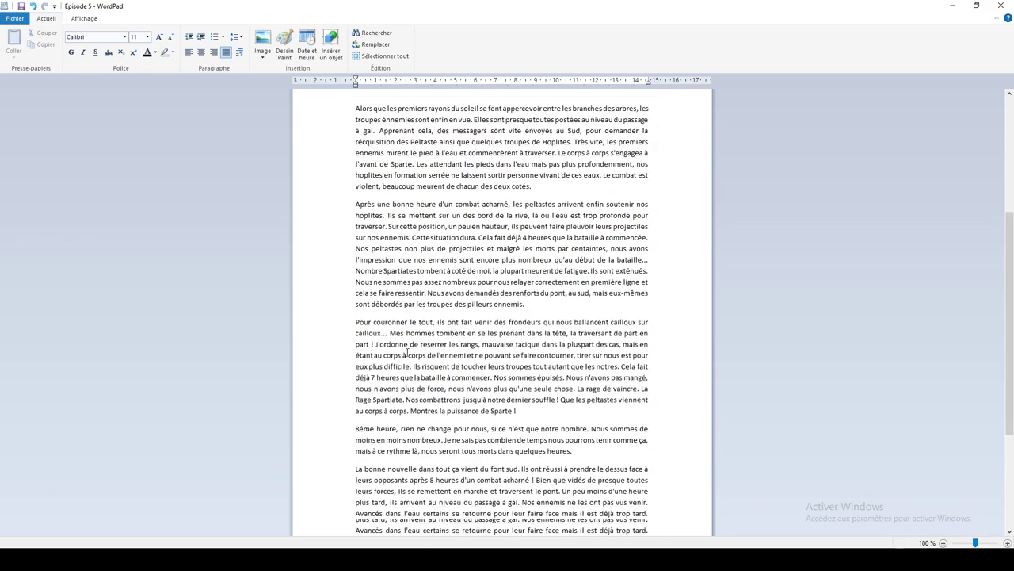
Step: Read through the rest of the Episode 5 script down to its closing paragraph about the emerging powers
scroll(407, 353, down, 4)
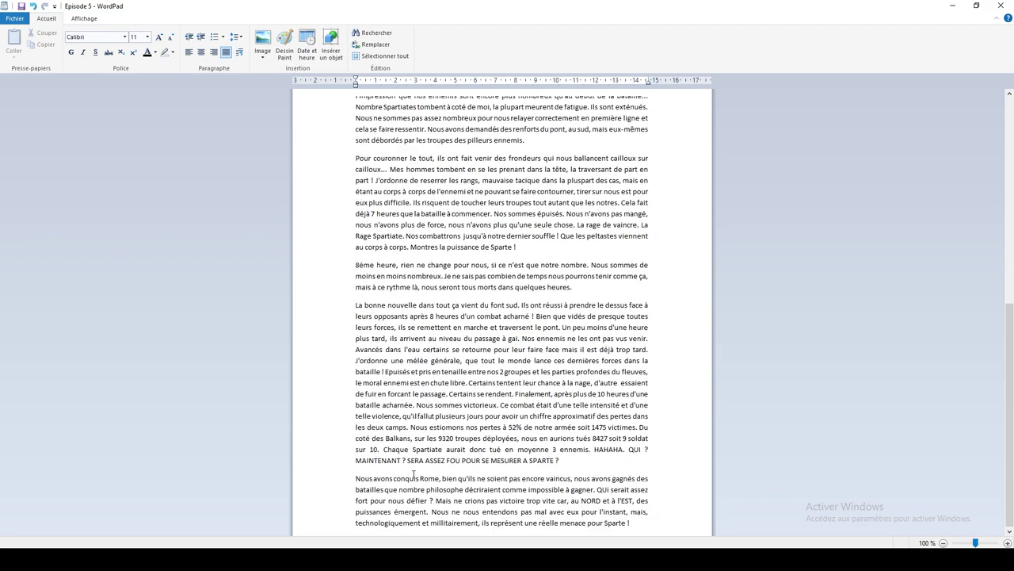
scroll(410, 504, up, 9)
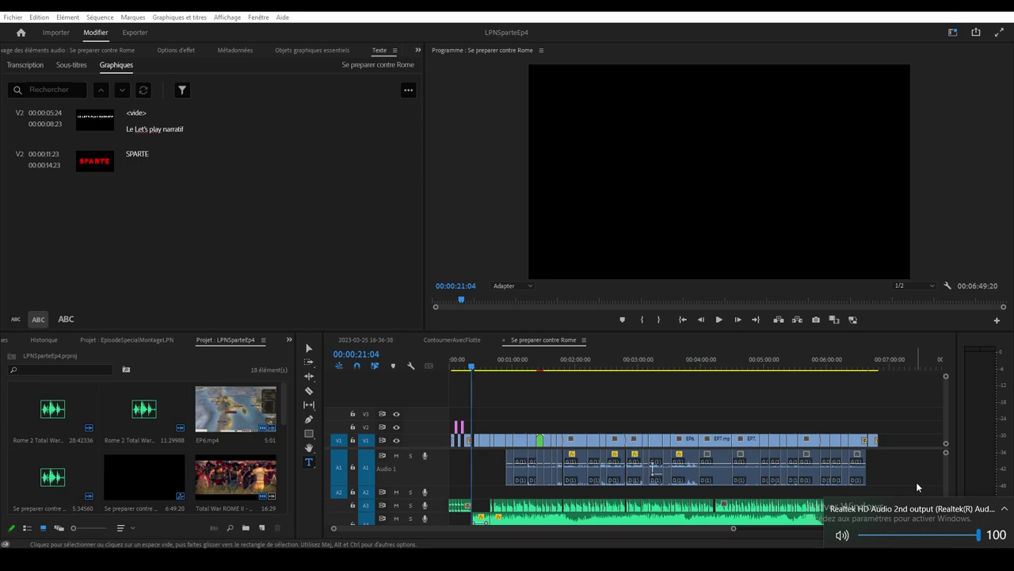
Step: Switch to Premiere Pro, preview the end of the "Se preparer contre Rome" sequence and look over the project's media
click(474, 367)
drag(475, 373, 870, 370)
key(space)
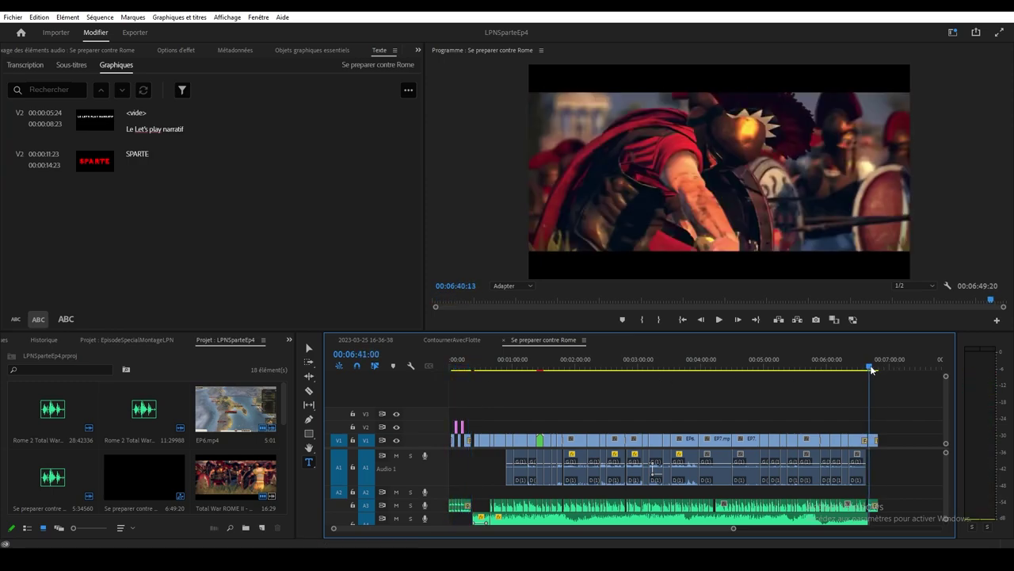
key(space)
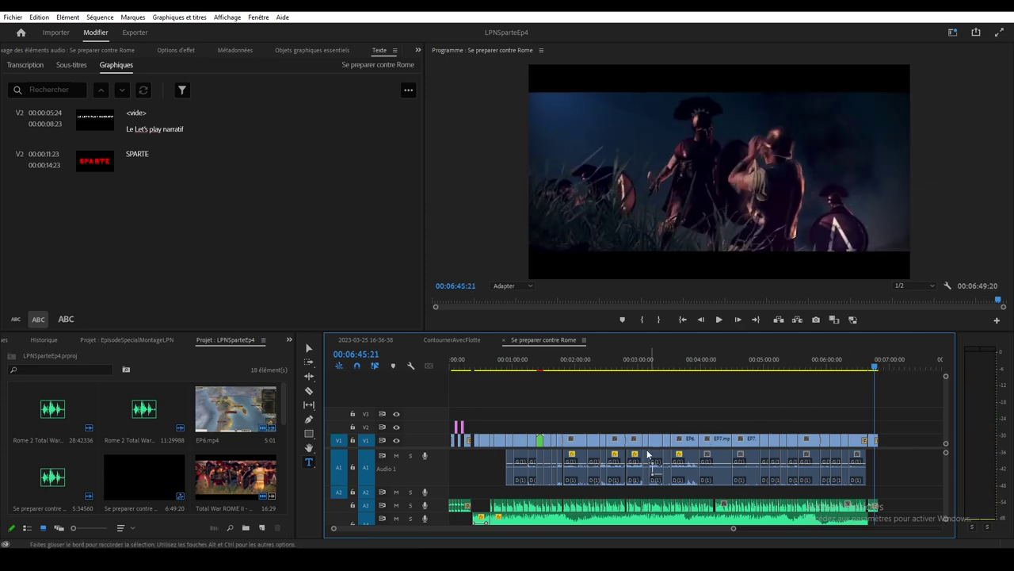
scroll(218, 469, down, 5)
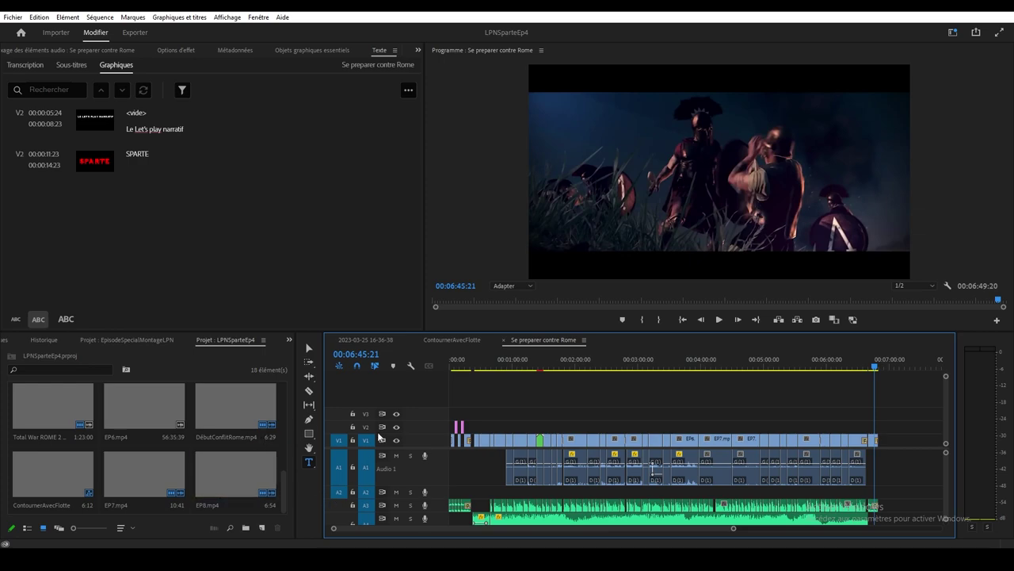
Step: Save the Episode 4 project under the new name LPNSparteEp5
click(13, 16)
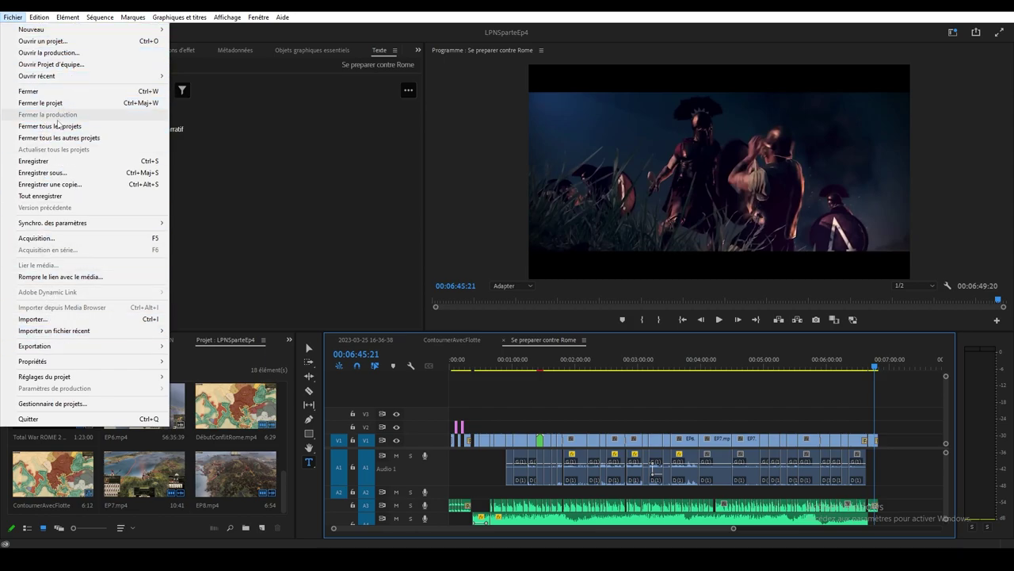
click(54, 172)
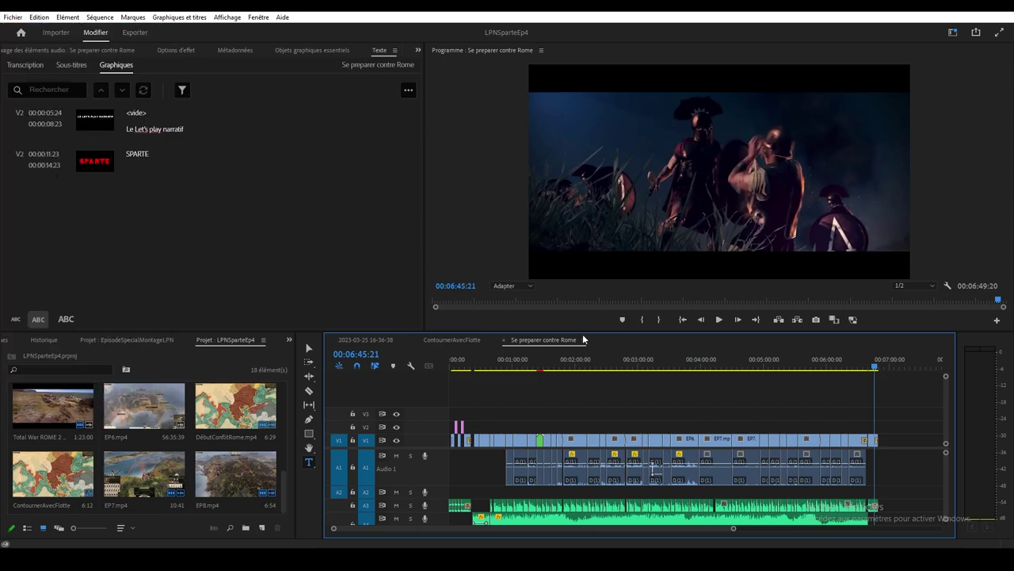
click(140, 256)
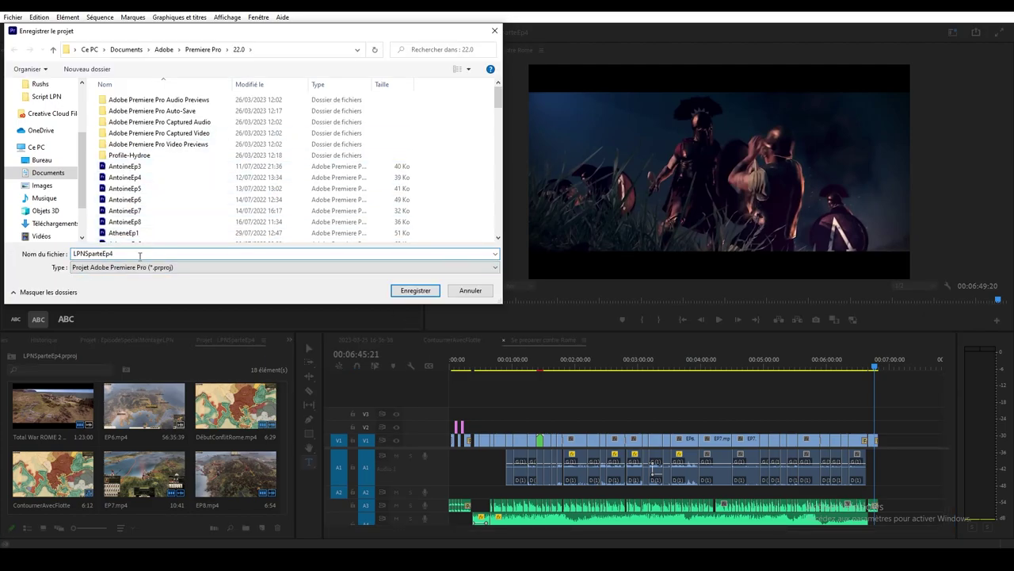
key(BackSpace)
text(5)
key(Return)
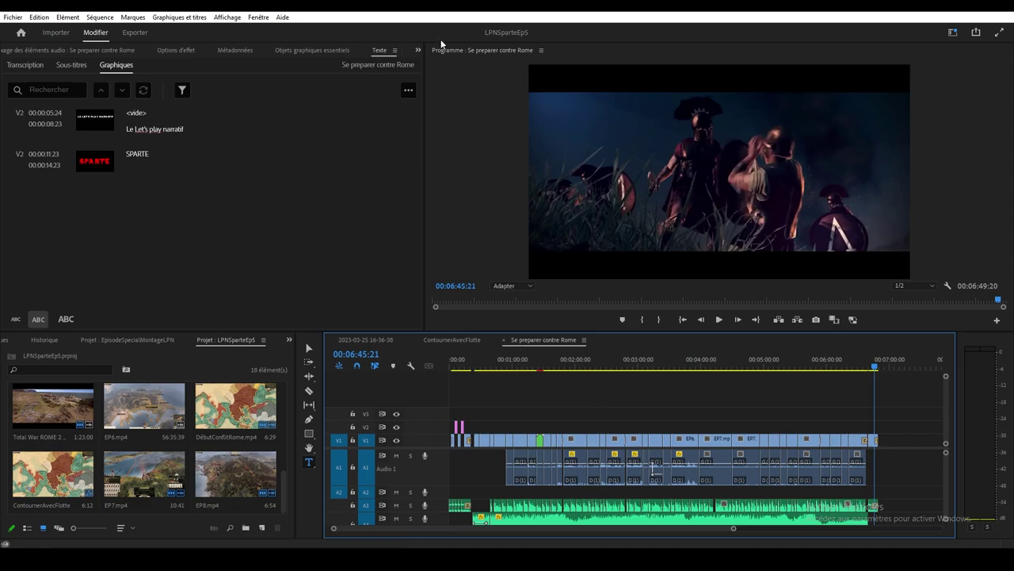
key(ctrl+s)
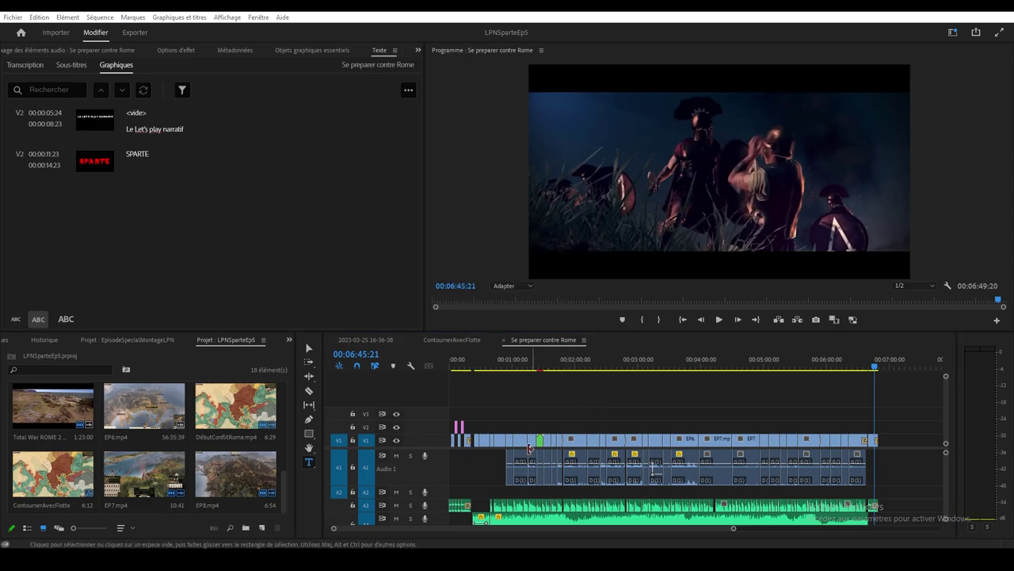
Step: Delete all of the previous episode's video and narration clips between the intro and the outro on the timeline
mouse_move(479, 371)
mouse_down()
mouse_move(595, 366)
mouse_move(485, 366)
mouse_up()
drag(472, 405, 864, 511)
key(Delete)
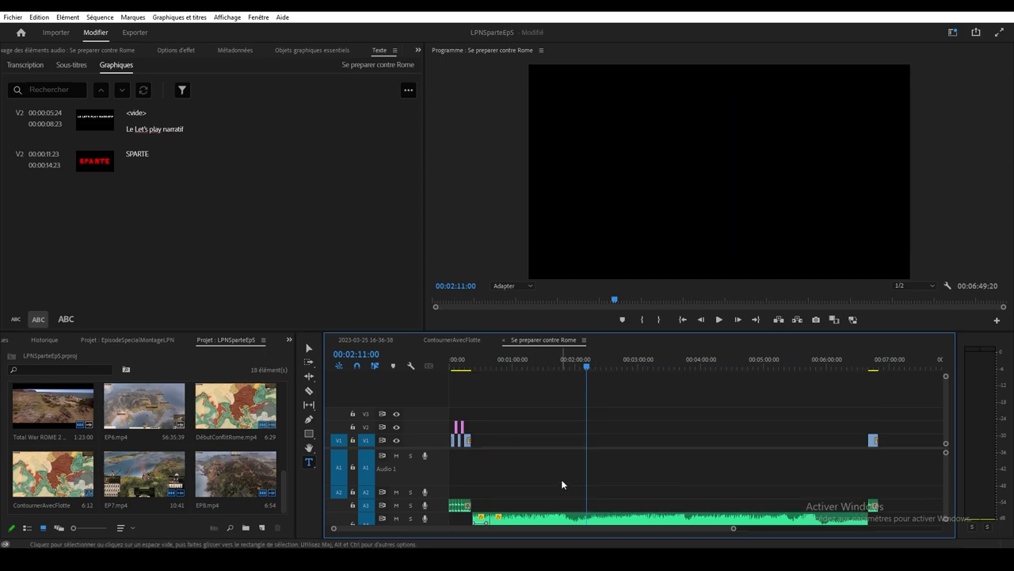
Step: Delete both background music clips from audio track A4
click(480, 520)
scroll(564, 451, right, 1)
scroll(942, 468, down, 3)
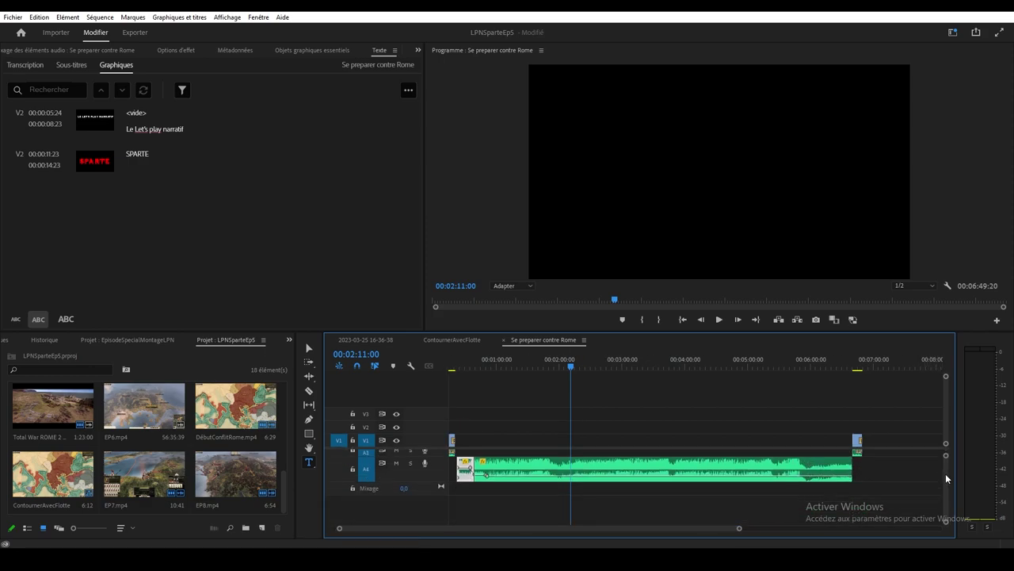
click(471, 469)
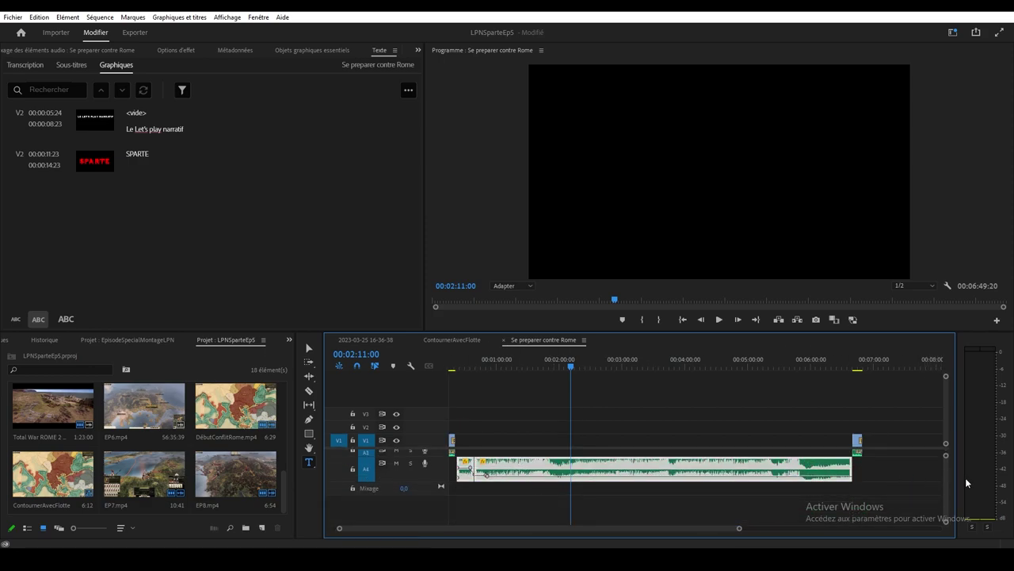
key(Delete)
scroll(948, 477, up, 3)
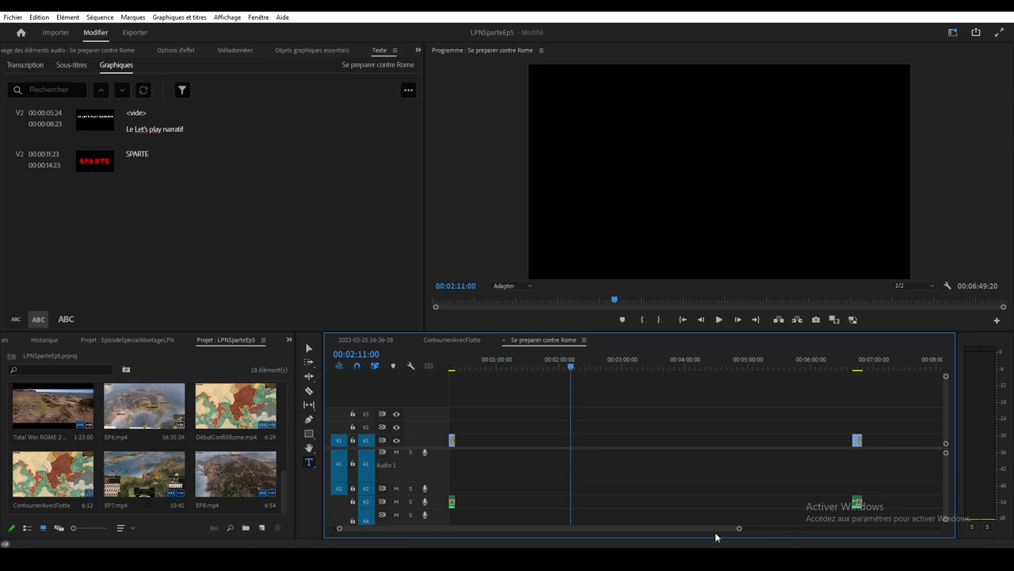
Step: Play back the intro and outro left on the timeline and park the playhead at 00:00:25:17, just after the intro
scroll(705, 529, left, 1)
key(Home)
key(space)
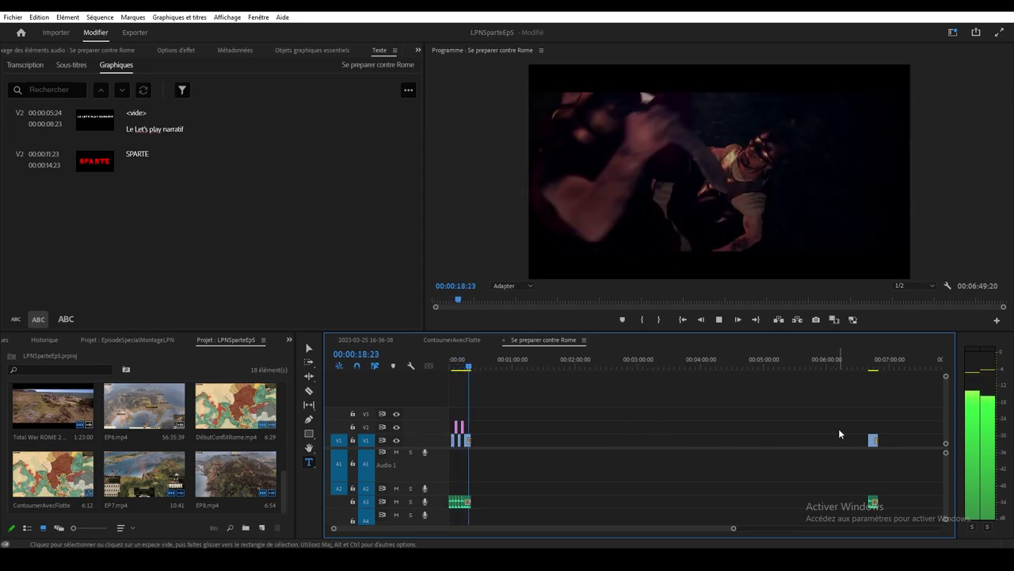
click(867, 366)
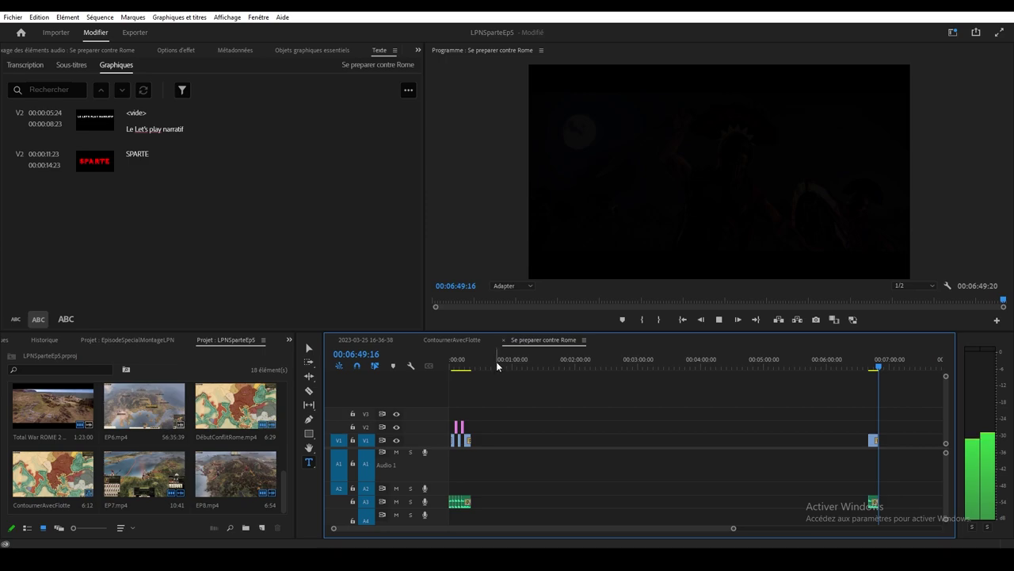
drag(470, 371, 475, 368)
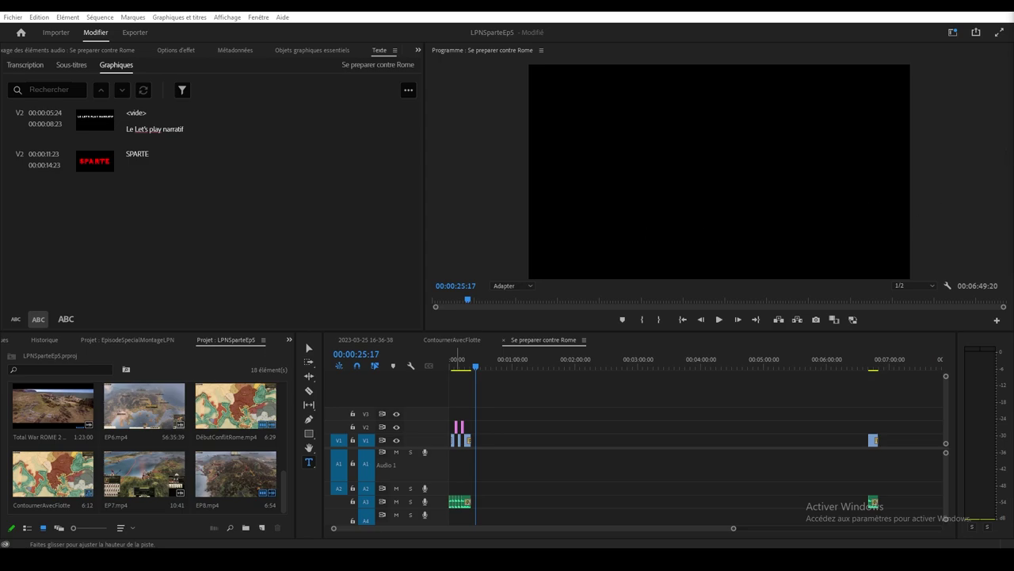
Step: Import the "Préambule bataille" recording from the Episode 5 audio folder into the project and open it in the source monitor
key(alt+Tab)
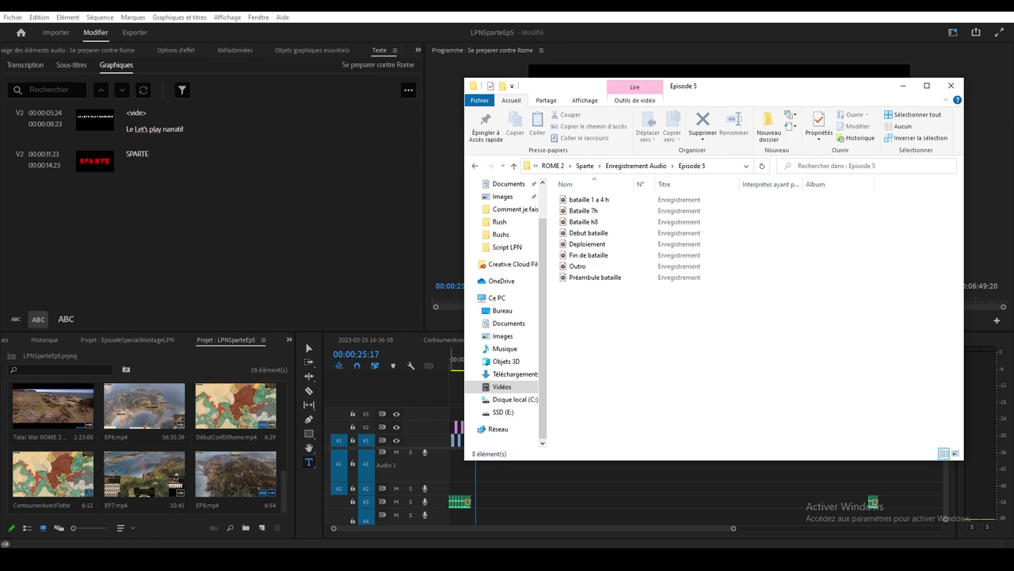
click(594, 277)
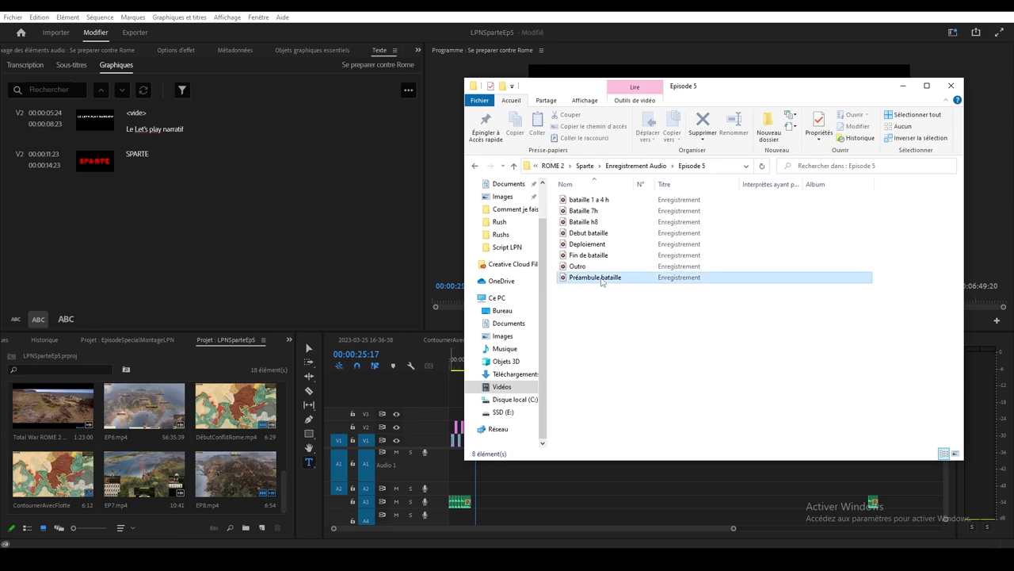
drag(277, 505, 287, 500)
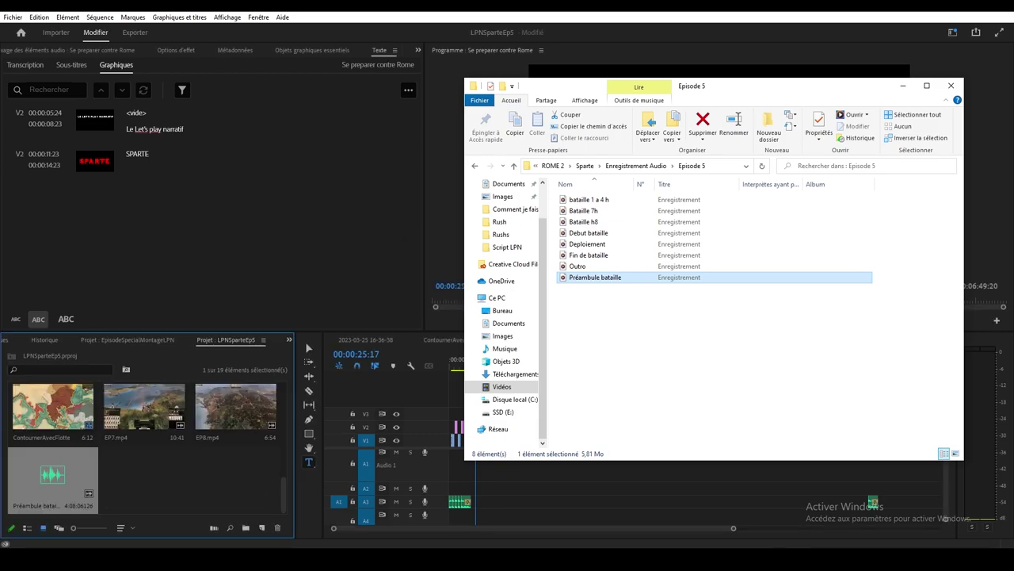
click(203, 488)
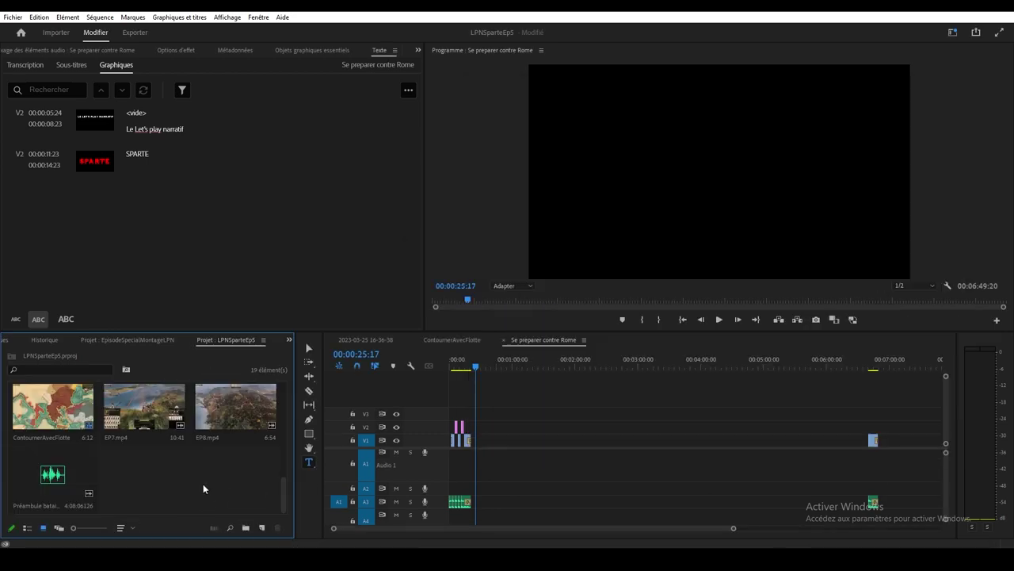
double_click(44, 482)
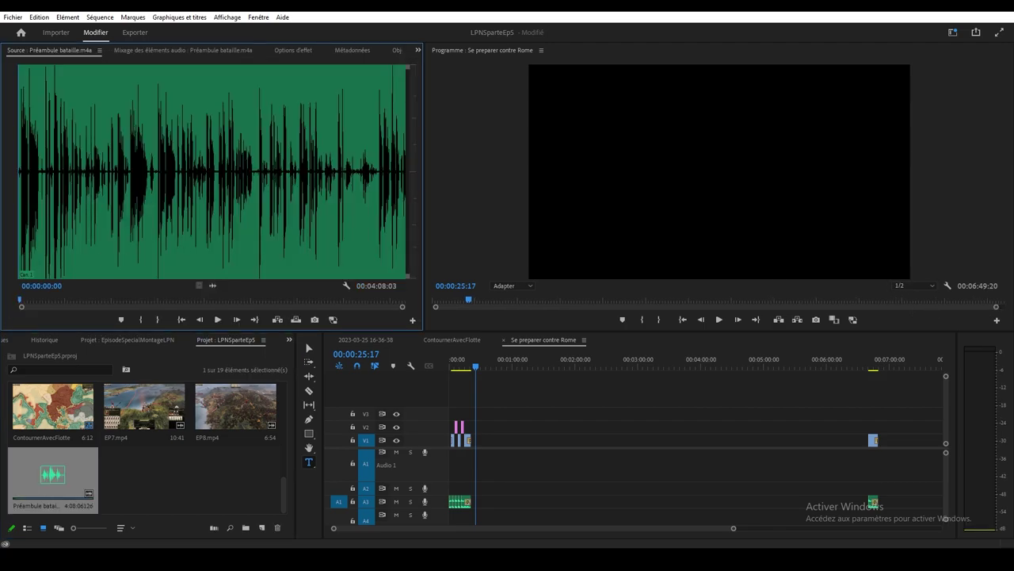
Step: Place the Episode 5 script window beside the editor and check which opening paragraph the recording covers
key(alt+Tab)
drag(558, 5, 1013, 63)
drag(610, 164, 805, 271)
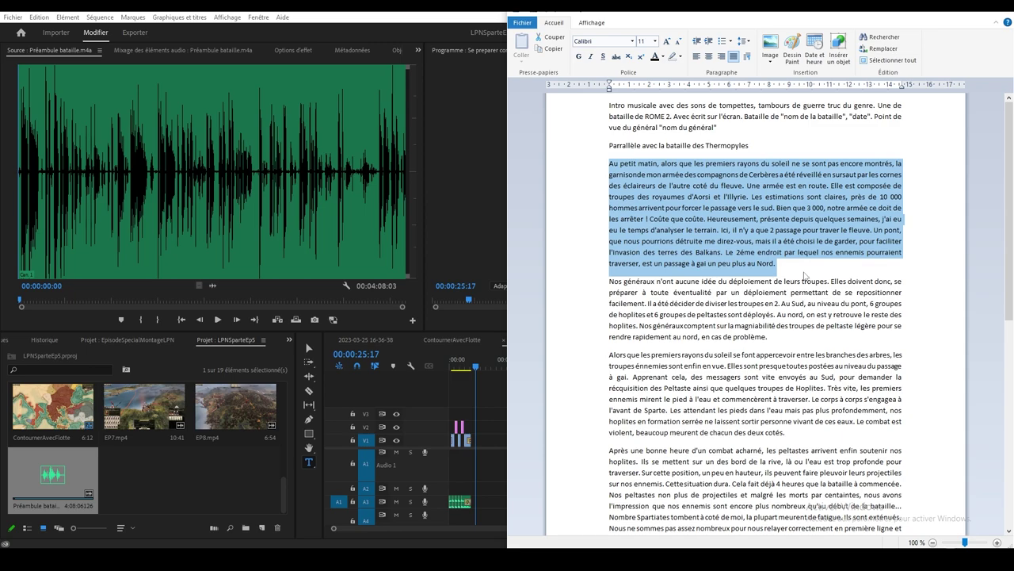
click(805, 274)
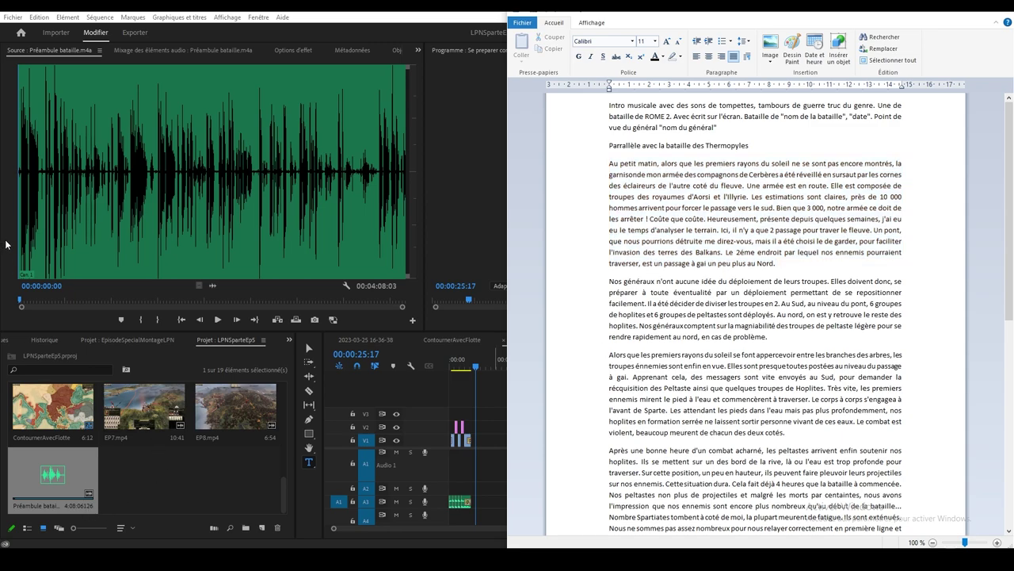
Step: Listen through the "Préambule bataille" recording to find the start of the usable take at 00:01:28:24
drag(19, 302, 107, 297)
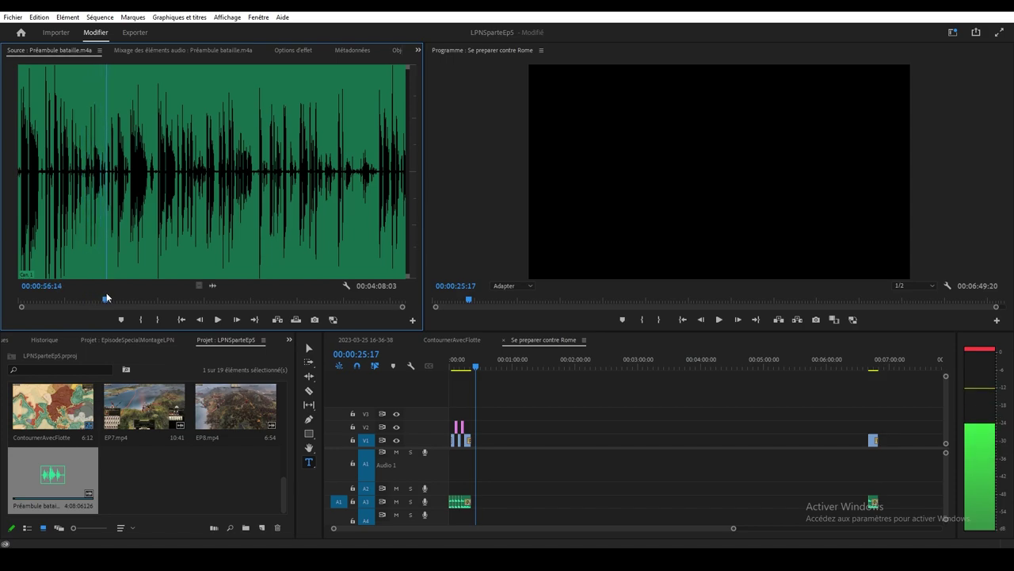
key(space)
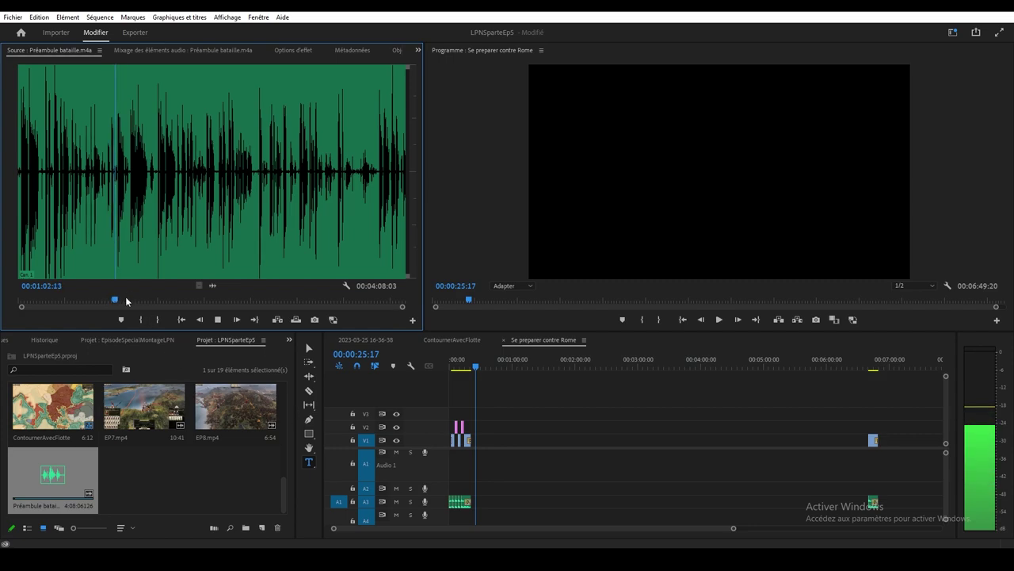
drag(118, 299, 158, 295)
key(space)
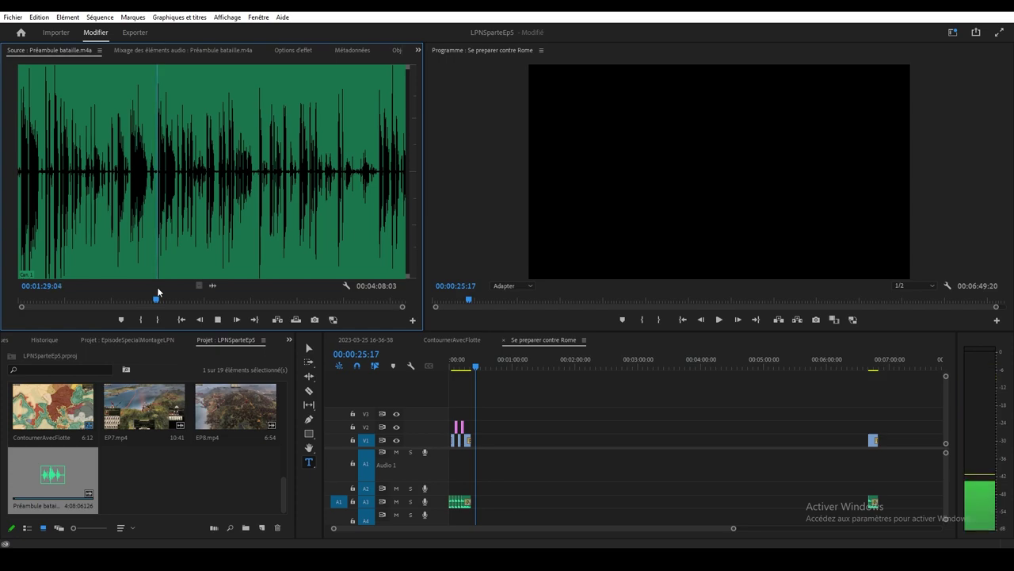
drag(158, 298, 156, 299)
key(space)
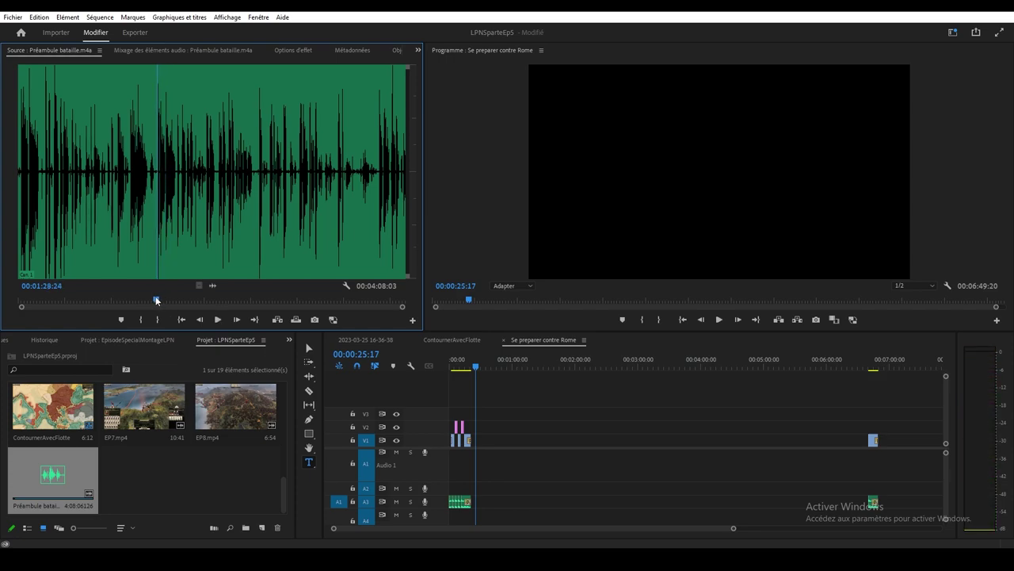
Step: Mark a take about 12 seconds long from 00:01:28:24 in the recording and place it on track A3 at 00:00:25:17
key(i)
key(space)
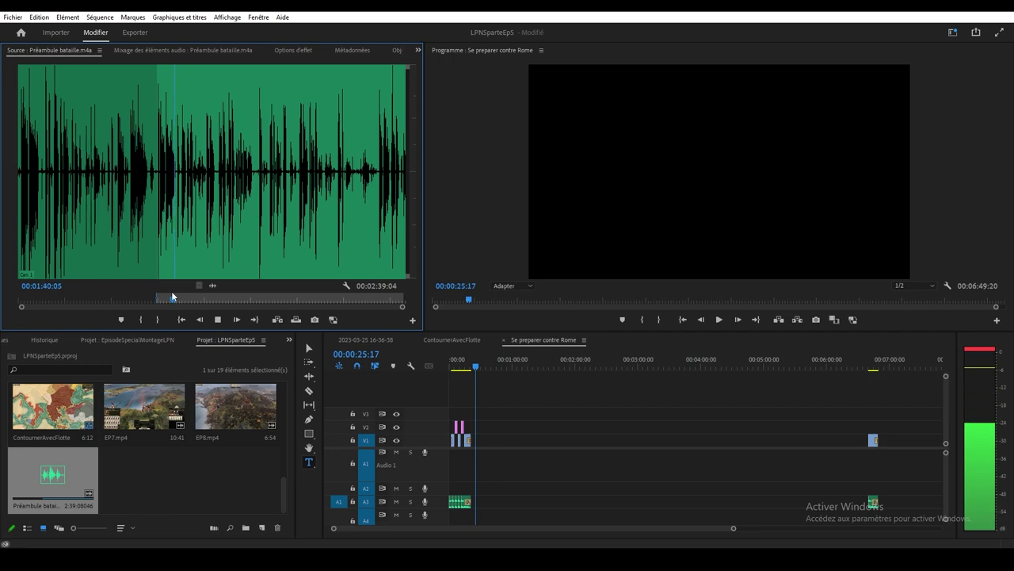
key(o)
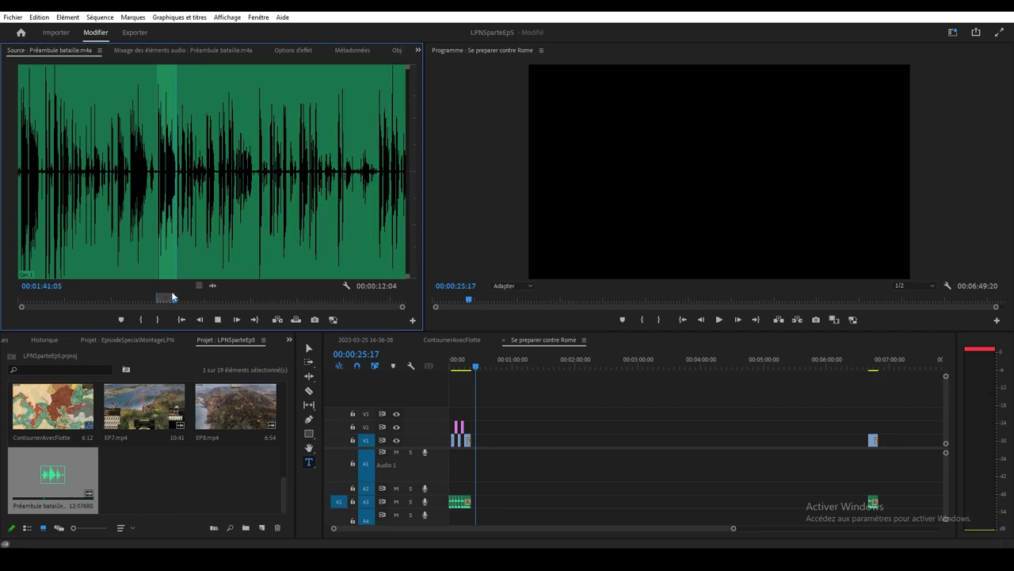
key(l)
key(l)
key(l)
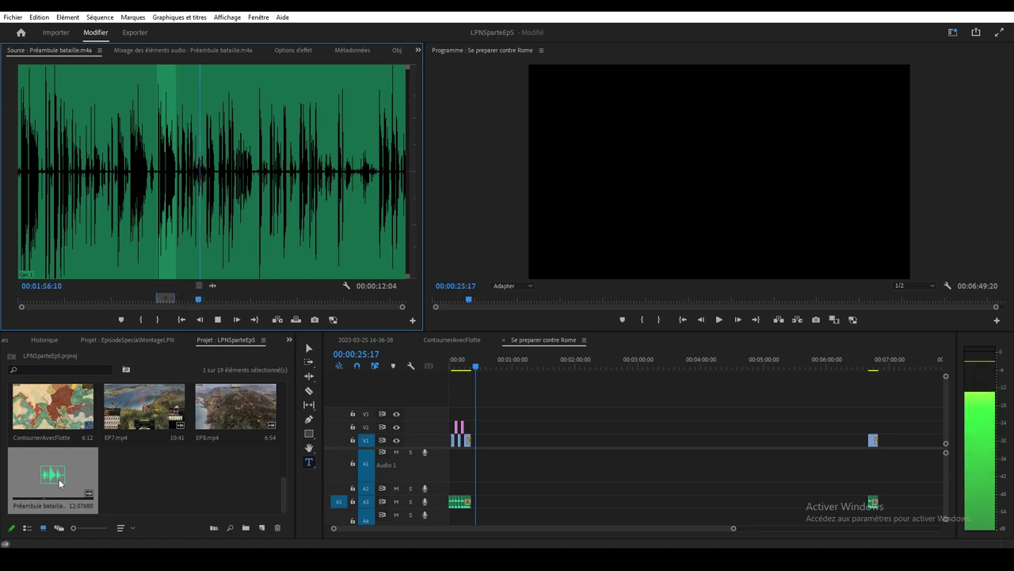
drag(60, 483, 482, 503)
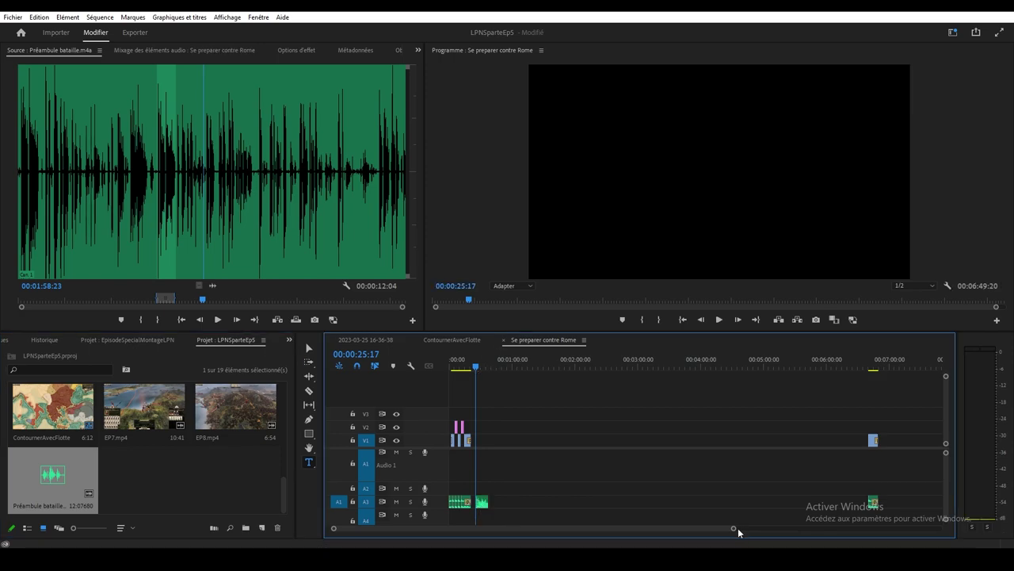
Step: Shift the outro clips later so the sequence ends at 00:10:47:02, and move the script window out of the way
drag(840, 391, 915, 528)
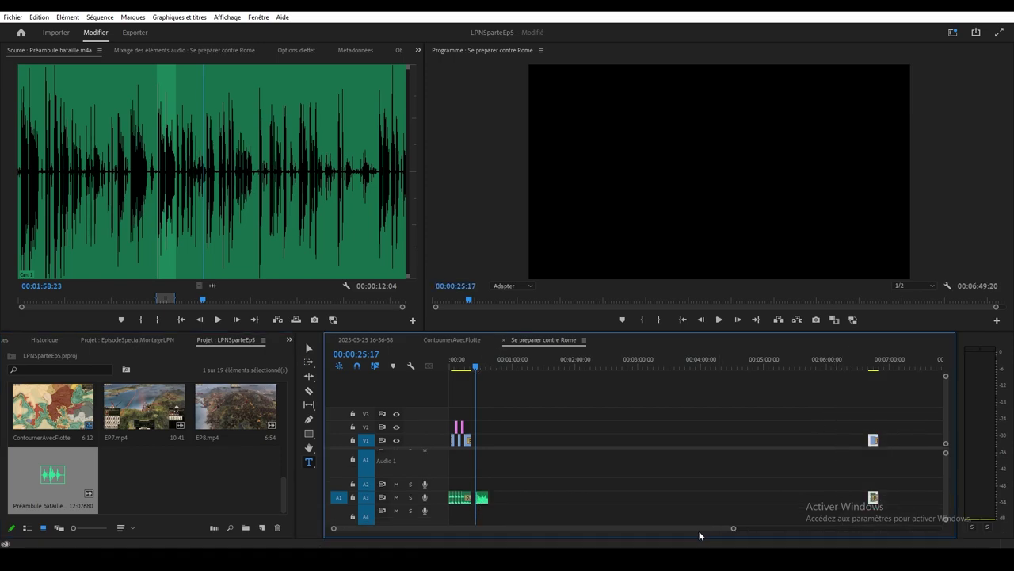
key(alt+Tab)
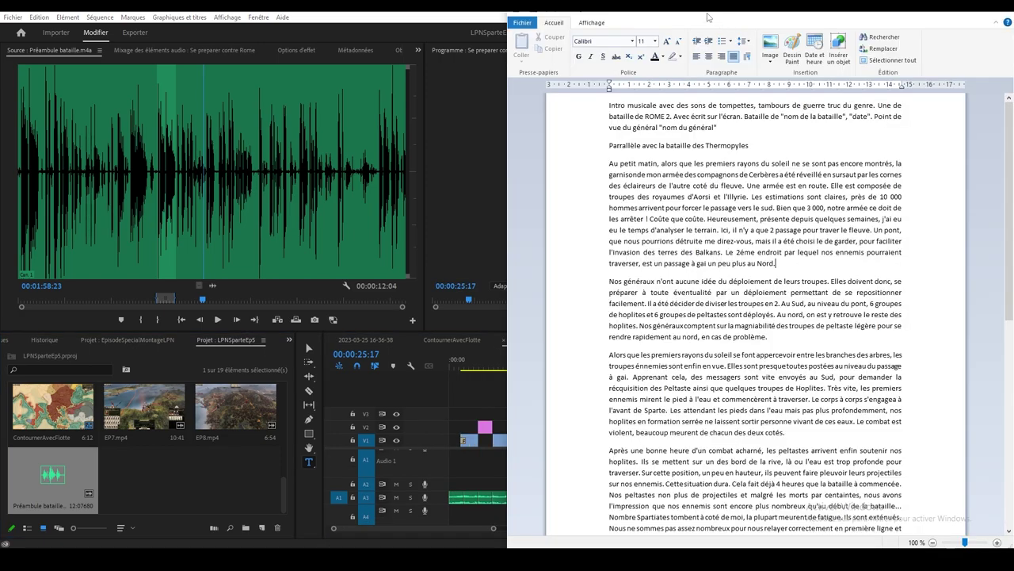
drag(708, 16, 1013, 47)
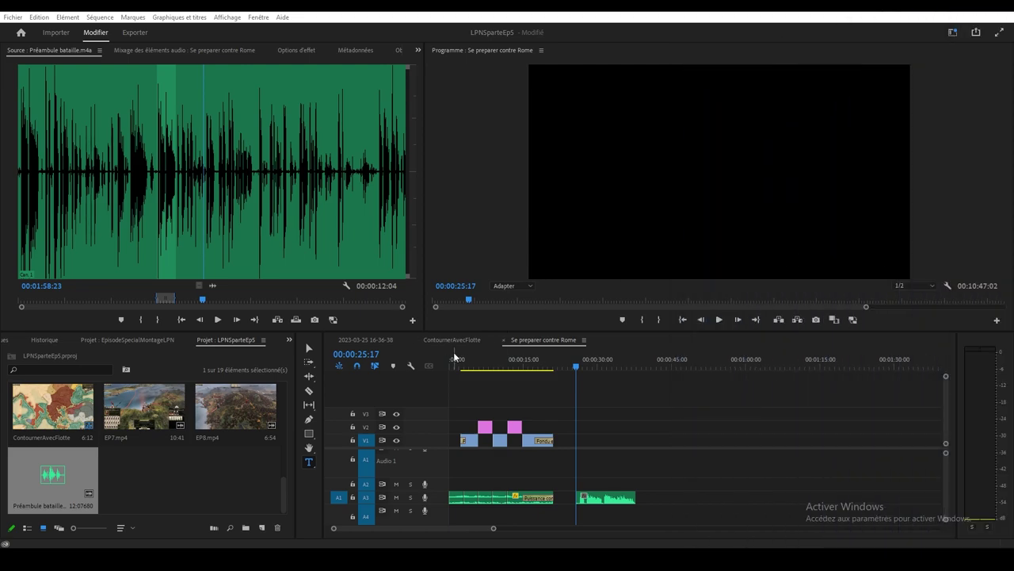
Step: Mark a 00:00:01:09 excerpt around 00:01:42 in the "Préambule bataille" recording, place it directly after the first take on A3 and play the join
drag(180, 301, 176, 299)
drag(30, 308, 81, 308)
key(space)
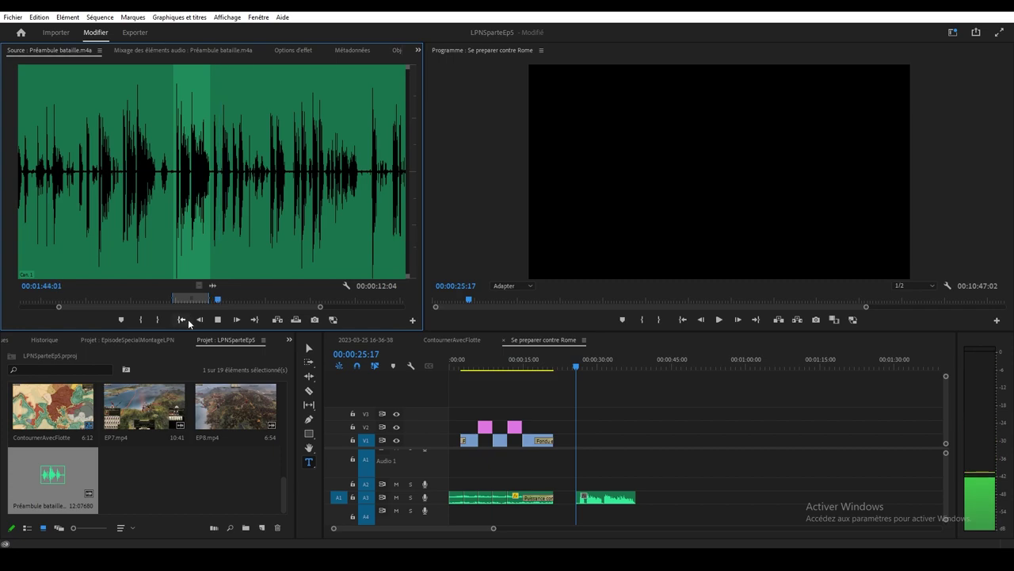
click(213, 299)
key(i)
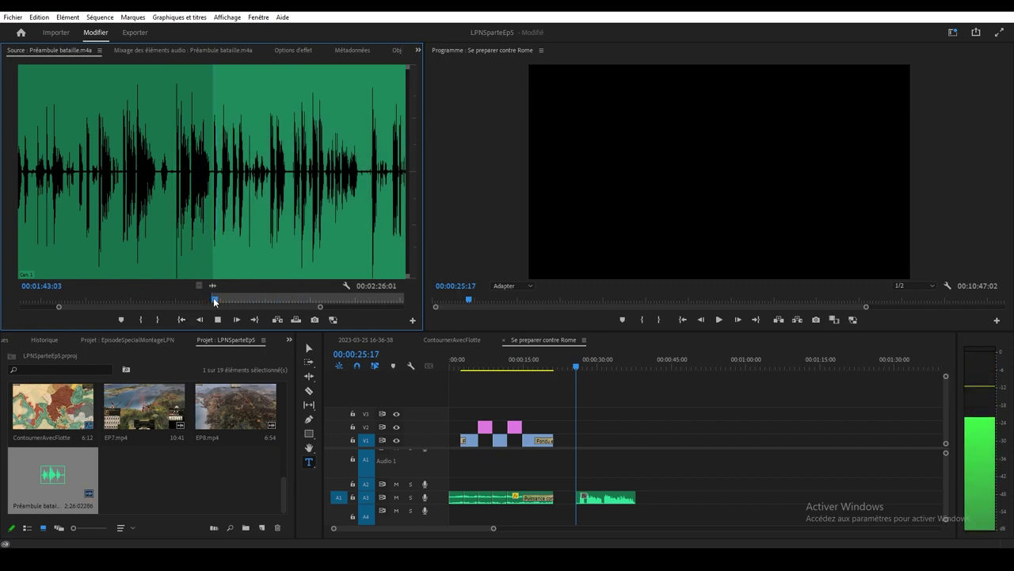
key(o)
drag(212, 285, 639, 499)
drag(632, 361, 626, 362)
key(space)
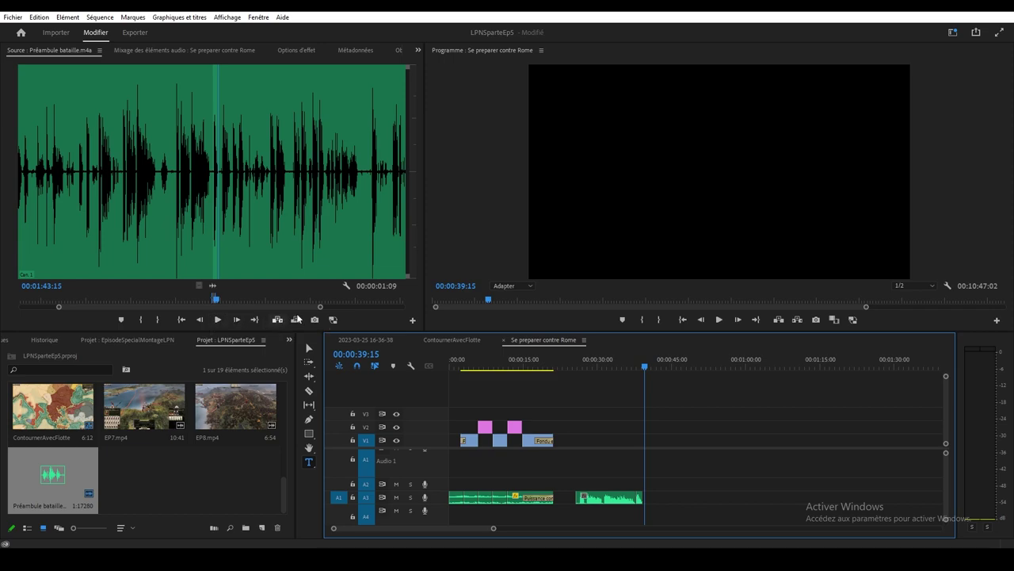
Step: Mark a section of 00:00:07:09 ending at 00:01:52:23 in the recording
click(367, 321)
key(space)
key(i)
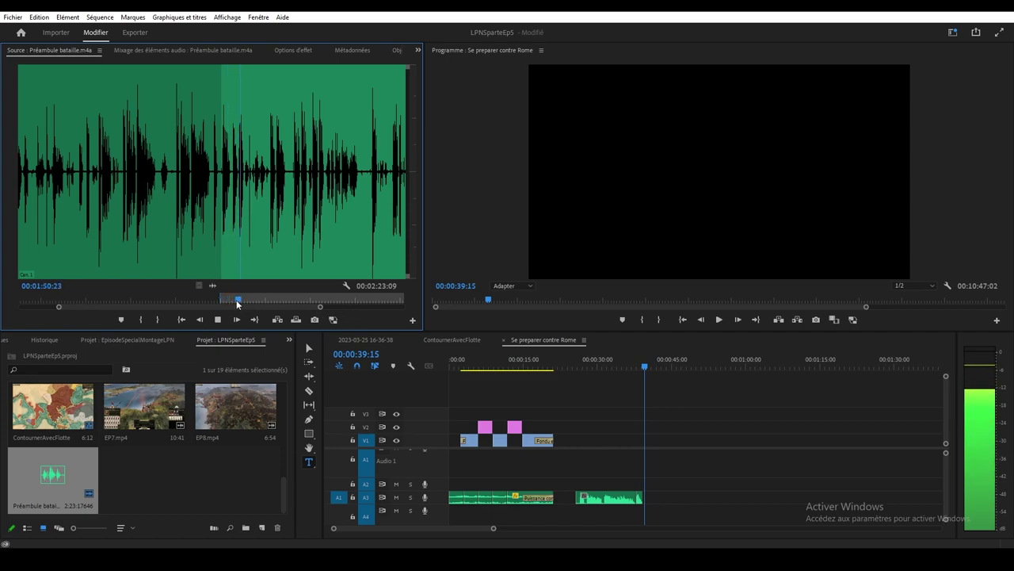
key(o)
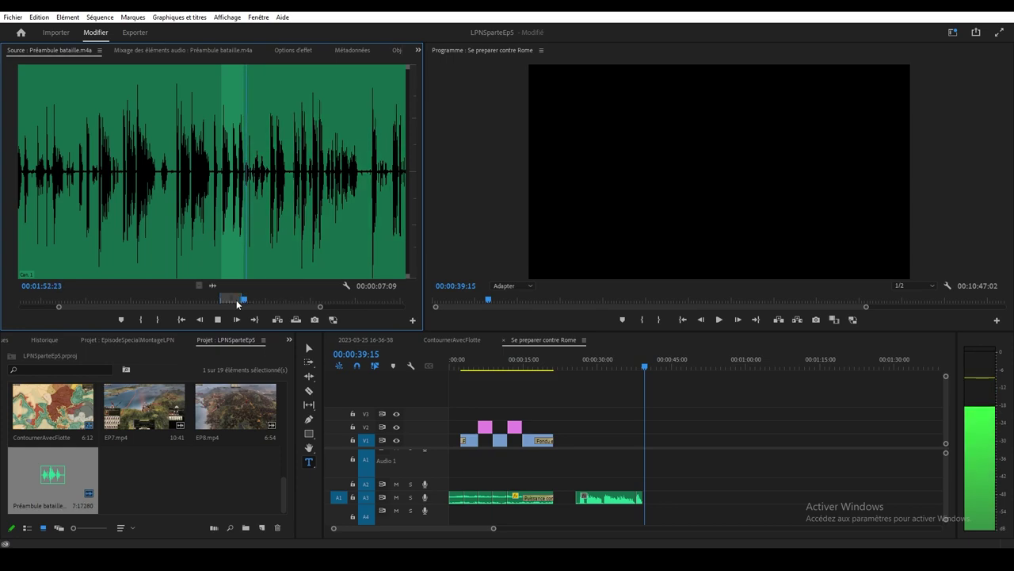
key(space)
Step: Listen to passages of the recording between 00:01:53 and 00:03:01 to compare the repeated takes
drag(238, 306, 266, 302)
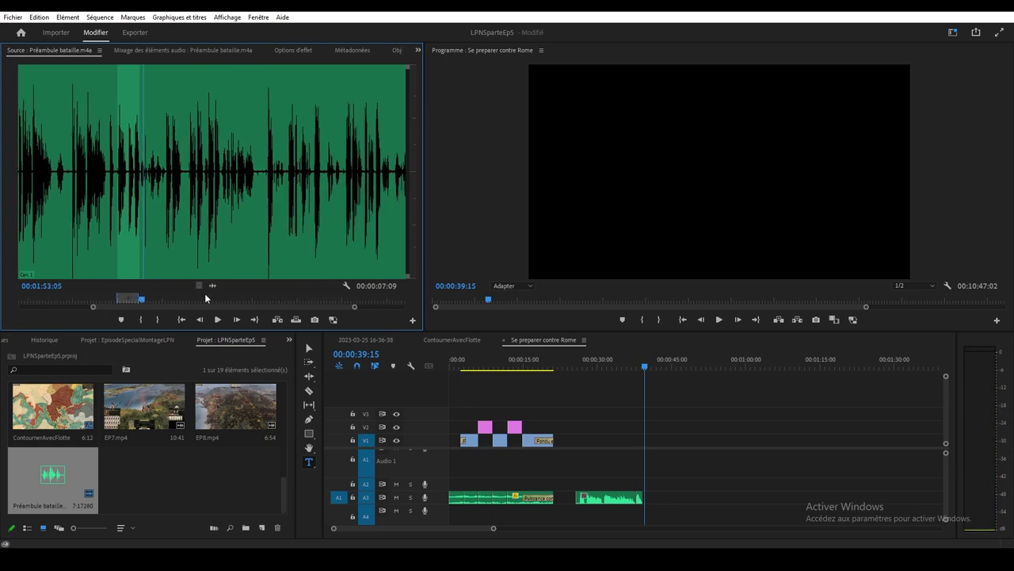
key(space)
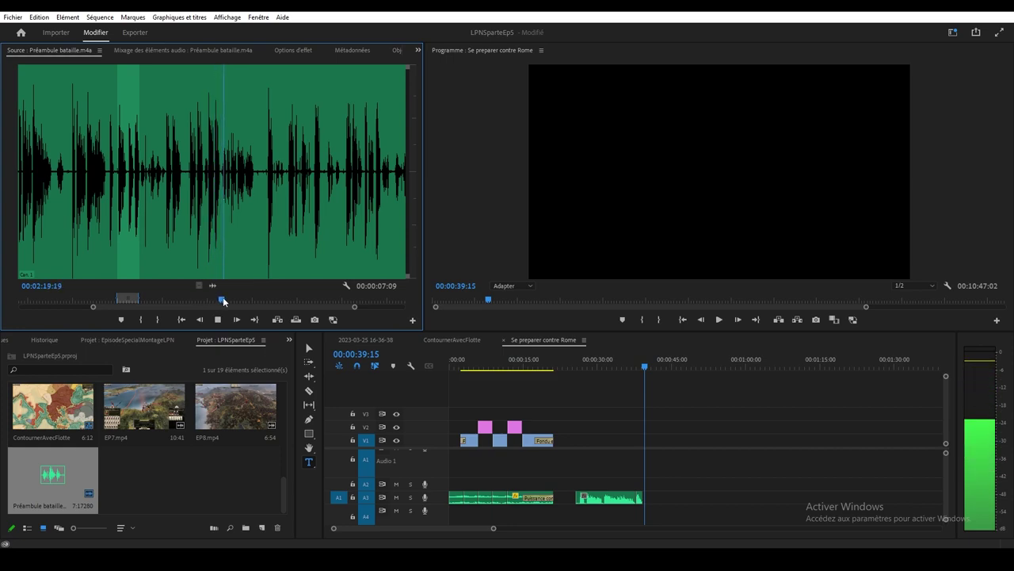
drag(228, 298, 286, 301)
key(space)
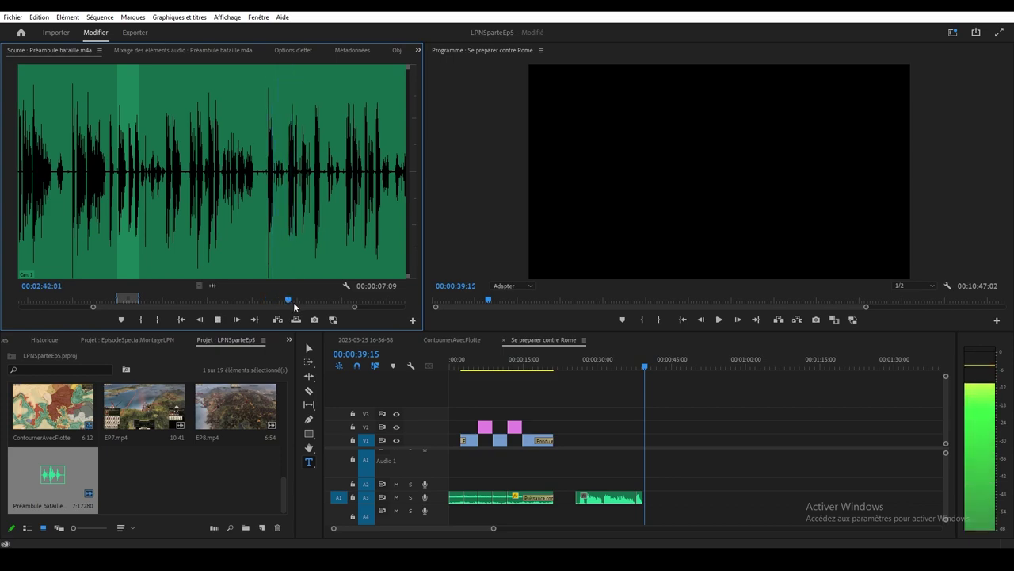
click(217, 317)
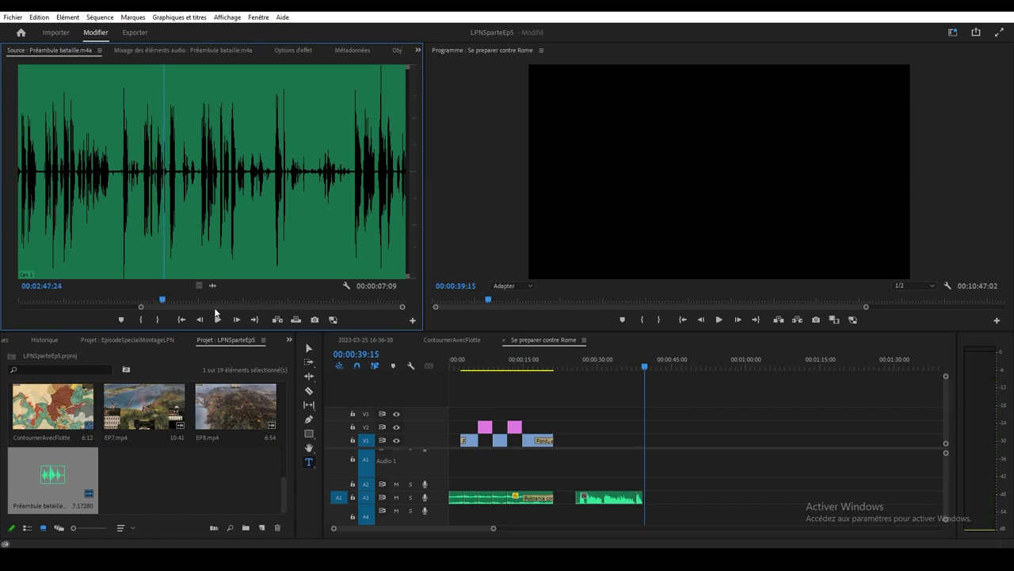
click(198, 301)
key(space)
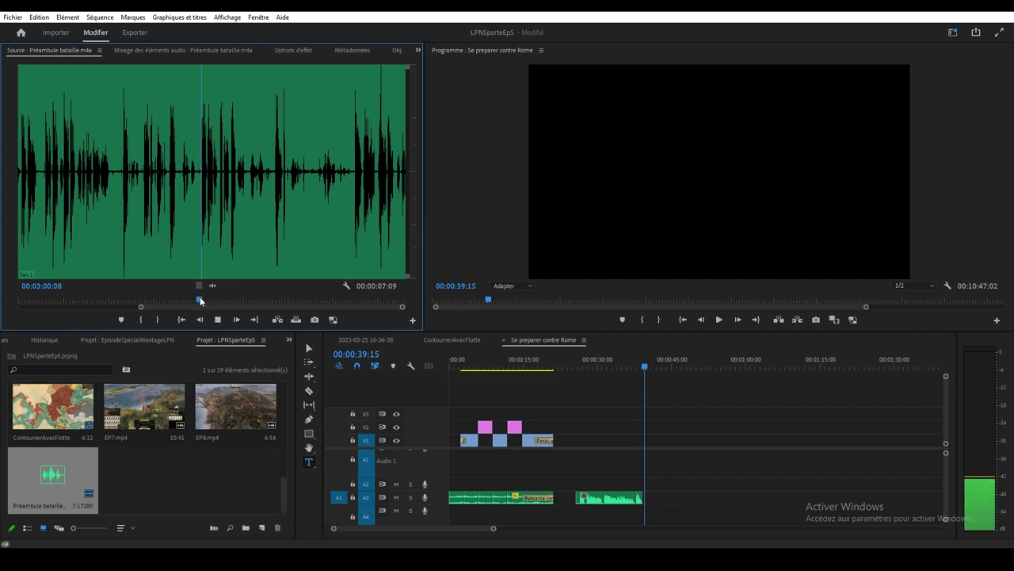
key(space)
scroll(166, 297, up, 2)
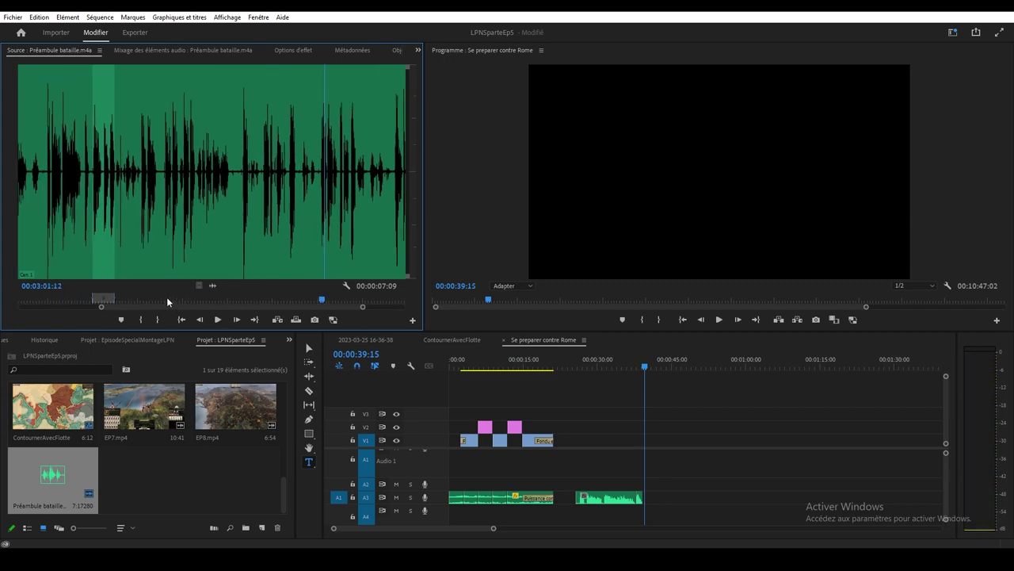
click(160, 299)
key(space)
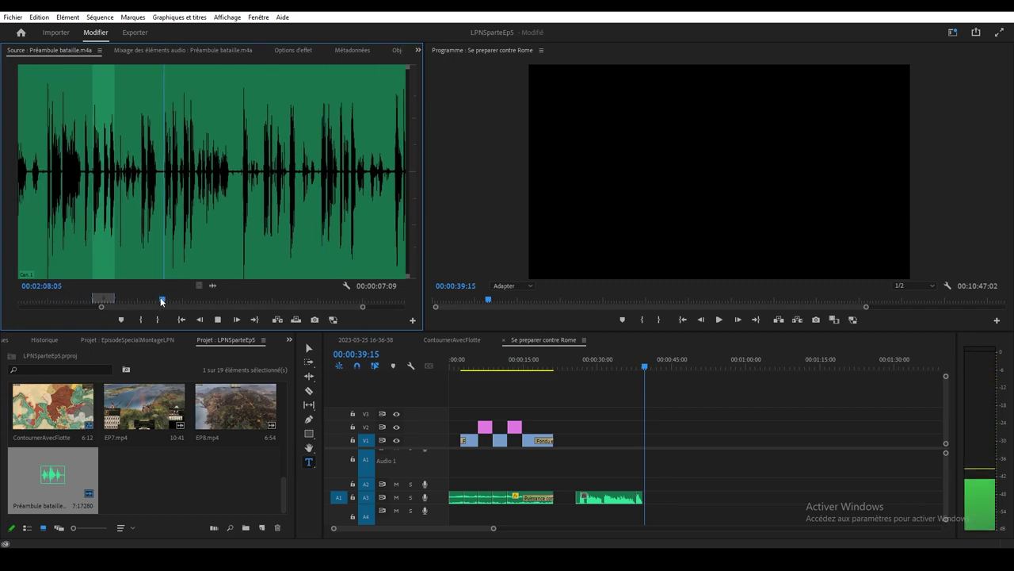
Step: Replay the marked section, shorten it to 00:00:03:05 and place it at the end of the narration on A3
click(89, 300)
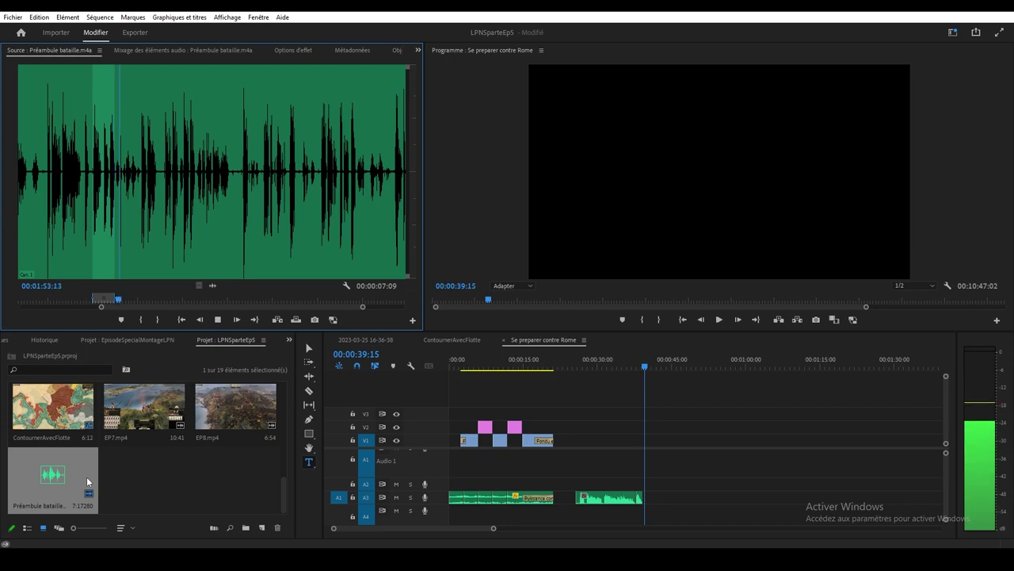
click(110, 299)
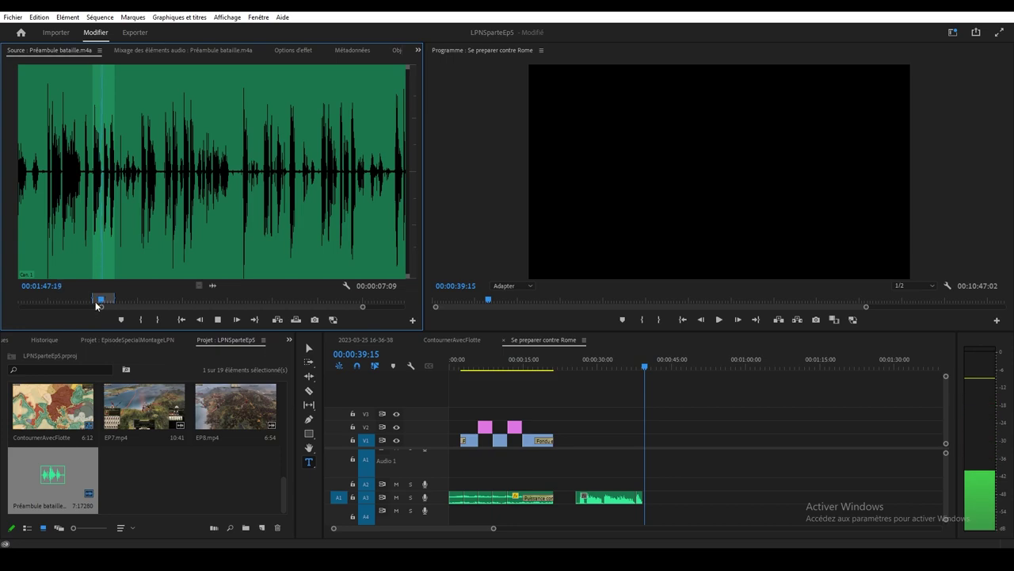
key(o)
key(space)
drag(68, 483, 652, 504)
Step: Mark the next take of 00:00:05:09, starting around 00:02:00, and append it to the narration on A3
click(86, 317)
key(space)
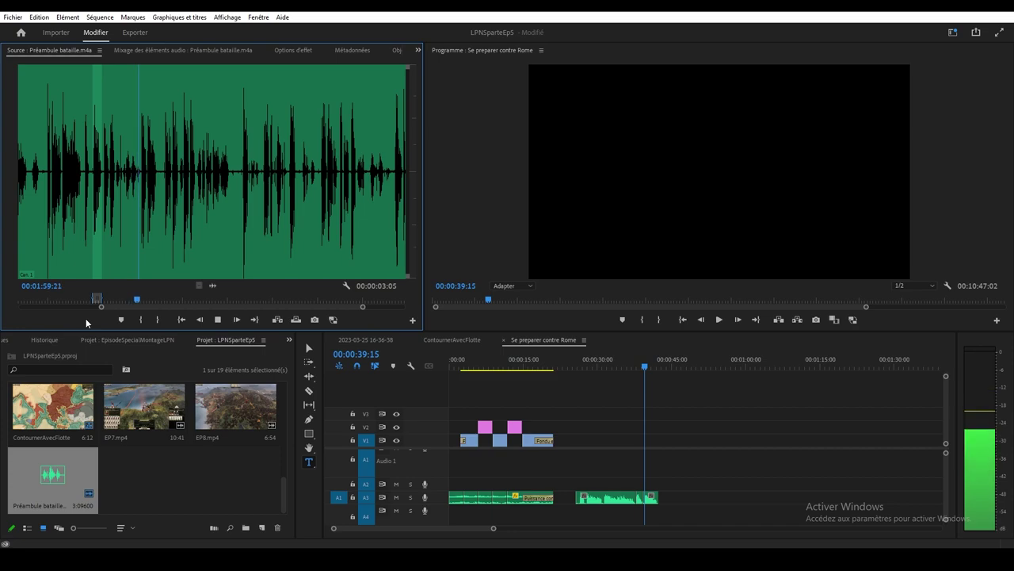
key(i)
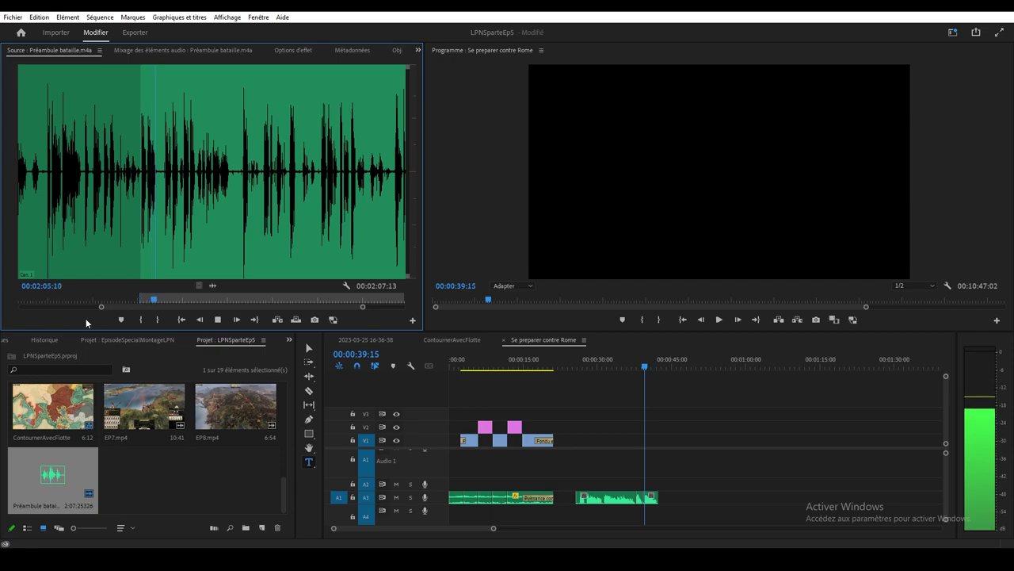
key(o)
drag(52, 474, 664, 497)
Step: Mark a take of about 4 seconds from 00:02:08:17 in the recording and compare it with the last narration clip in the sequence
click(106, 267)
key(space)
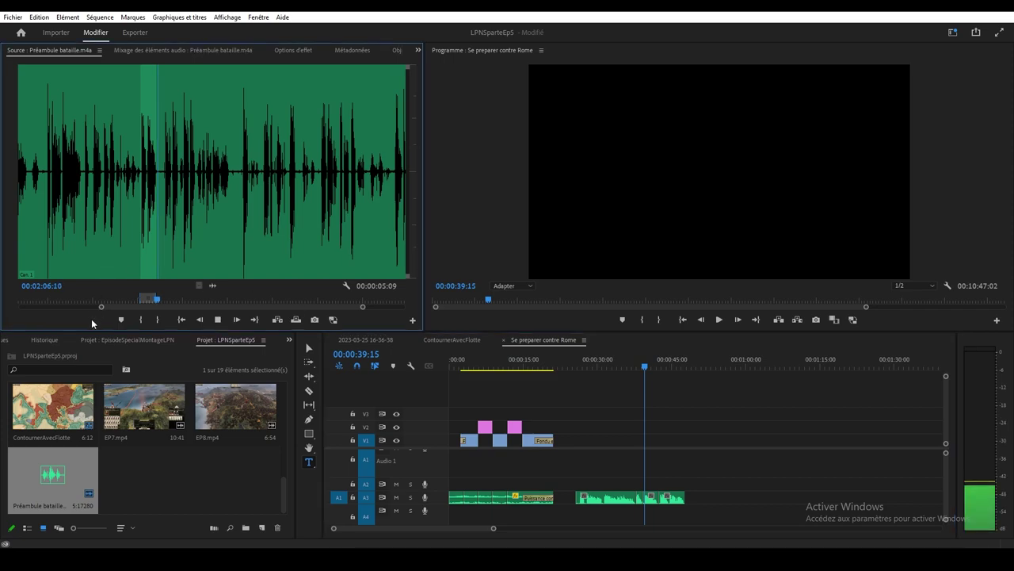
key(space)
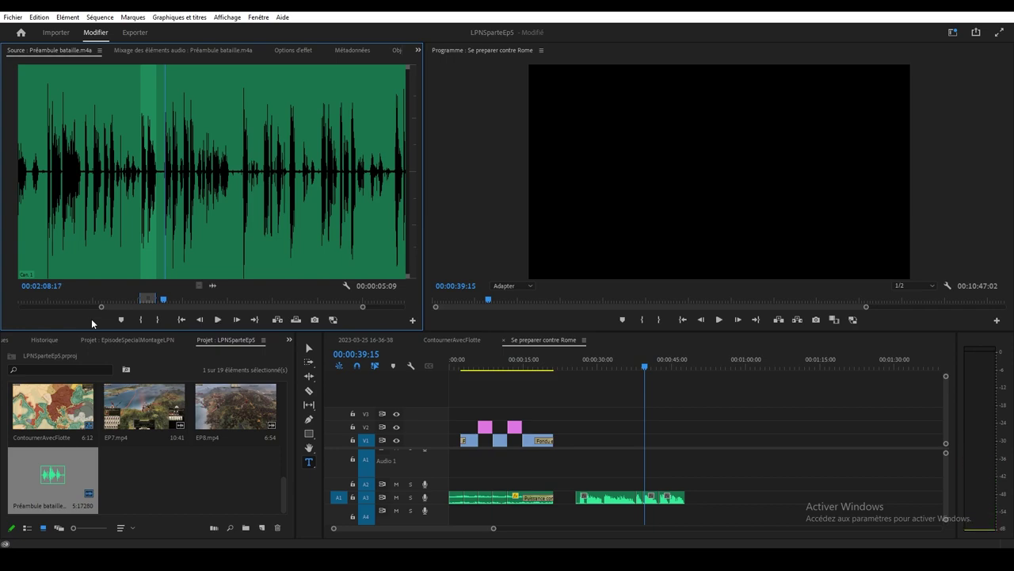
key(i)
key(space)
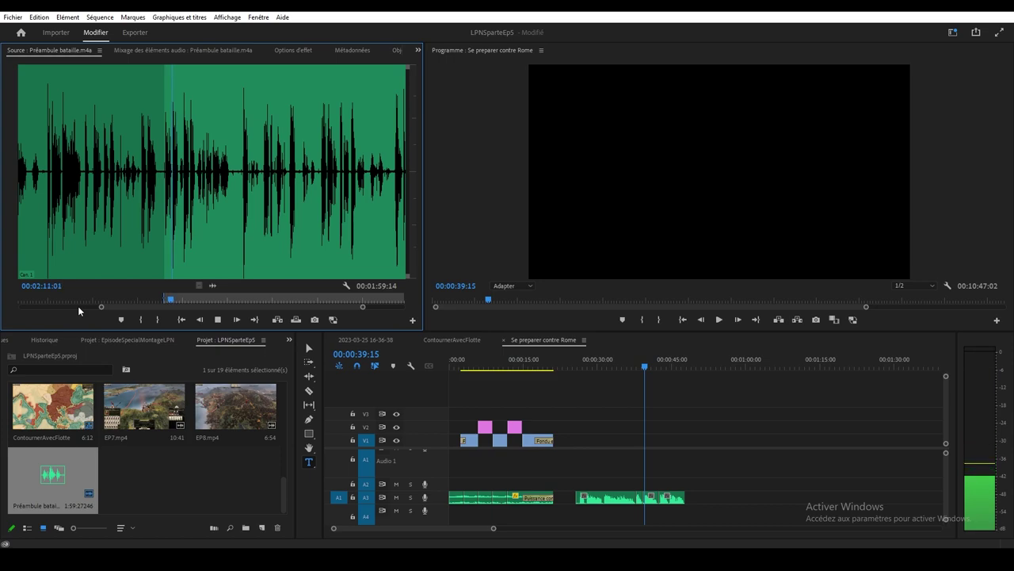
key(o)
key(space)
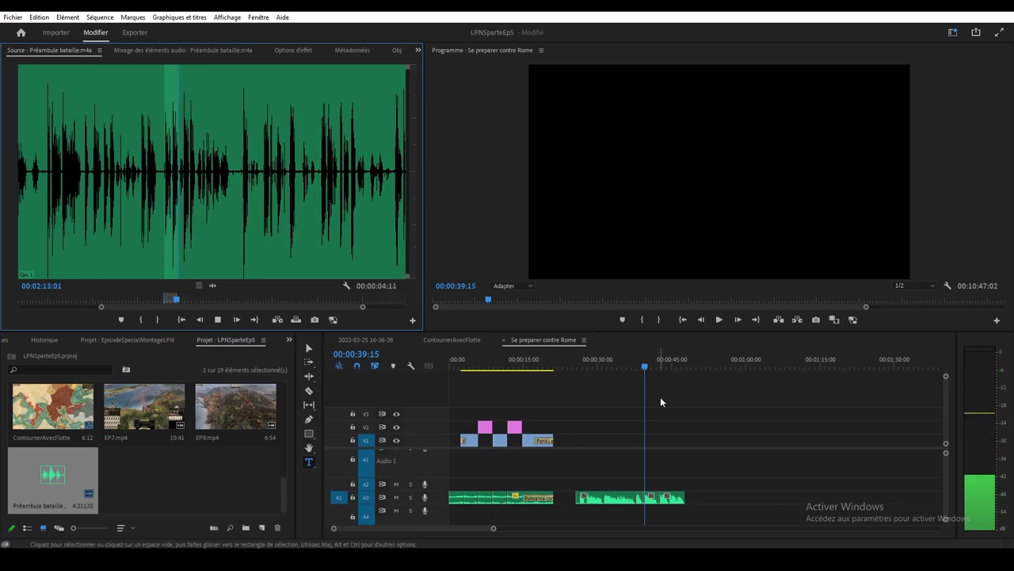
click(669, 357)
key(space)
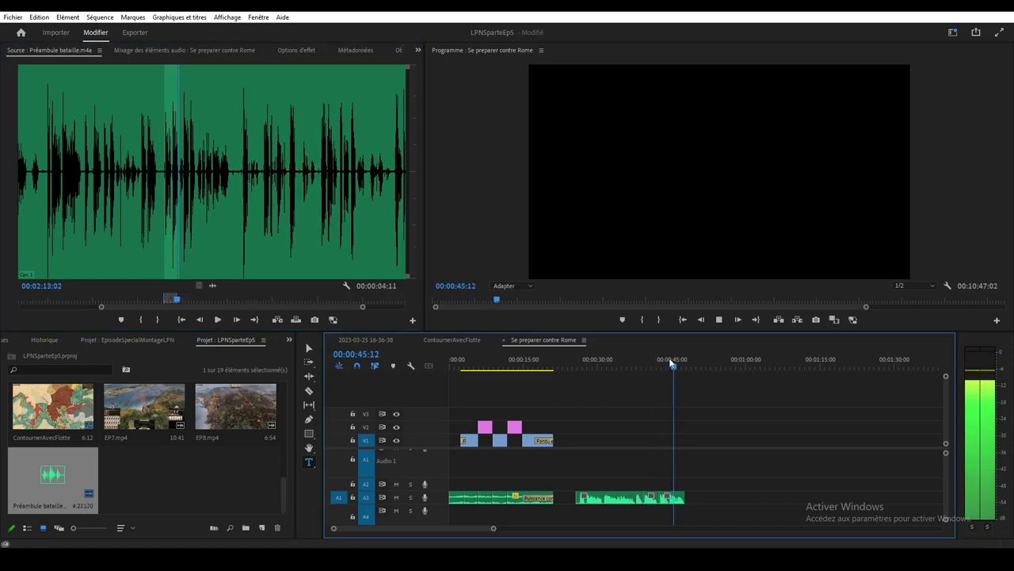
drag(169, 299, 166, 299)
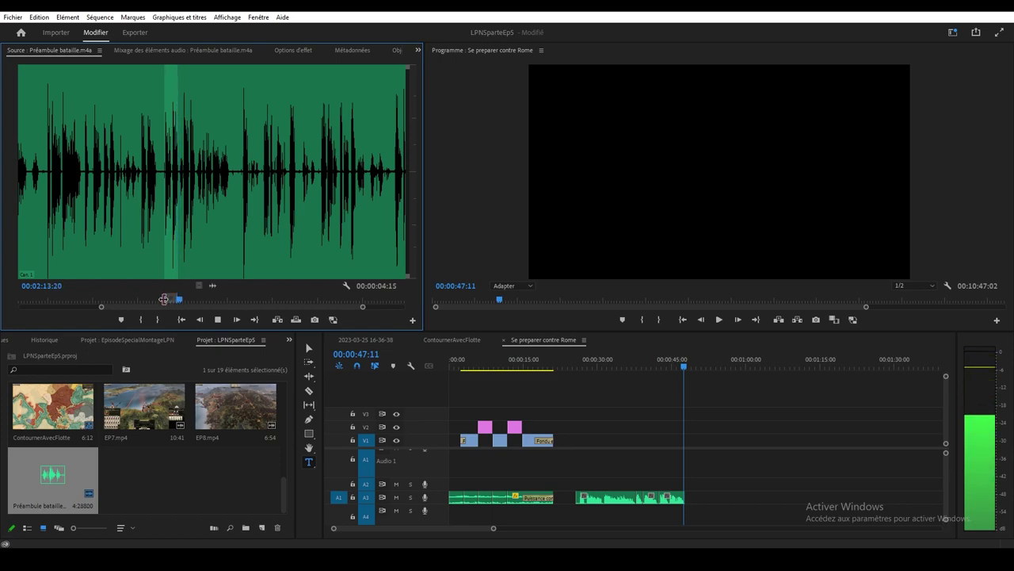
Step: Mark a take of 00:00:04:09 starting around 00:02:14, append it to the narration on A3 and play it back
key(i)
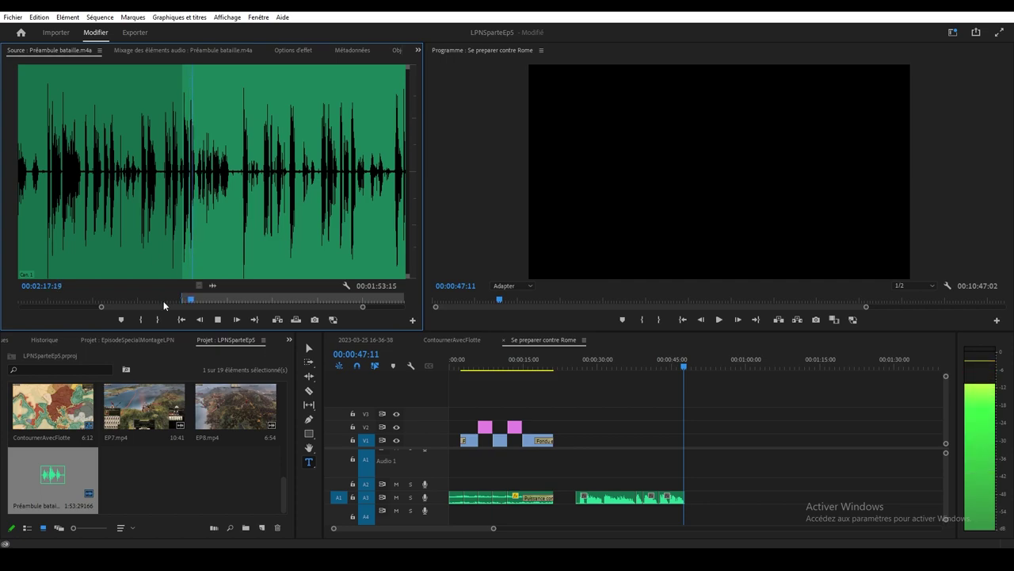
key(o)
drag(95, 483, 707, 447)
key(space)
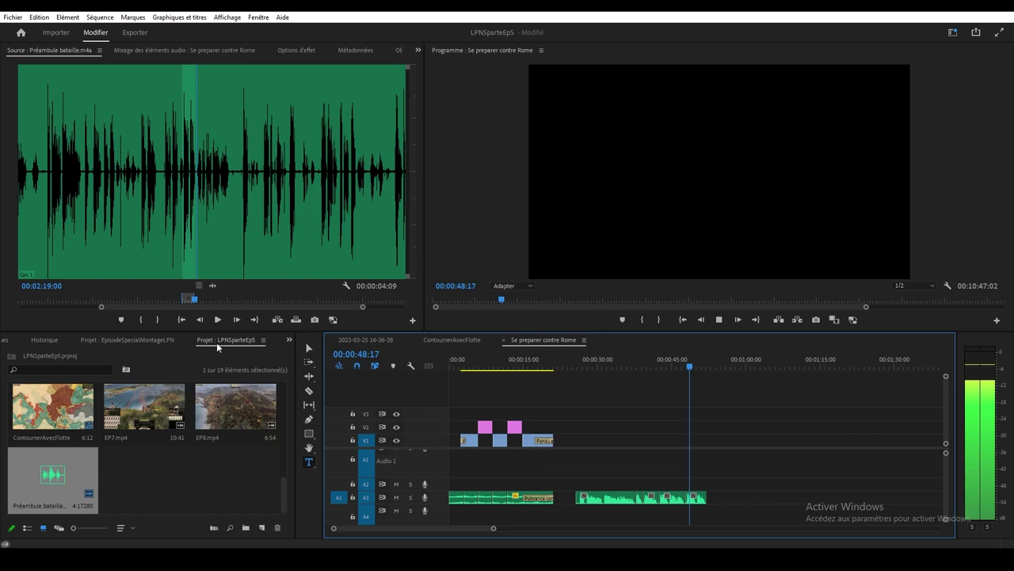
key(space)
Step: Listen through the recording from about 00:02:20 to 00:03:00 for the start of a better version of the last take
click(379, 317)
key(space)
key(i)
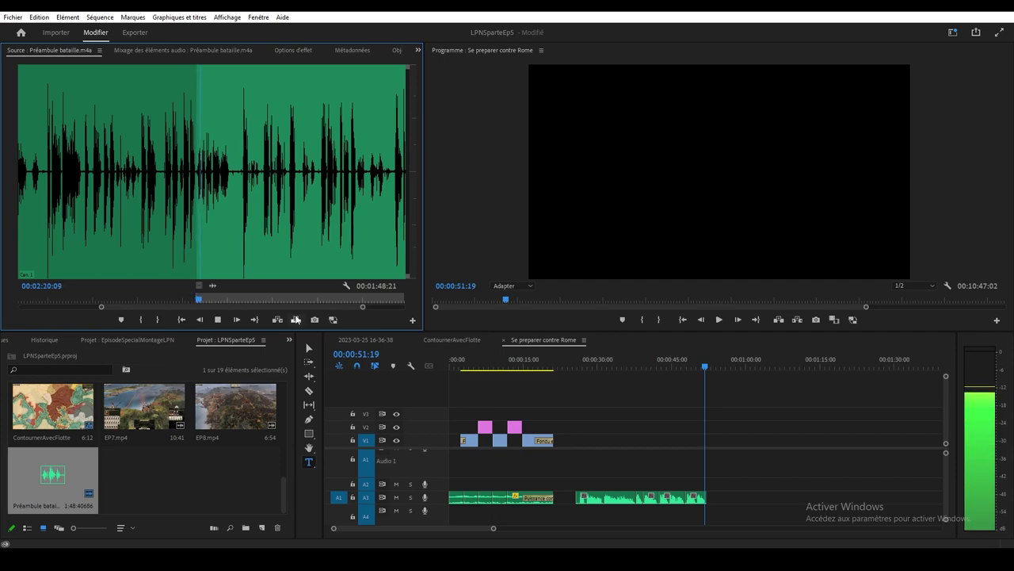
click(244, 300)
key(space)
key(i)
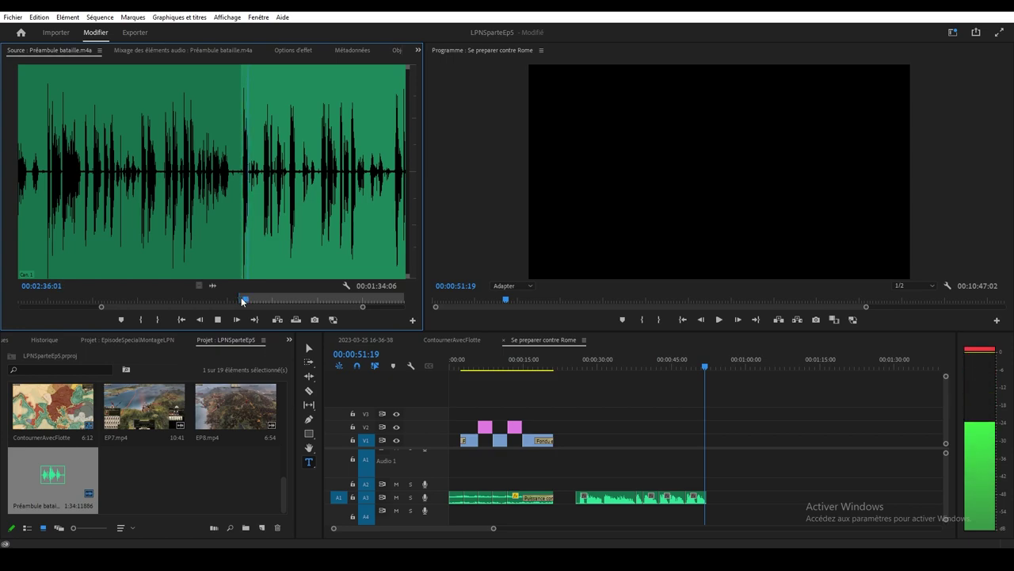
drag(243, 300, 264, 302)
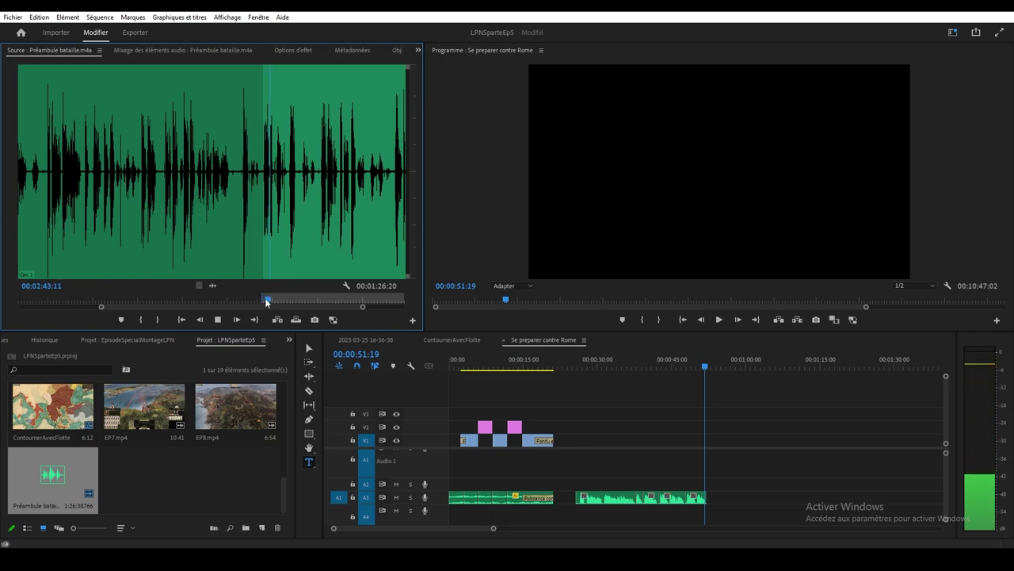
drag(286, 301, 318, 298)
Step: Replace the last narration clip on A3 with a take of 00:00:06:08 starting around 00:03:00 in the recording
key(i)
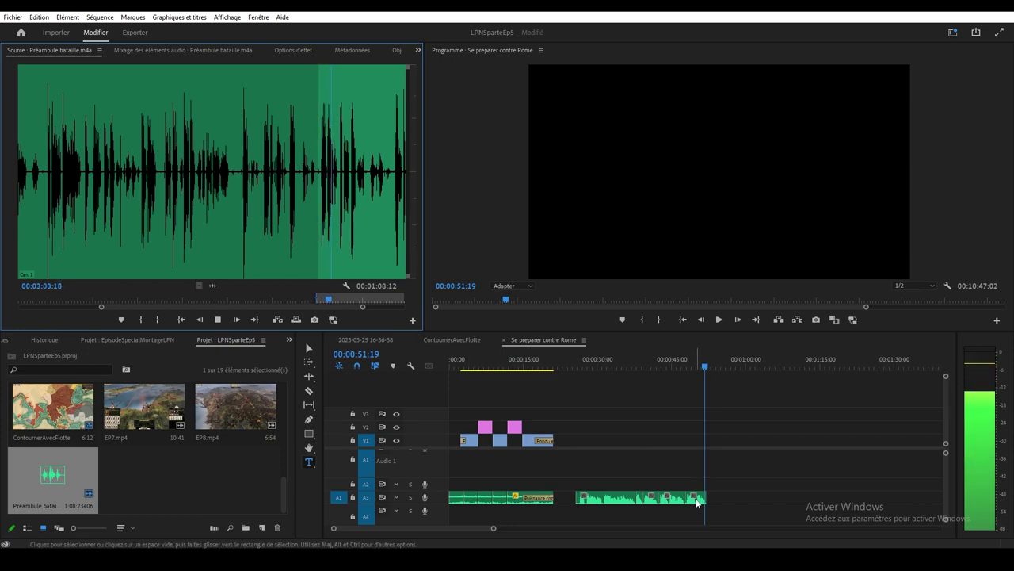
key(space)
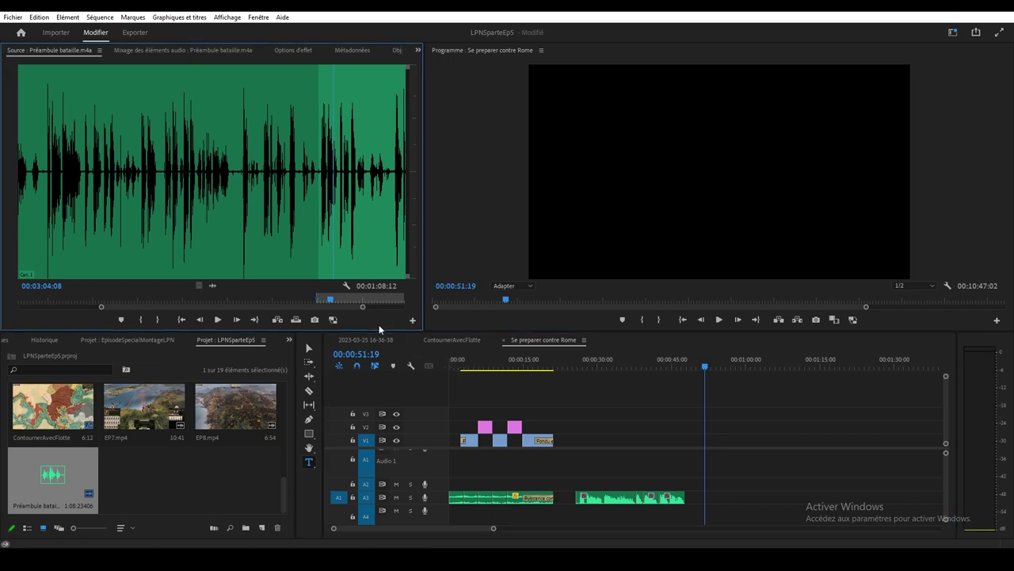
key(space)
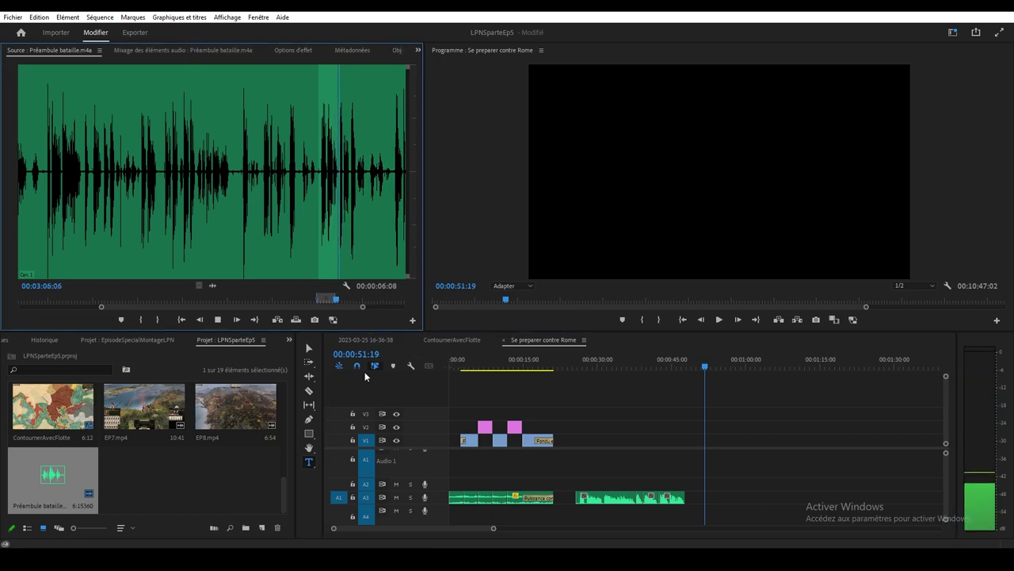
key(space)
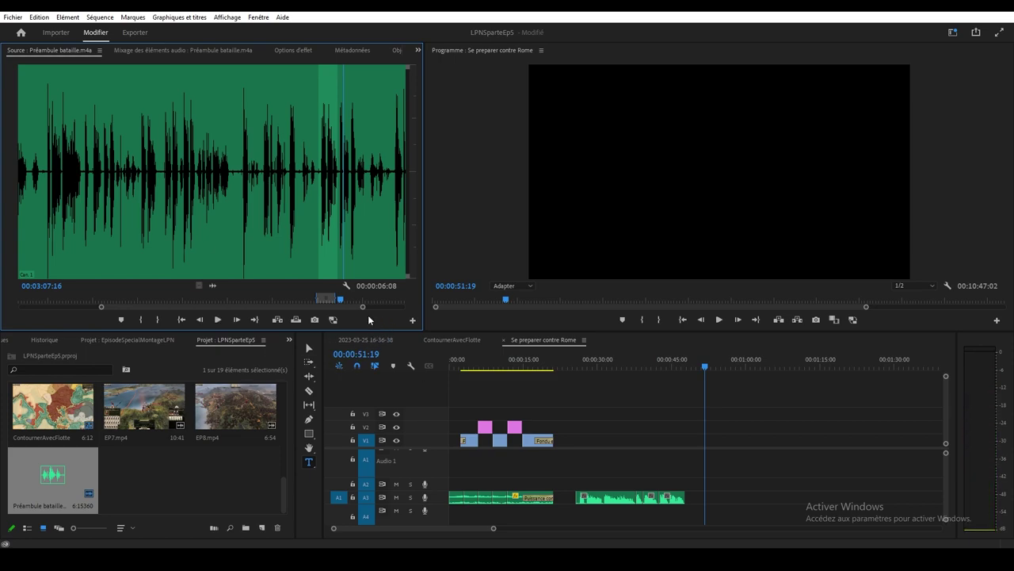
drag(62, 462, 690, 498)
Step: Find the next usable take around 00:03:06, mark 00:00:05:19 of it and place it on A3 at 00:00:54:02
scroll(288, 307, down, 2)
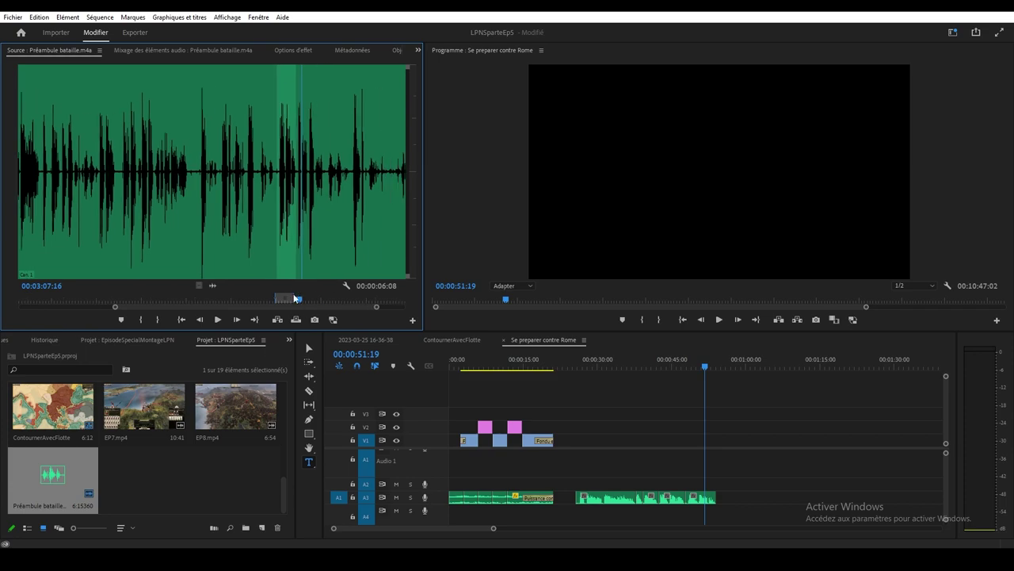
key(i)
drag(301, 300, 217, 297)
key(space)
key(i)
key(i)
key(space)
key(i)
key(space)
key(i)
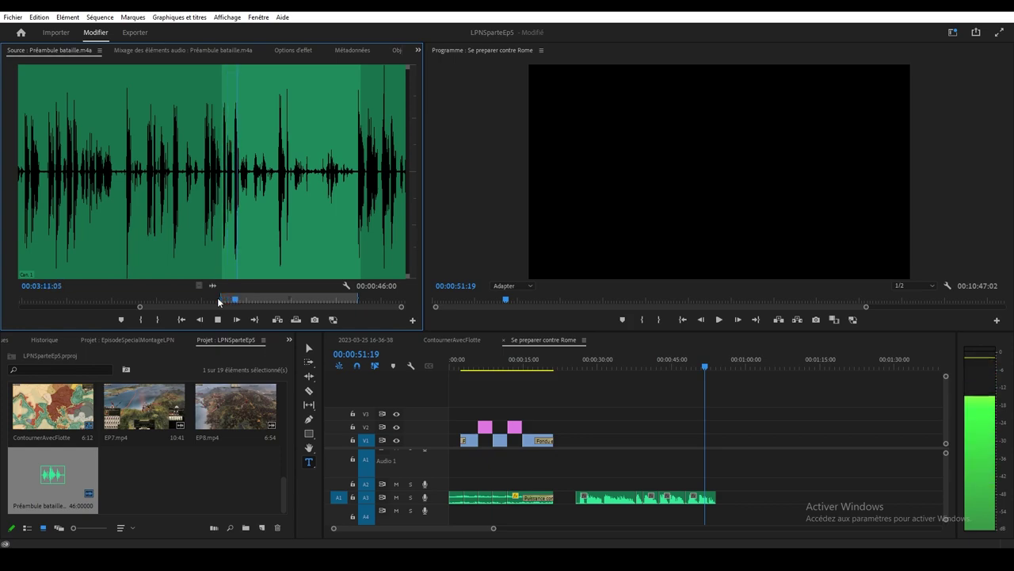
key(o)
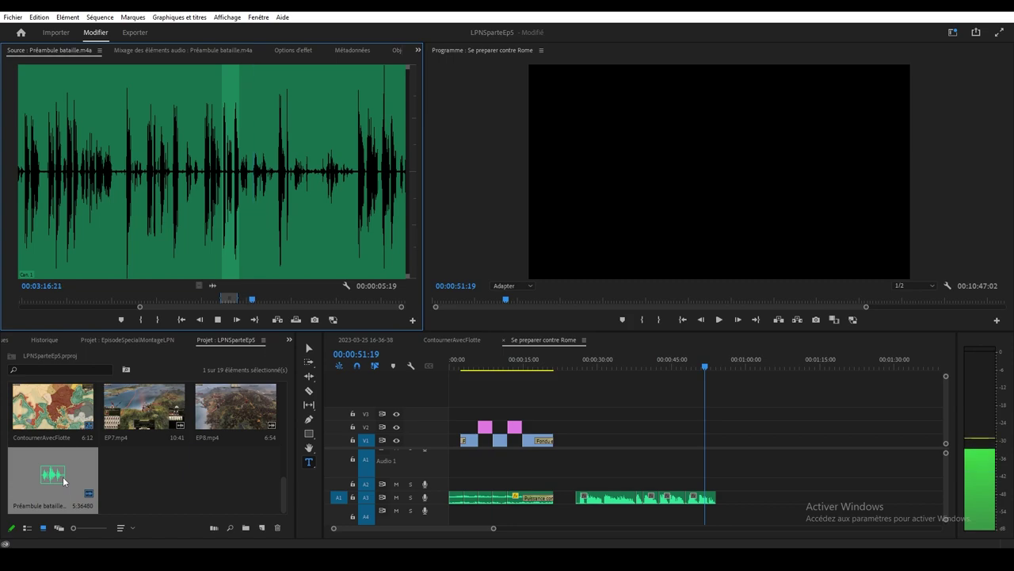
drag(64, 481, 721, 502)
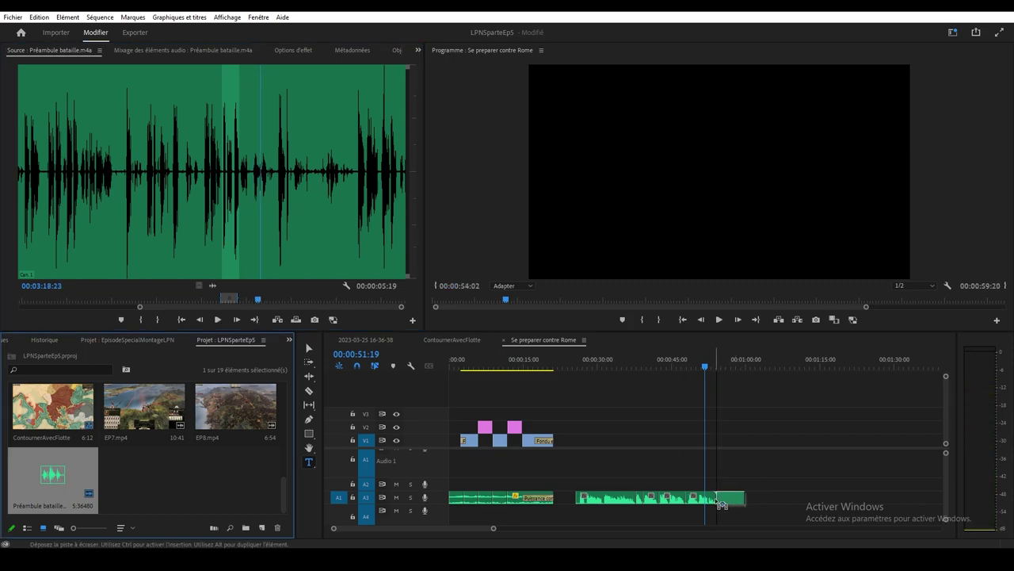
Step: Compare the passages around 00:03:25 and 00:03:51, mark the short take starting around 00:03:25 and append it to the narration on A3
drag(260, 301, 278, 302)
key(i)
key(space)
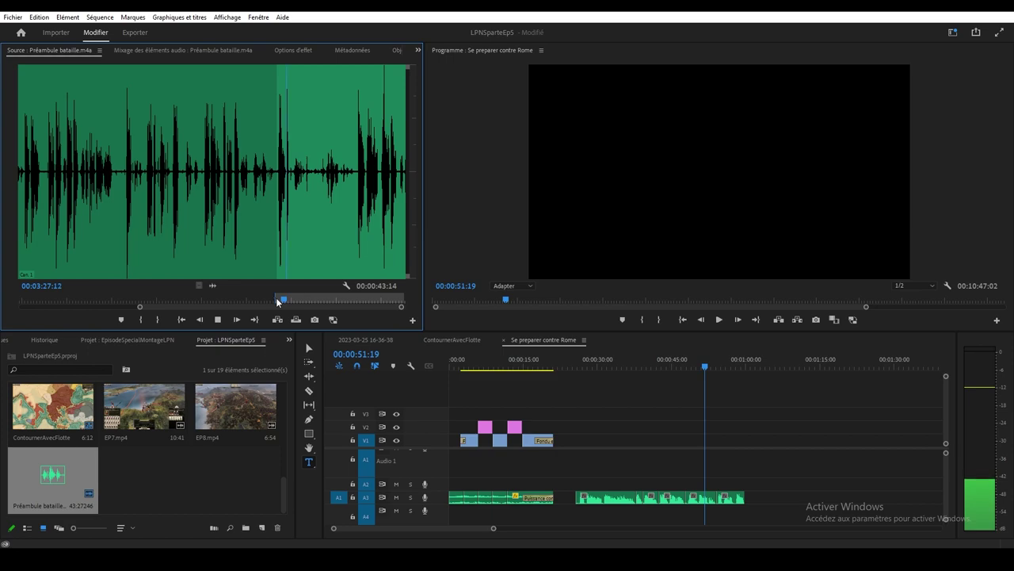
key(o)
drag(285, 299, 357, 292)
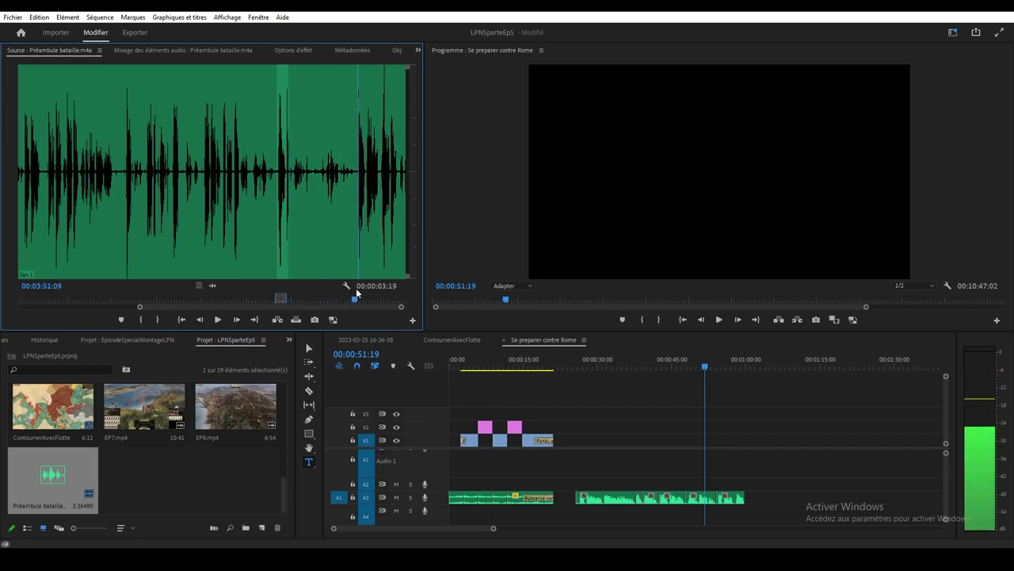
key(i)
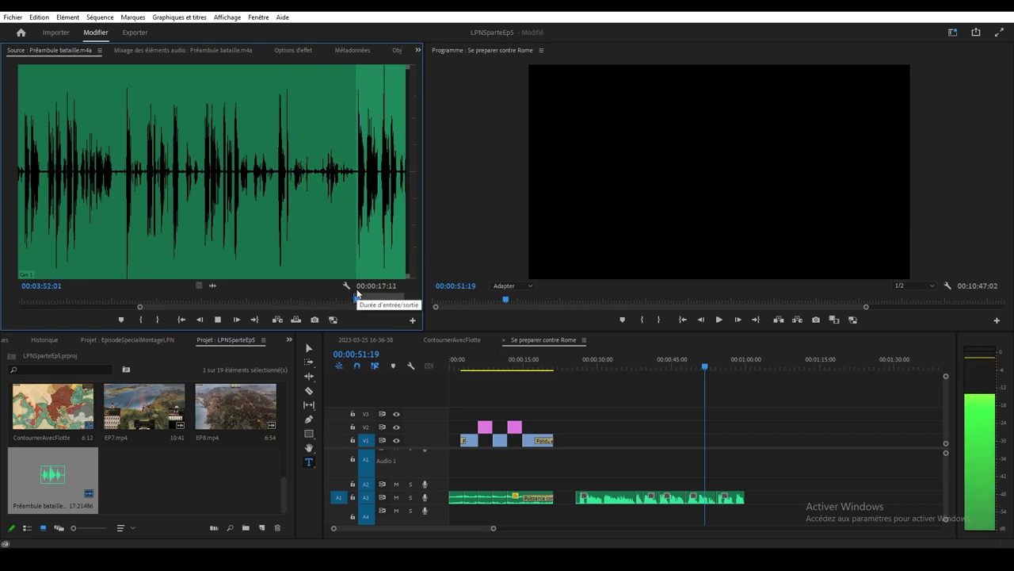
click(276, 299)
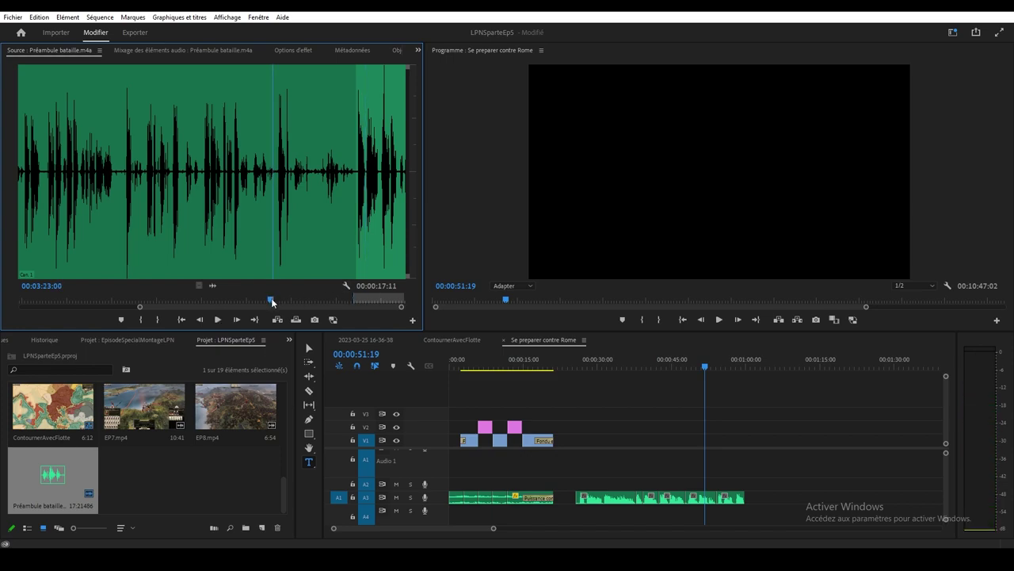
key(i)
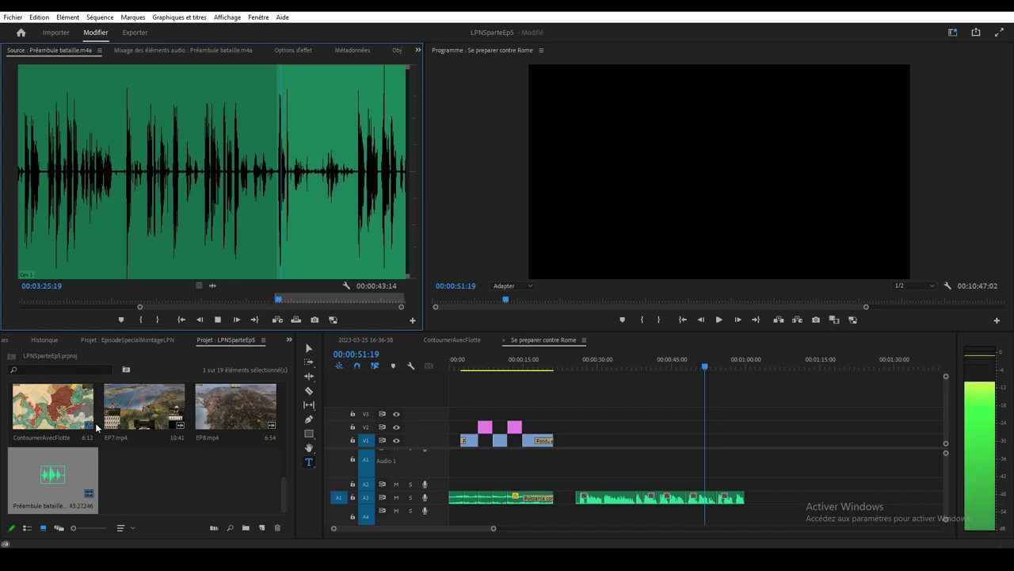
key(o)
drag(74, 466, 759, 502)
Step: Mark a take of 00:00:13:19 starting around 00:03:51 in the recording and append it to A3 at 00:01:02:17
drag(360, 296, 355, 299)
key(i)
key(space)
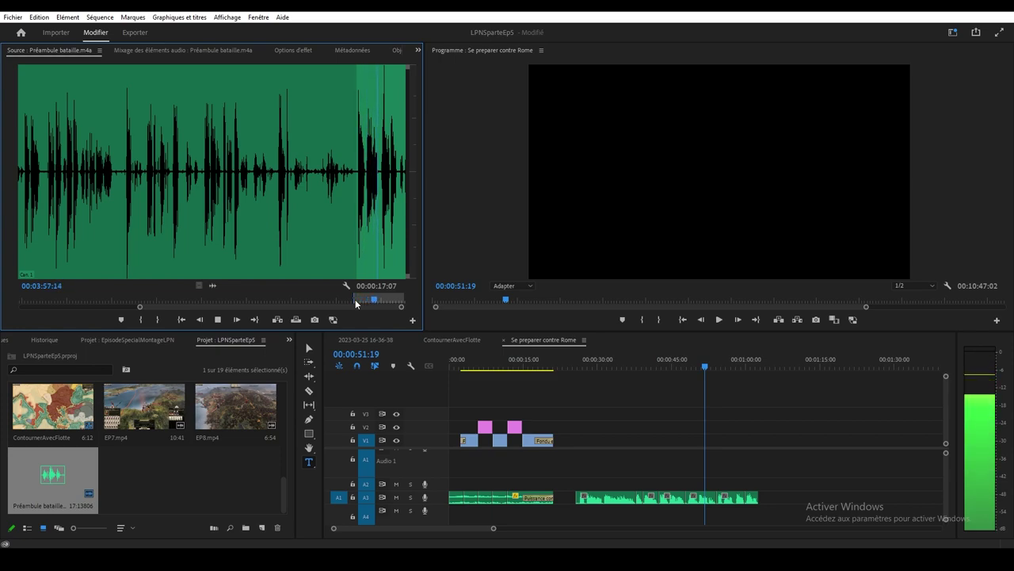
key(o)
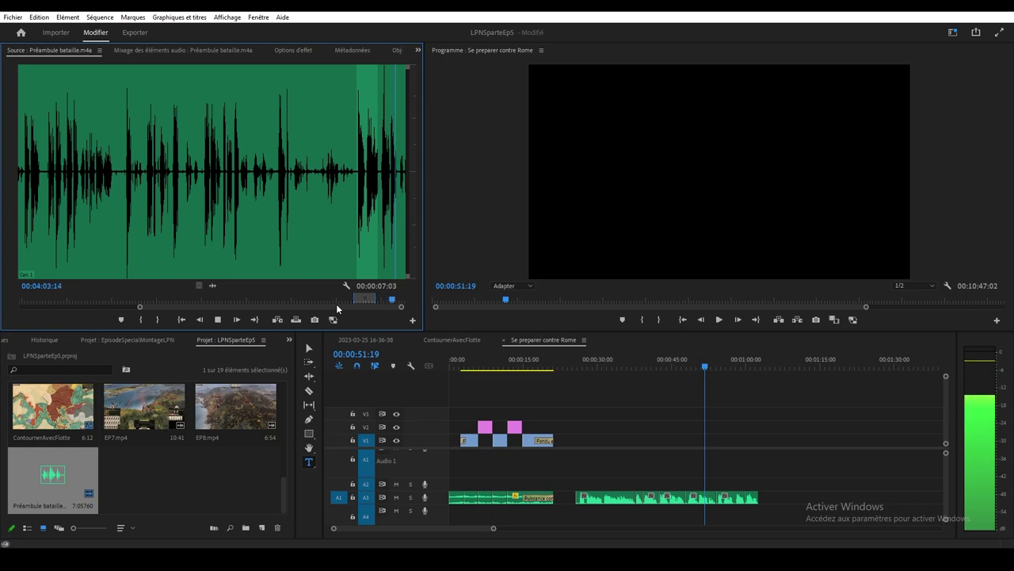
key(o)
key(o)
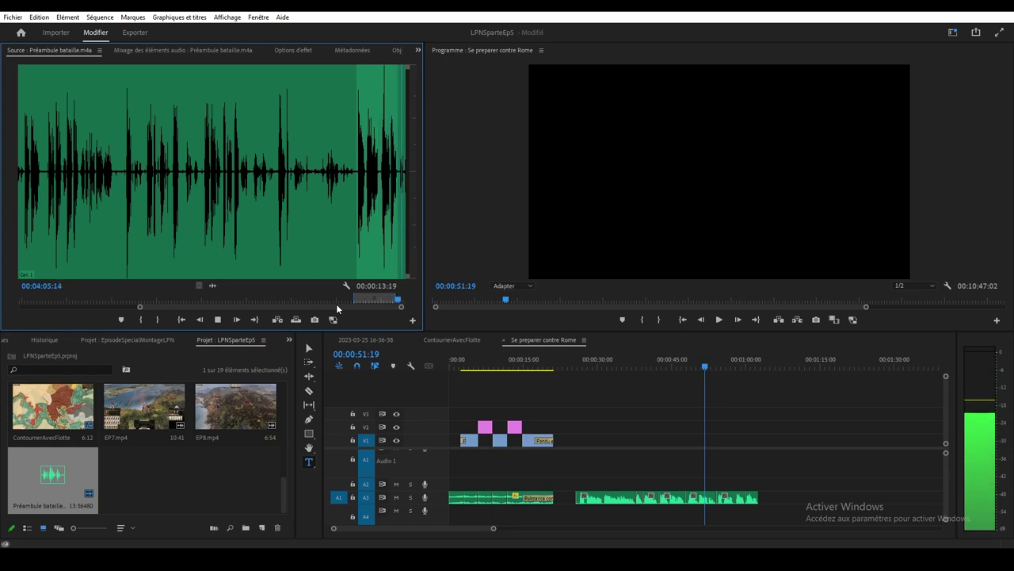
drag(82, 480, 758, 498)
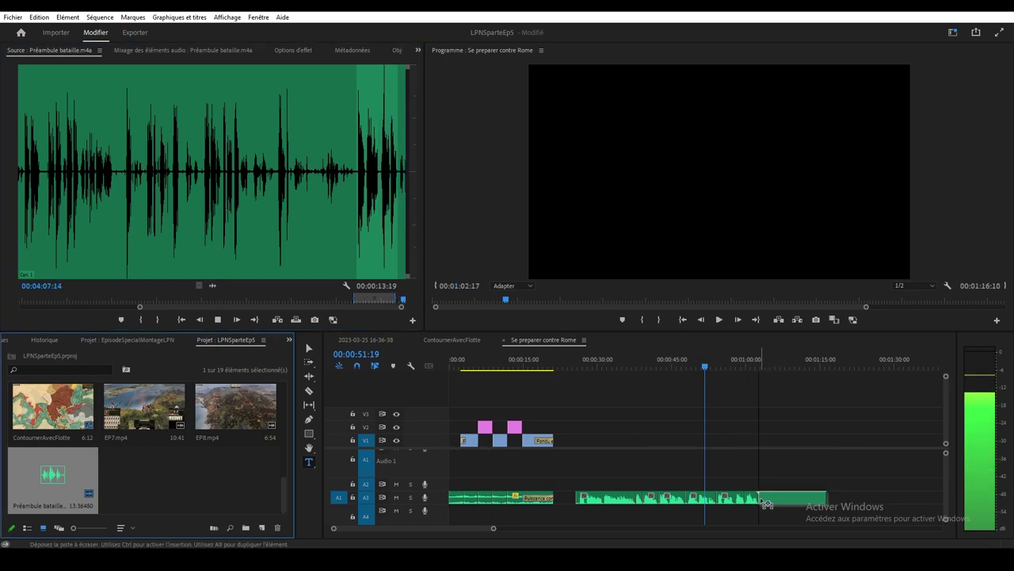
click(351, 304)
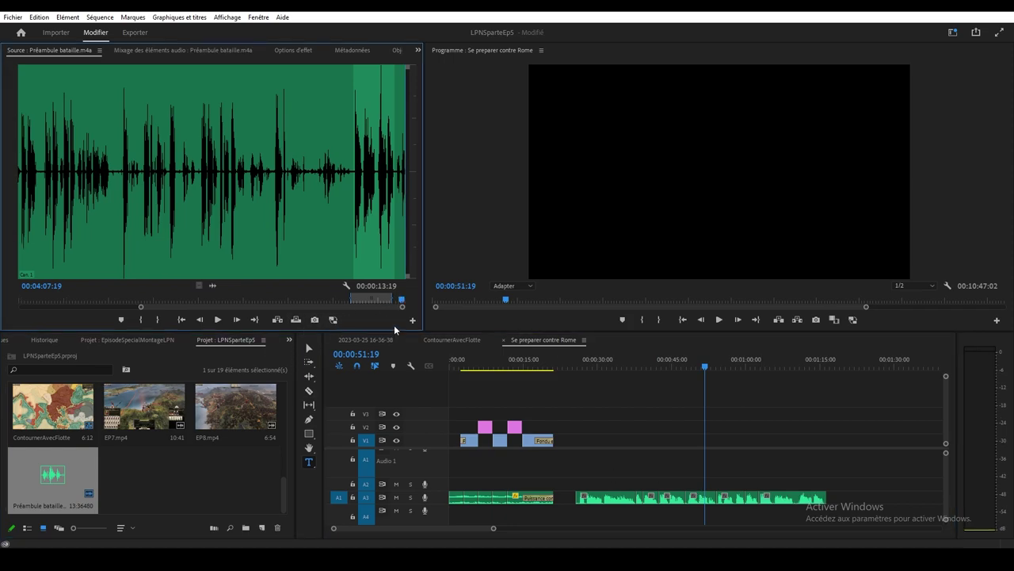
Step: Review the "Au petit matin" paragraph of the script in WordPad and play the assembled narration from 00:00:25:18
drag(578, 461, 842, 519)
key(alt+Tab)
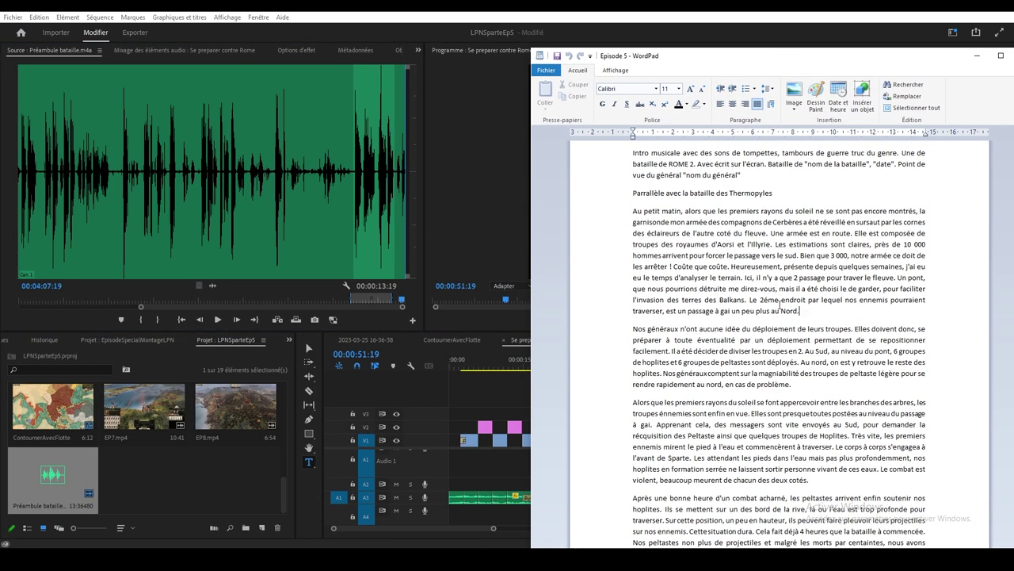
drag(630, 215, 808, 313)
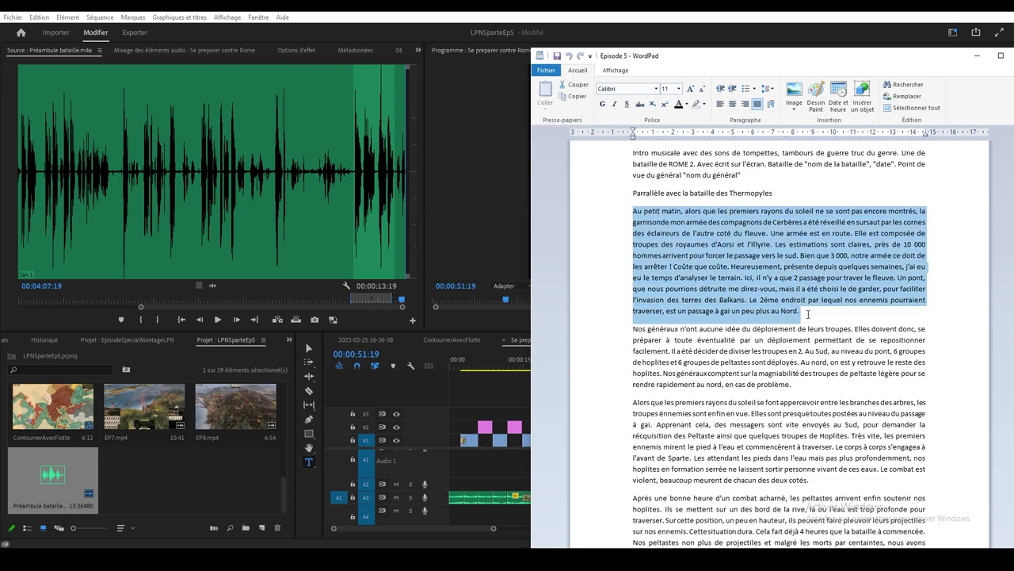
key(alt+Tab)
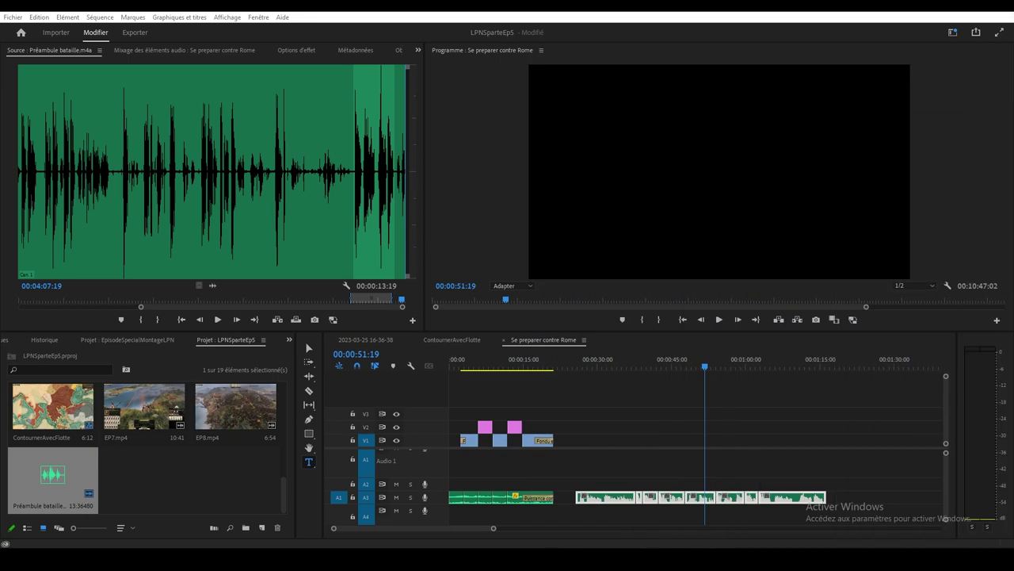
click(577, 361)
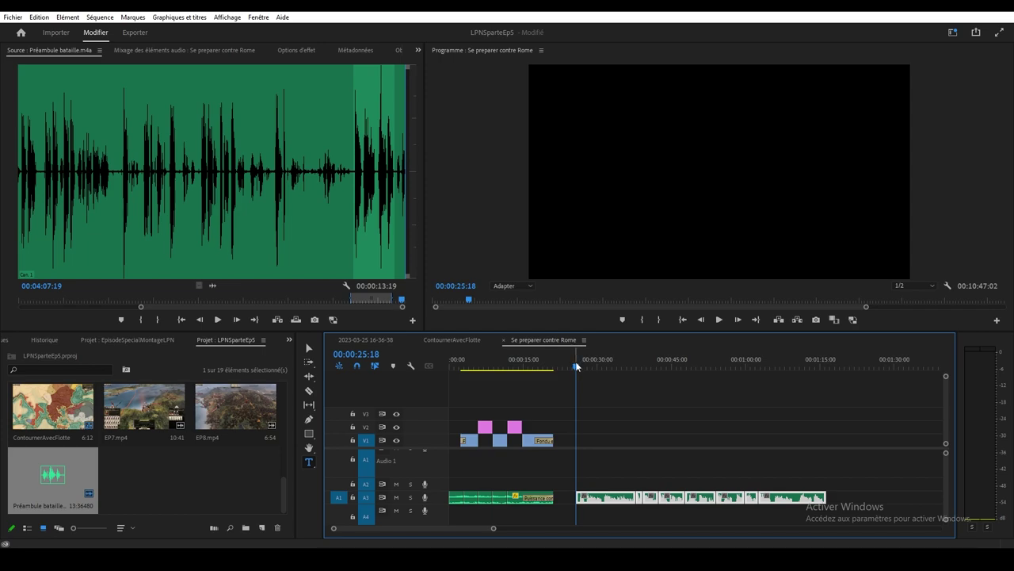
drag(626, 363, 577, 358)
key(space)
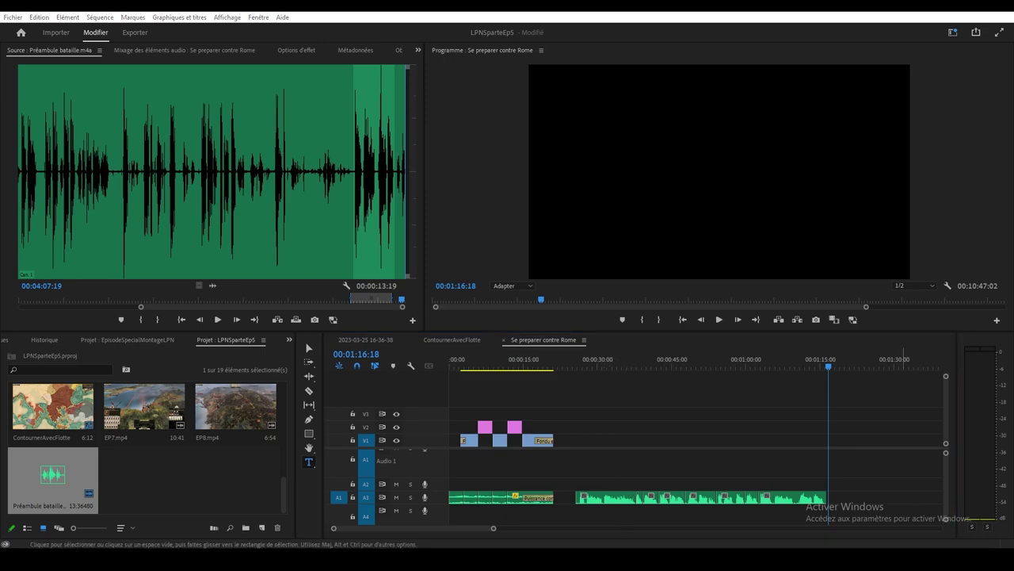
Step: Switch to the Episode 5 audio folder and import the Deploiement recording into the LPNSparteEp5 project
drag(453, 528, 458, 528)
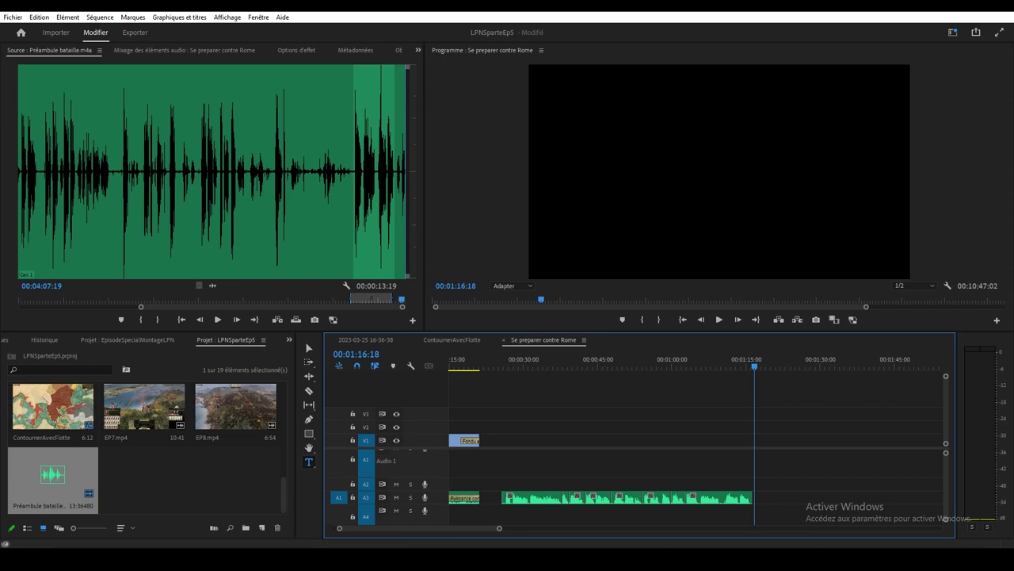
key(alt+Tab)
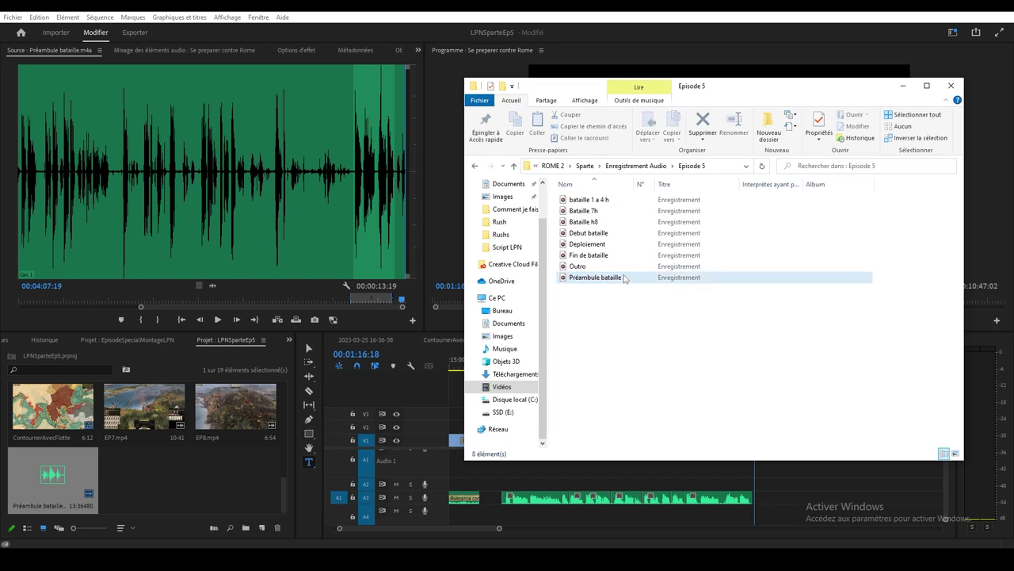
drag(591, 244, 253, 471)
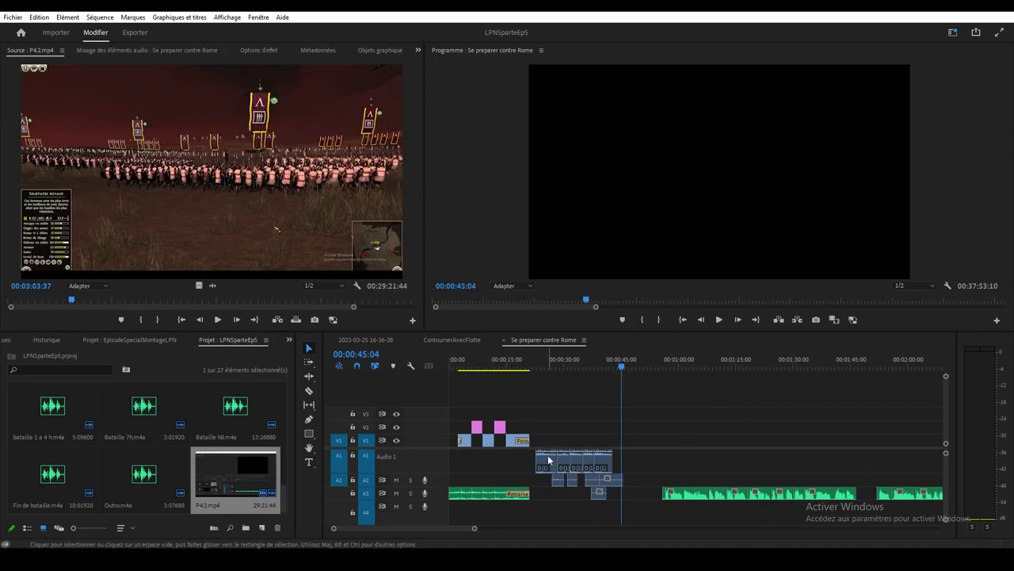
Step: Delete the leftover clips lying beyond the outro at the far end of the sequence
drag(461, 527, 889, 526)
drag(571, 395, 869, 493)
key(Delete)
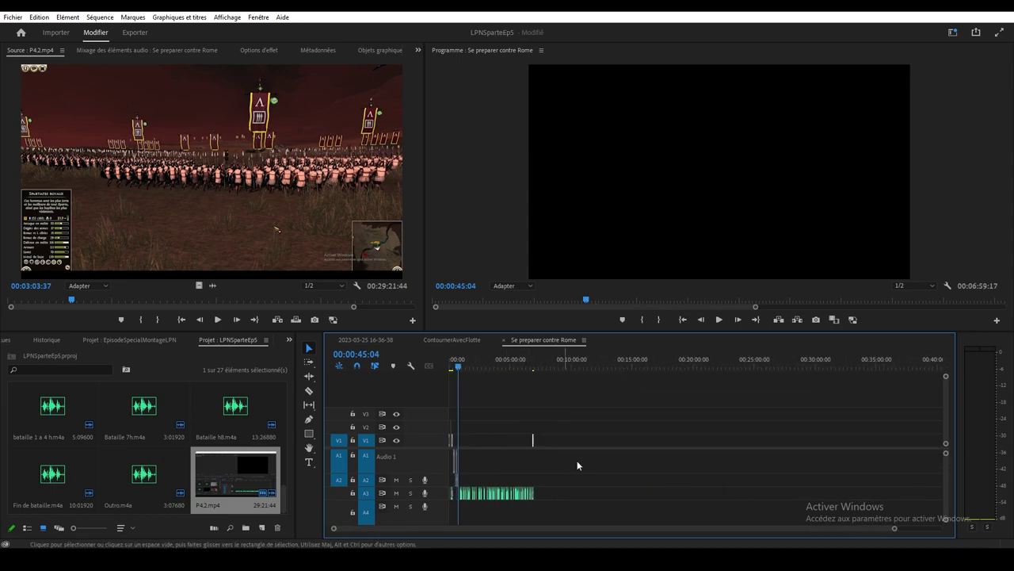
Step: Play the group of sound clips between the intro and the narration, starting from about 00:00:22
scroll(535, 523, down, 1)
drag(898, 529, 695, 532)
click(514, 365)
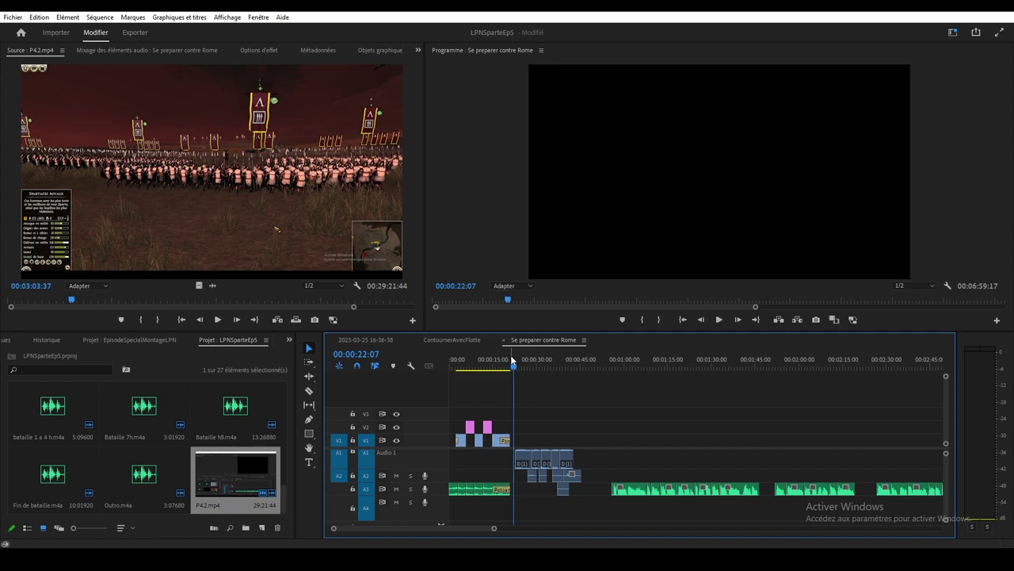
drag(512, 369, 595, 359)
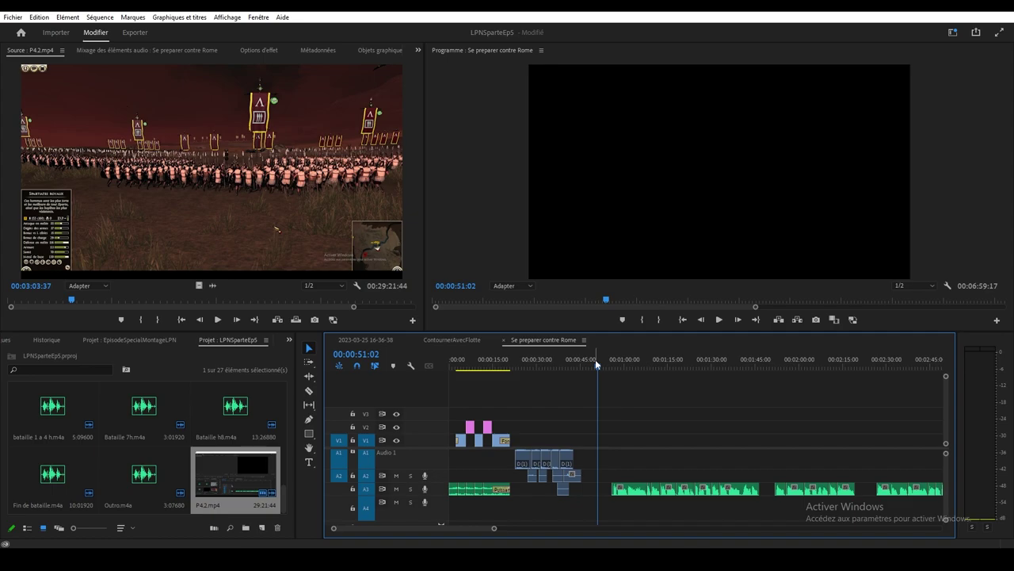
click(511, 359)
key(space)
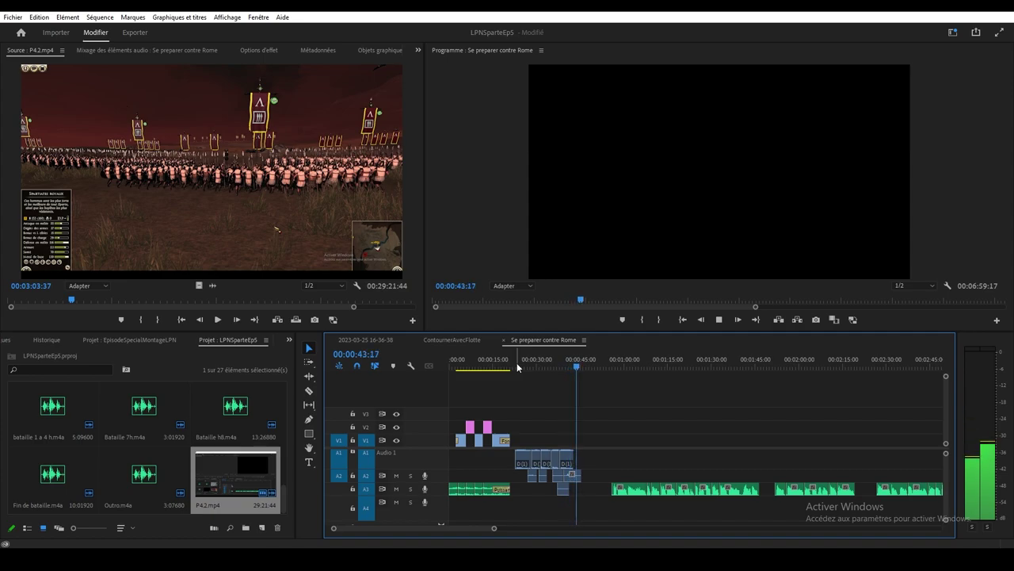
key(space)
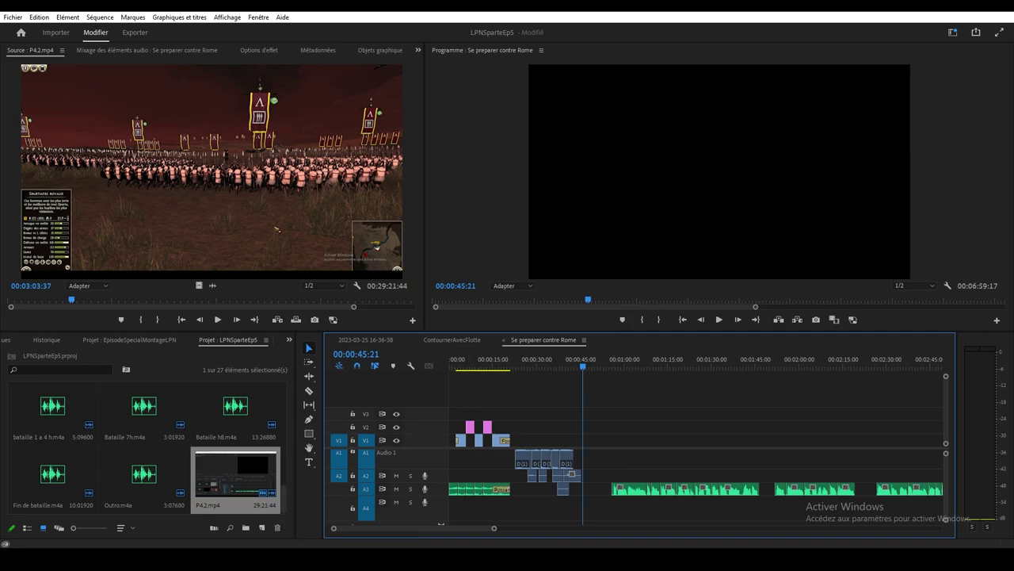
Step: Switch to the WordPad script and copy the on-screen text giving the battle name, the date and the general's point of view
click(328, 512)
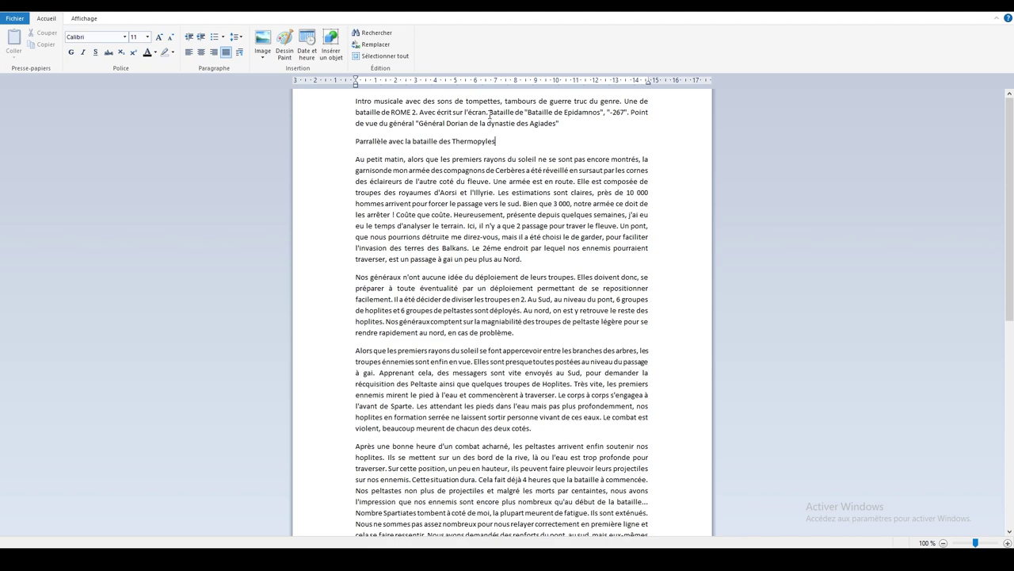
drag(489, 113, 562, 123)
key(ctrl+c)
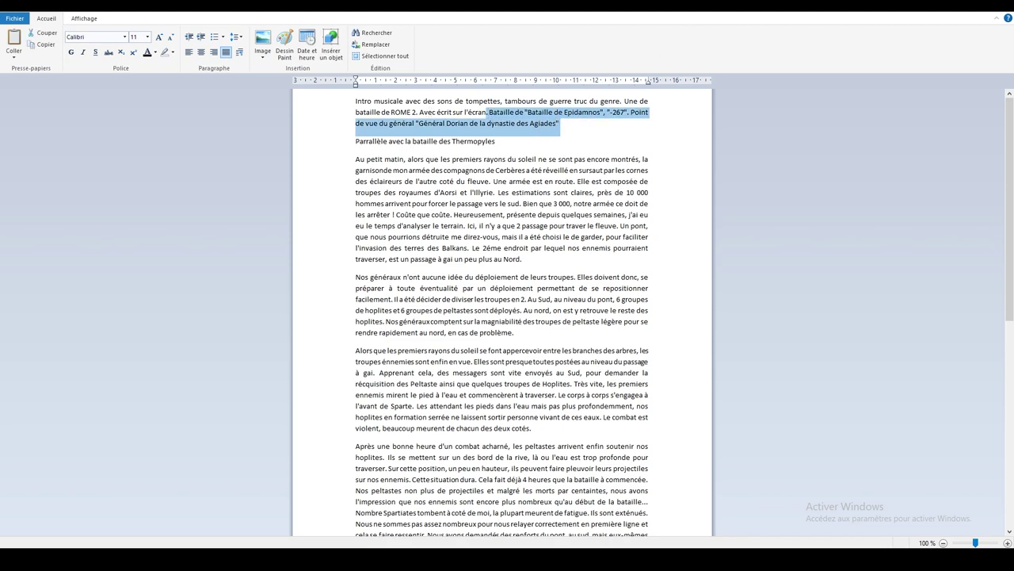
key(alt+Tab)
Step: Add a title on V2 at 00:00:27:01 reading "Bataille de Epidamnos -267" on a single line
drag(523, 360, 515, 363)
key(space)
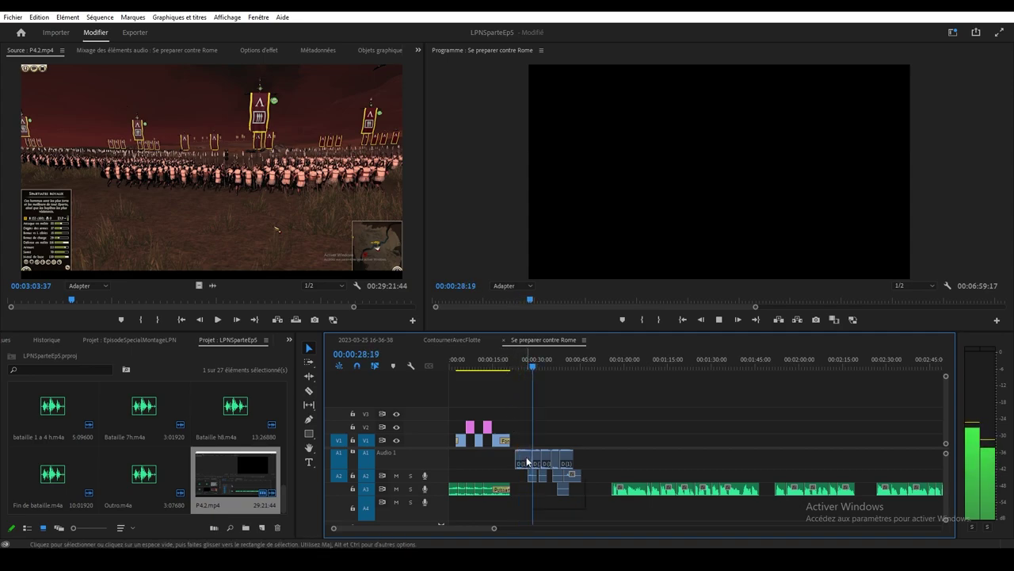
key(space)
drag(501, 530, 434, 528)
drag(679, 360, 645, 361)
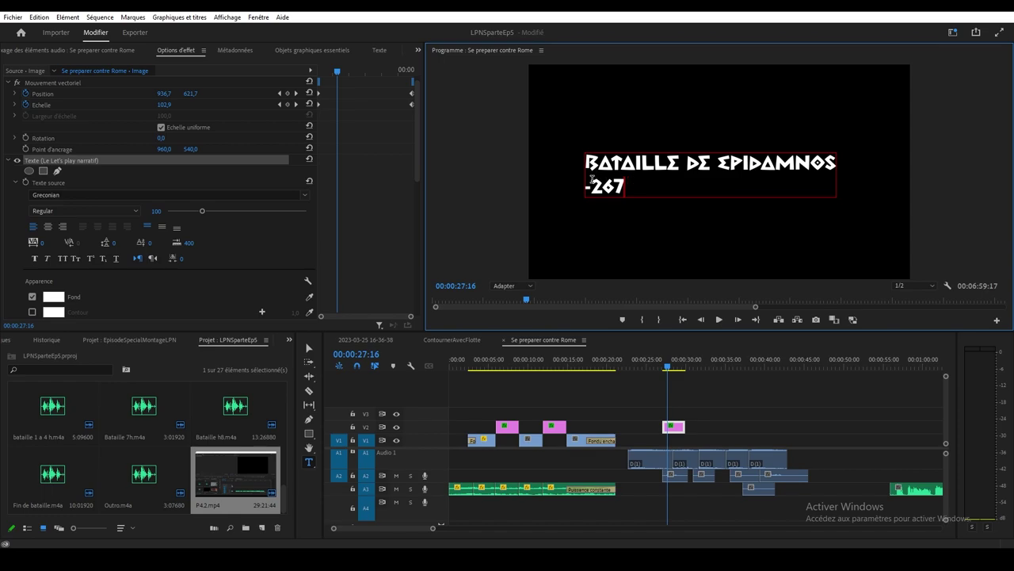
key(BackSpace)
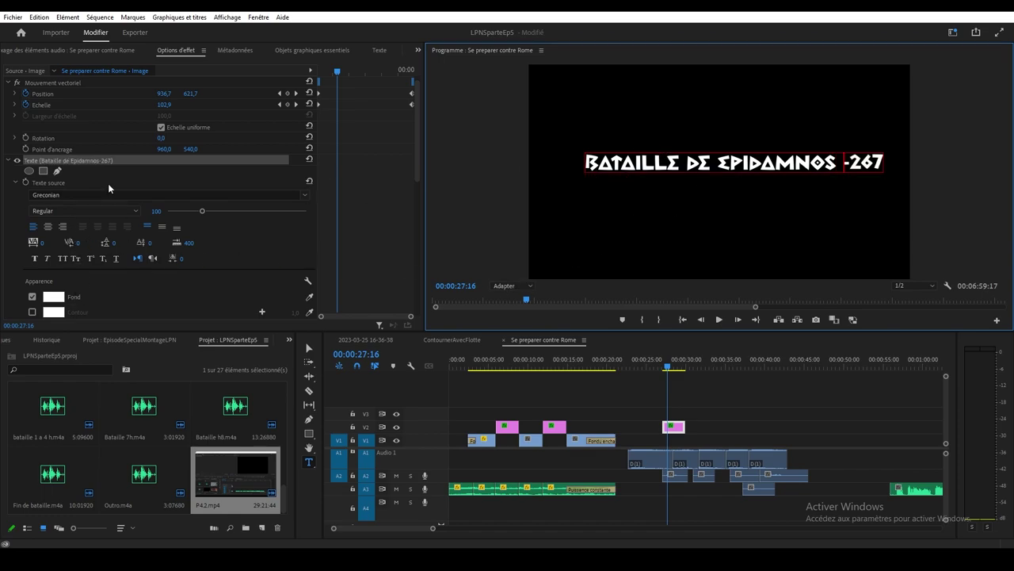
Step: Enlarge the battle title's font and reposition the text so it is centred in the frame
click(309, 348)
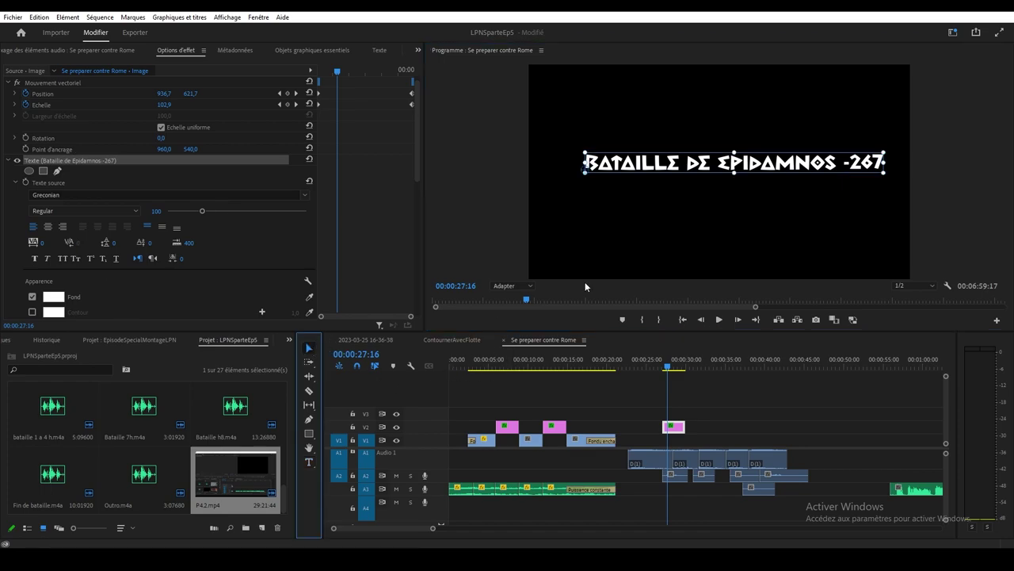
drag(710, 170, 705, 172)
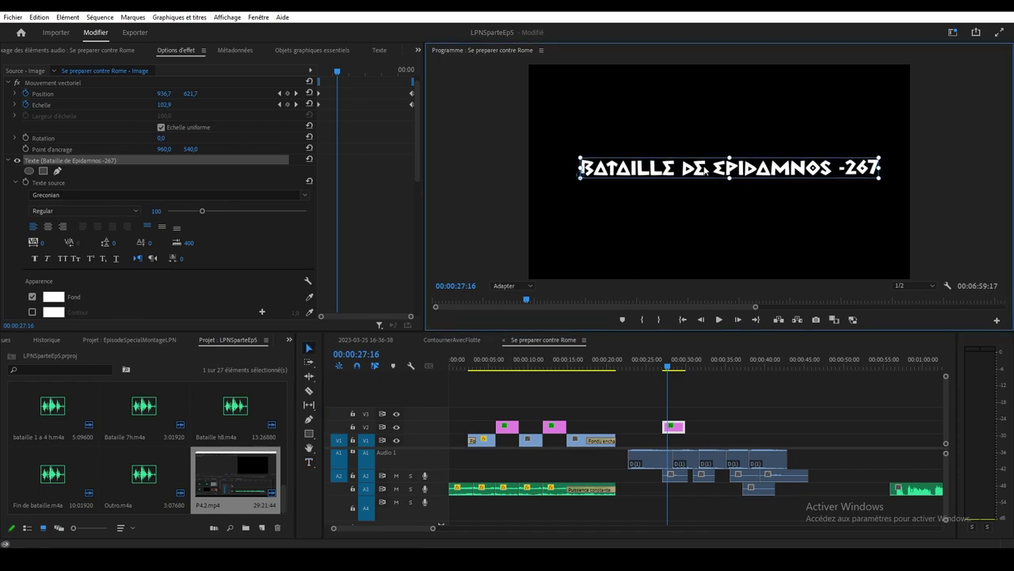
scroll(143, 184, up, 1)
scroll(110, 216, down, 1)
drag(202, 212, 209, 211)
click(607, 162)
drag(607, 163, 608, 166)
Step: Remove the position and scale keyframes from the battle title's vector motion and play the title from its start
click(641, 401)
click(683, 433)
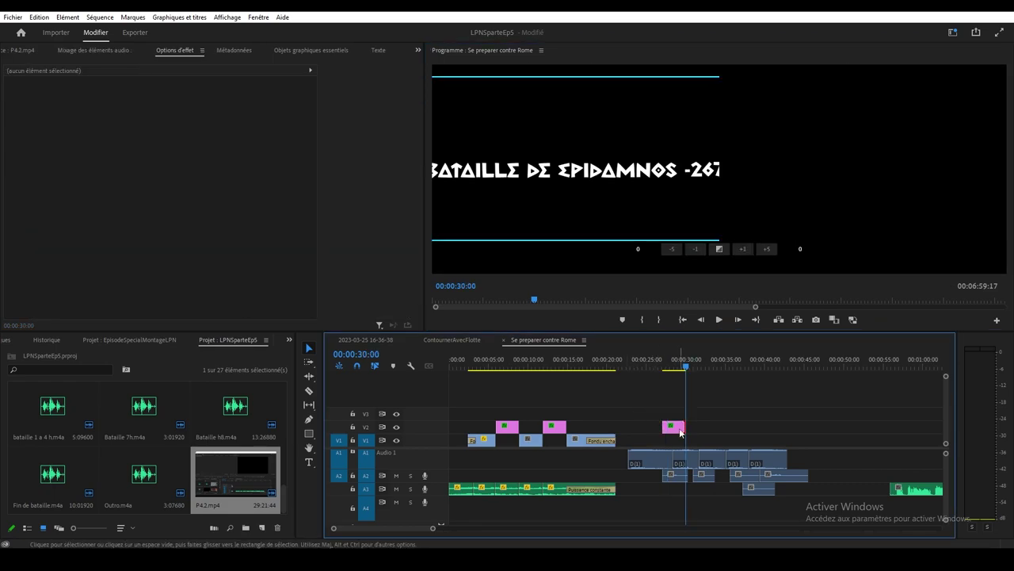
click(380, 50)
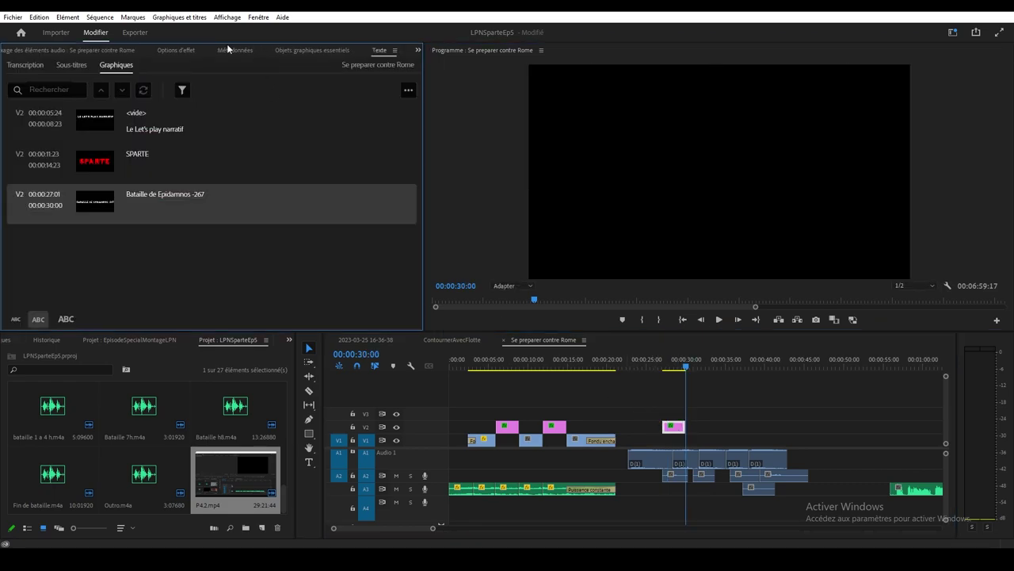
click(670, 359)
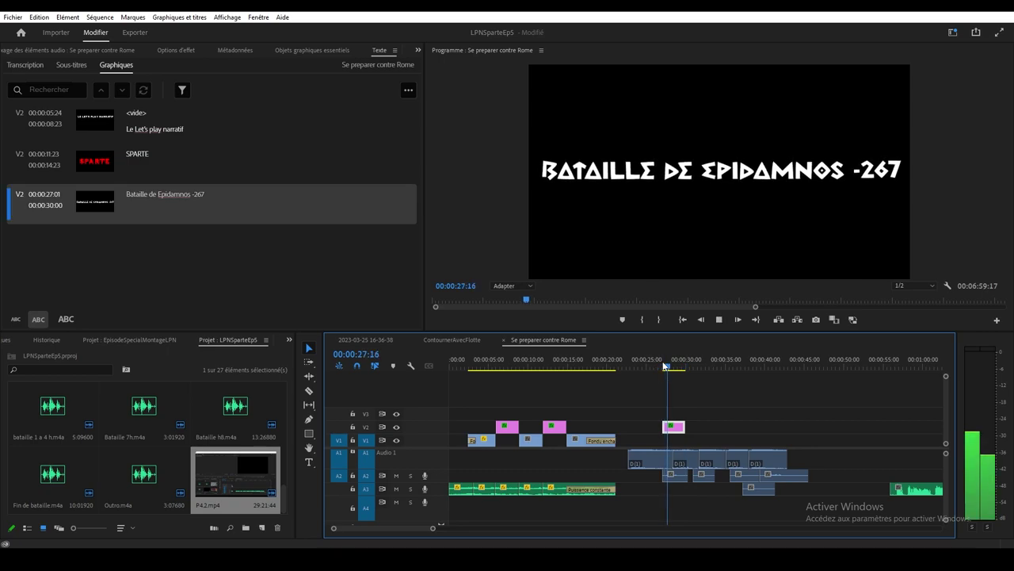
click(196, 50)
click(9, 171)
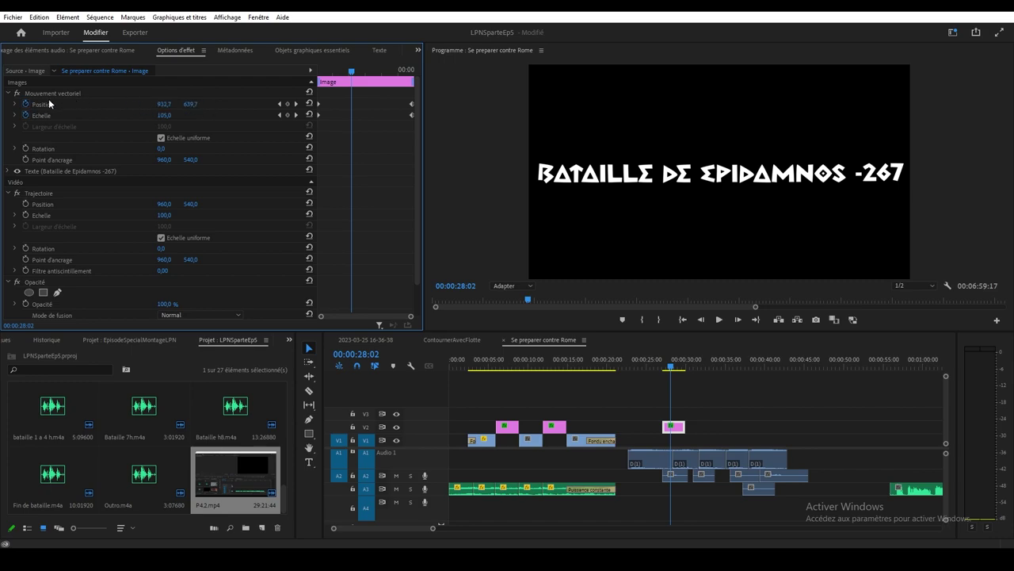
click(25, 116)
key(Escape)
click(26, 117)
key(Return)
click(661, 364)
key(space)
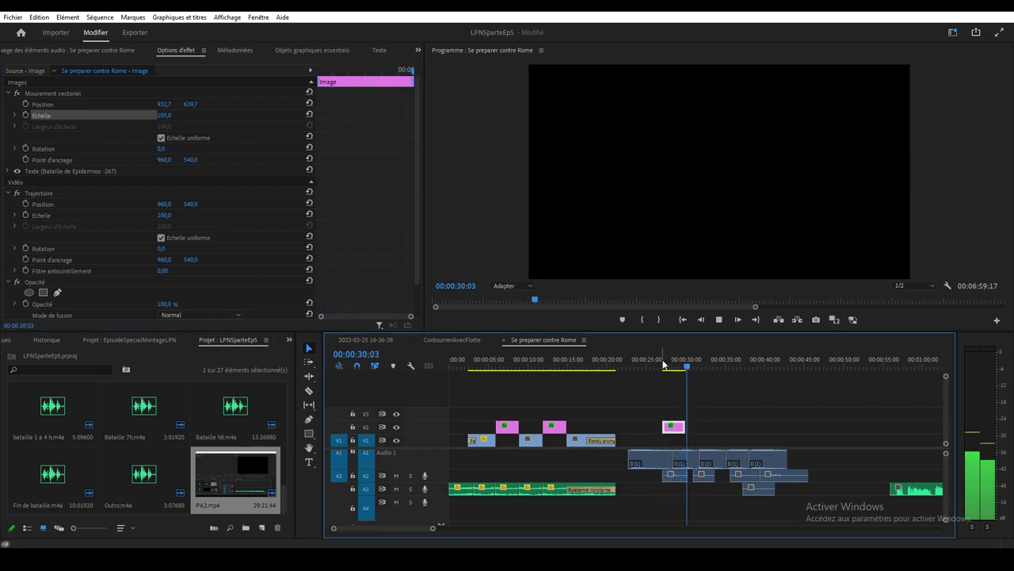
Step: Add a 0 % opacity keyframe at the start of the battle title, at 00:00:27:01
click(664, 364)
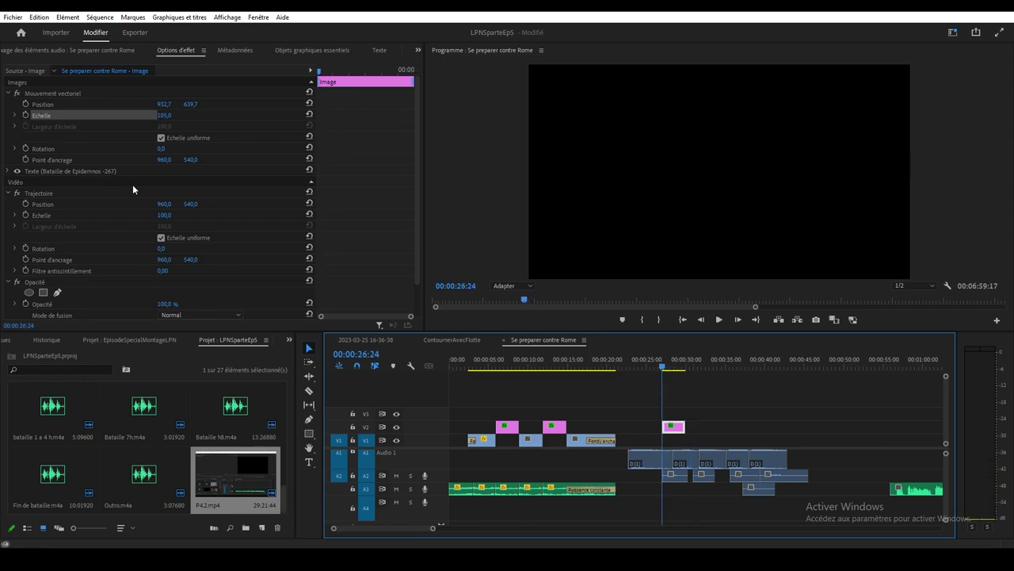
scroll(93, 232, down, 1)
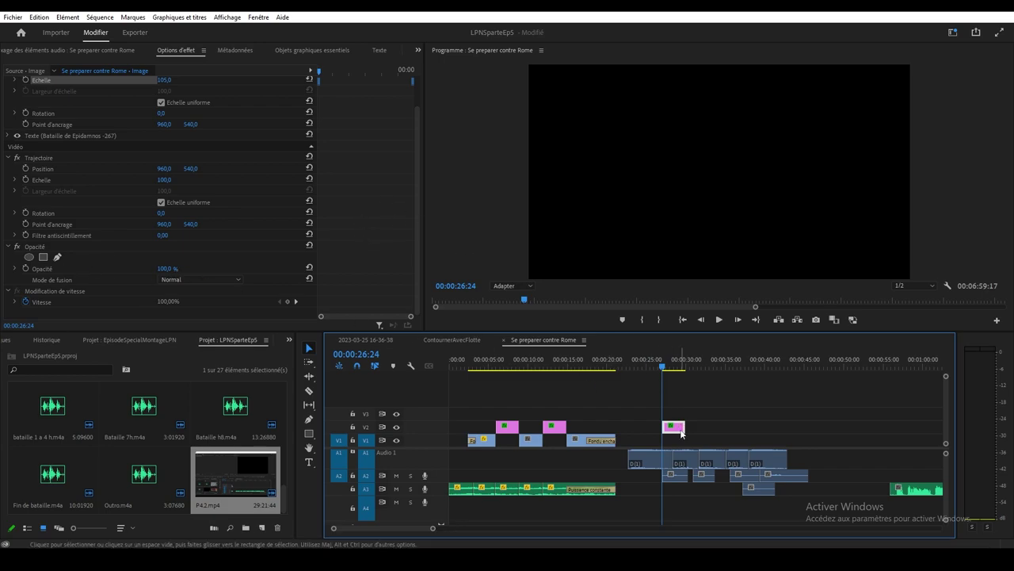
click(380, 50)
click(191, 53)
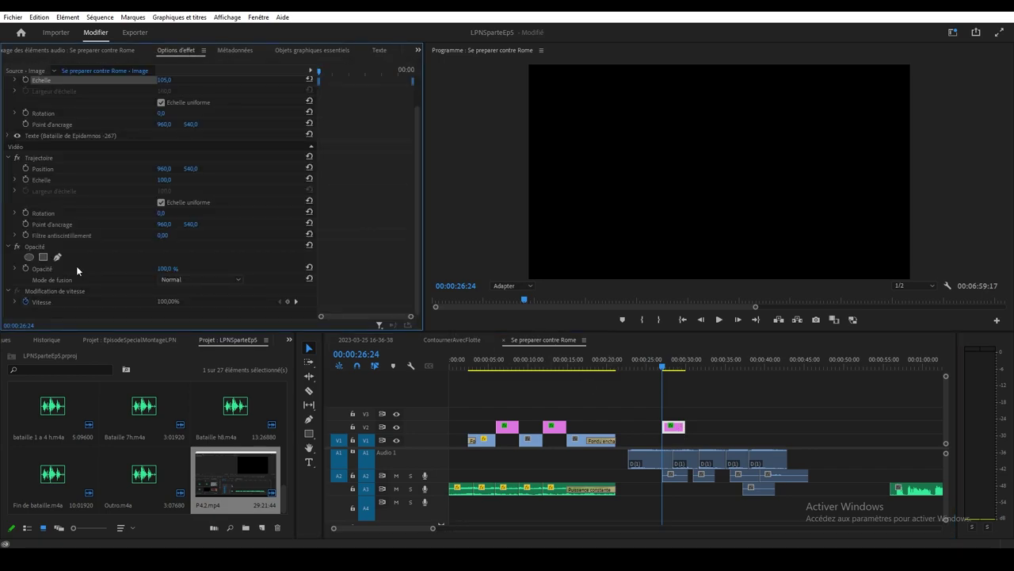
click(319, 70)
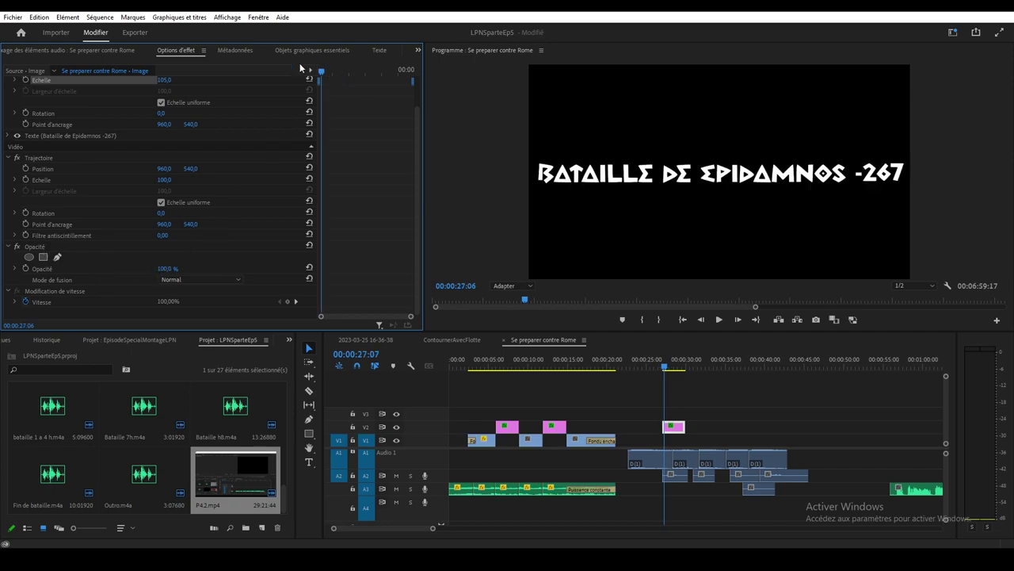
click(25, 268)
click(169, 268)
text(0)
key(Return)
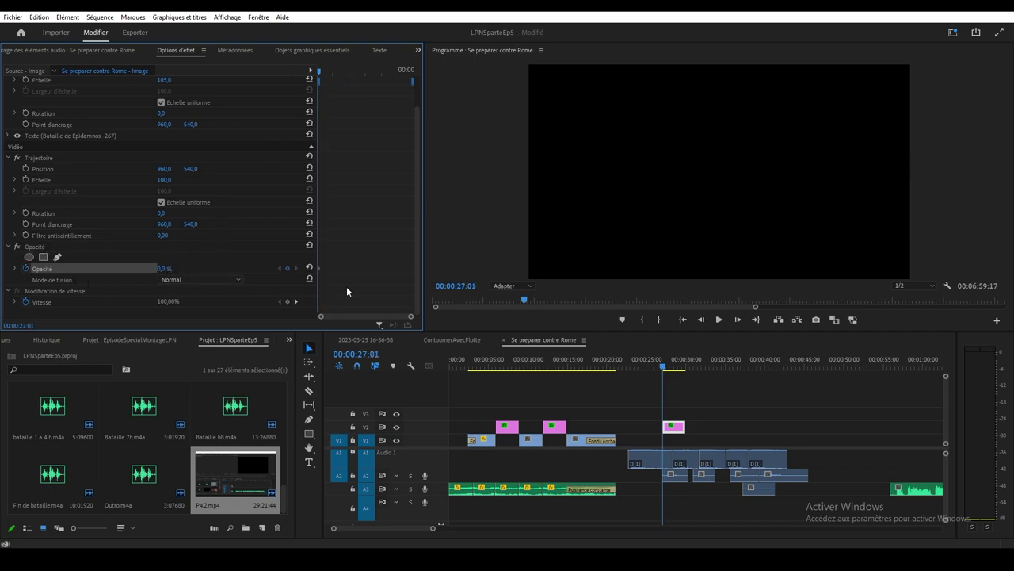
Step: Add a 100 % opacity keyframe five frames into the battle title, at 00:00:27:06, to create its fade-in
key(Right)
key(Right)
key(Right)
key(Right)
key(Right)
click(168, 268)
text(100)
key(Return)
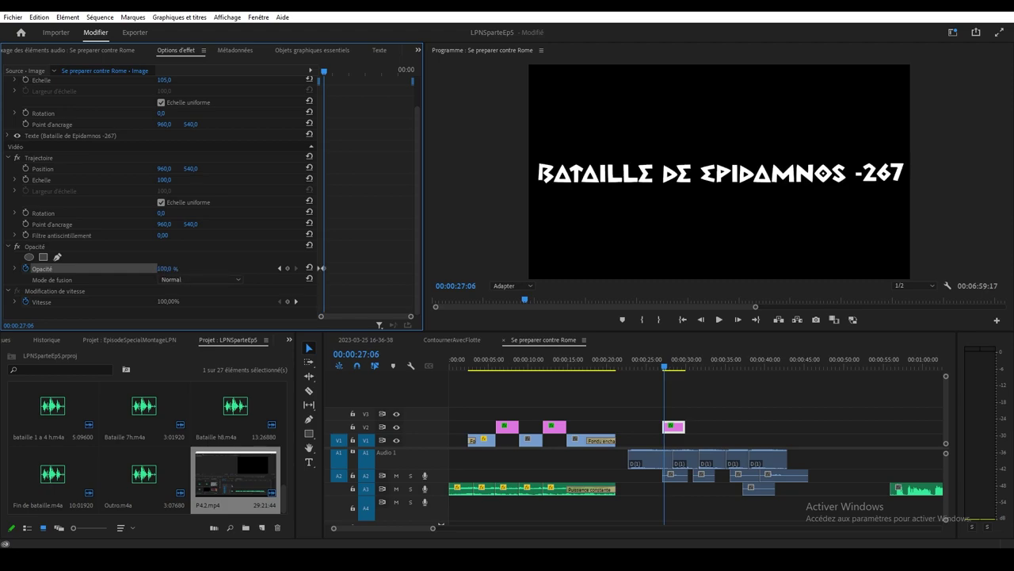
Step: Add an opacity keyframe holding the battle title at 100 % at 00:00:28:21
key(space)
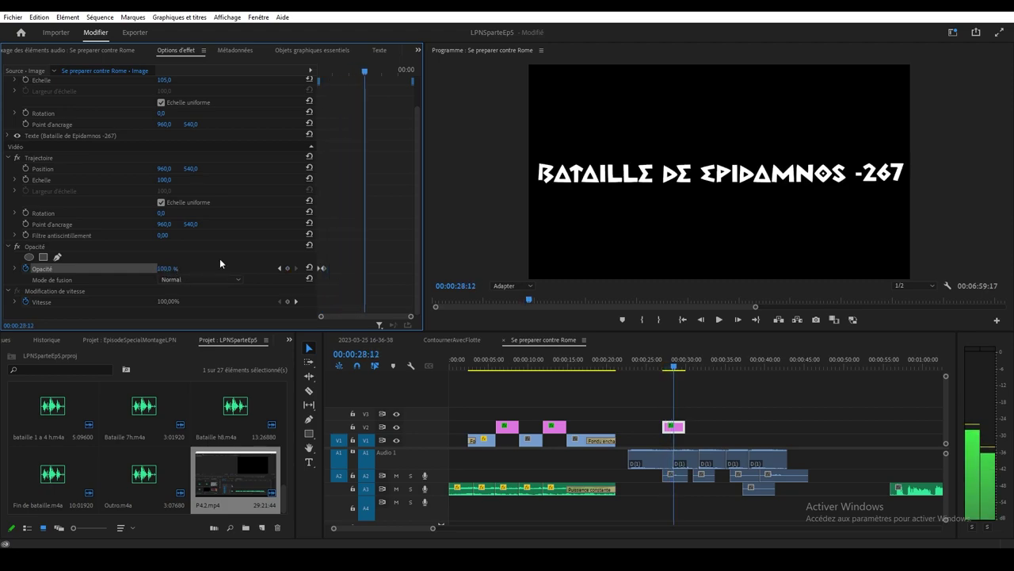
key(space)
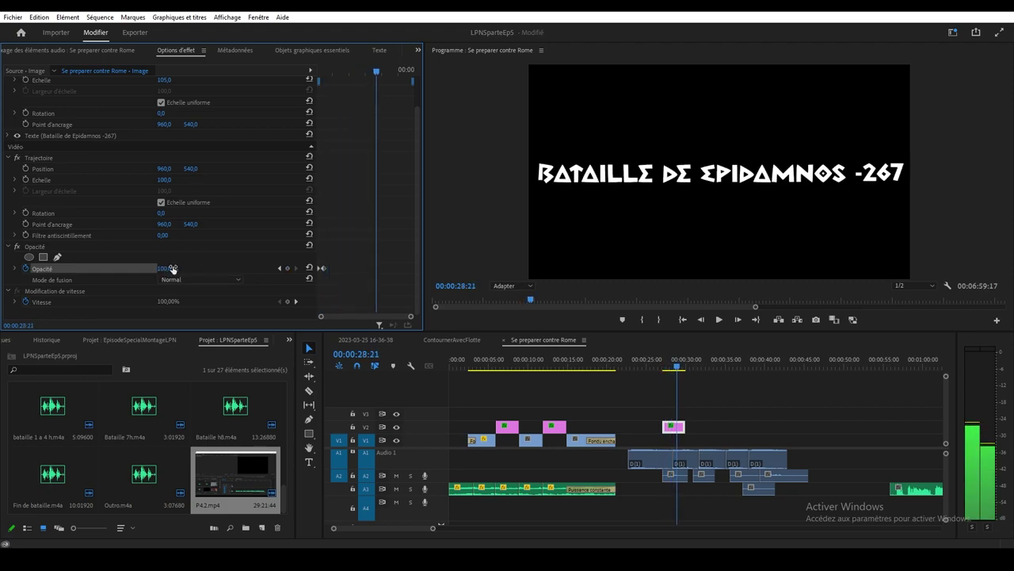
click(25, 268)
click(601, 292)
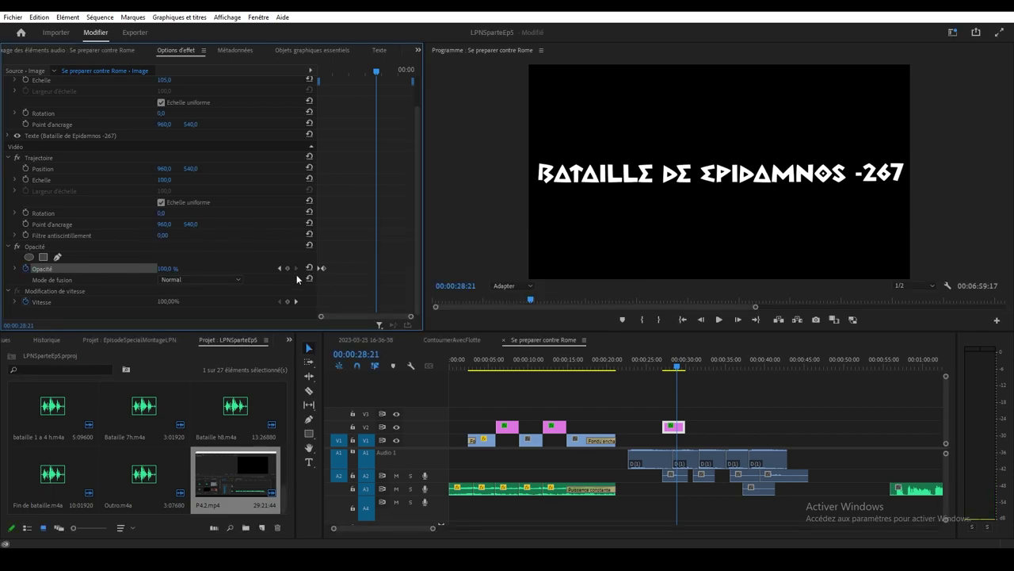
click(287, 268)
Step: Extend the battle title to 00:00:30:08, fade its opacity to 0 % at the end, and play it from its start
key(space)
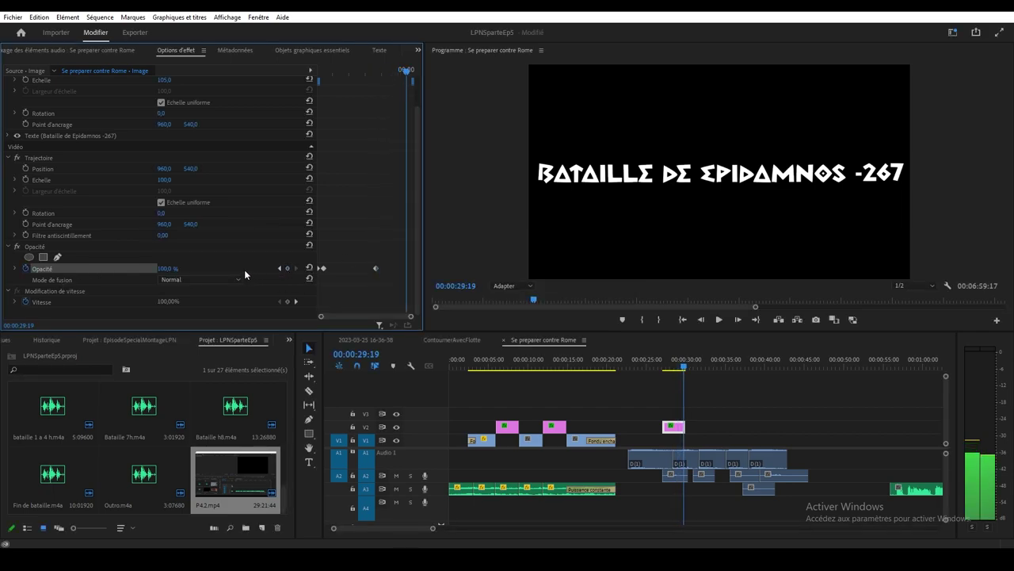
drag(683, 426, 687, 426)
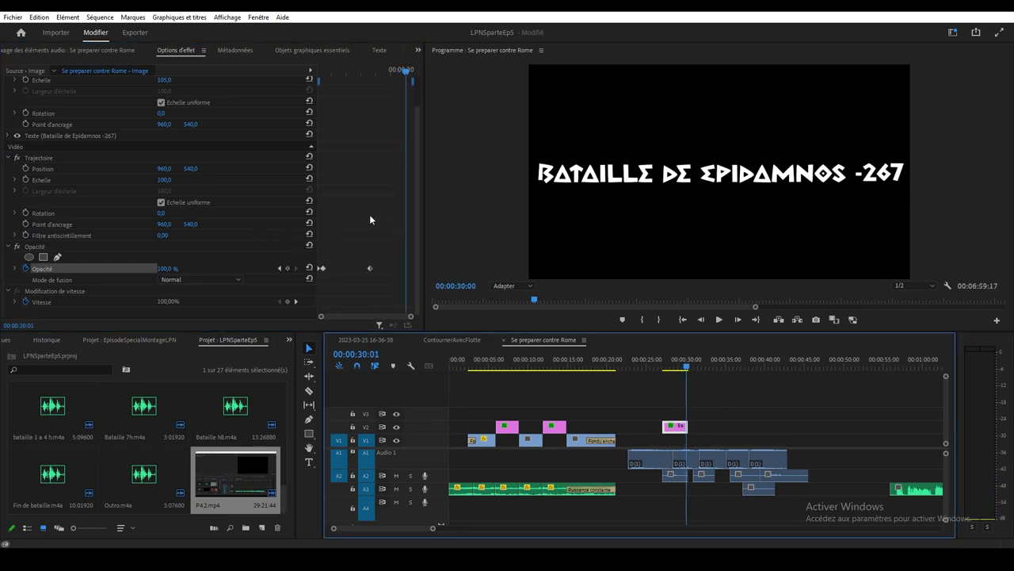
key(space)
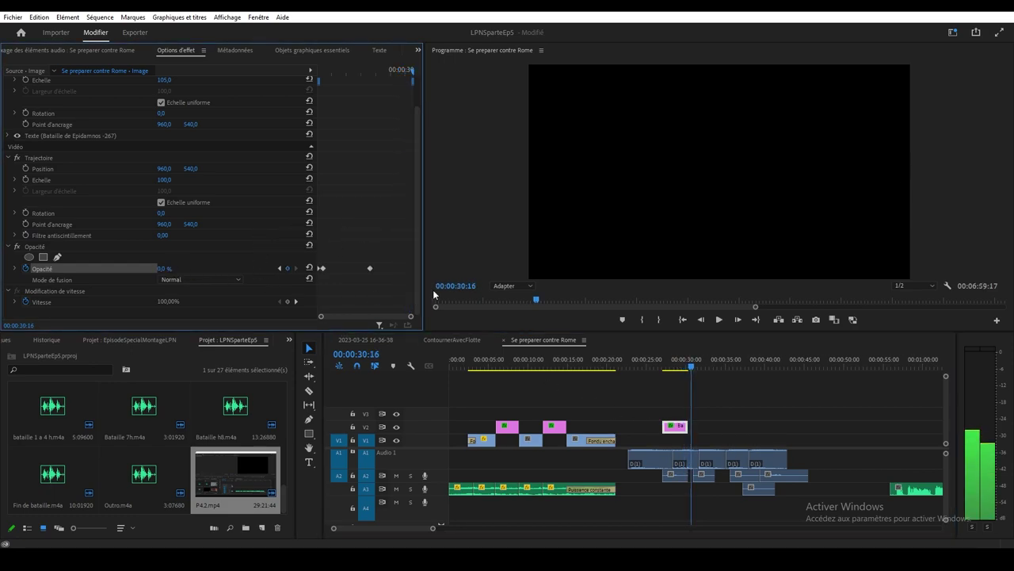
click(662, 365)
key(space)
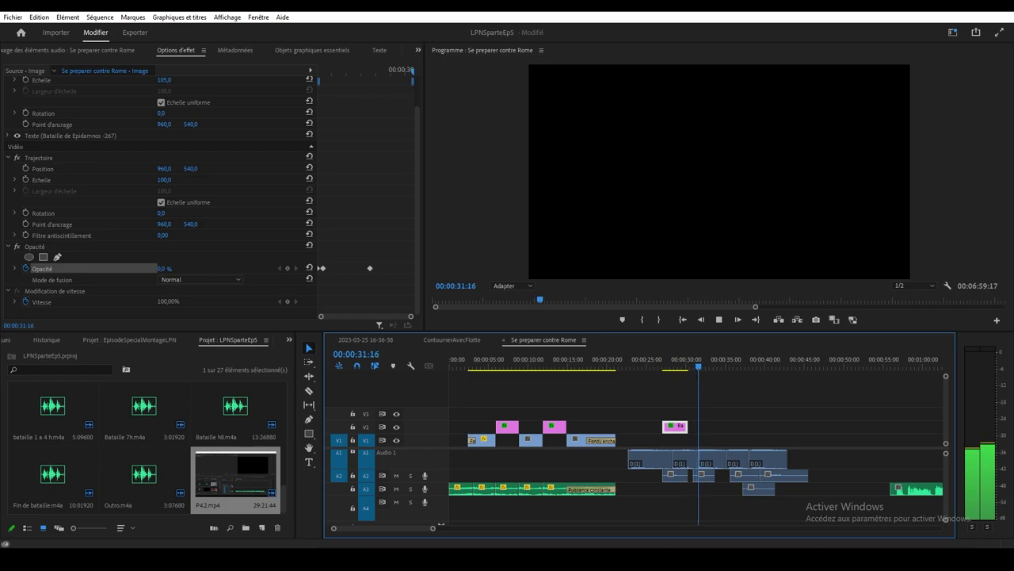
Step: Paste a copy of the battle title on V2 and move it to start at 00:00:31:20
key(space)
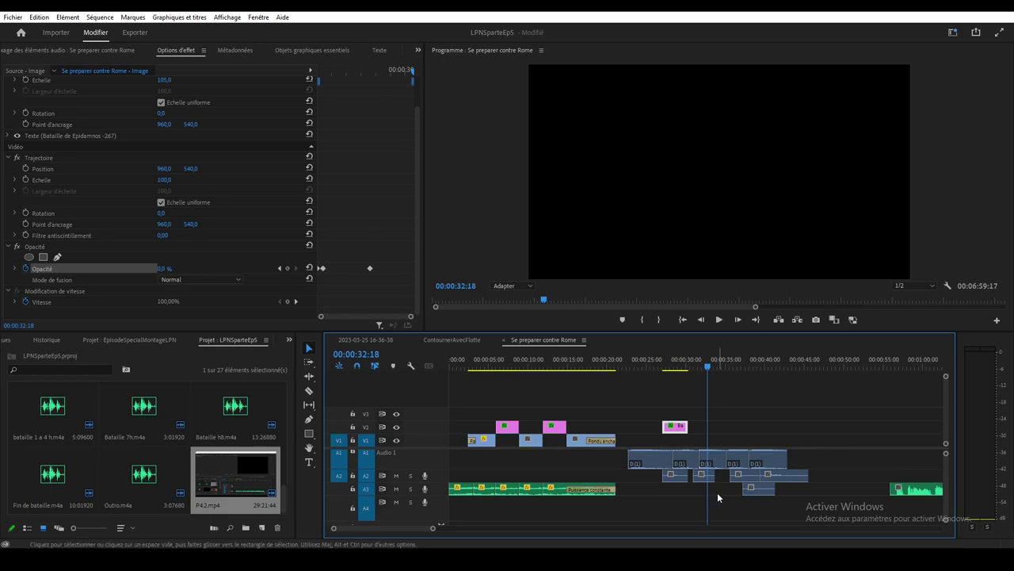
key(ctrl+v)
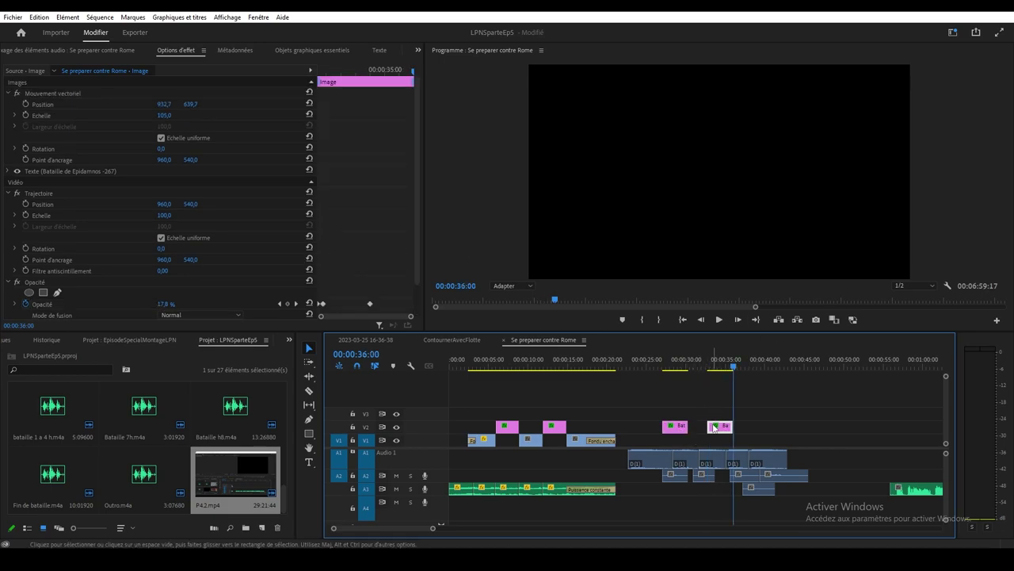
drag(712, 429, 709, 430)
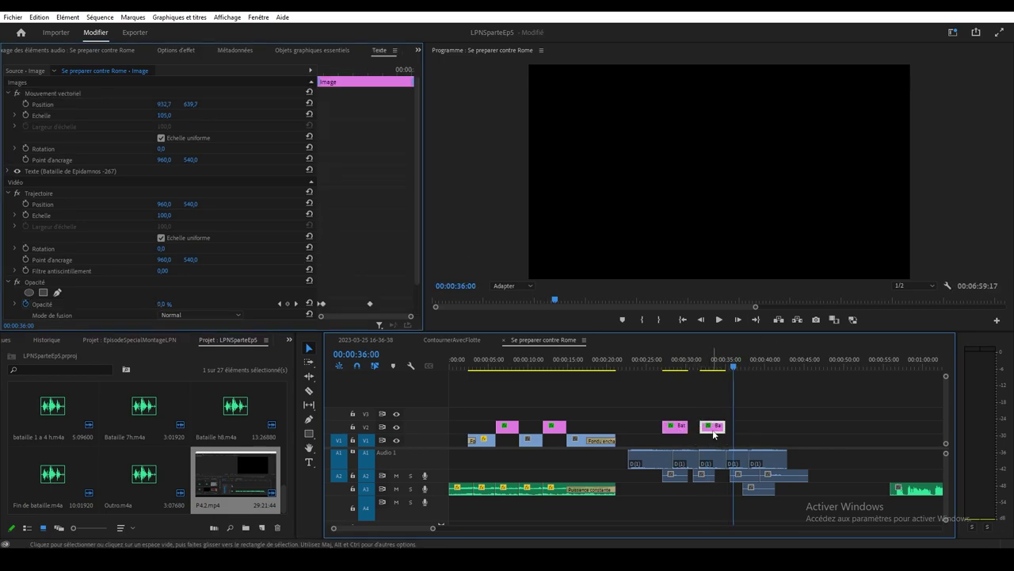
Step: Replace the copied title's text with "Point de vue du général / Dorian de la dynastie / des Agiades" on three lines
click(380, 50)
drag(734, 364, 709, 363)
key(t)
click(647, 168)
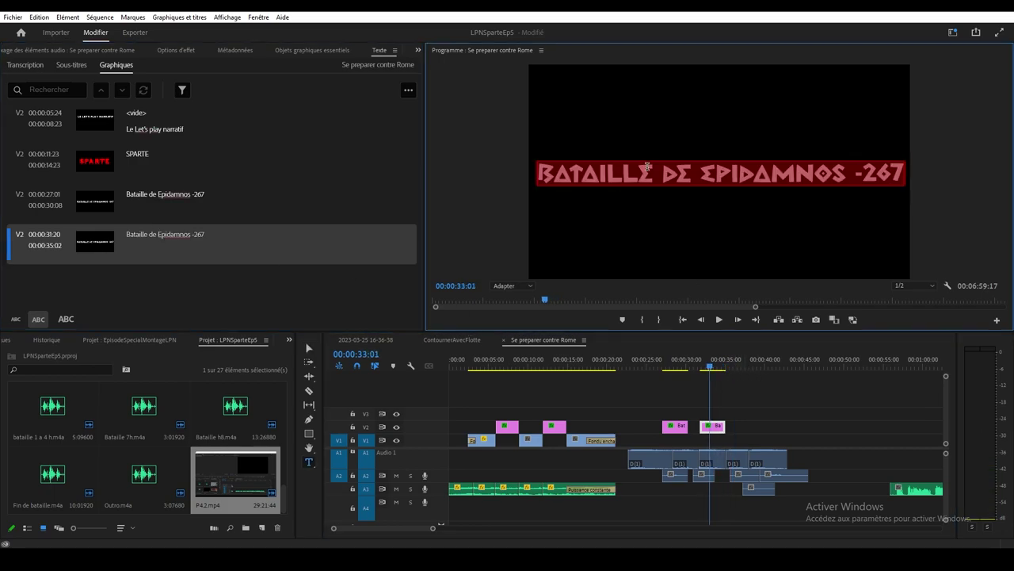
text(Point)
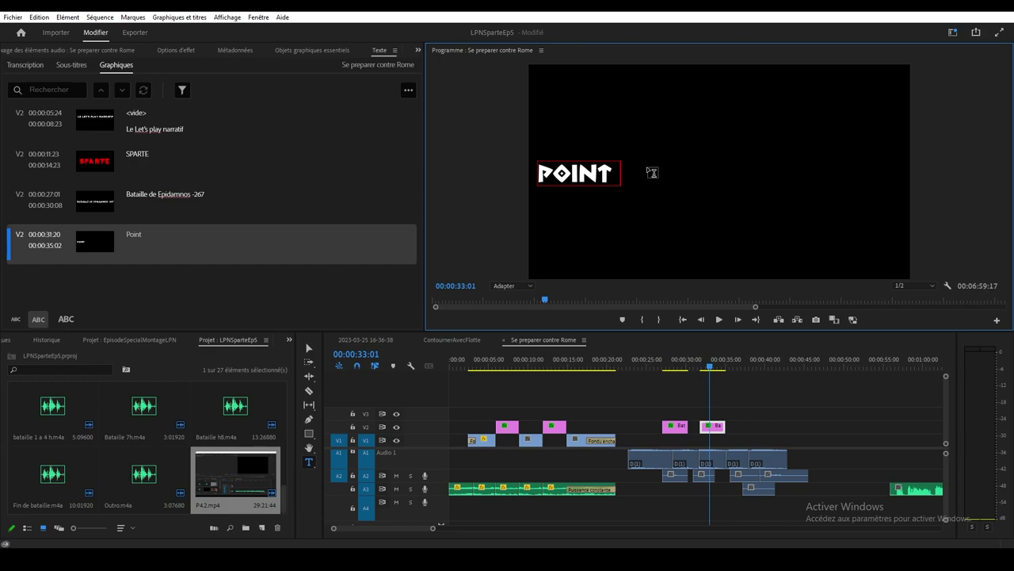
text( de vue du)
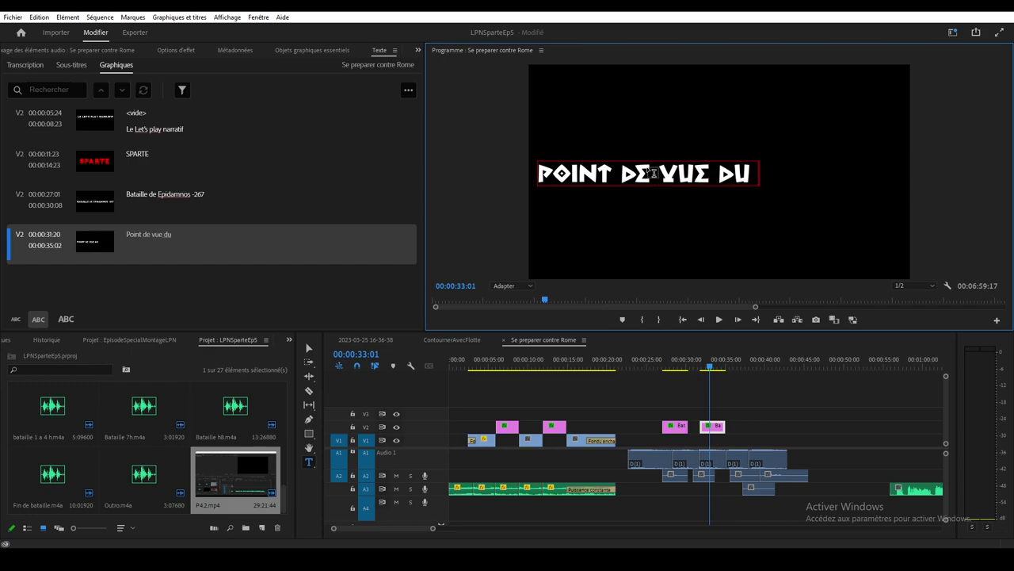
text( génér)
key(Return)
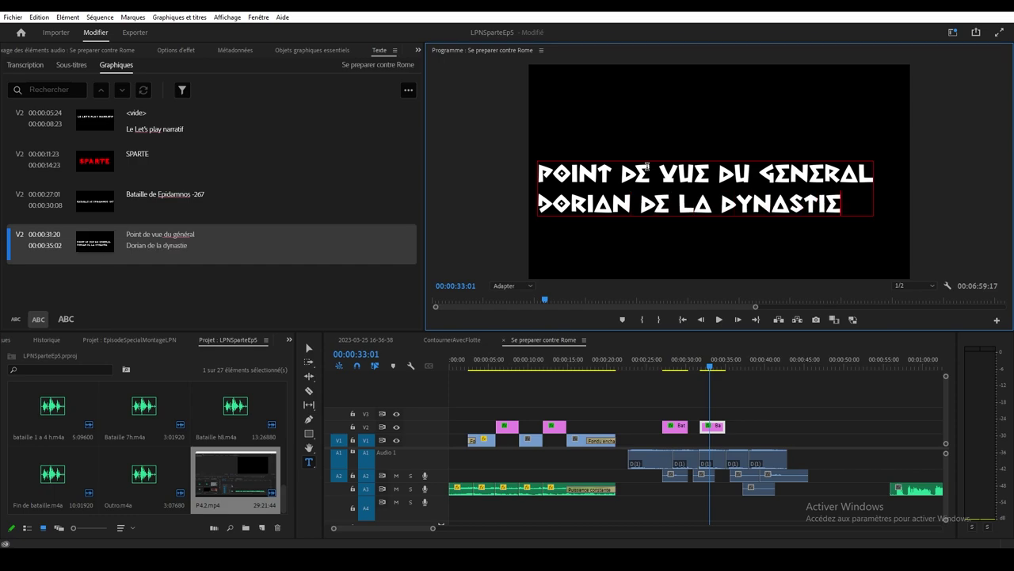
key(Return)
text(des Agiades)
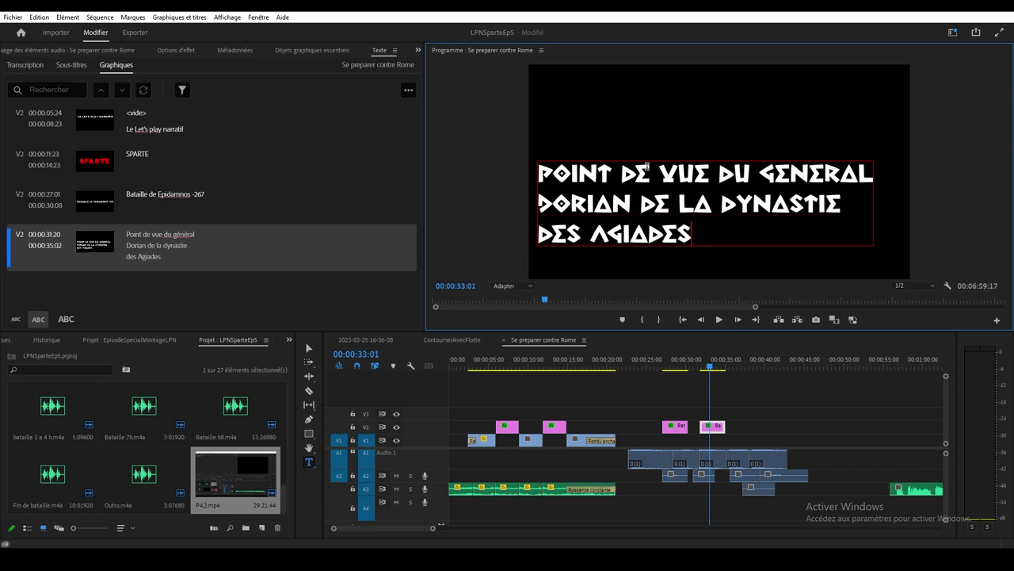
Step: Centre the point-of-view title's text horizontally and vertically, and set its vector motion anchor point X to 89 to centre it in the frame
click(737, 402)
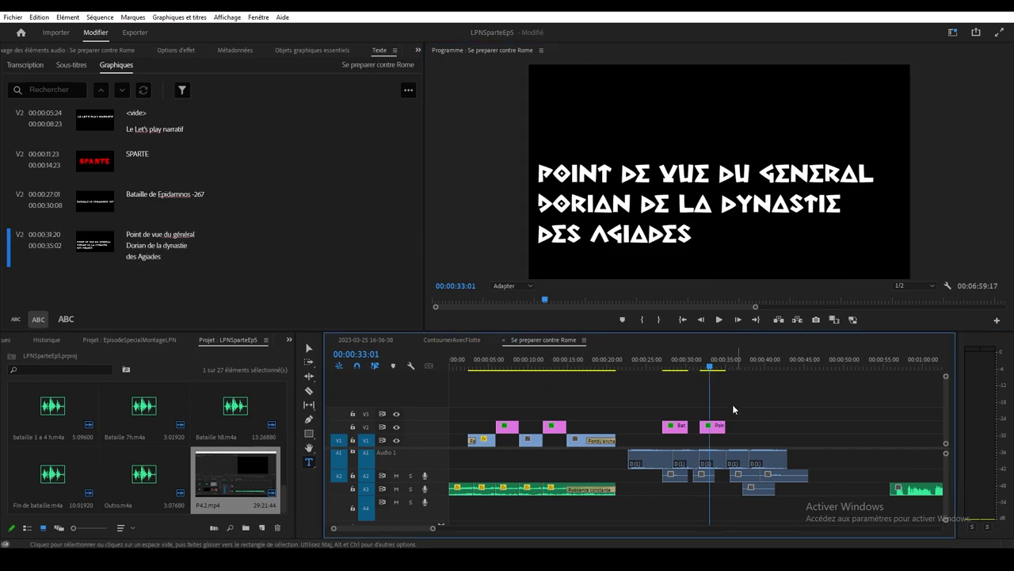
click(712, 427)
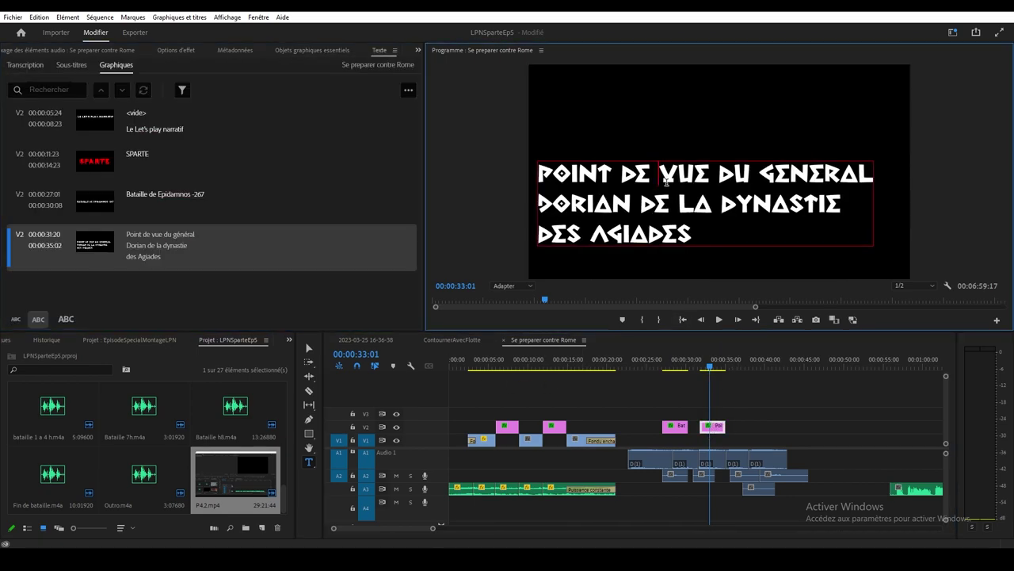
click(179, 50)
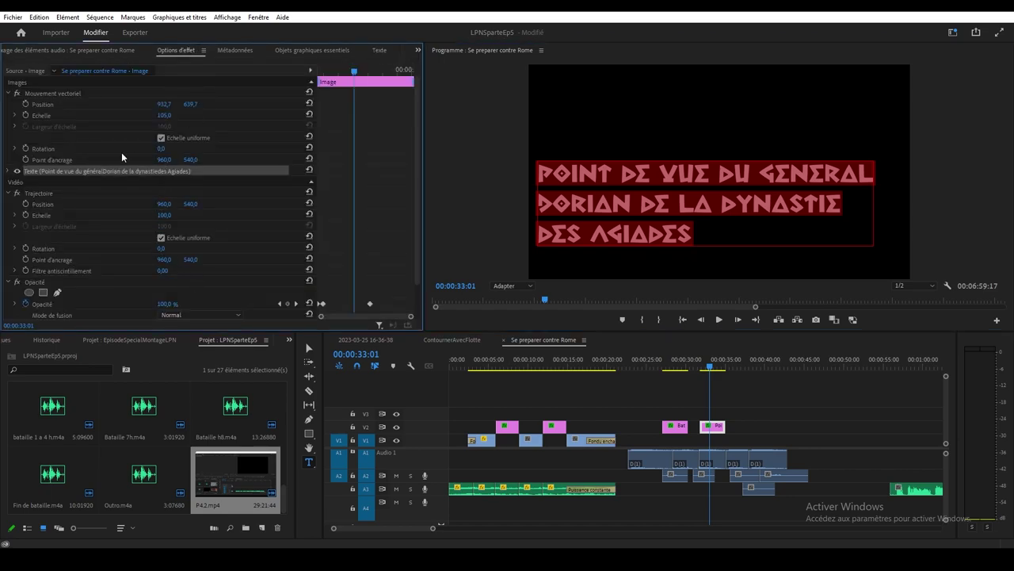
click(10, 171)
click(162, 237)
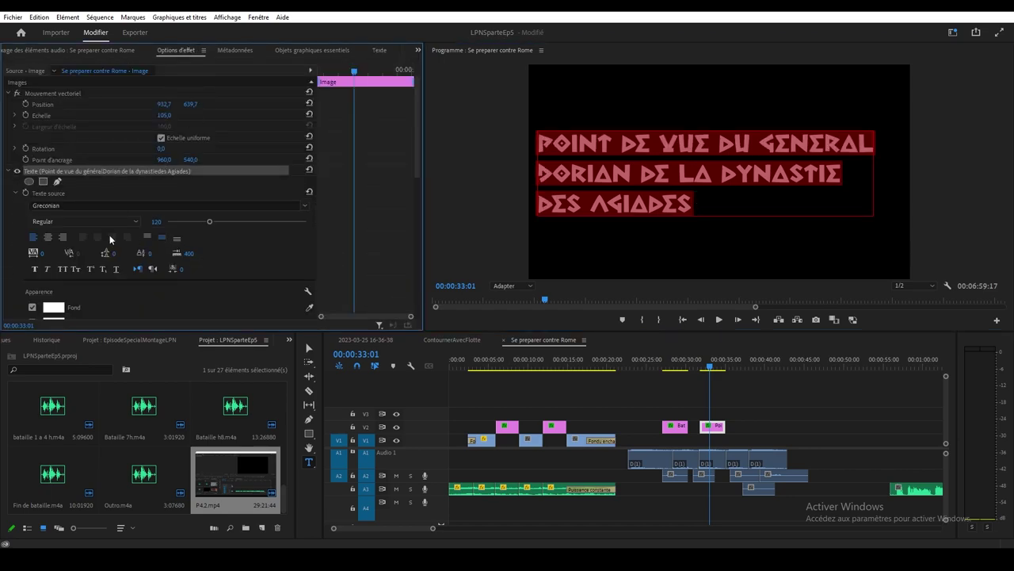
click(48, 237)
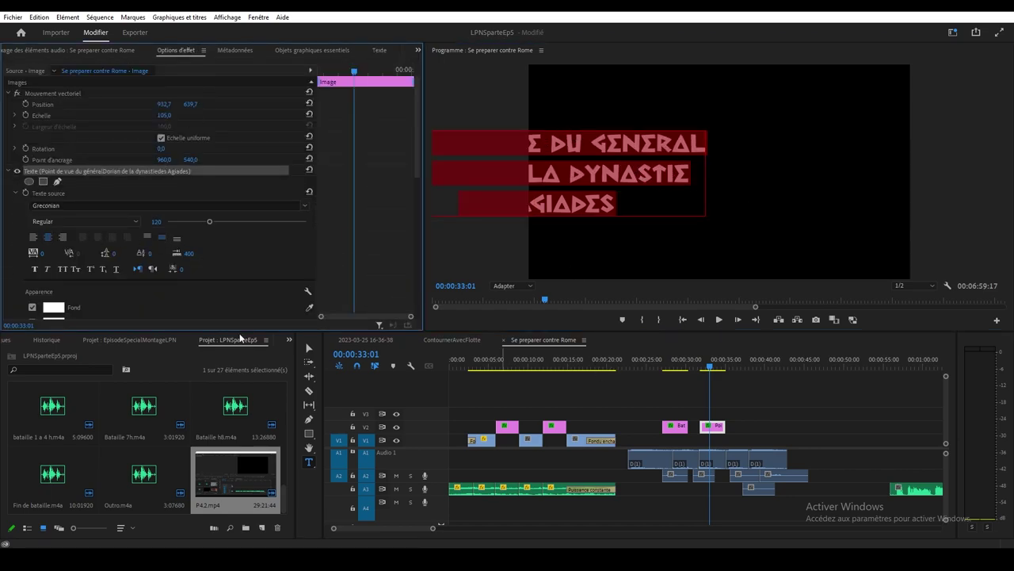
drag(170, 161, 241, 179)
click(737, 255)
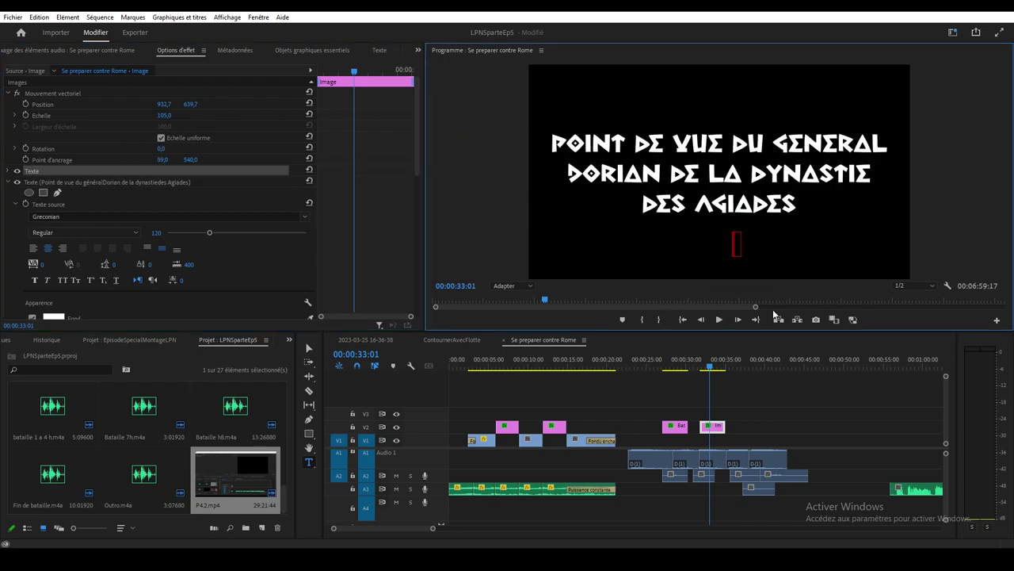
Step: Play the sequence from about 00:00:31 past the second title and park the playhead at 00:00:38:00
click(696, 365)
key(space)
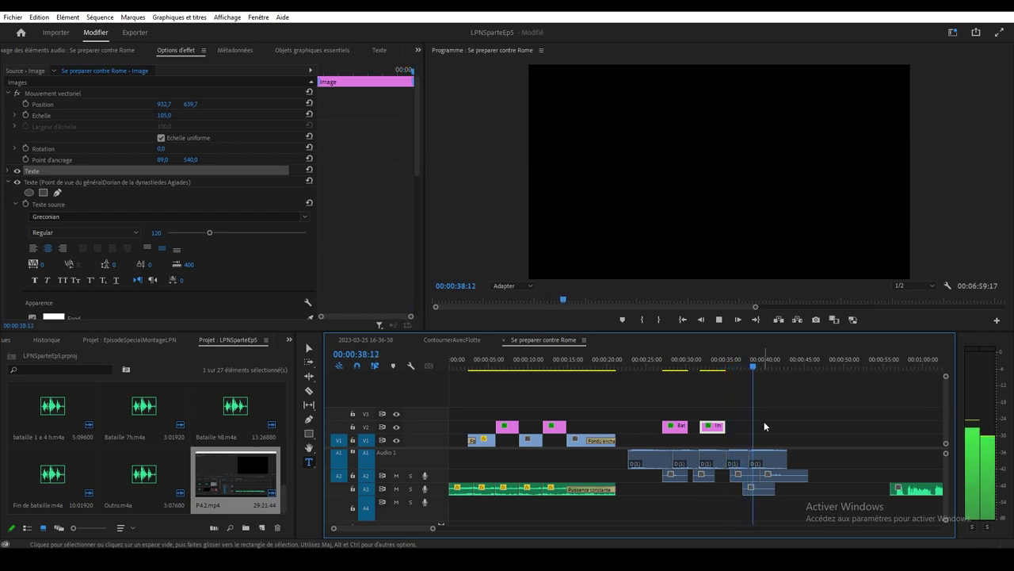
key(space)
drag(765, 362, 749, 363)
mouse_move(375, 524)
mouse_down()
mouse_move(578, 515)
mouse_move(374, 517)
mouse_up()
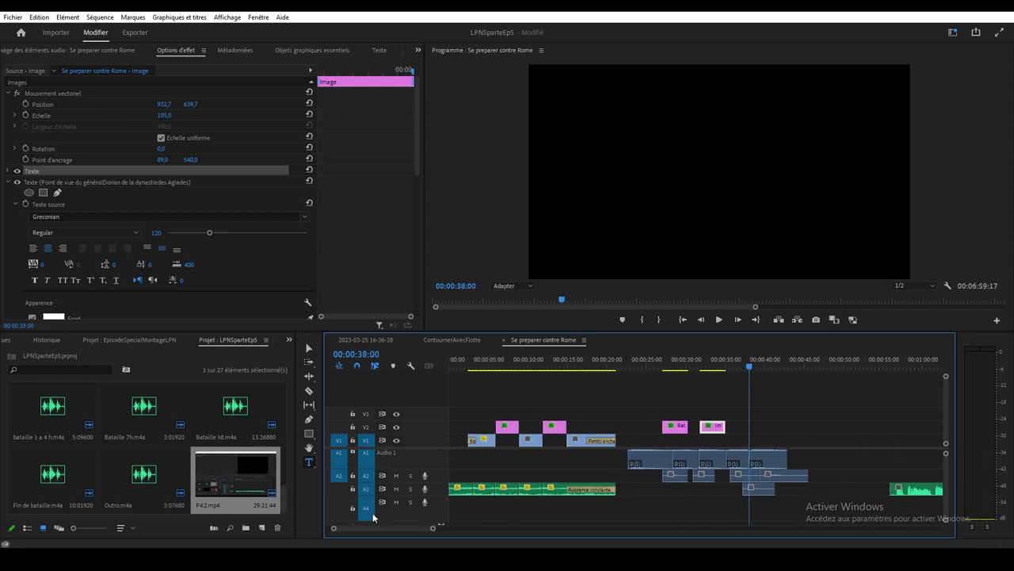
Step: Mark a 5:58 range of P4.2.mp4 ending at about 00:03:03:38 and add it to V1 beyond the existing clips
double_click(232, 468)
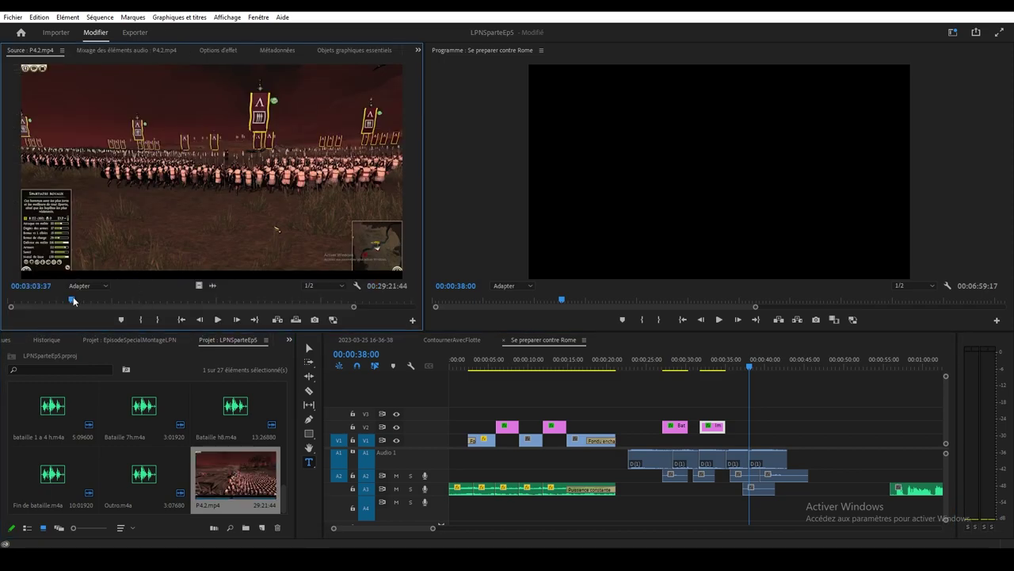
drag(50, 301, 72, 310)
key(space)
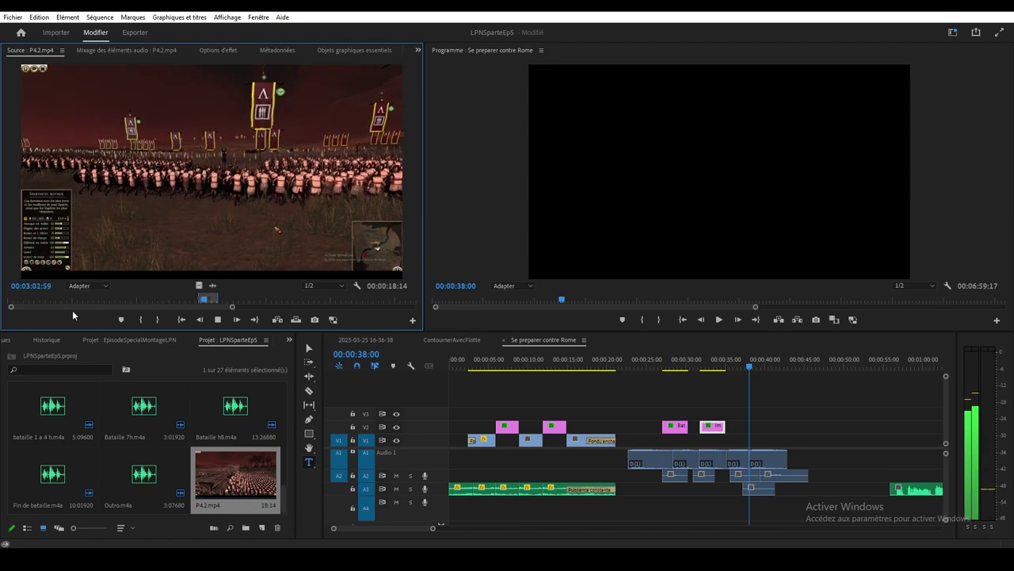
key(o)
key(space)
drag(145, 229, 750, 448)
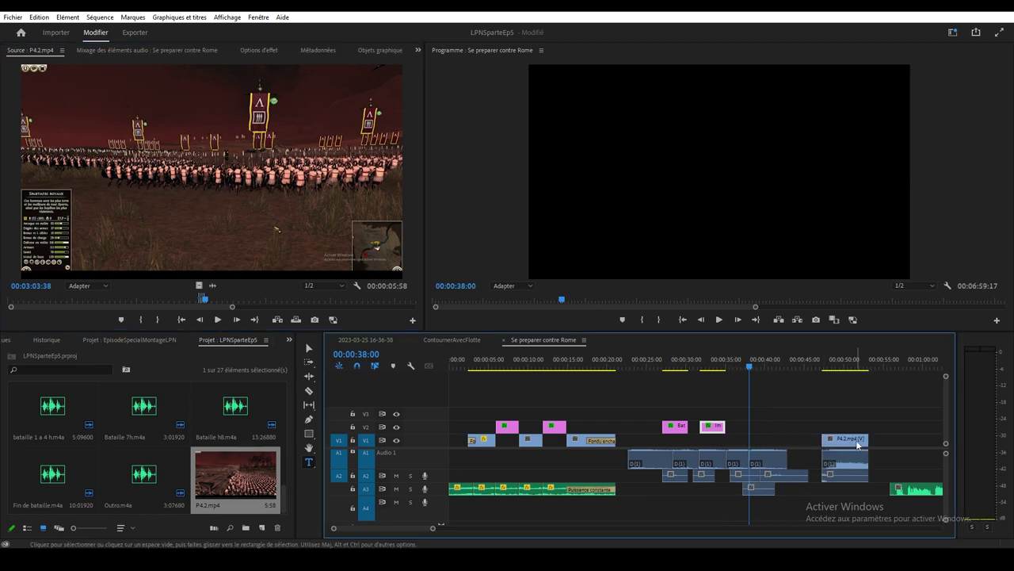
Step: Remove the new P4.2.mp4 clip's linked audio and place its video on V2 from 00:00:38:00 to about 00:00:45
right_click(825, 463)
click(862, 188)
click(845, 468)
key(Delete)
drag(847, 444, 808, 426)
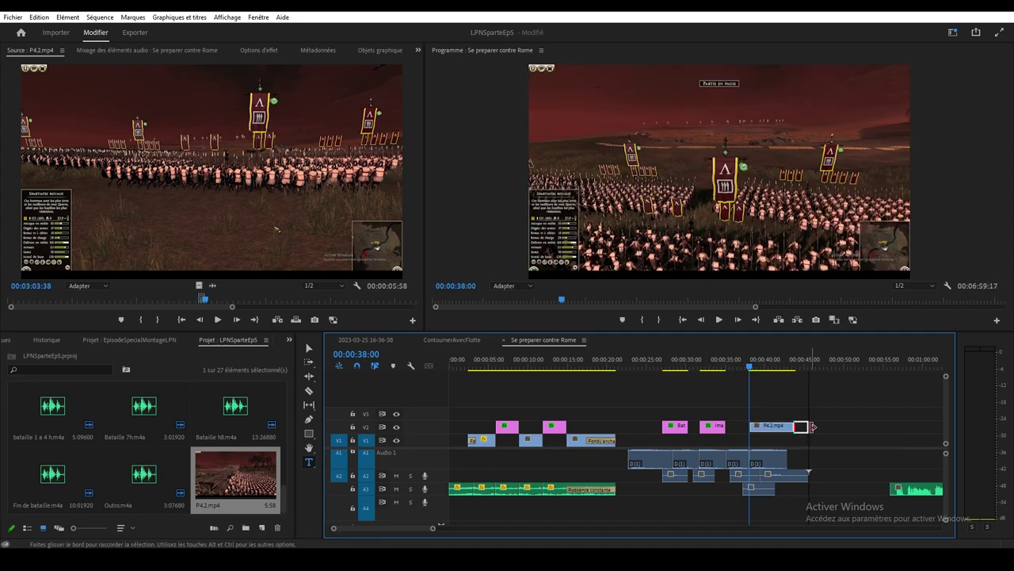
Step: Add a Fondu enchaîné transition to the start of the P4.2.mp4 clip on V2 and preview it
click(624, 368)
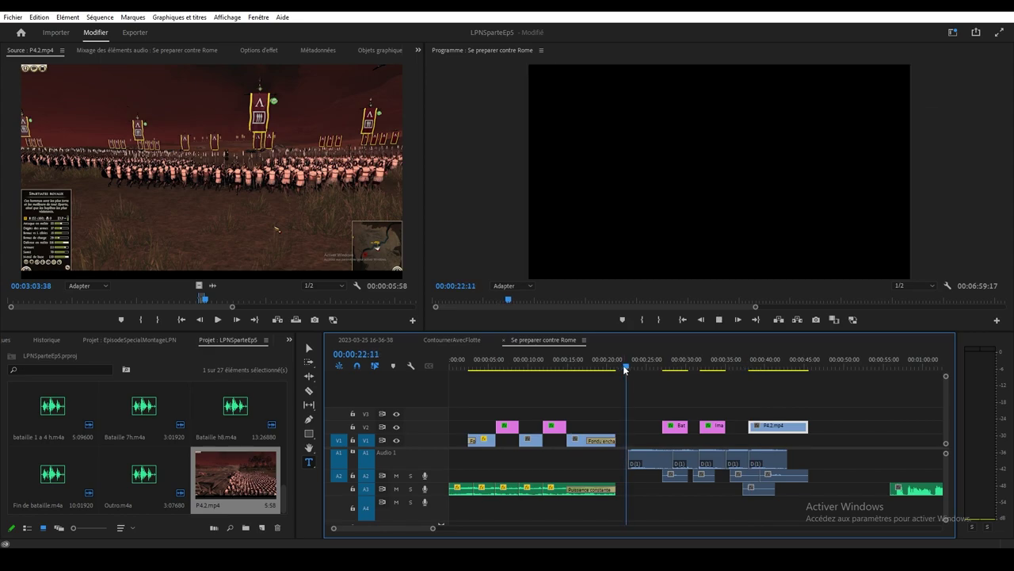
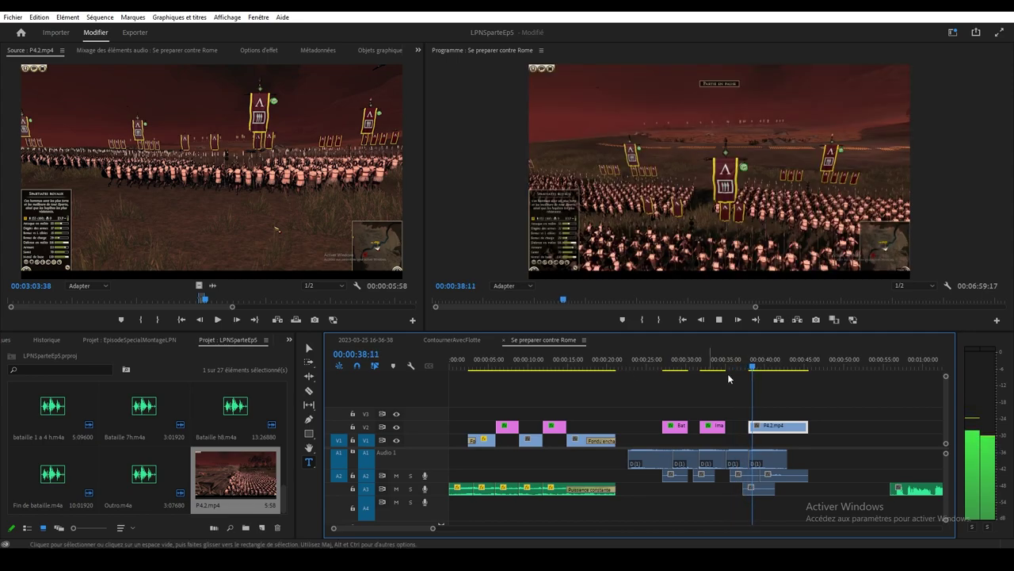
key(space)
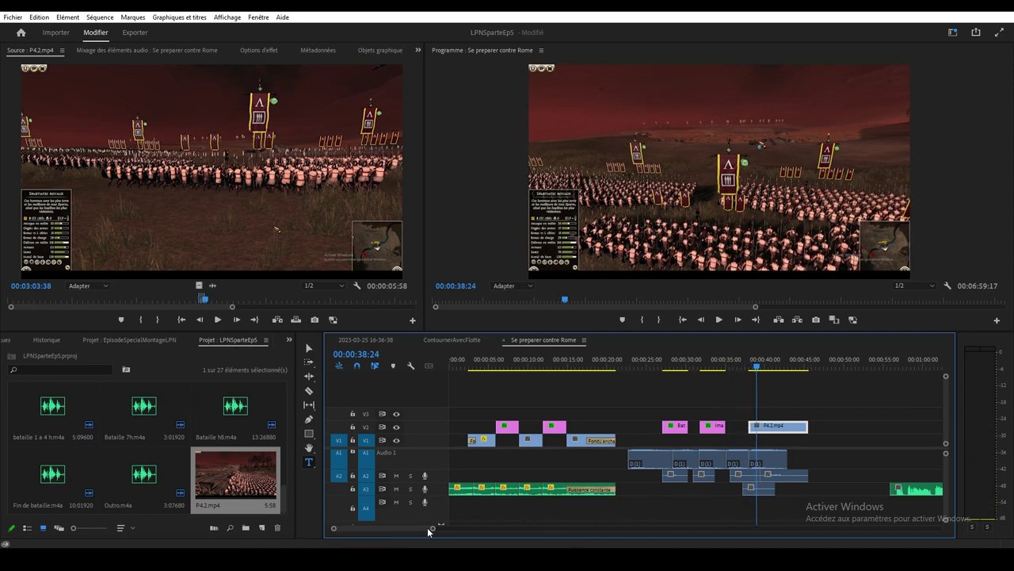
drag(433, 531, 375, 528)
mouse_move(637, 427)
mouse_down()
mouse_move(675, 427)
mouse_move(635, 427)
mouse_up()
right_click(637, 427)
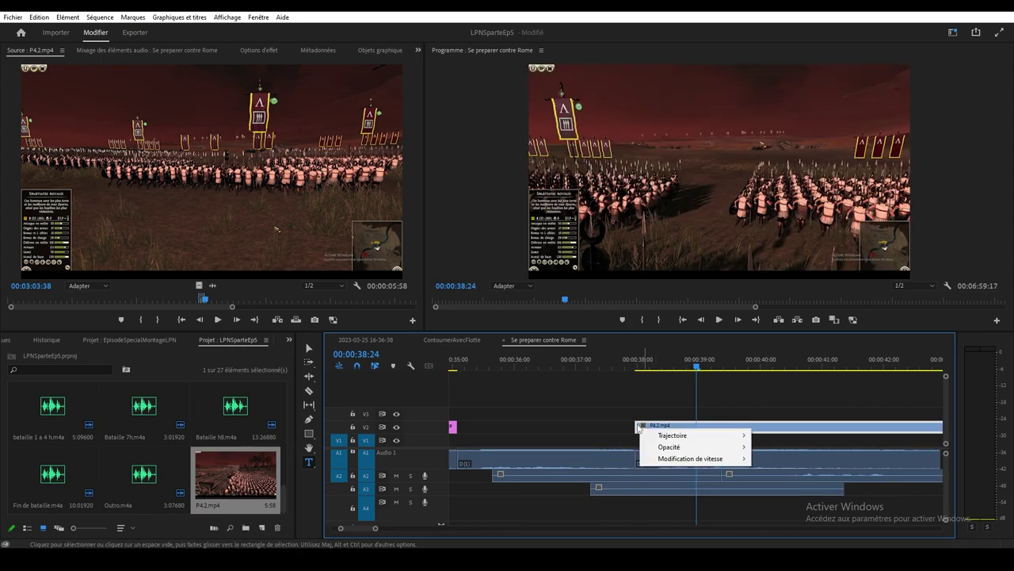
click(701, 492)
click(642, 363)
key(space)
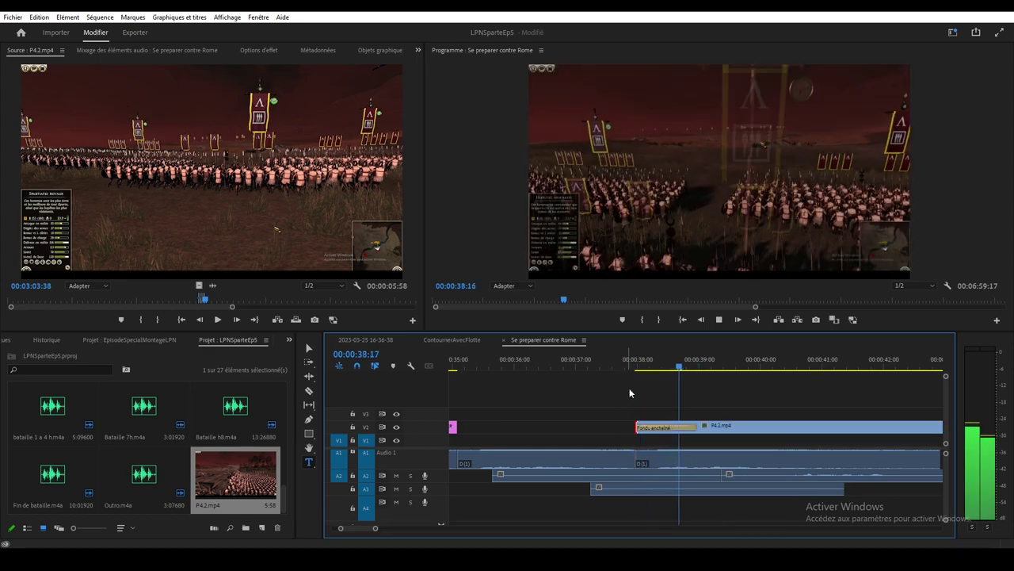
Step: Lengthen the Fondu enchaîné on the P4.2.mp4 clip to about 2 seconds and play back the clip
drag(698, 426, 771, 427)
drag(374, 528, 441, 528)
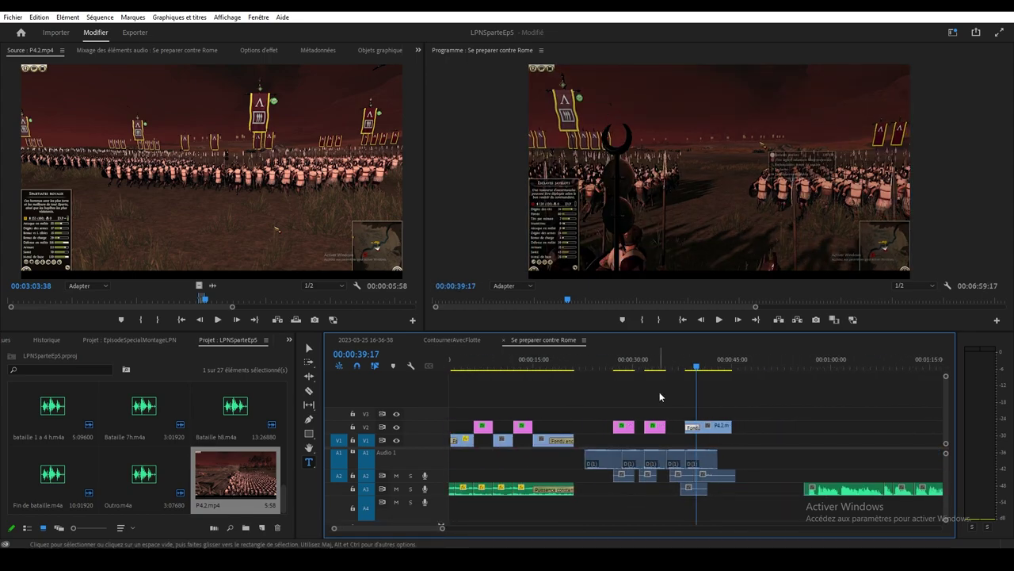
click(686, 367)
key(space)
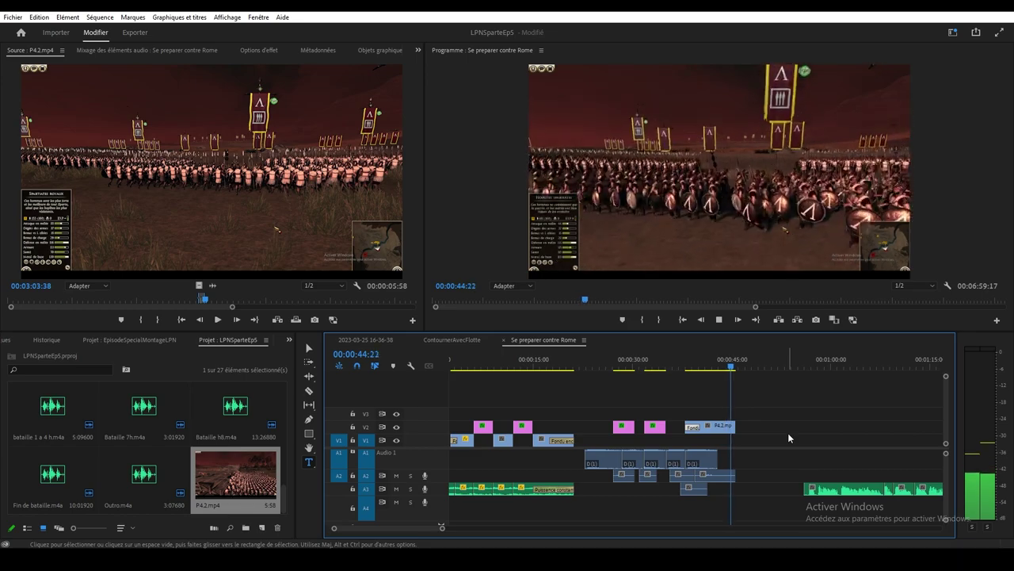
key(space)
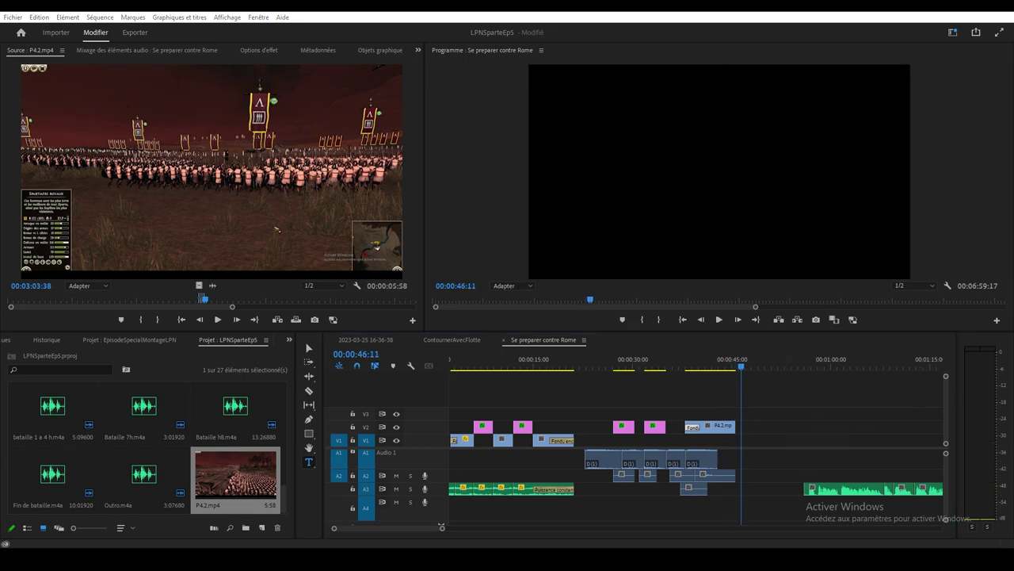
Step: Move the next group of narration clips on A3 earlier to start at the end of the P4.2.mp4 clip
drag(396, 525, 409, 525)
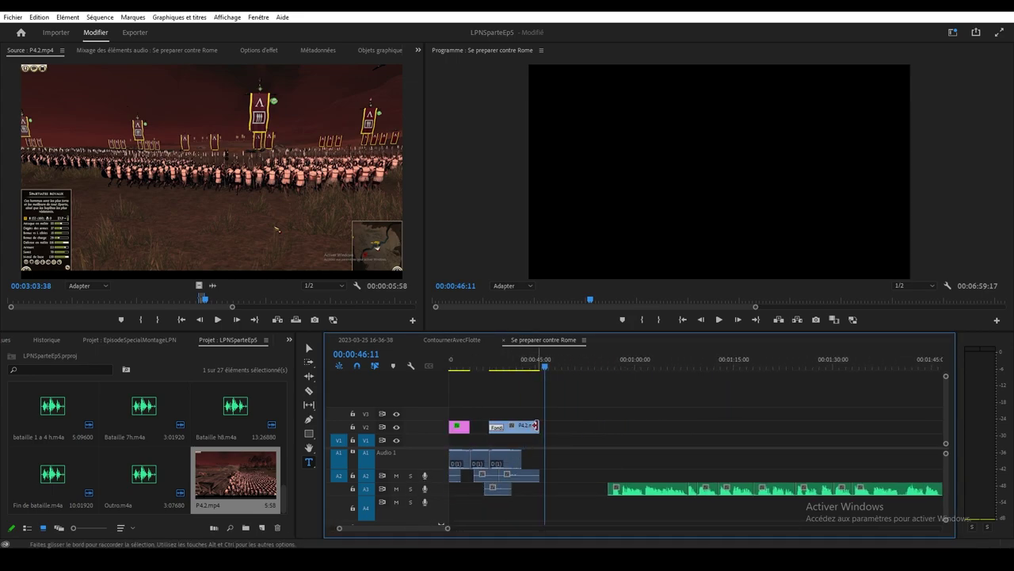
drag(619, 452, 758, 493)
drag(649, 489, 584, 493)
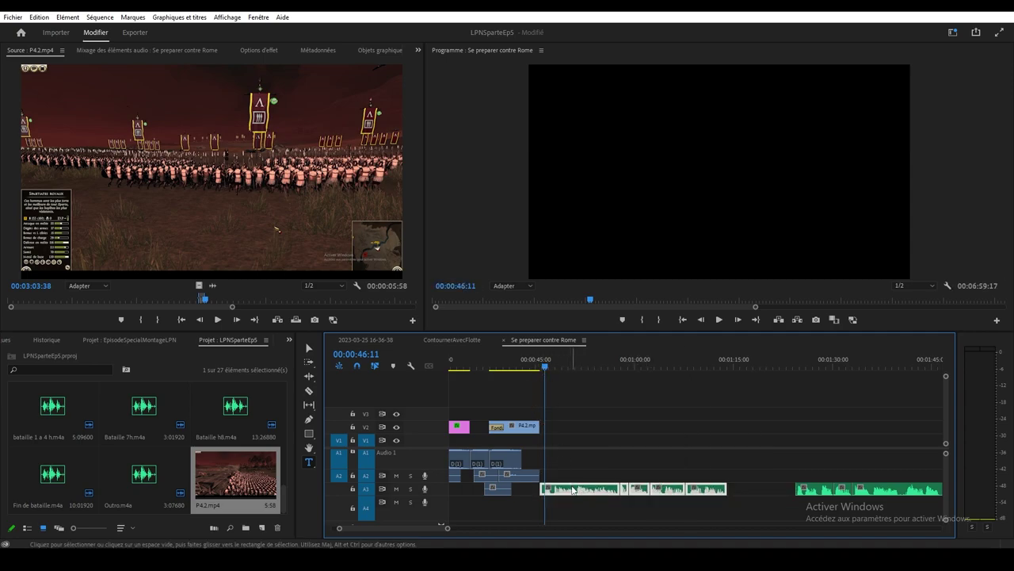
drag(544, 368, 532, 369)
key(space)
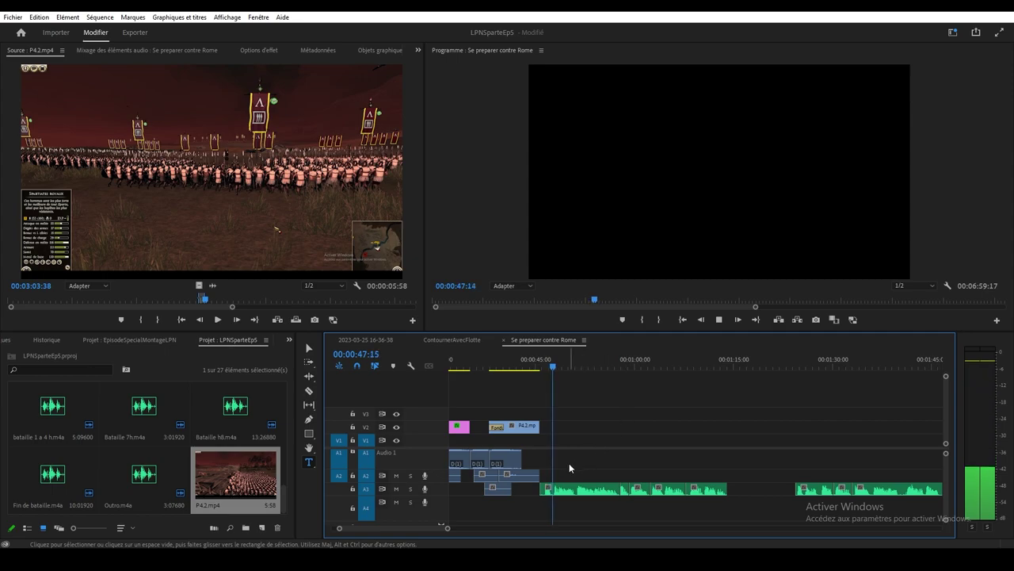
key(space)
Step: Move the short second narration clip on A3 against the end of the first, starting at 00:00:57:01
drag(448, 528, 400, 528)
drag(609, 488, 640, 489)
click(605, 367)
key(space)
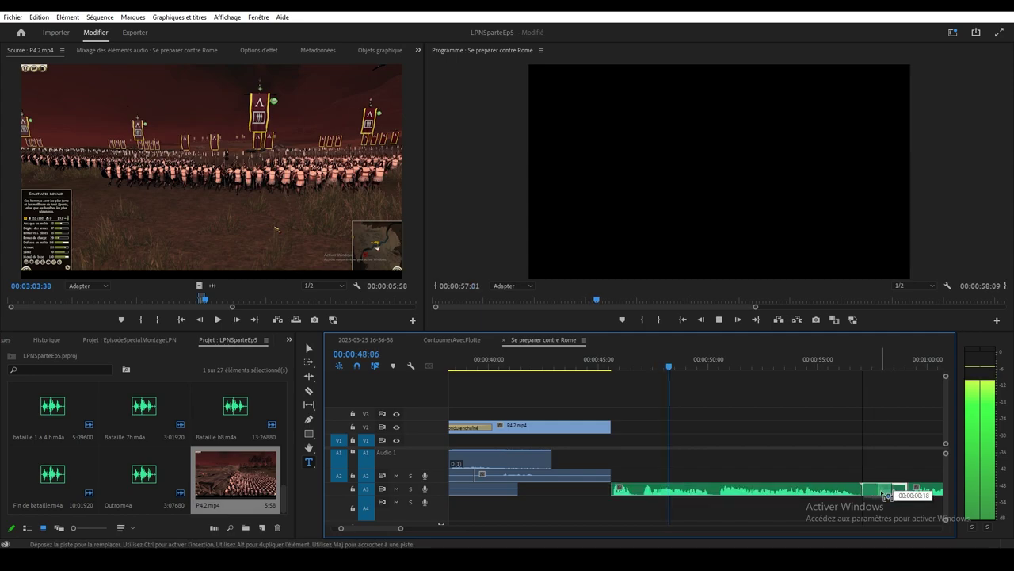
scroll(393, 524, down, 1)
scroll(392, 524, down, 2)
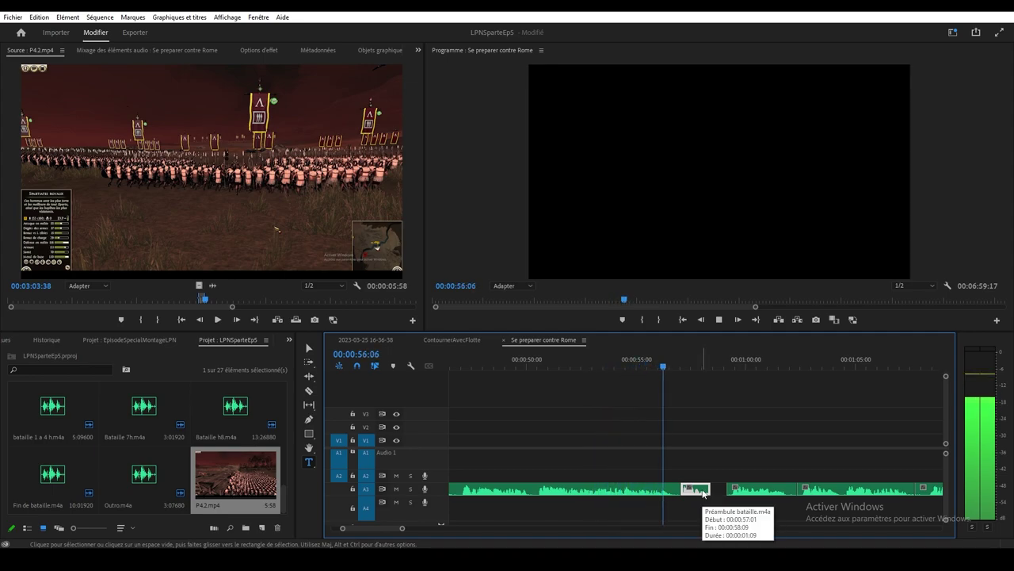
Step: Move the third narration clip on A3 earlier so it starts at 00:00:58:21, and listen to the pause before it
click(756, 497)
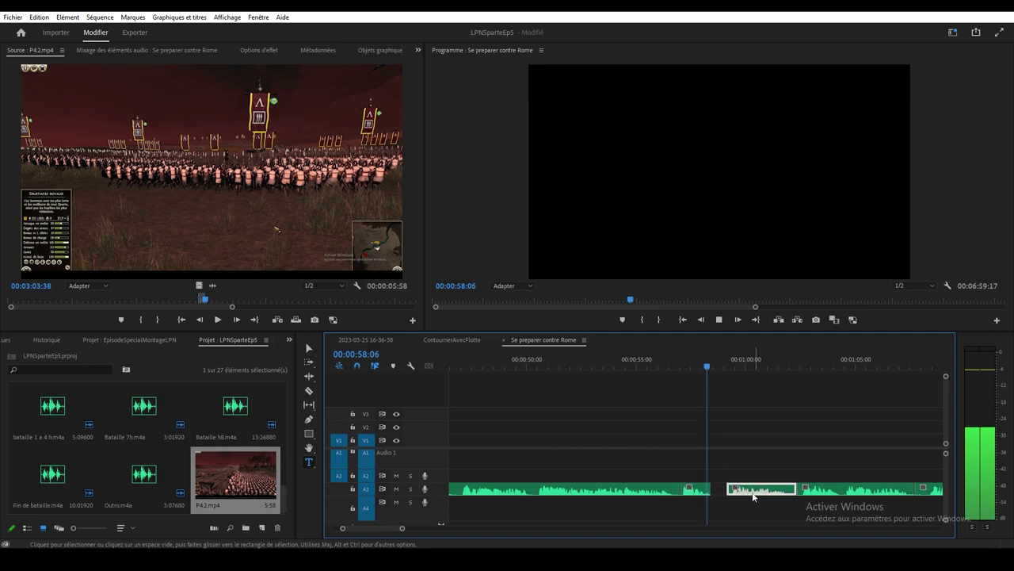
drag(745, 494, 770, 495)
click(683, 360)
key(space)
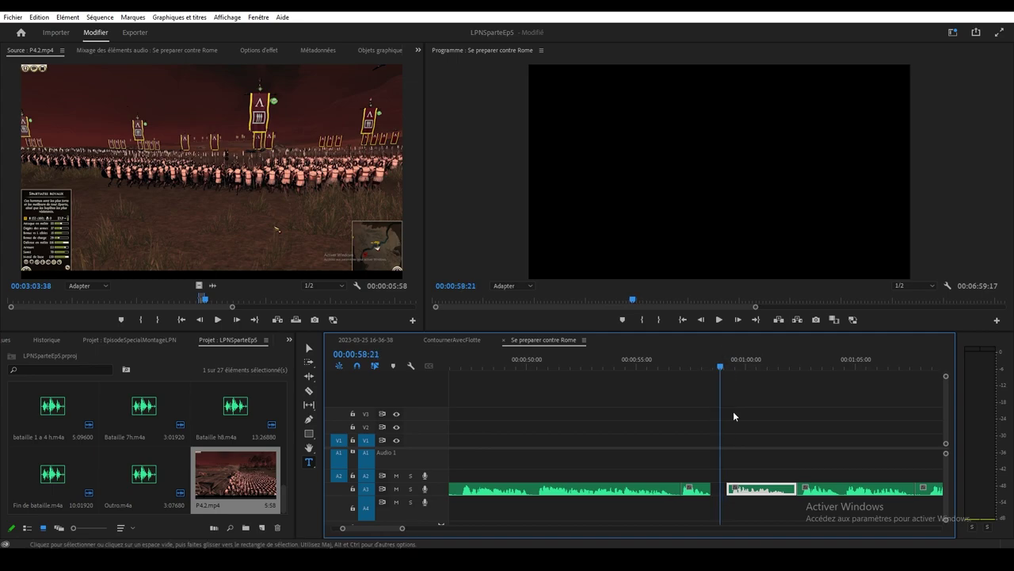
drag(761, 489, 754, 489)
click(672, 361)
key(space)
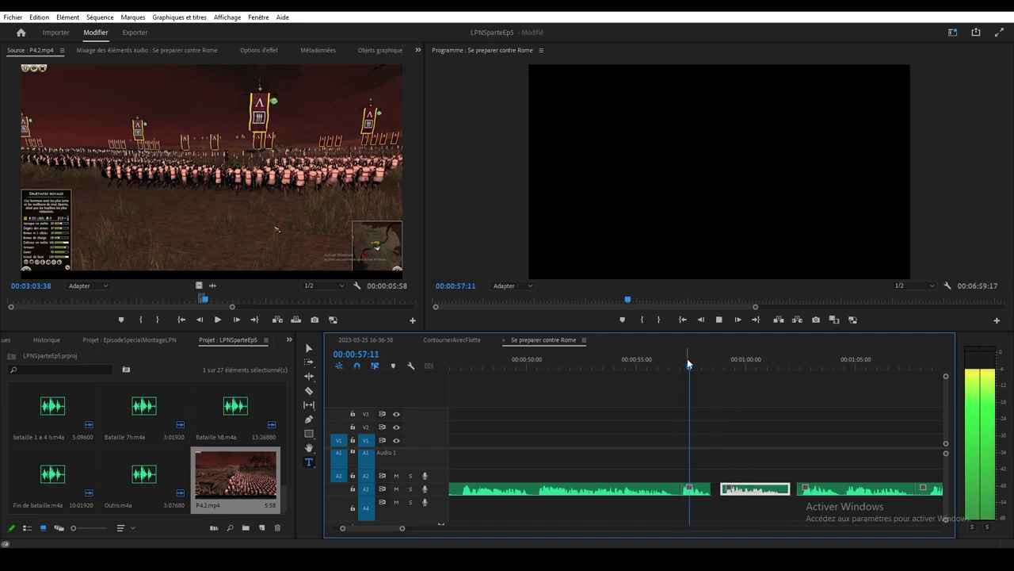
Step: Close the gaps before the group's last two narration clips and trim about half a second off the last clip
drag(834, 489, 828, 494)
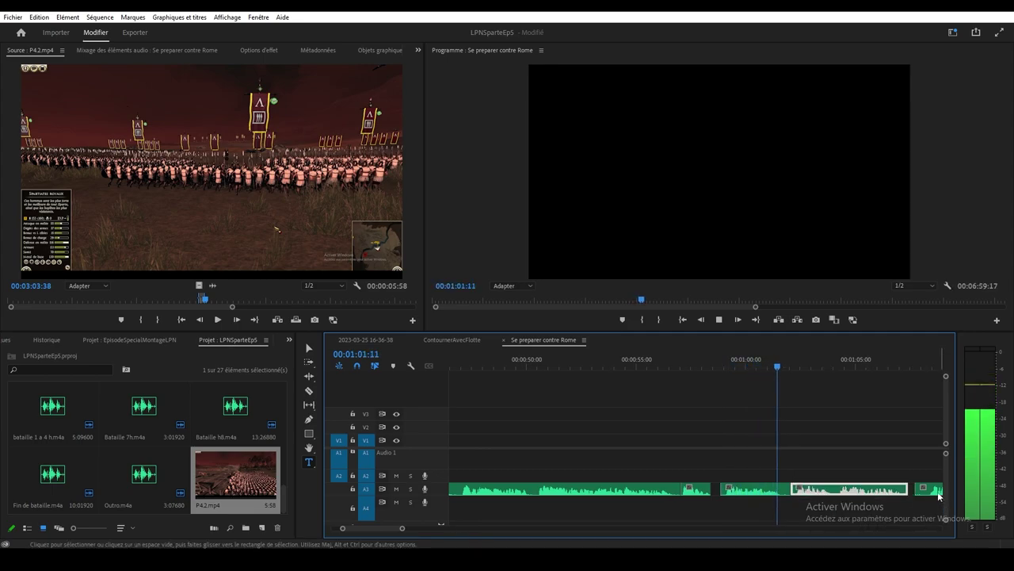
drag(390, 528, 396, 531)
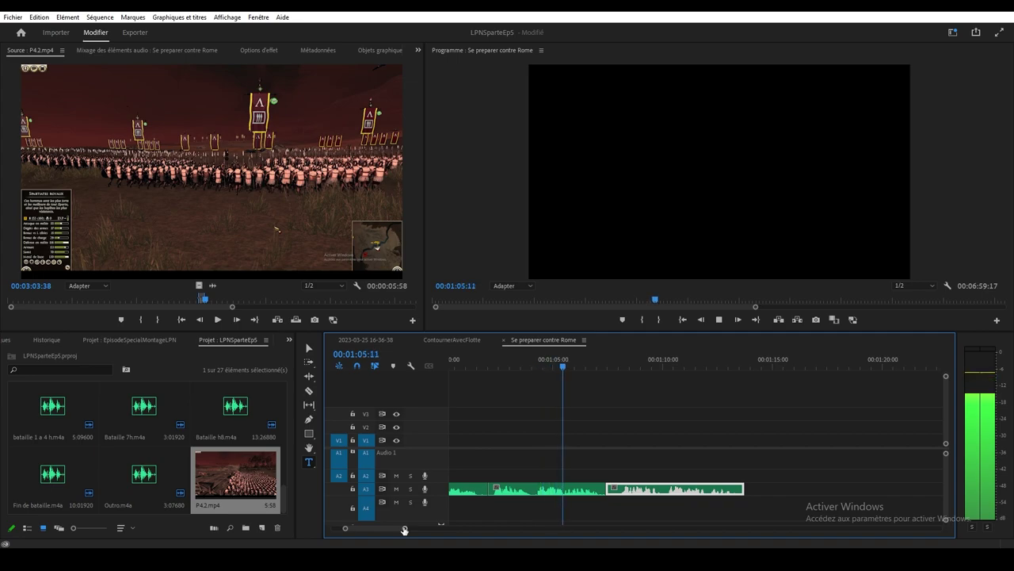
key(space)
drag(611, 487, 619, 487)
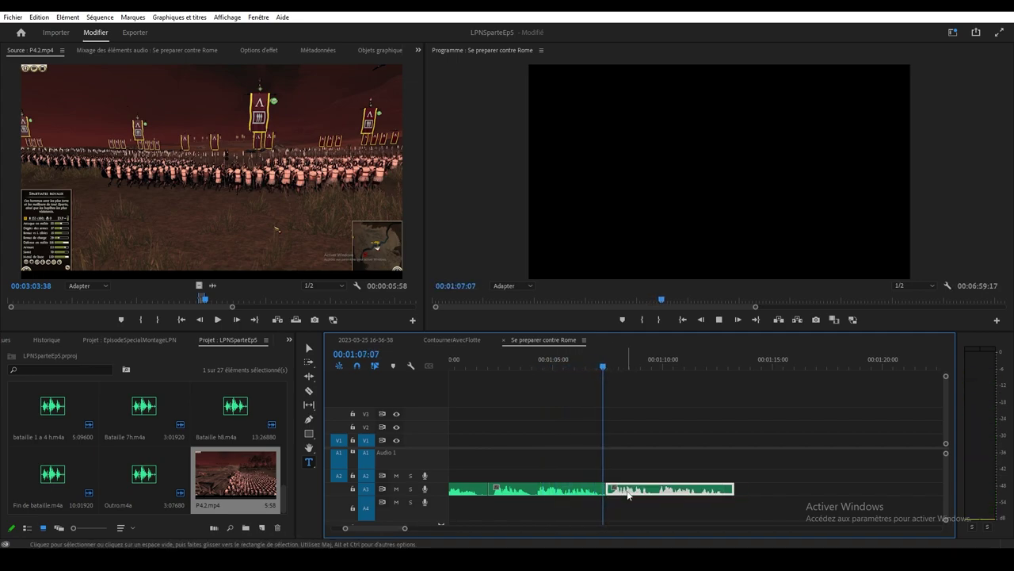
key(space)
drag(404, 528, 439, 529)
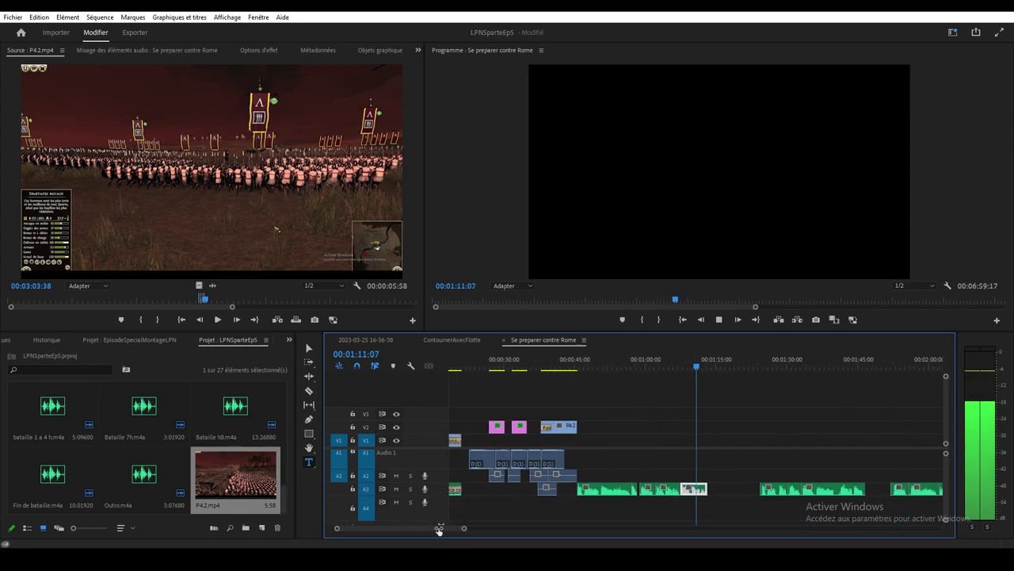
key(space)
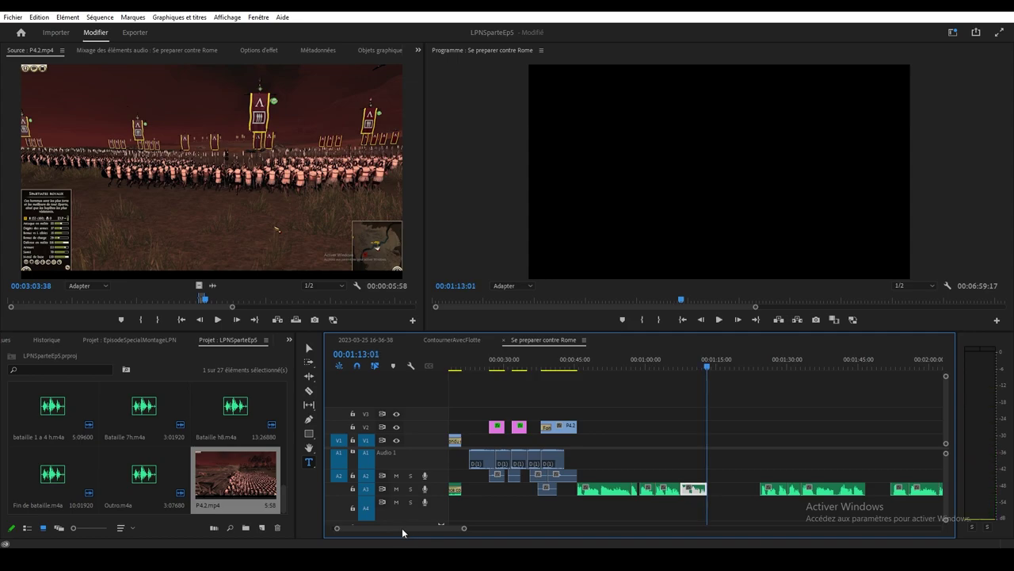
Step: Listen to the narration from about 00:00:45, and mark a 6:40 range of P4.2.mp4 starting at 00:03:58:58
scroll(404, 527, up, 3)
click(659, 365)
key(space)
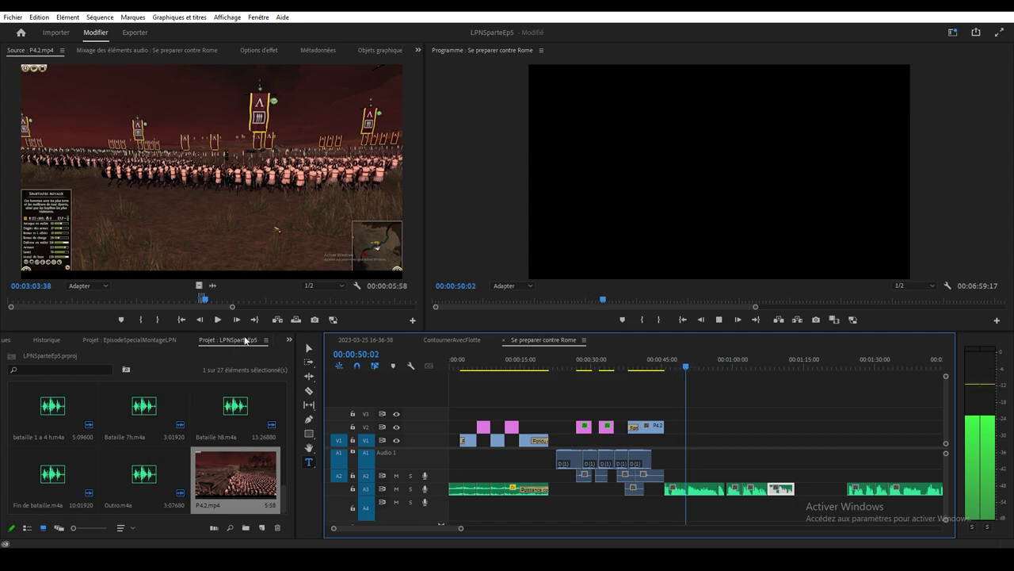
click(219, 300)
drag(230, 302, 266, 299)
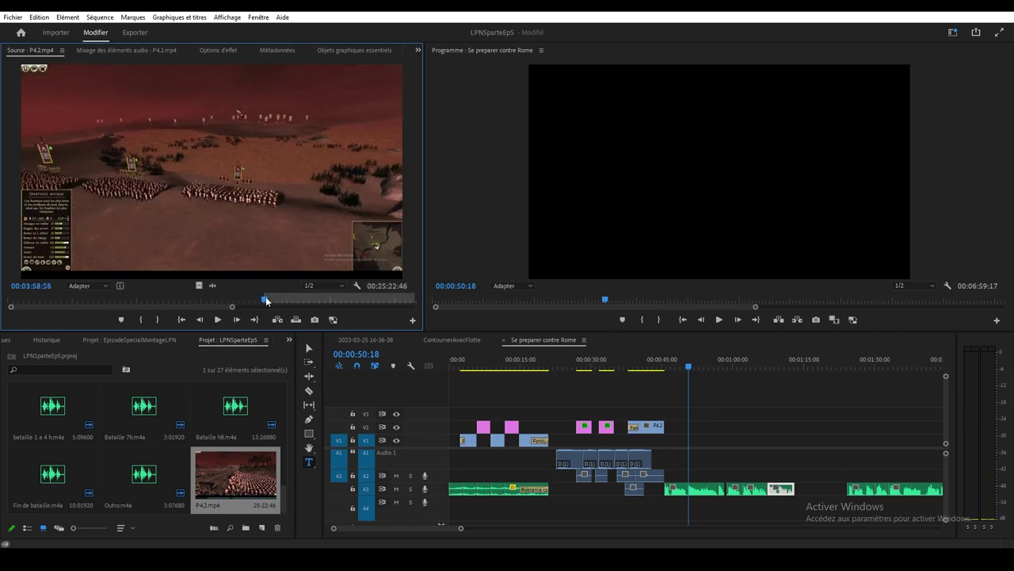
key(space)
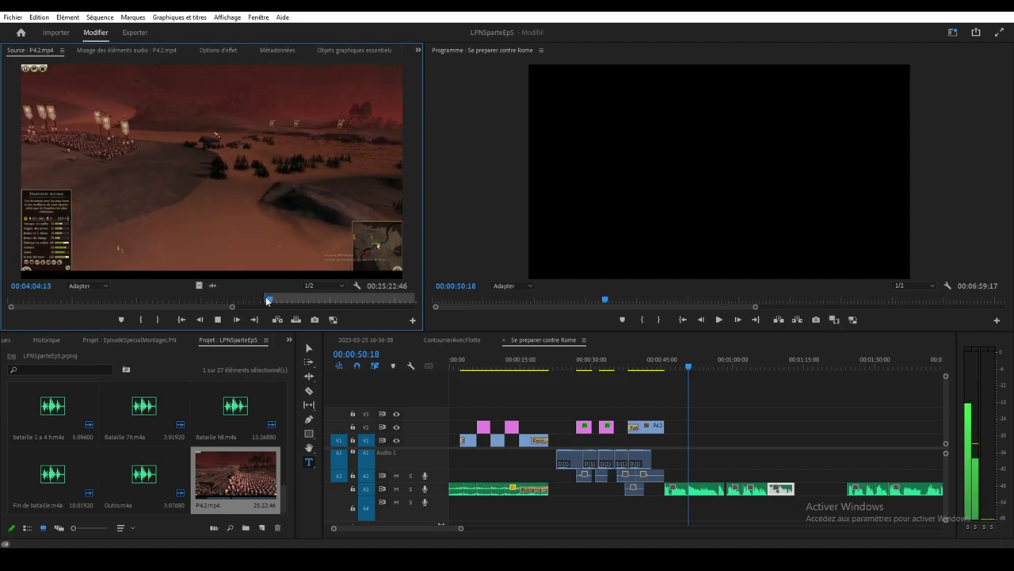
key(o)
key(space)
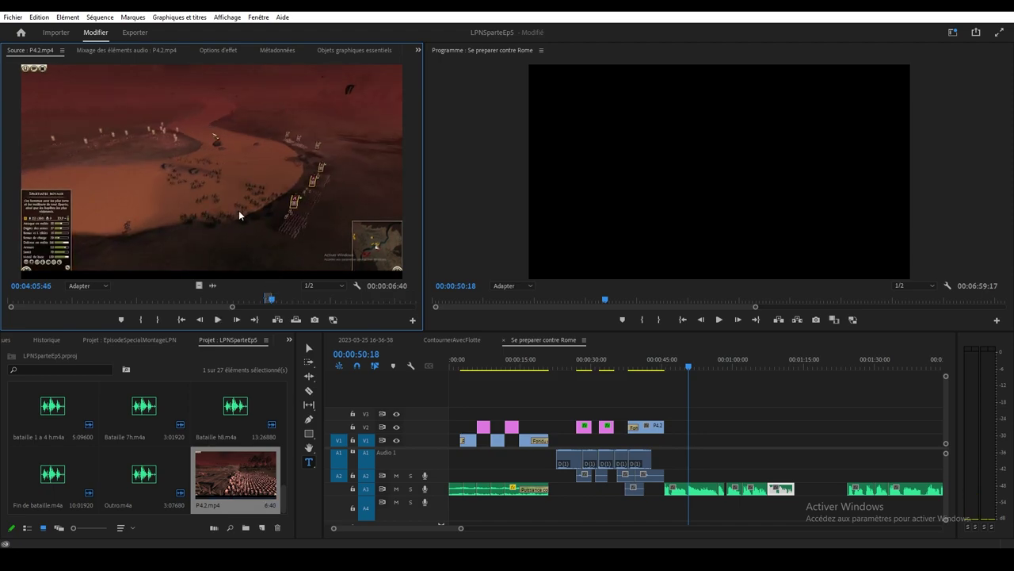
Step: Add the marked P4.2.mp4 range as video only on V2 directly after the first P4.2.mp4 clip and adjust its end
mouse_move(233, 166)
mouse_down()
mouse_move(688, 396)
mouse_move(677, 444)
mouse_move(248, 166)
mouse_up()
drag(198, 284, 689, 432)
drag(681, 370, 658, 370)
key(space)
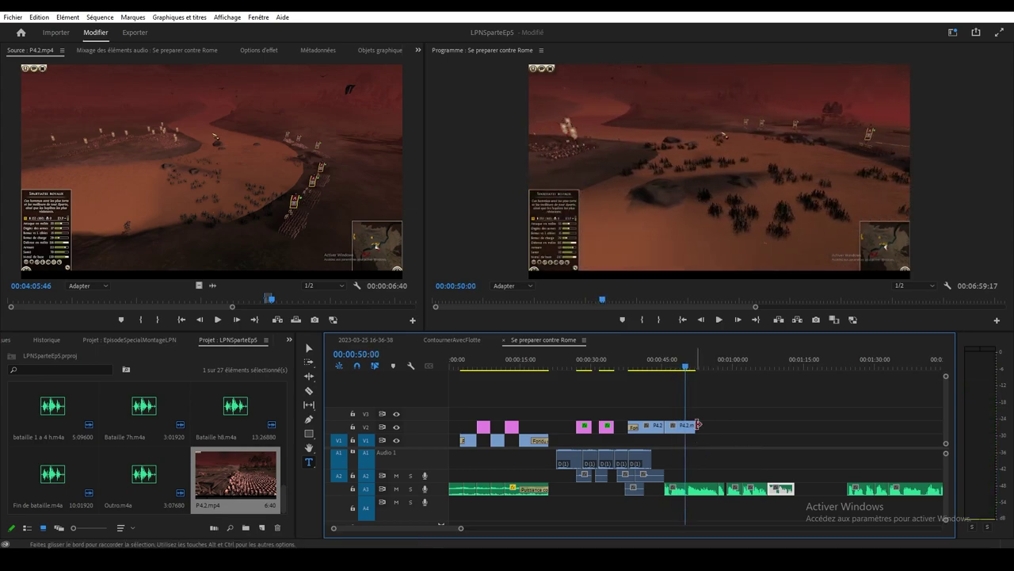
drag(694, 425, 664, 425)
drag(257, 242, 763, 445)
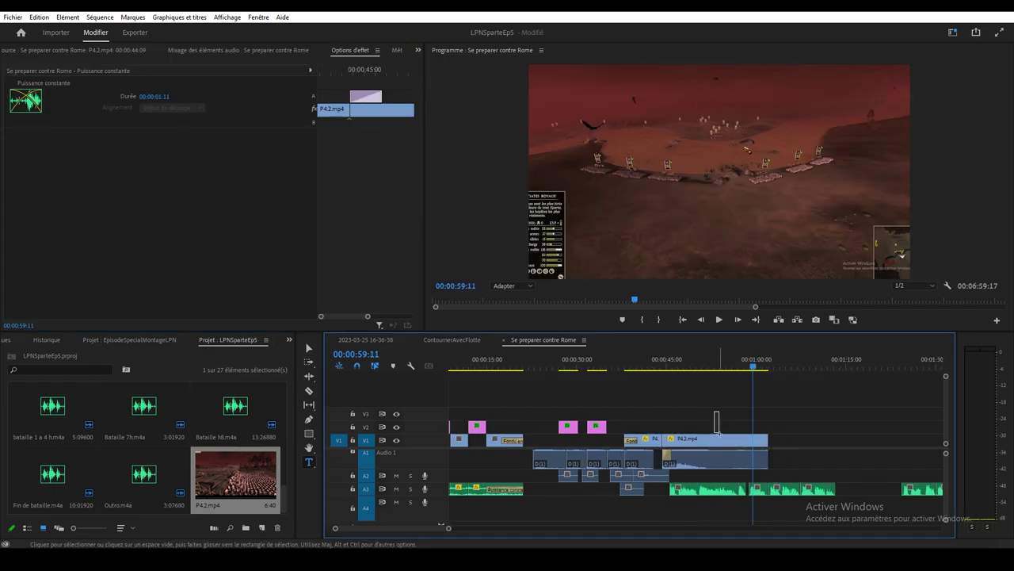
Step: Delete the last P4.2.mp4 clip on V1 with its linked audio, and replay the sequence from about 00:00:39
click(736, 466)
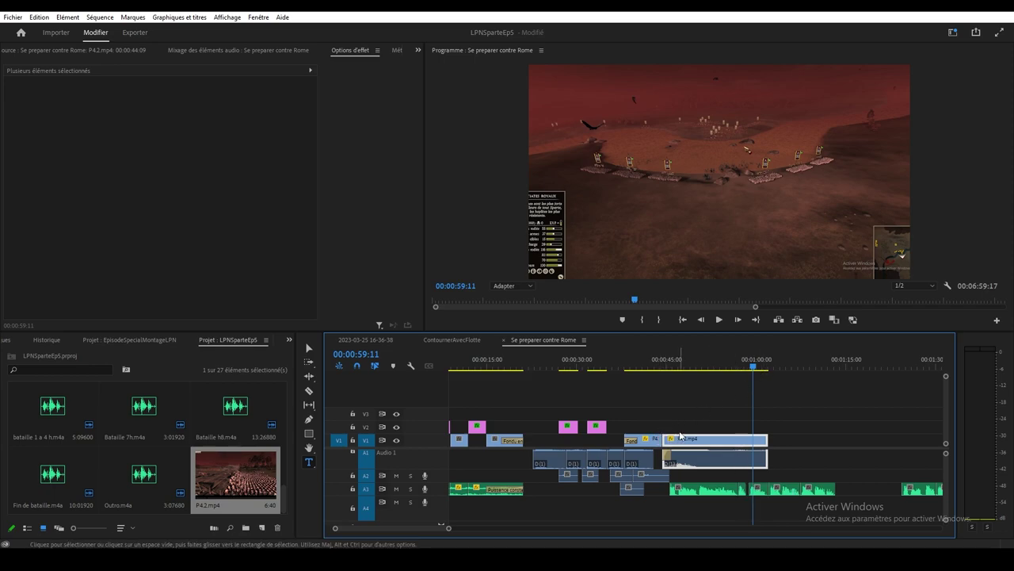
key(Delete)
key(space)
click(634, 363)
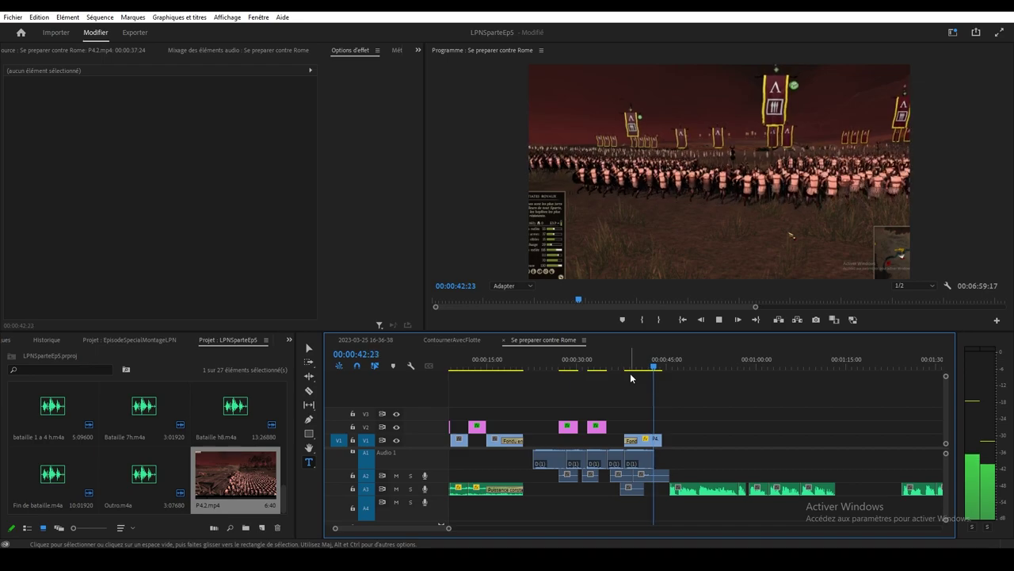
Step: Stop the sequence playback, find EP8.mp4 in the project and open it in the source monitor
key(space)
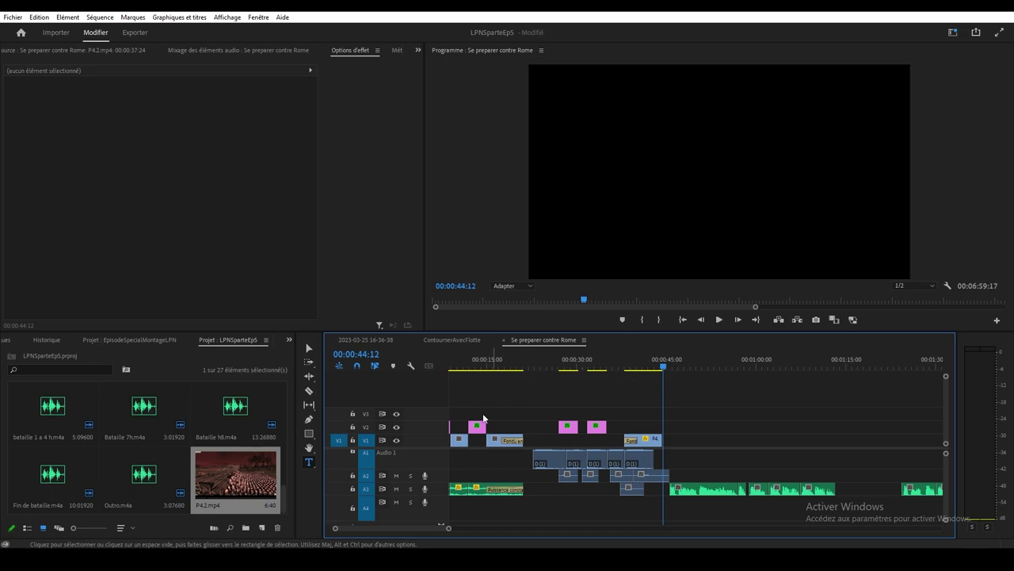
scroll(149, 458, up, 3)
scroll(158, 451, down, 5)
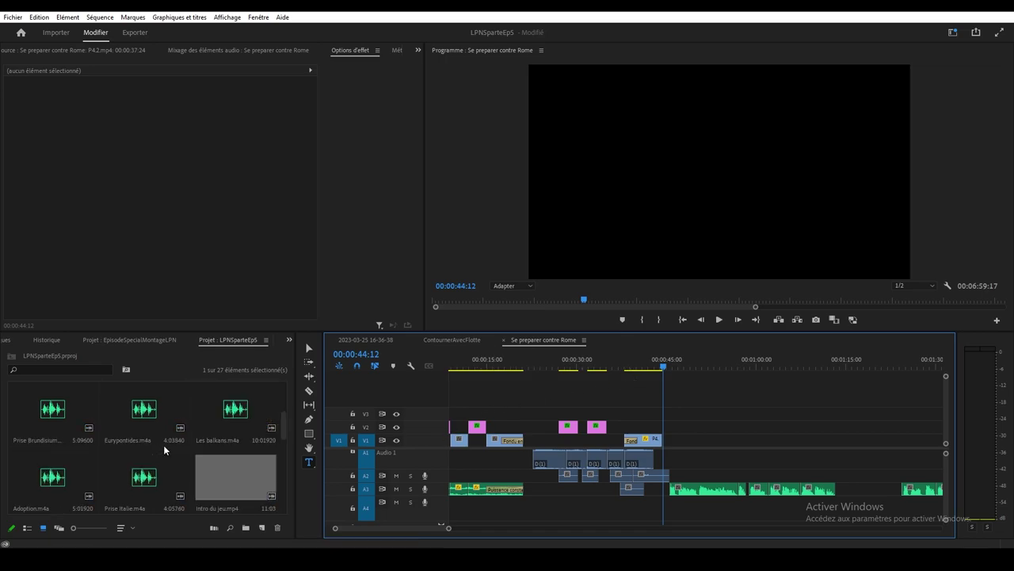
click(214, 406)
scroll(159, 428, down, 5)
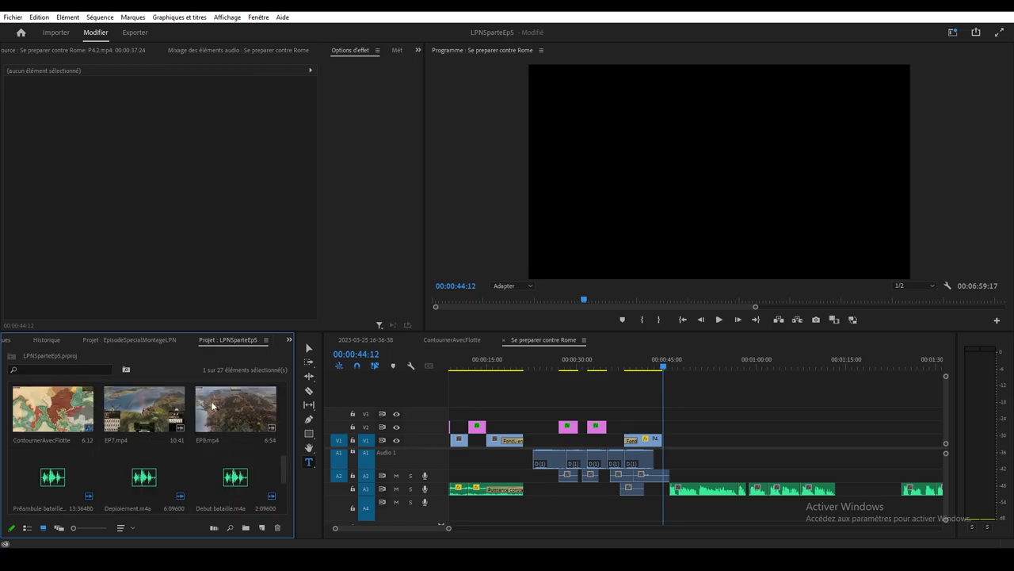
double_click(214, 405)
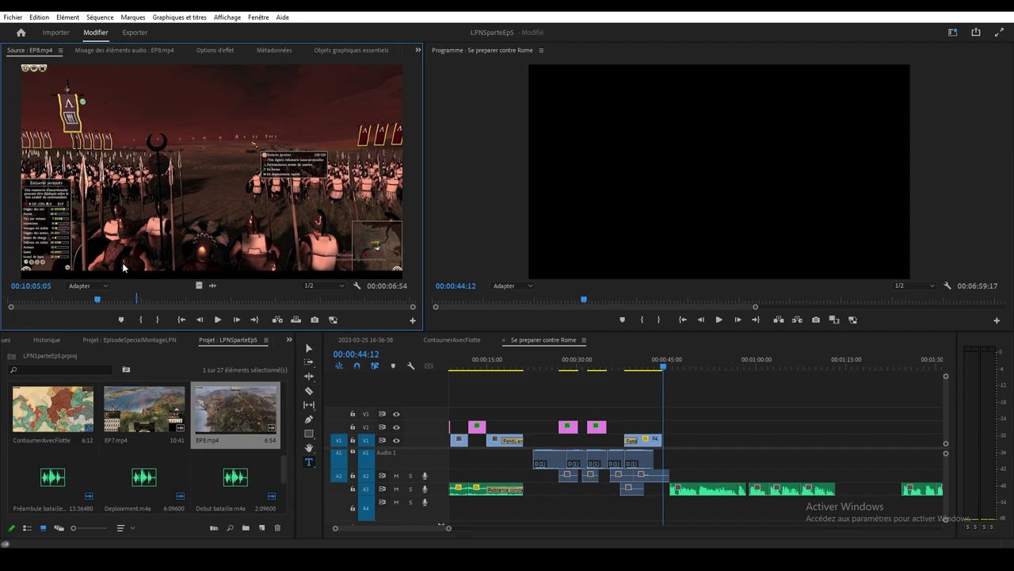
Step: Scrub through EP8.mp4 from about 00:01:57 to its marked 6:54 range near 00:14:25
click(26, 299)
key(space)
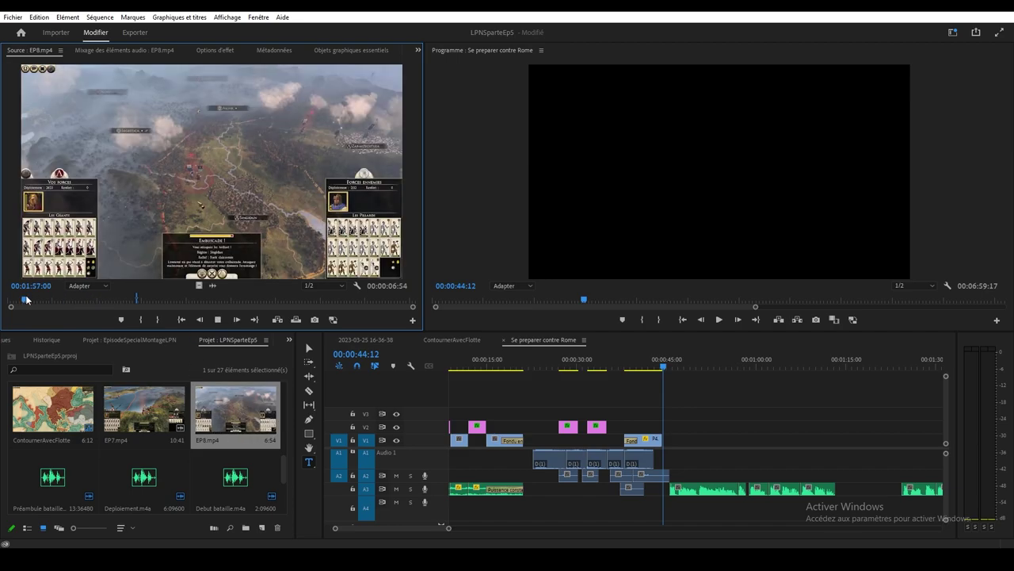
click(62, 303)
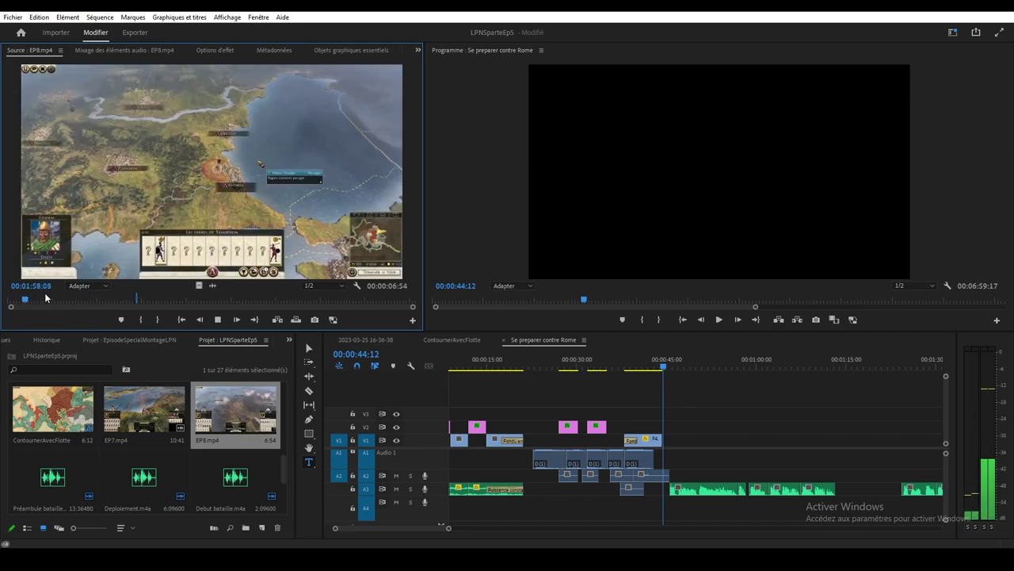
click(49, 299)
drag(49, 299, 135, 302)
key(space)
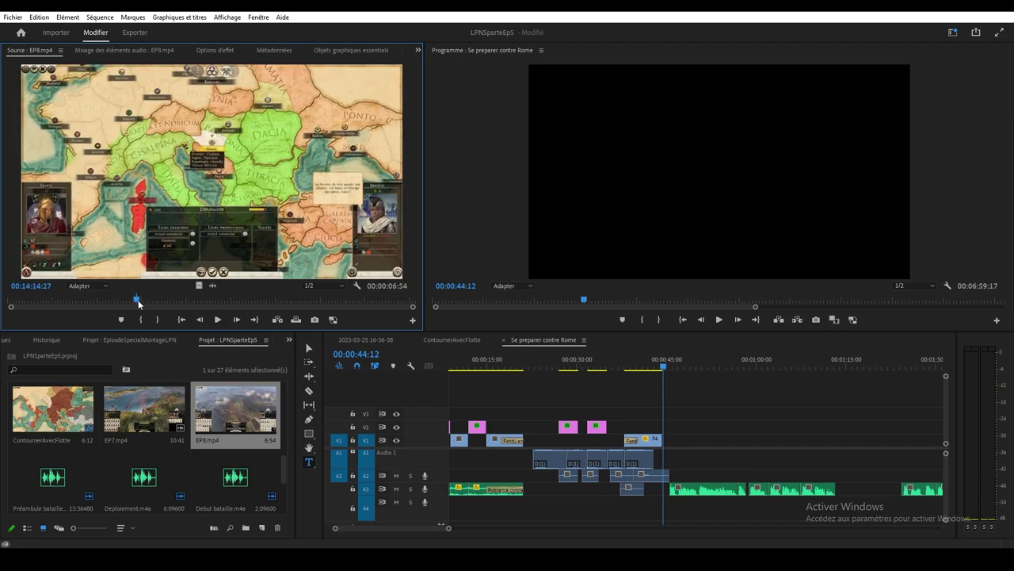
mouse_move(210, 299)
mouse_down()
mouse_move(194, 298)
mouse_move(228, 300)
mouse_up()
Step: Place the marked EP8.mp4 range on V1 directly after the last P4.2.mp4 clip and remove its unlinked A2 audio
drag(279, 204, 729, 446)
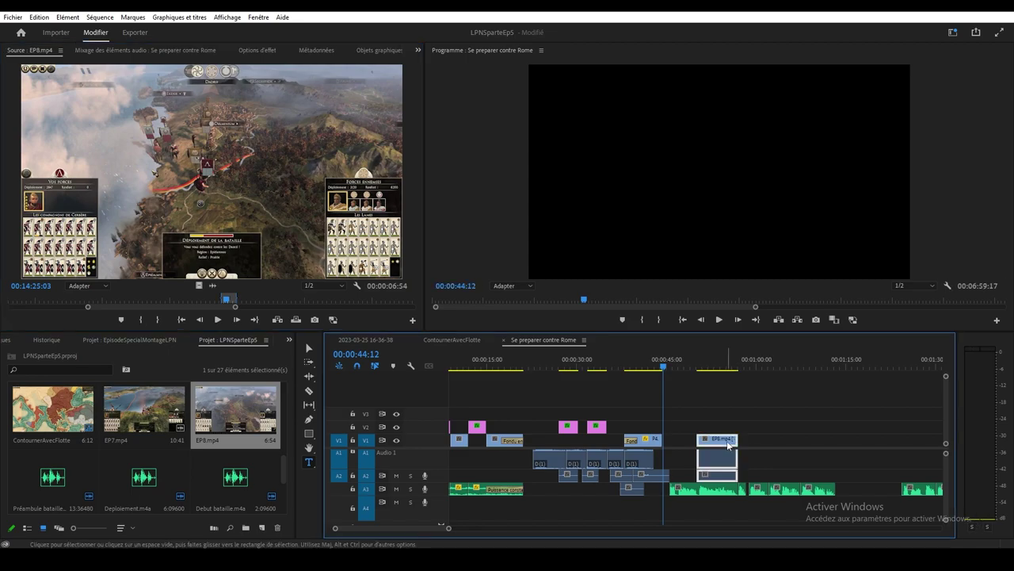
right_click(727, 440)
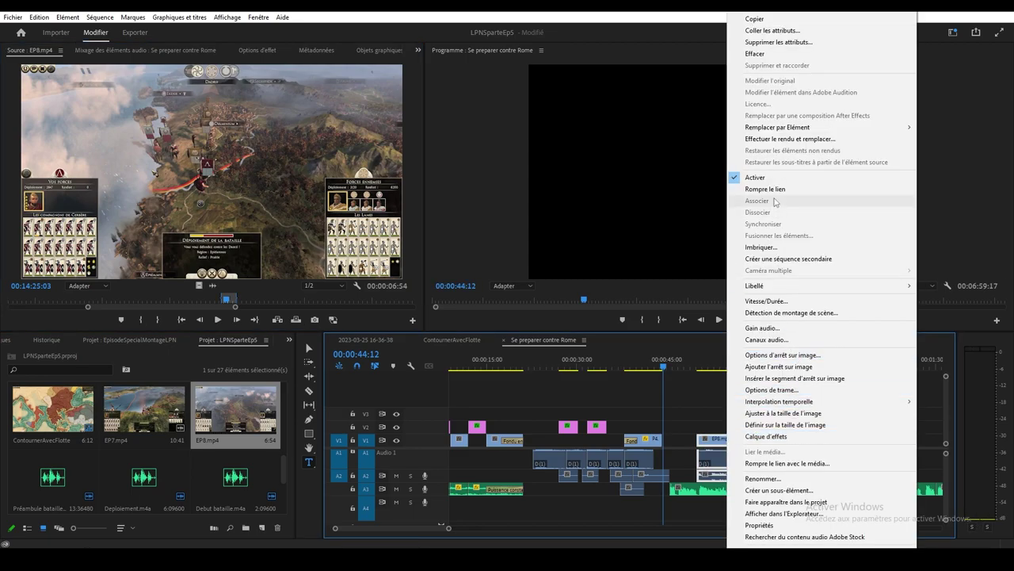
click(719, 449)
drag(718, 475, 687, 434)
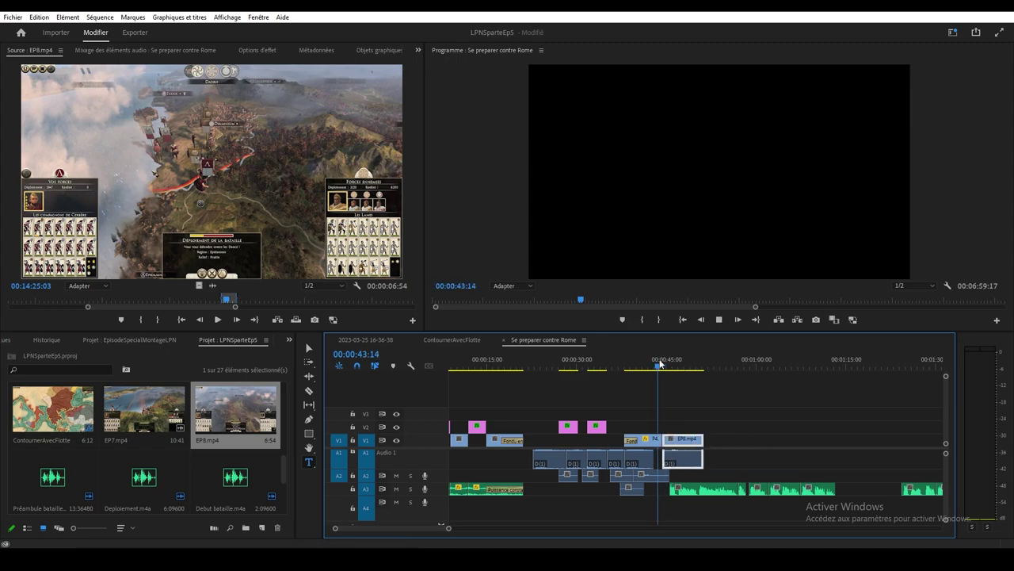
Step: Play the sequence from about 00:00:43 and extend the EP8.mp4 clip to the end of the narration group at about 00:01:13
click(755, 414)
key(space)
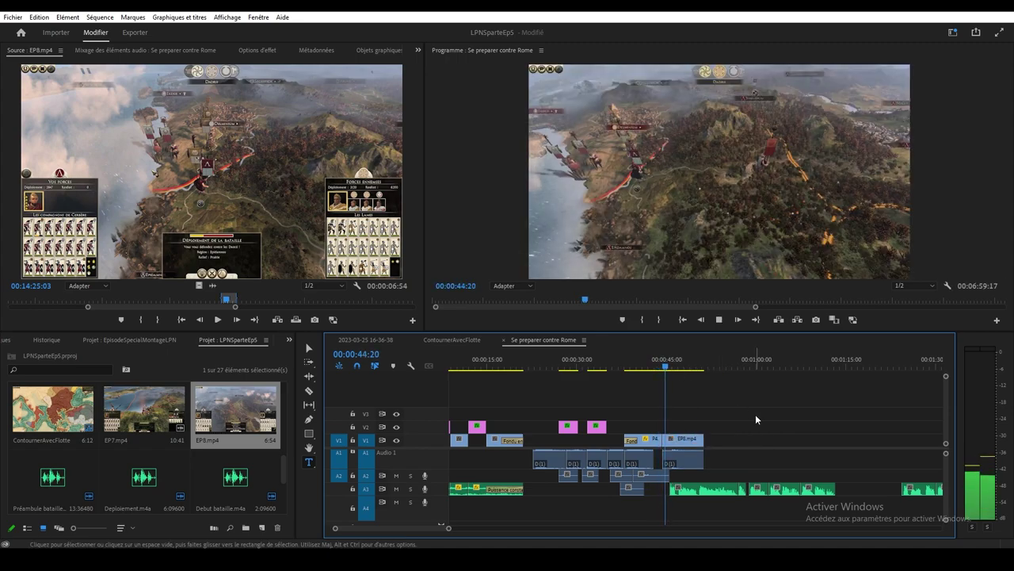
key(space)
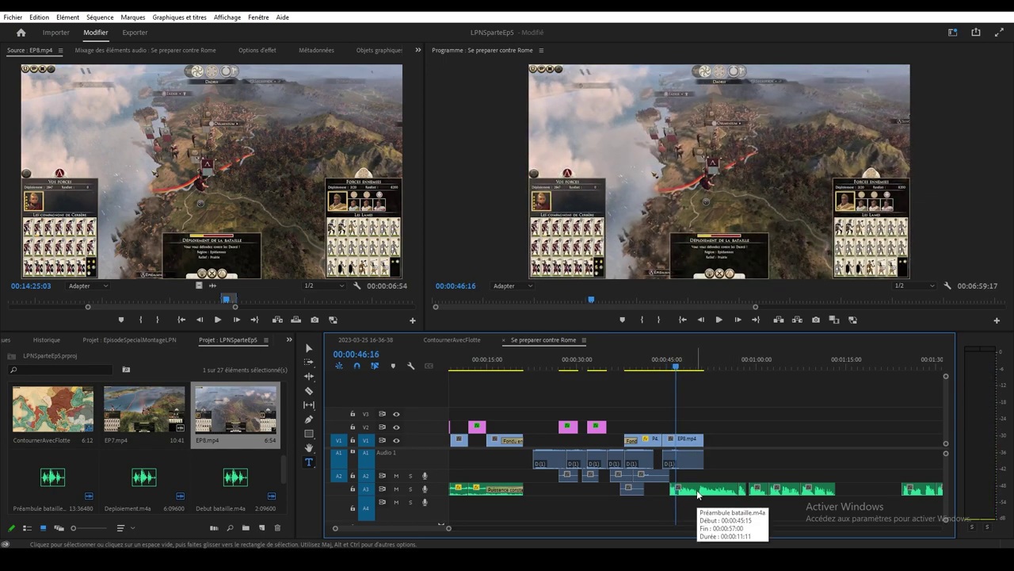
key(space)
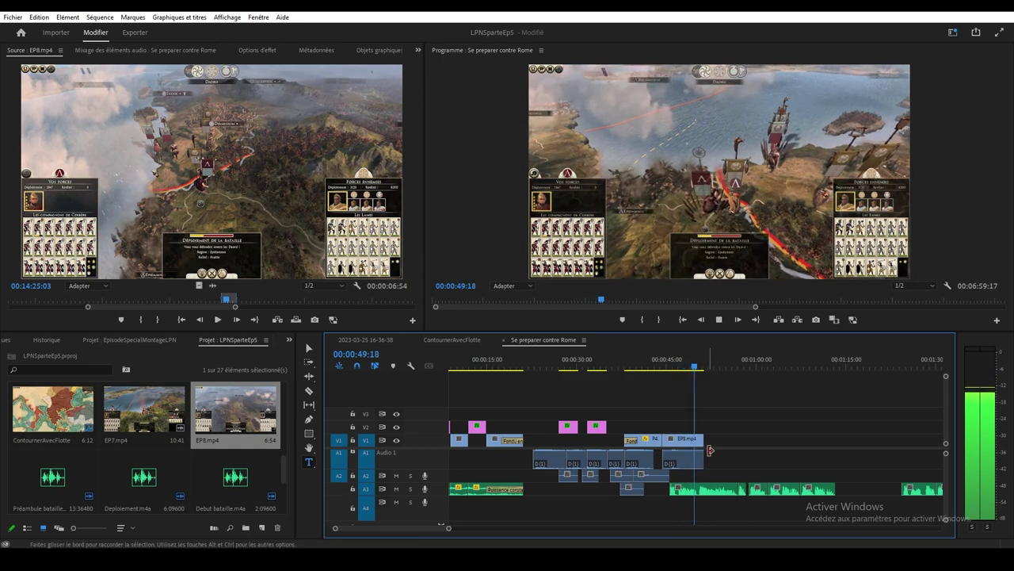
drag(710, 437, 747, 456)
key(space)
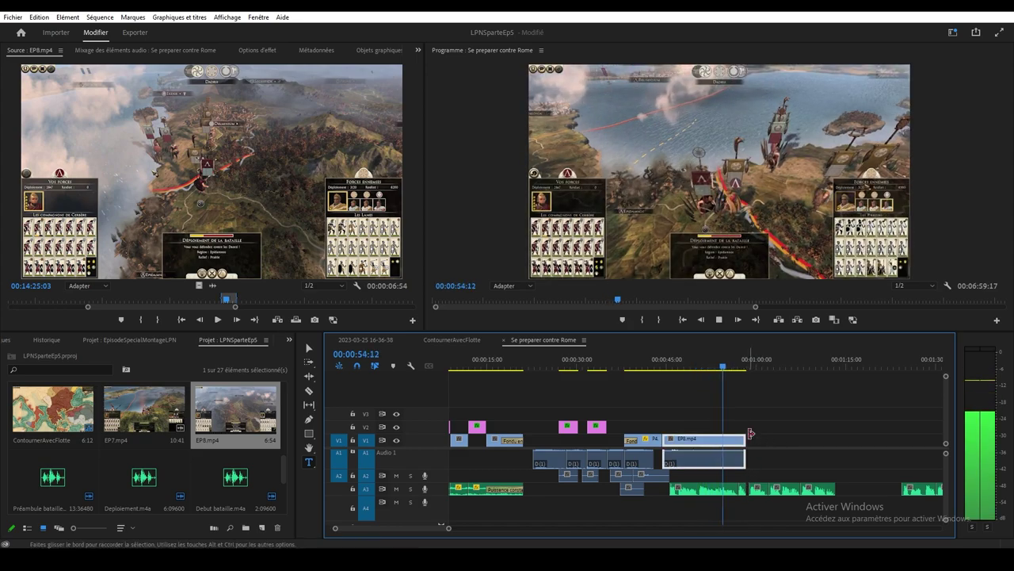
drag(750, 438, 838, 437)
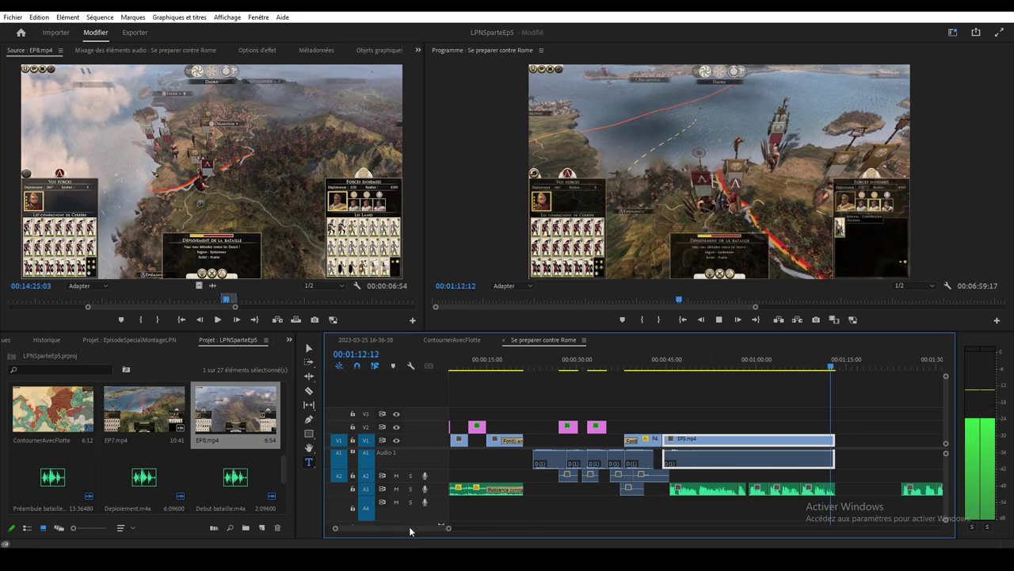
Step: Move the next three narration clips on A3 to about 00:01:14, shortly after the EP8.mp4 clip, and listen to the join
drag(409, 527, 415, 527)
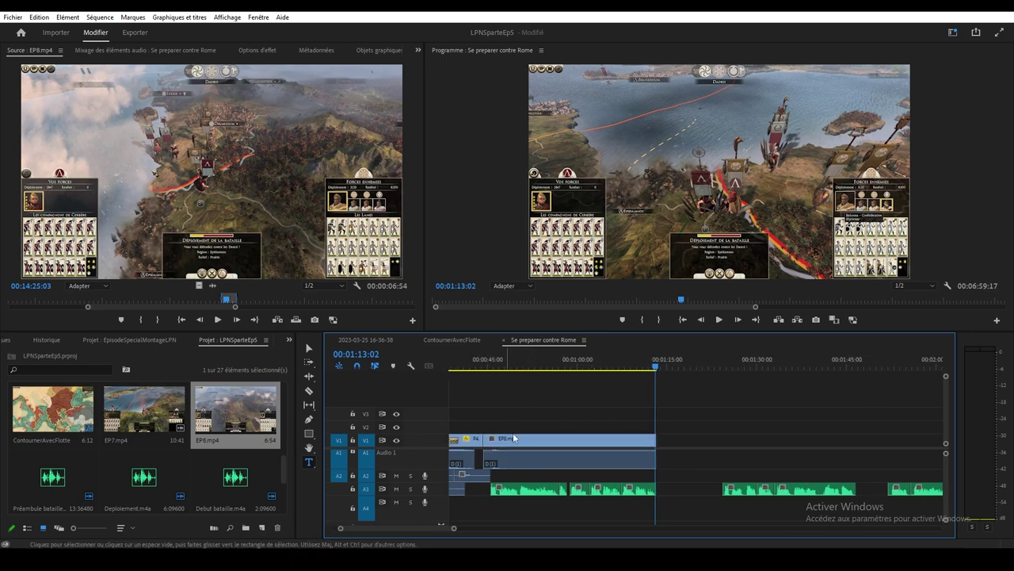
drag(750, 472, 846, 516)
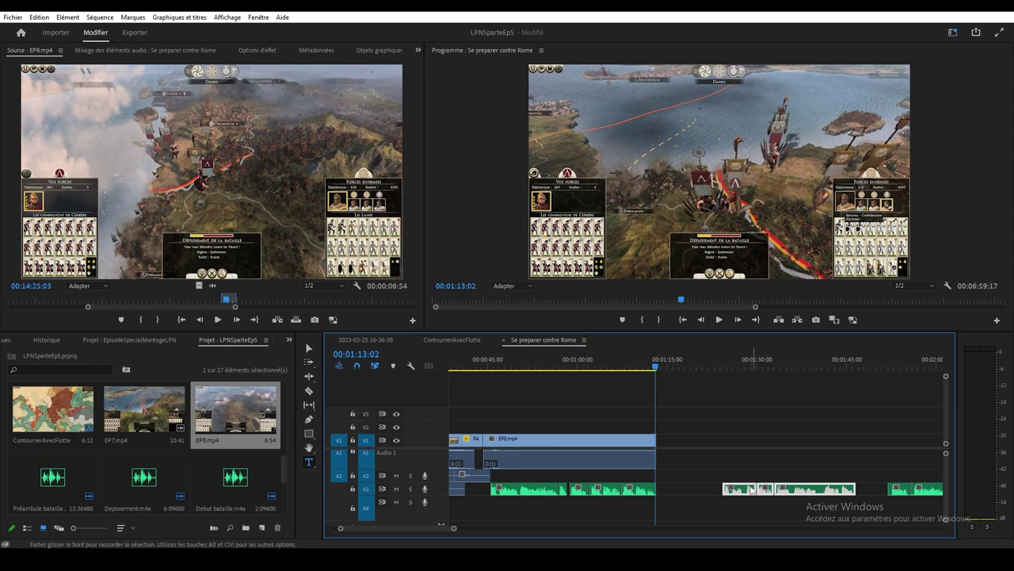
drag(748, 496, 684, 493)
key(space)
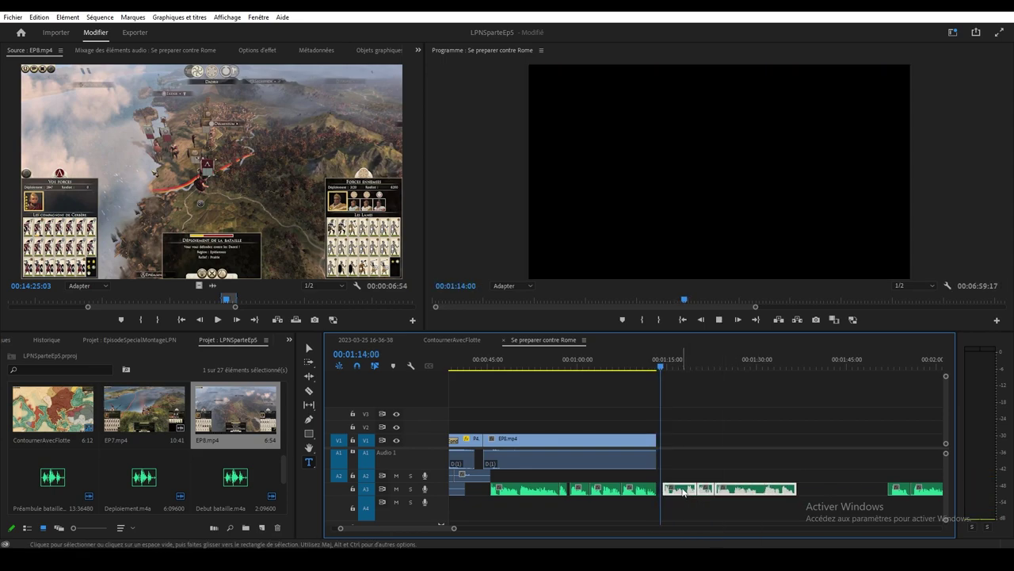
key(space)
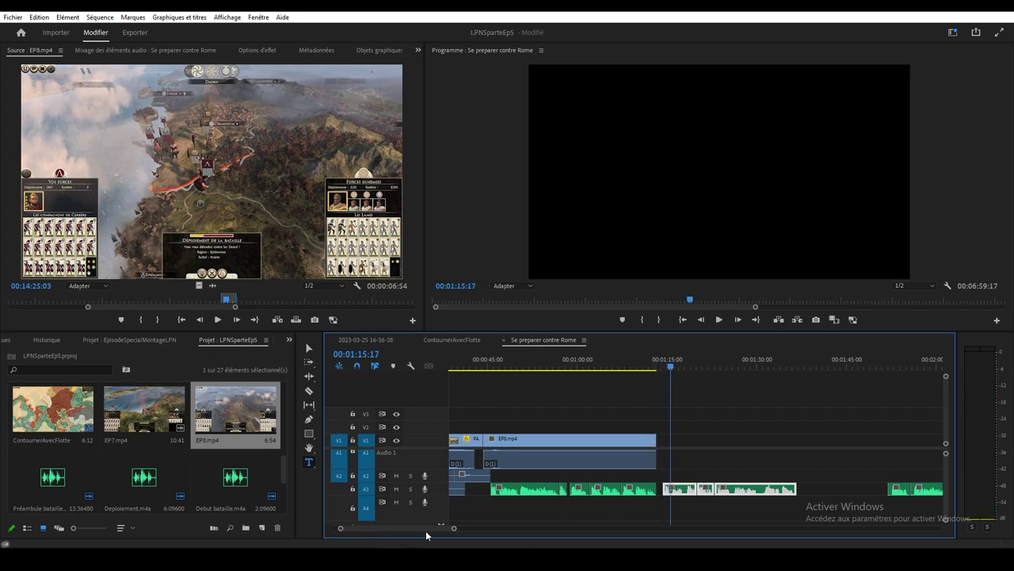
Step: Extend the EP8.mp4 video slightly to meet the start of the moved narration clips, and play on from there
drag(454, 530, 387, 527)
click(604, 479)
drag(602, 439, 623, 439)
drag(391, 528, 463, 534)
key(space)
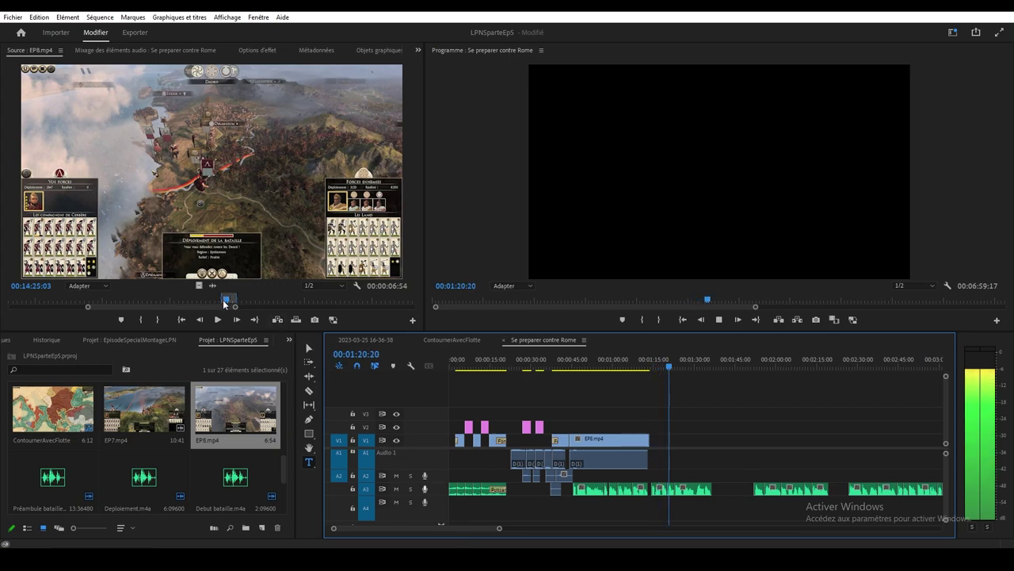
Step: Mark a 15:15 range of EP8.mp4 on the battle loading screen, ending at 00:15:43:01, and place it after the first EP8.mp4 clip
mouse_move(227, 301)
mouse_down()
mouse_move(360, 301)
mouse_move(200, 298)
mouse_move(237, 301)
mouse_move(215, 301)
mouse_up()
key(i)
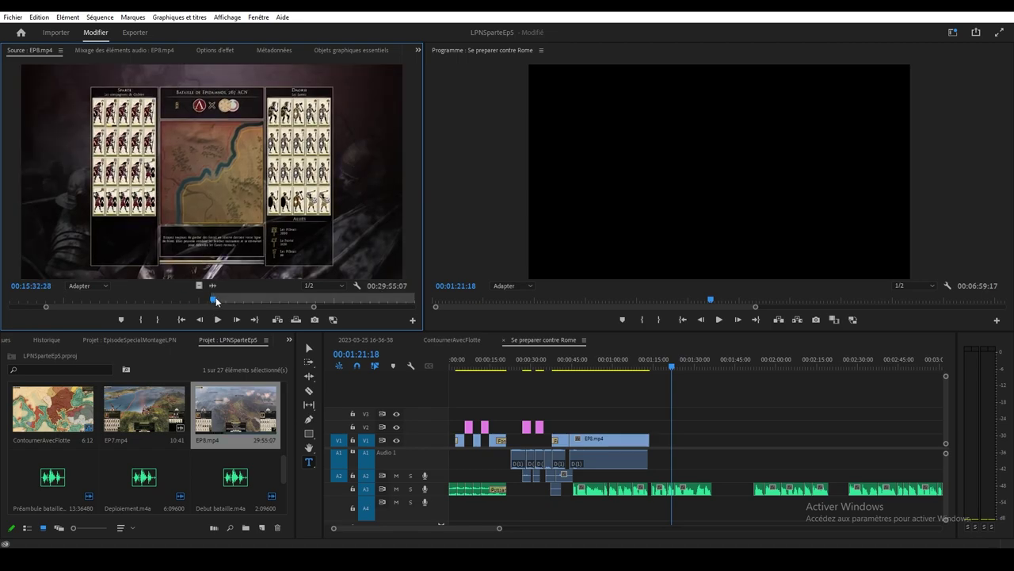
key(o)
drag(214, 238, 658, 450)
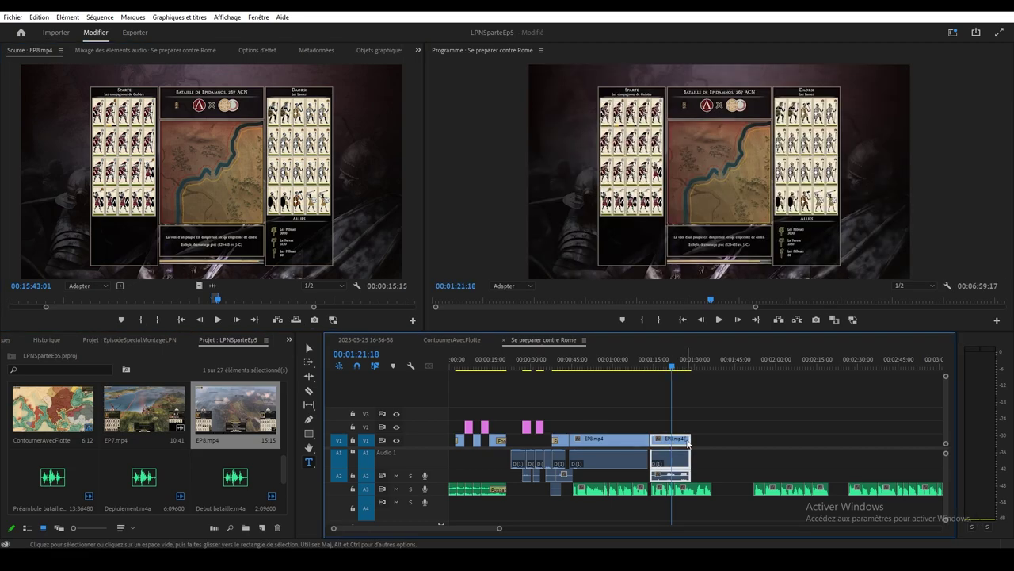
Step: Unlink the loading-screen clip, remove its A2 audio, extend the clip to the end of the narration below, and save the project
right_click(687, 440)
click(725, 188)
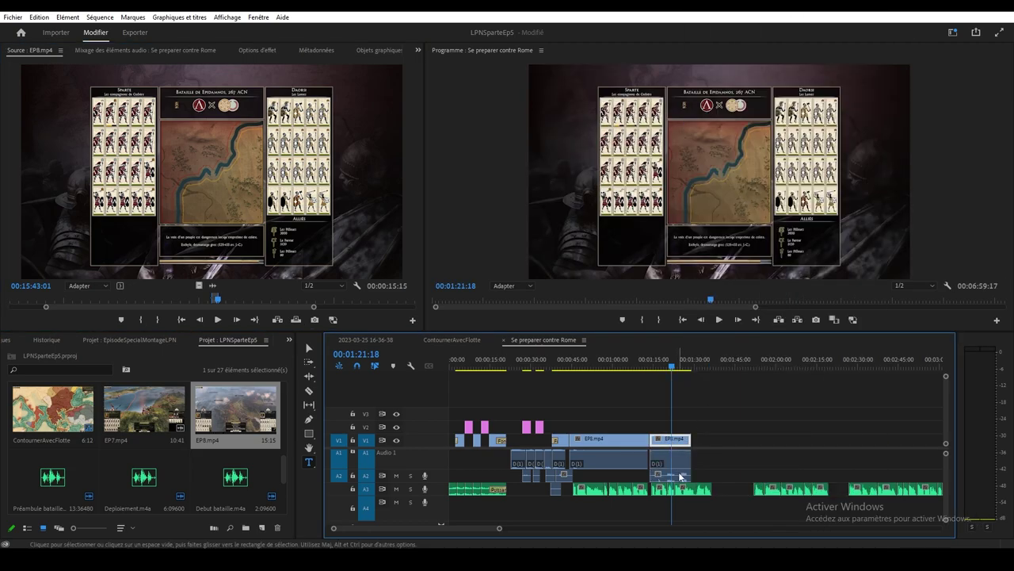
drag(679, 476, 712, 436)
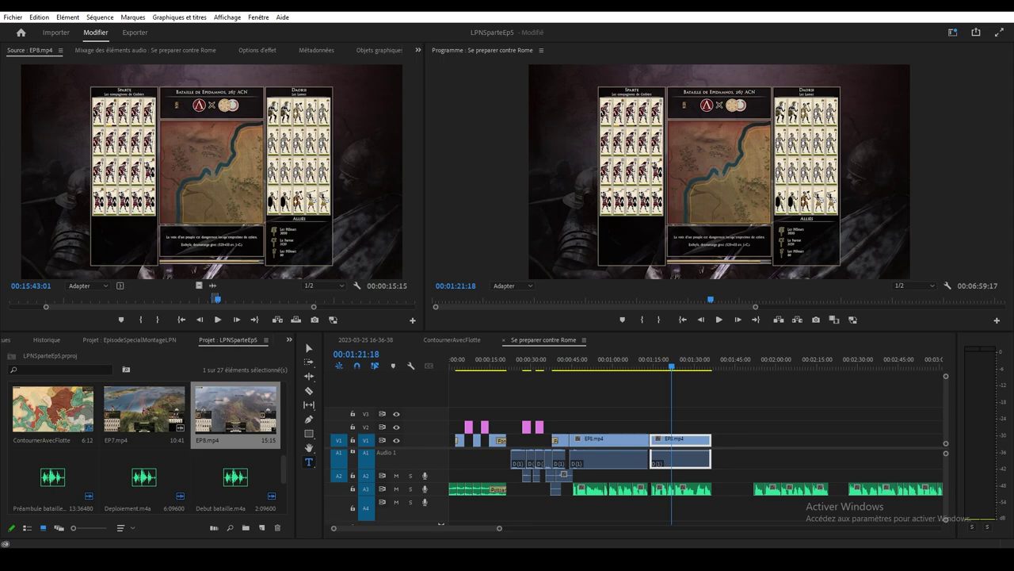
click(961, 336)
key(ctrl+s)
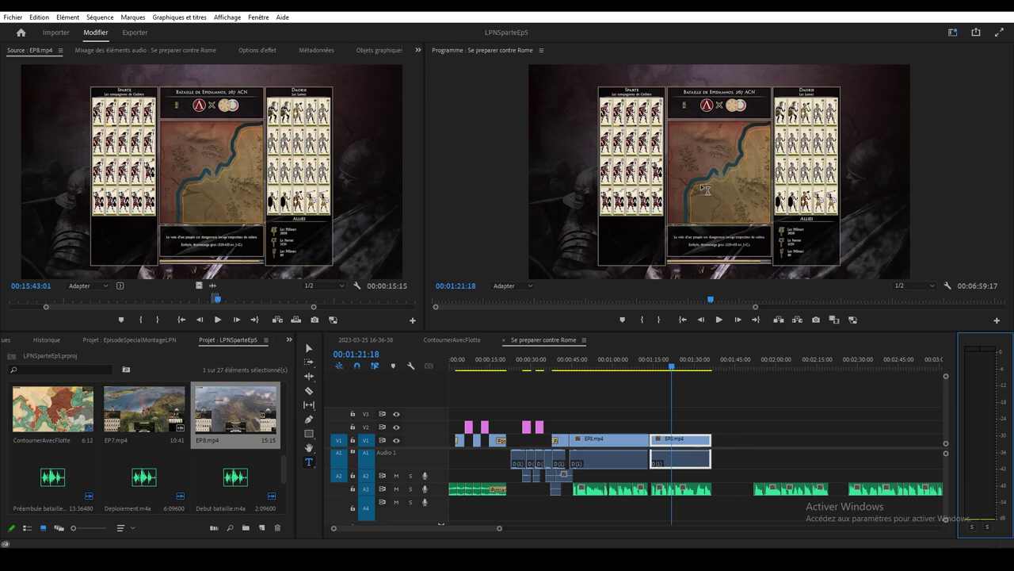
Step: Open the effect controls for the loading-screen EP8.mp4 clip
click(252, 51)
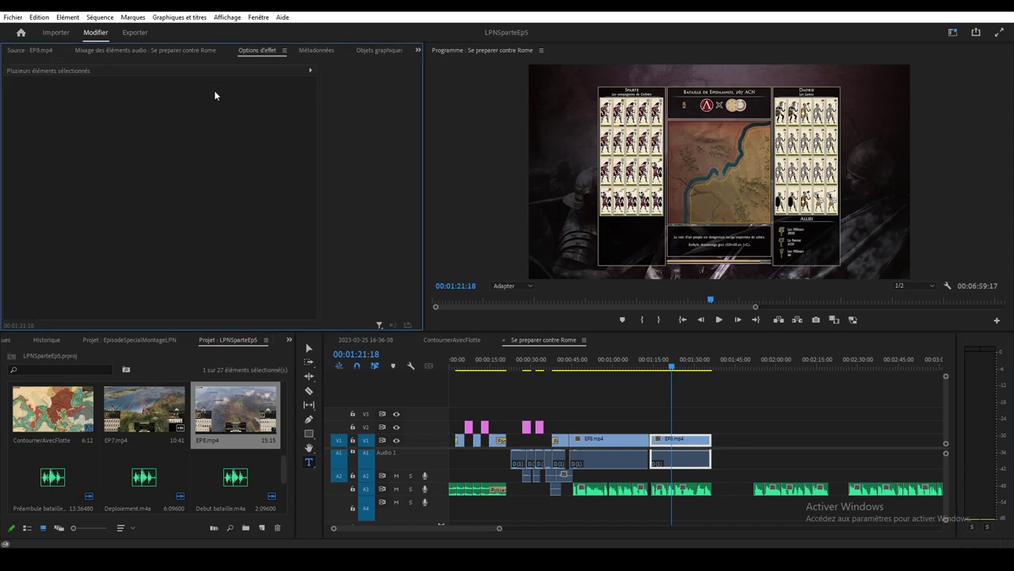
double_click(686, 440)
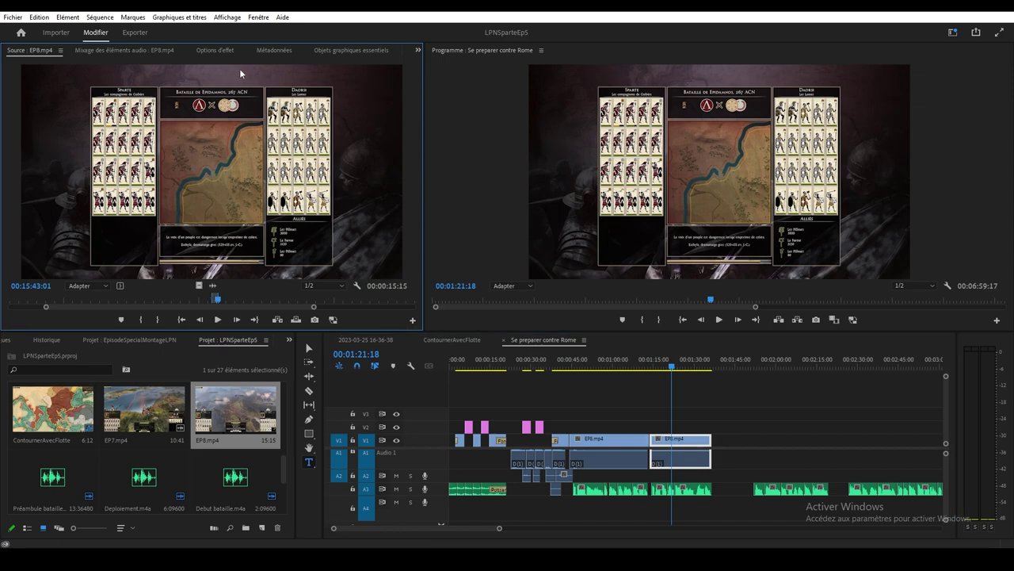
click(227, 51)
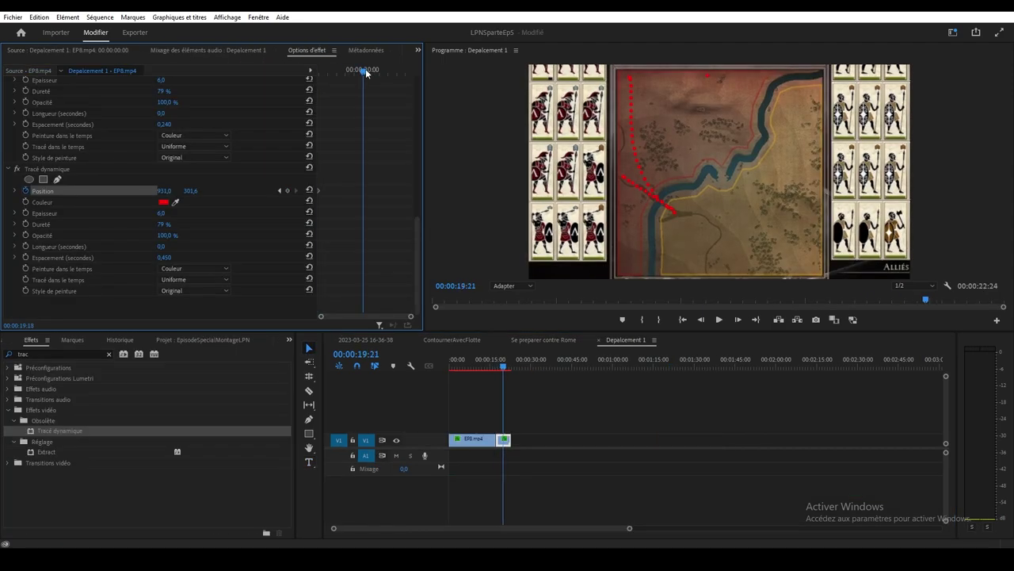
Step: At 00:00:22:02, keyframe the last Tracé dynamique's position at 965,3 / 557,1 by the river crossing, and set its spacing to 0,340
drag(366, 71, 400, 72)
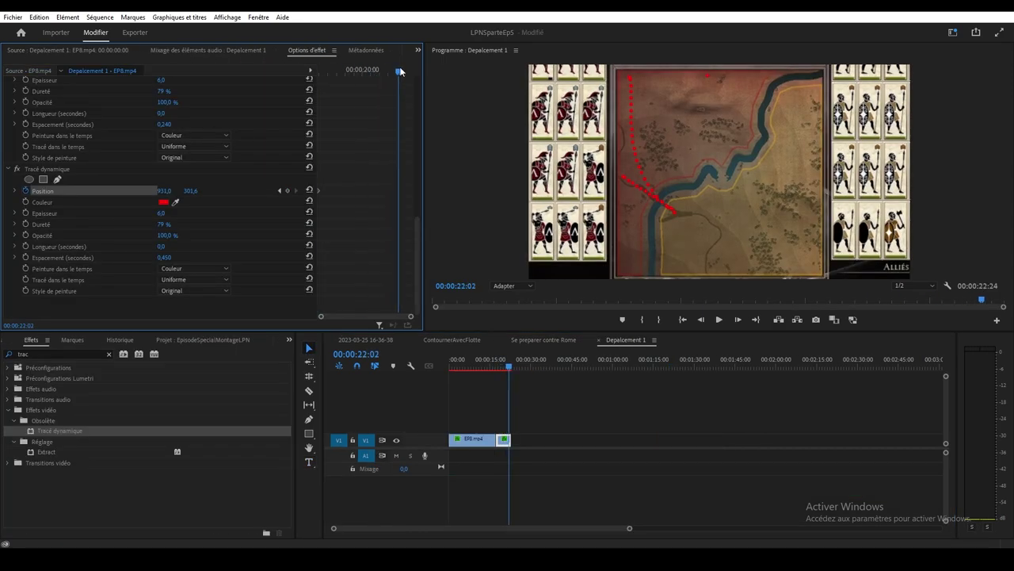
click(57, 169)
drag(714, 80, 708, 116)
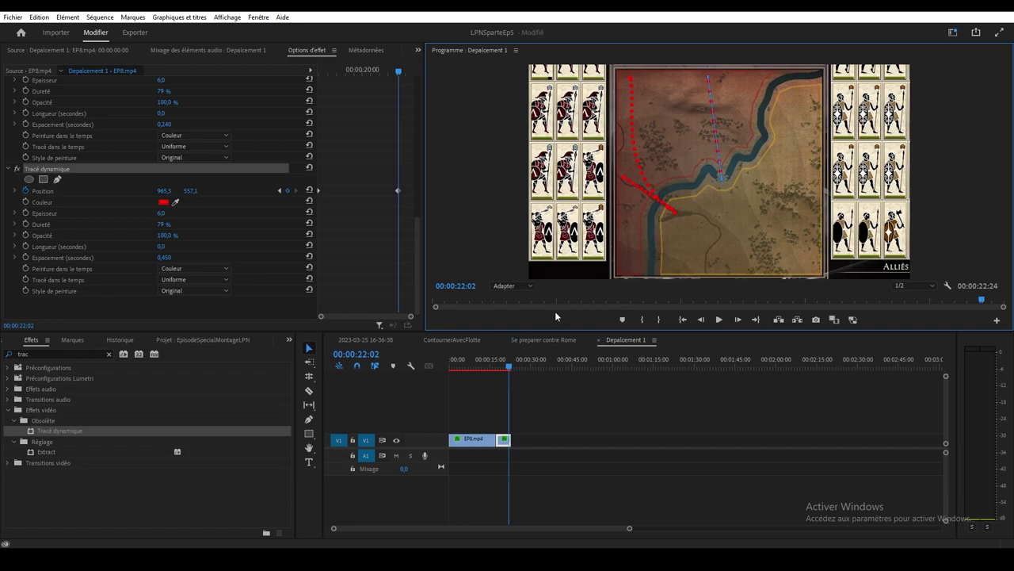
drag(164, 257, 190, 257)
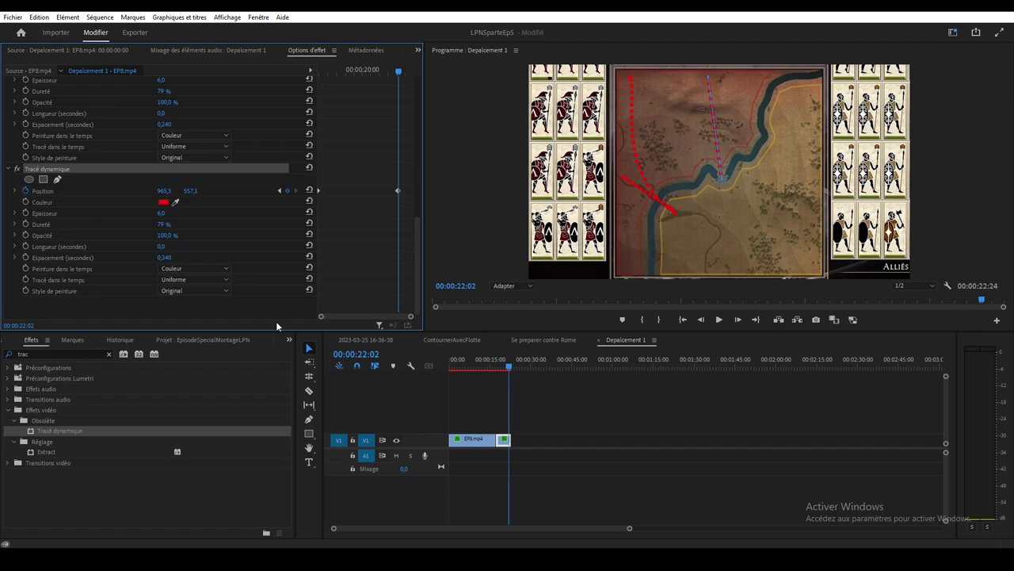
Step: Return to the "Se preparer contre Rome" sequence and replay the nested Depalcement 1 animation from its start at about 00:01:15
click(543, 339)
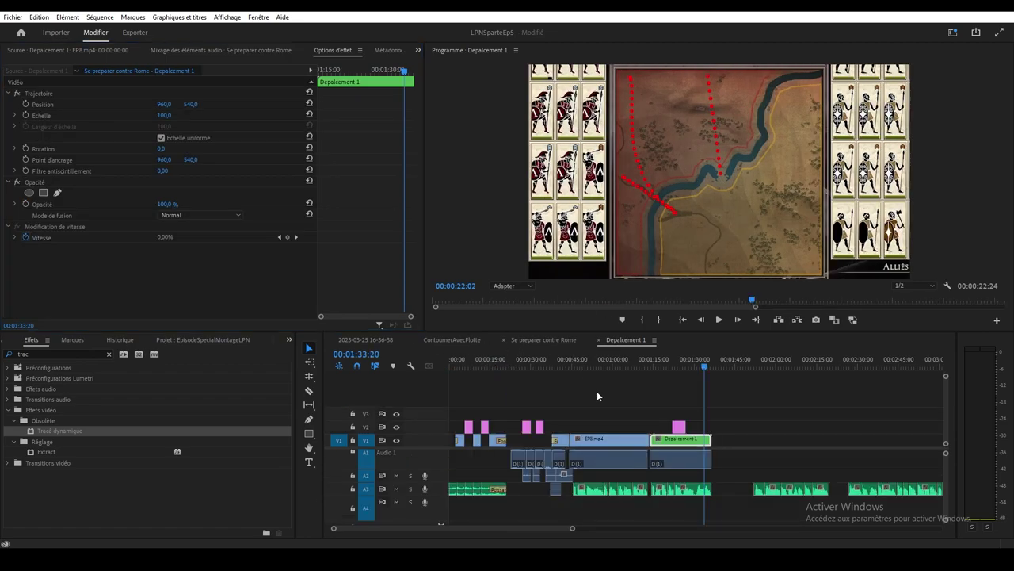
click(653, 368)
key(space)
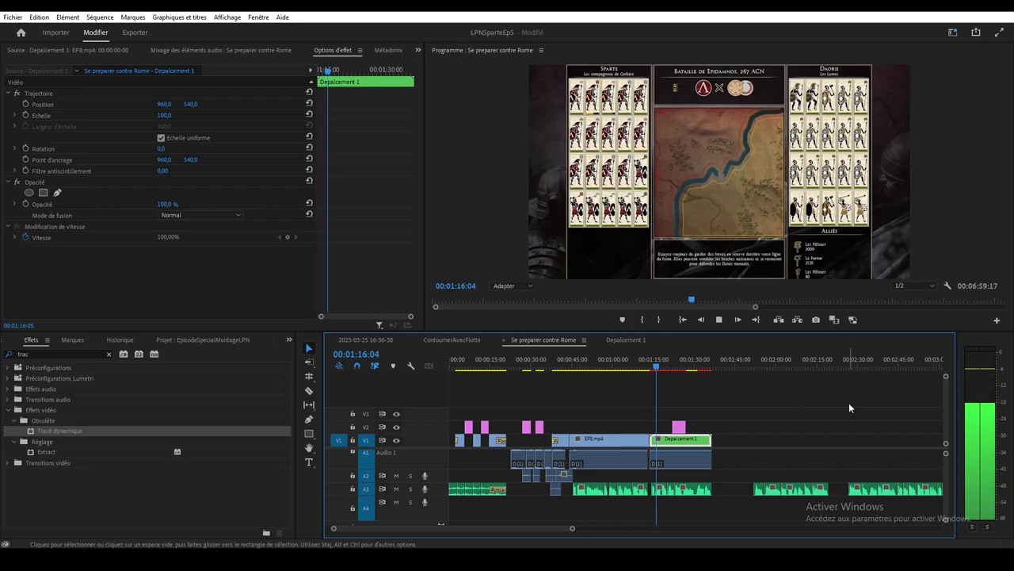
Step: Save the project and move the next group of narration clips on A3 directly after the end of Depalcement 1
key(ctrl+s)
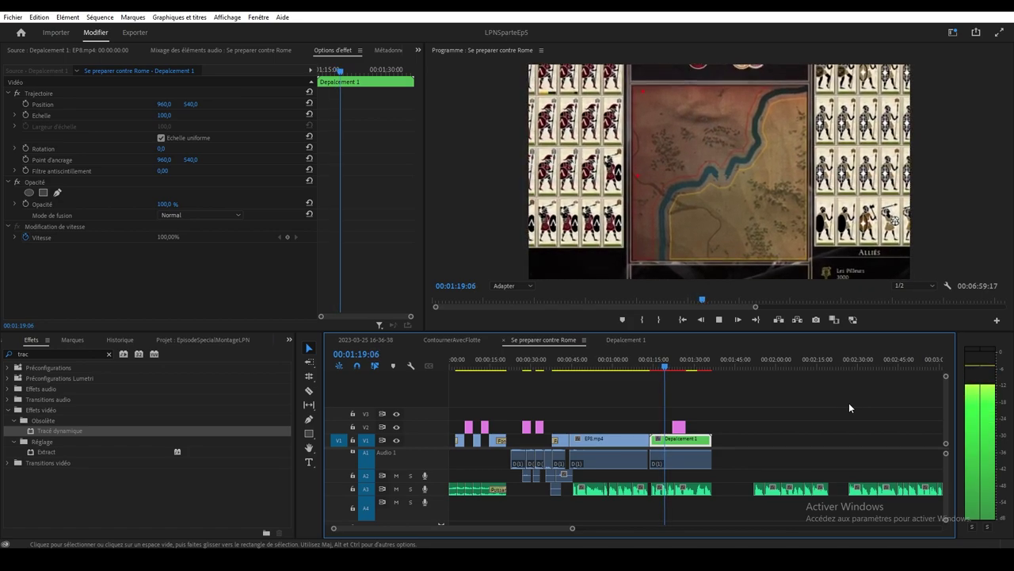
drag(788, 461, 738, 498)
click(746, 510)
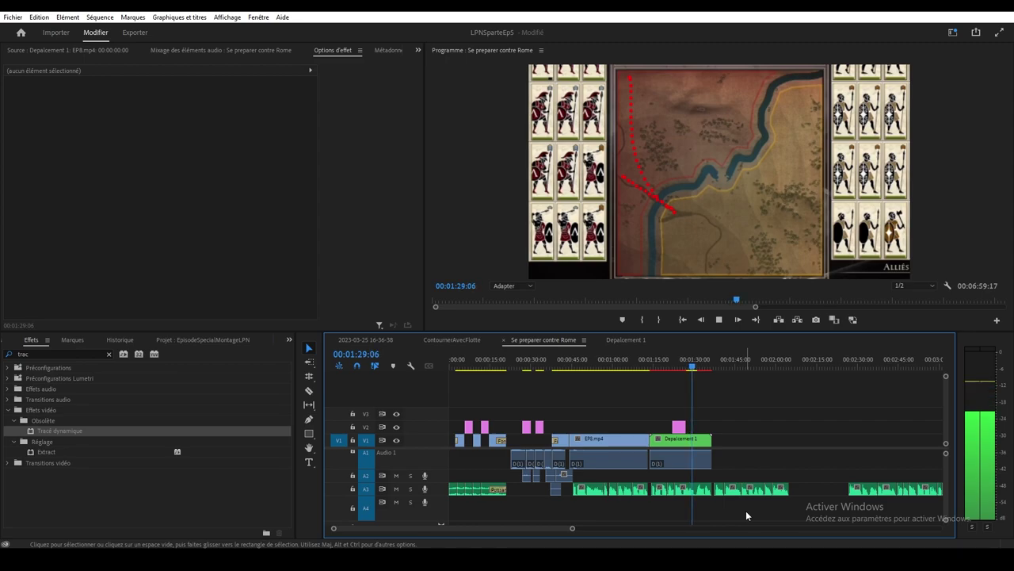
Step: Apply the default transition at the cut between EP8.mp4 and Depalcement 1 on V1, and stop playback
right_click(651, 440)
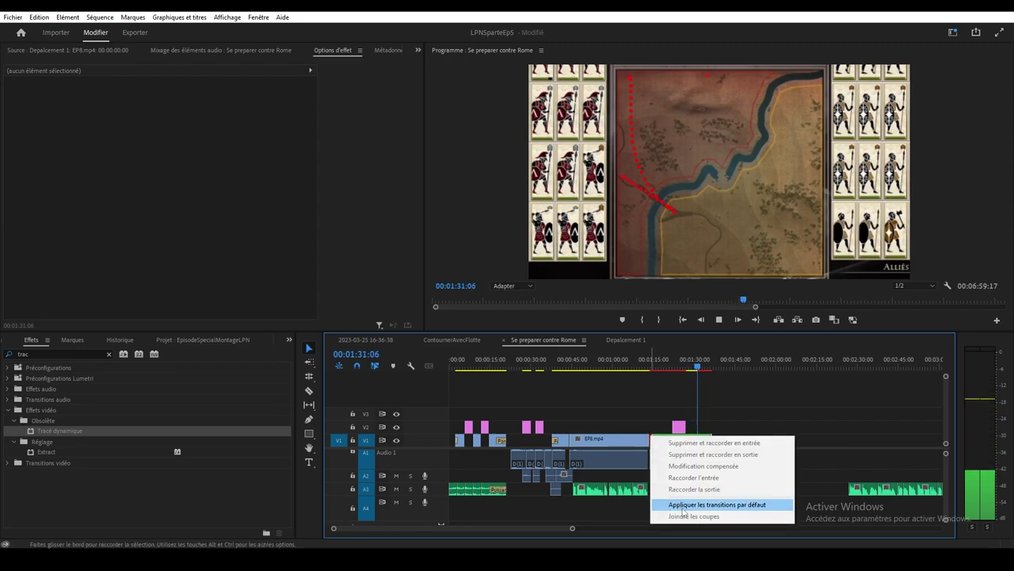
click(717, 504)
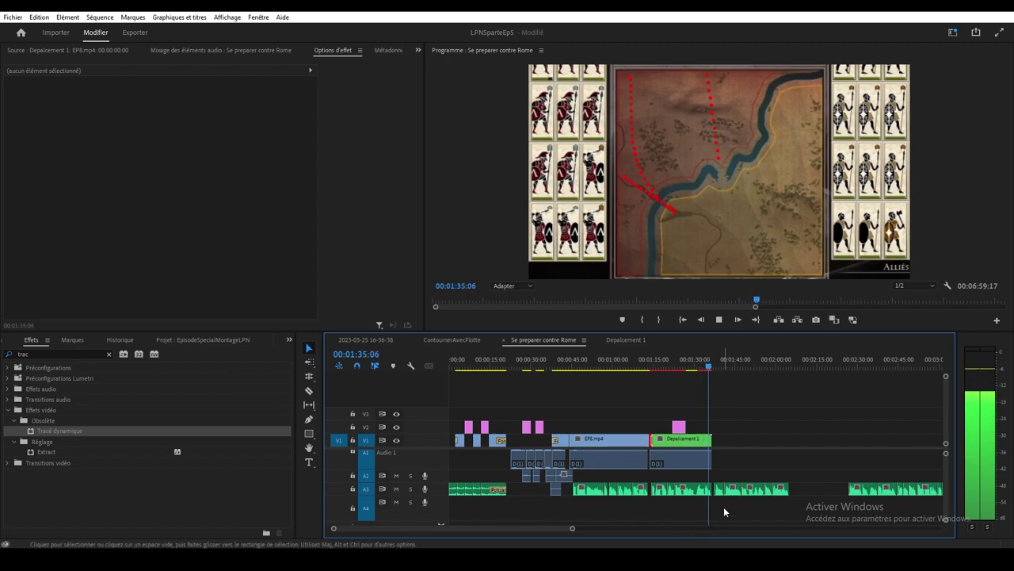
key(space)
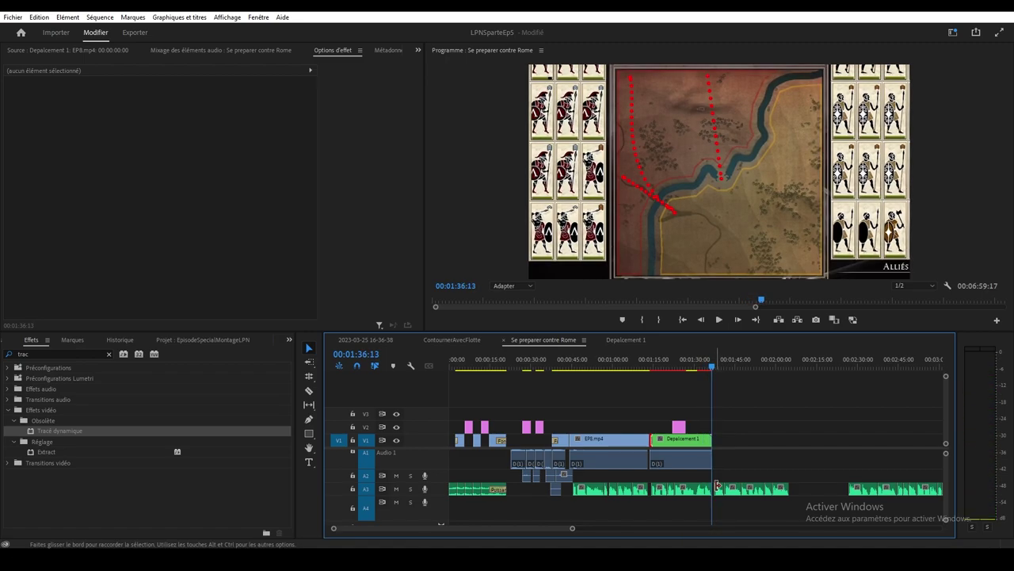
Step: Extend the Formes graphic on V2 to the end of Depalcement 1 and replay the passage from 00:01:12:18
drag(712, 363, 679, 363)
drag(685, 421, 711, 421)
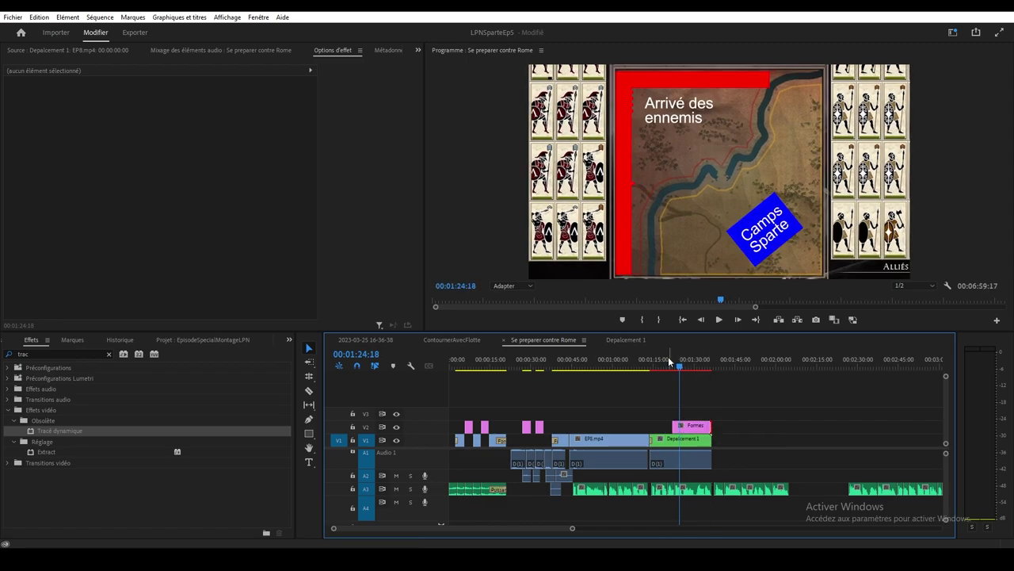
click(647, 364)
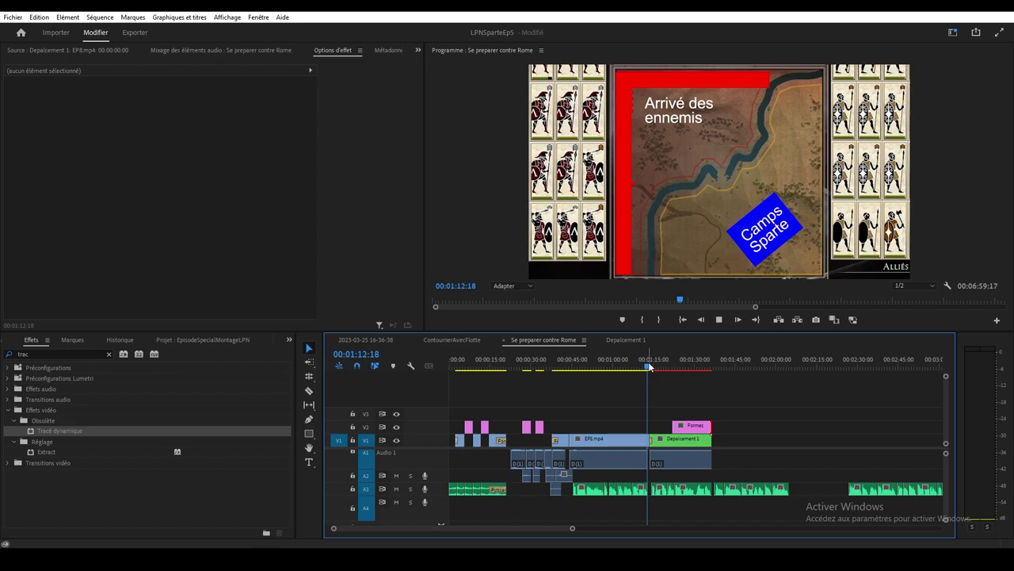
key(space)
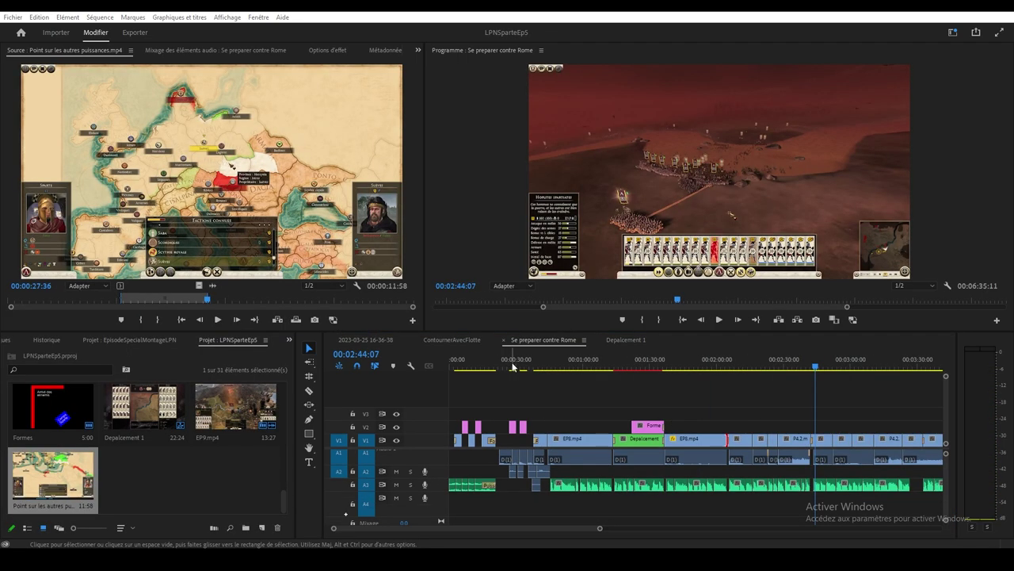
Step: Look over the assembled timeline and play the sequence from its beginning to the start of Depalcement 1, checking titles, footage and narration
drag(533, 366, 557, 366)
drag(542, 529, 655, 529)
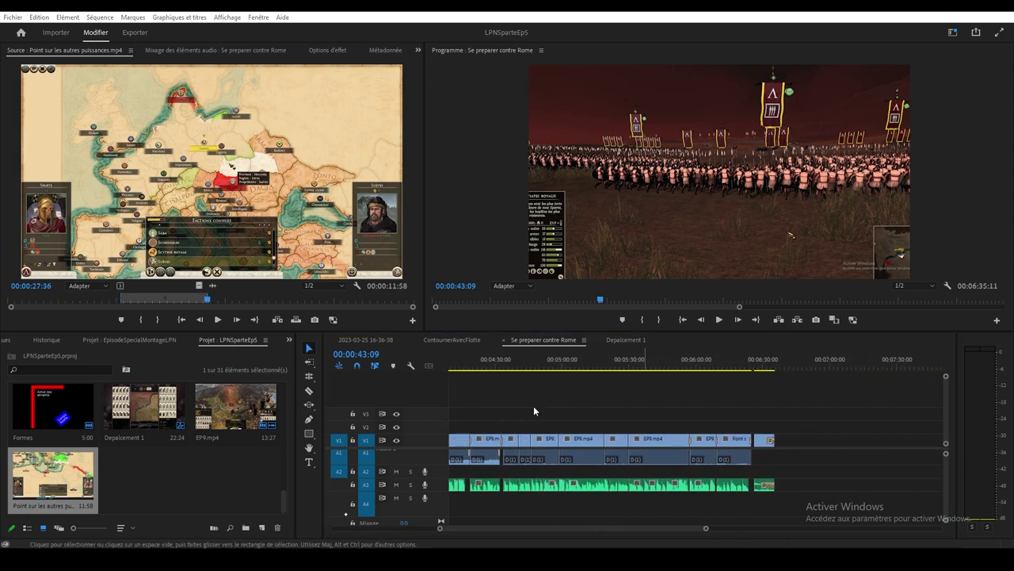
drag(527, 525, 419, 527)
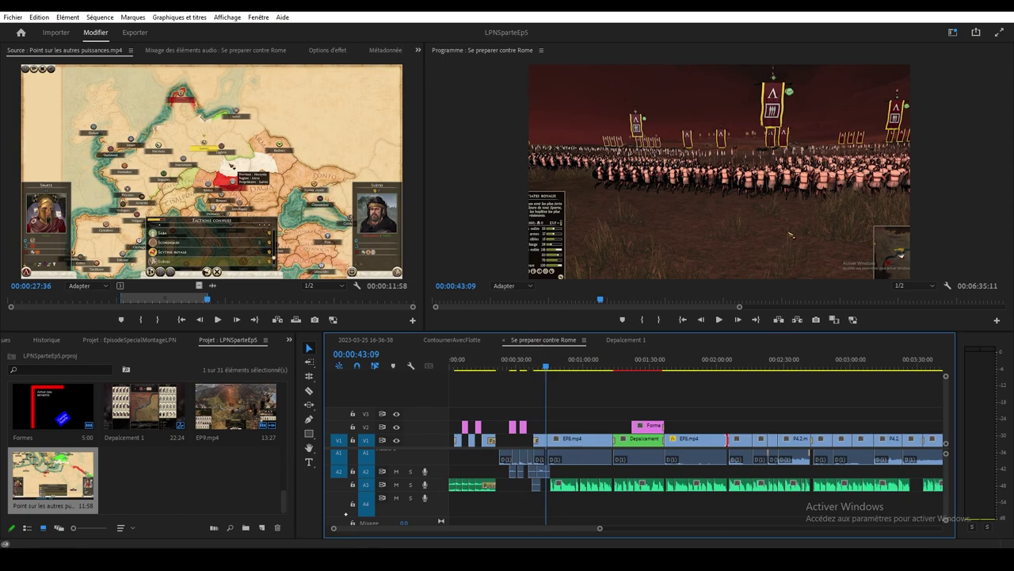
drag(599, 530, 546, 523)
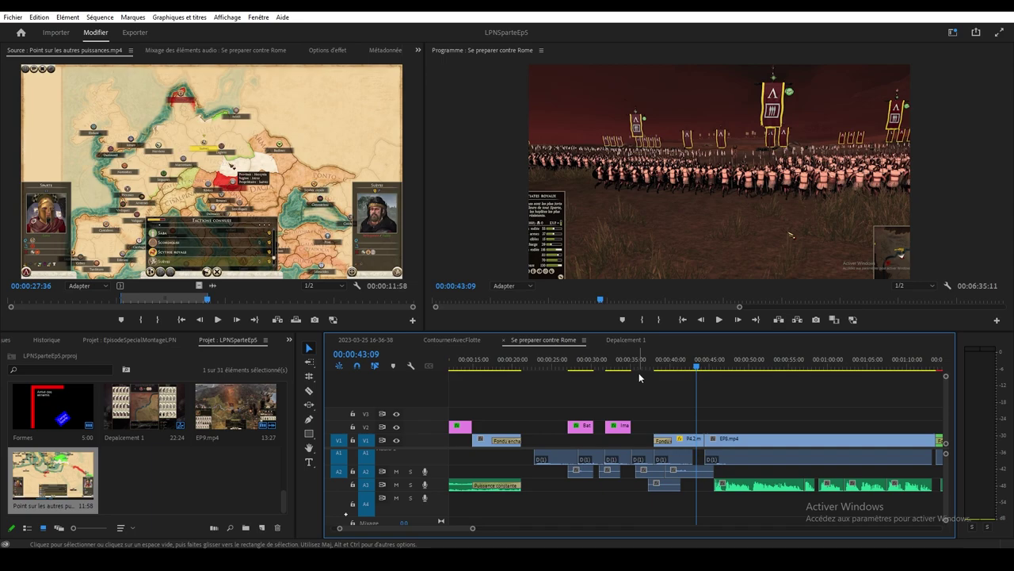
drag(472, 529, 445, 535)
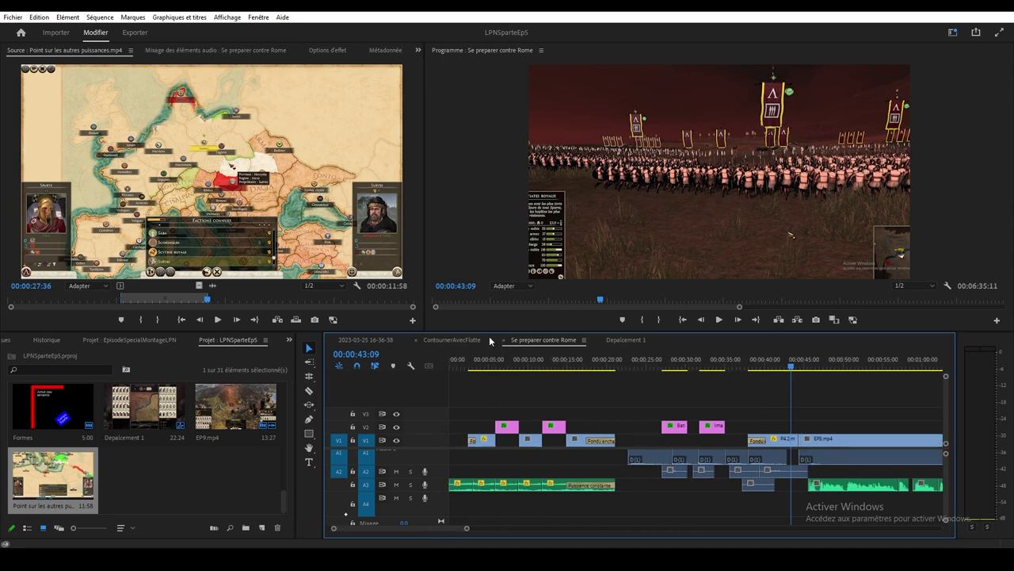
key(Home)
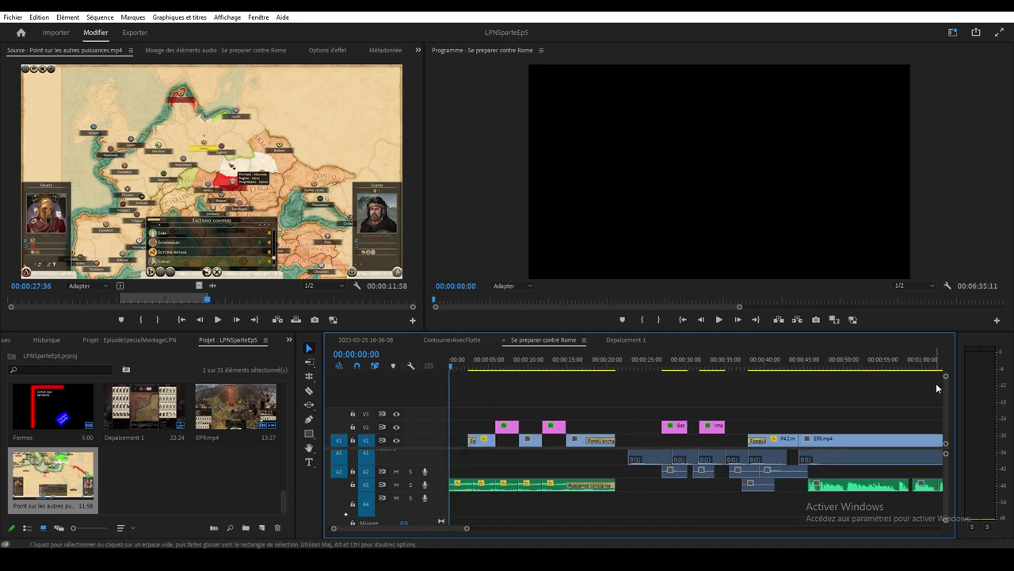
key(space)
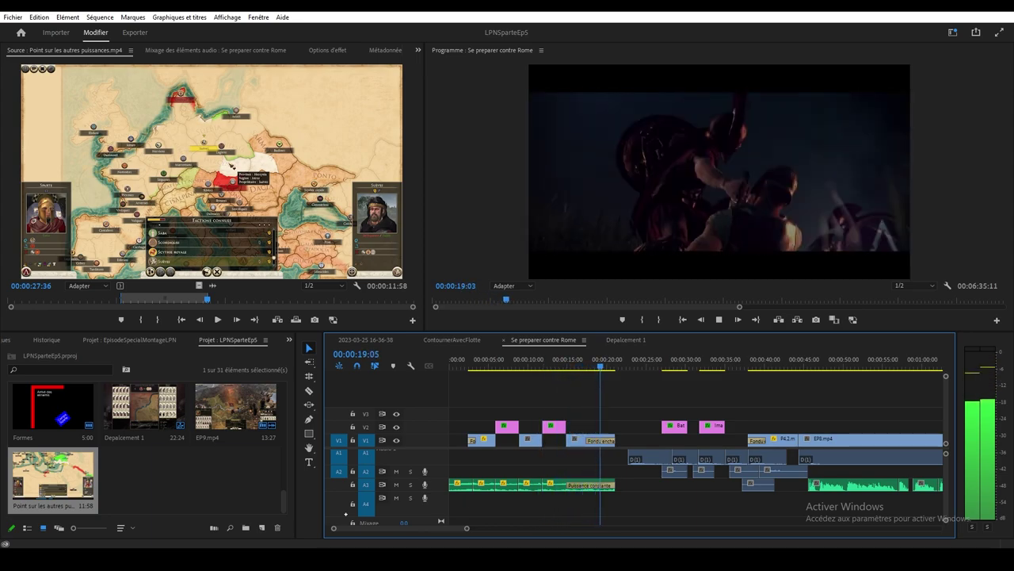
key(space)
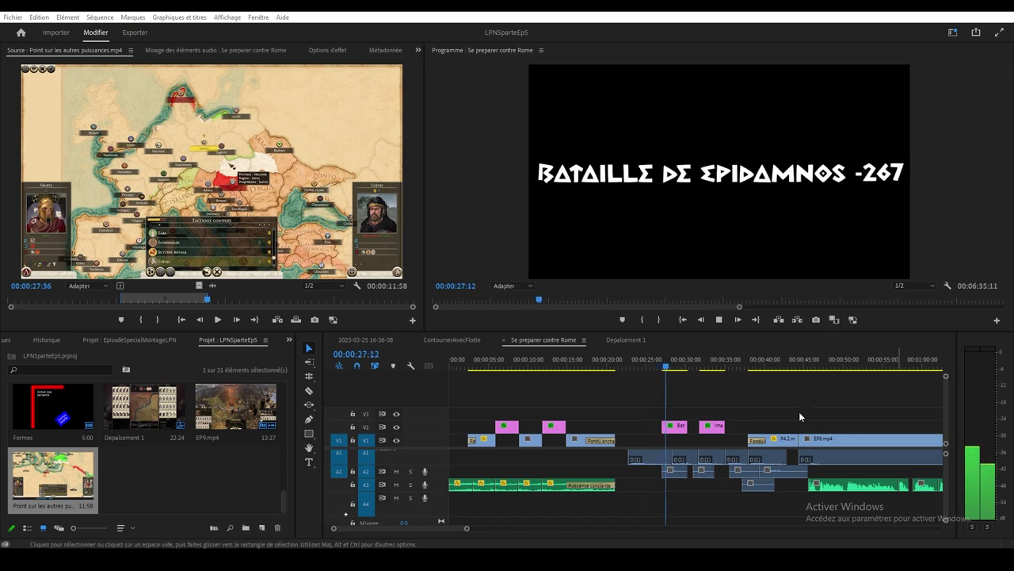
click(911, 328)
key(space)
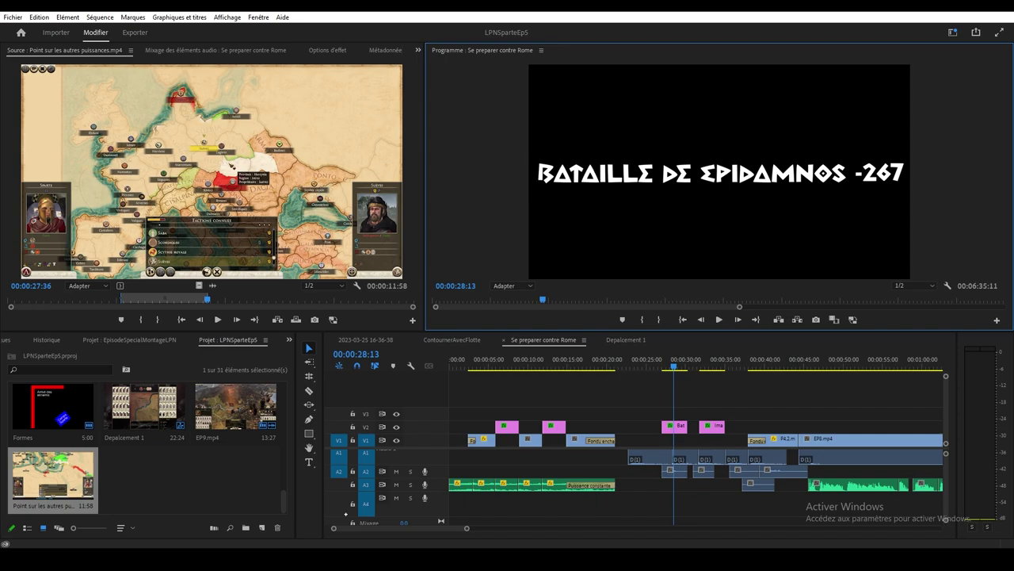
key(space)
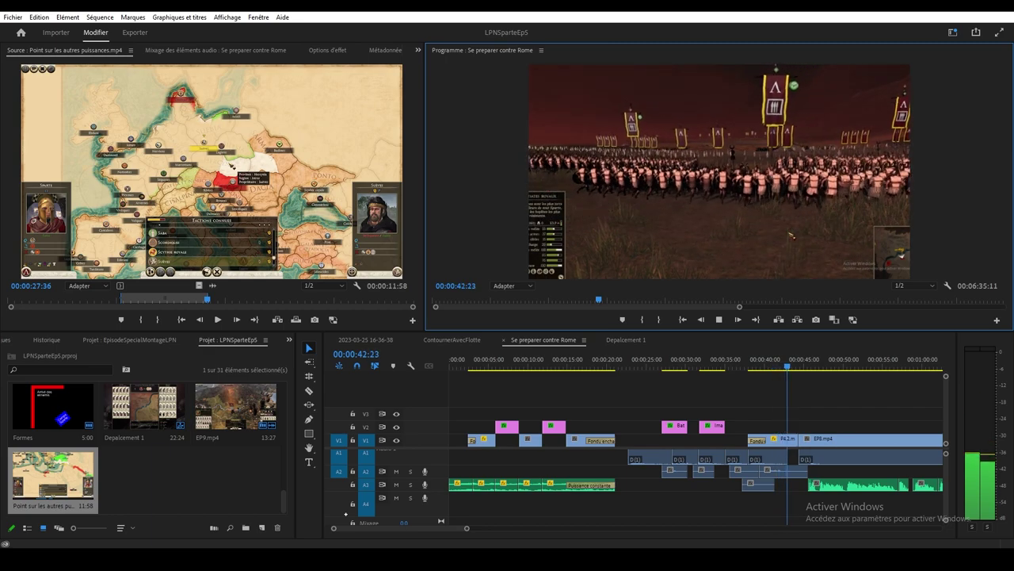
drag(442, 527, 454, 532)
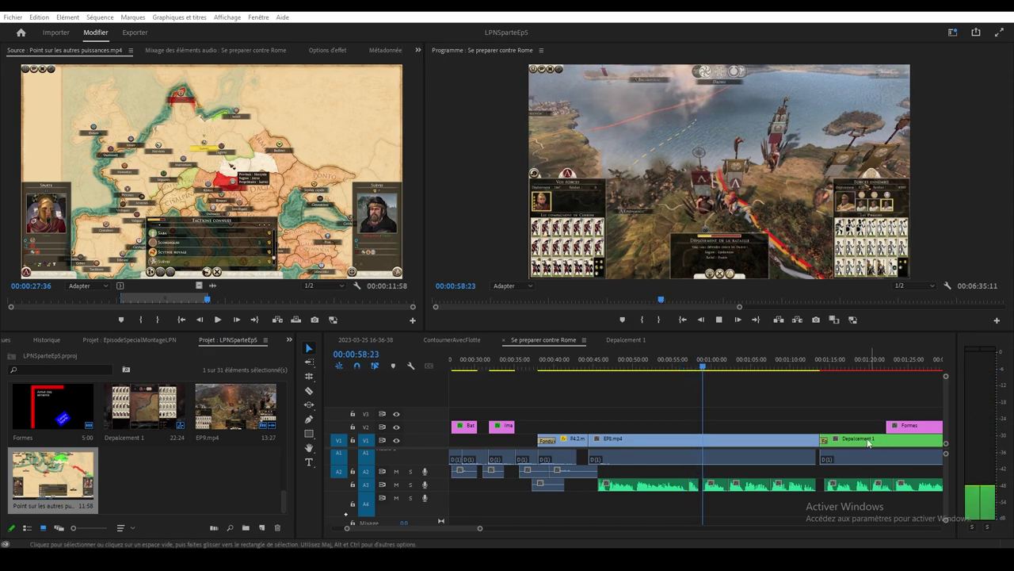
scroll(613, 501, down, 5)
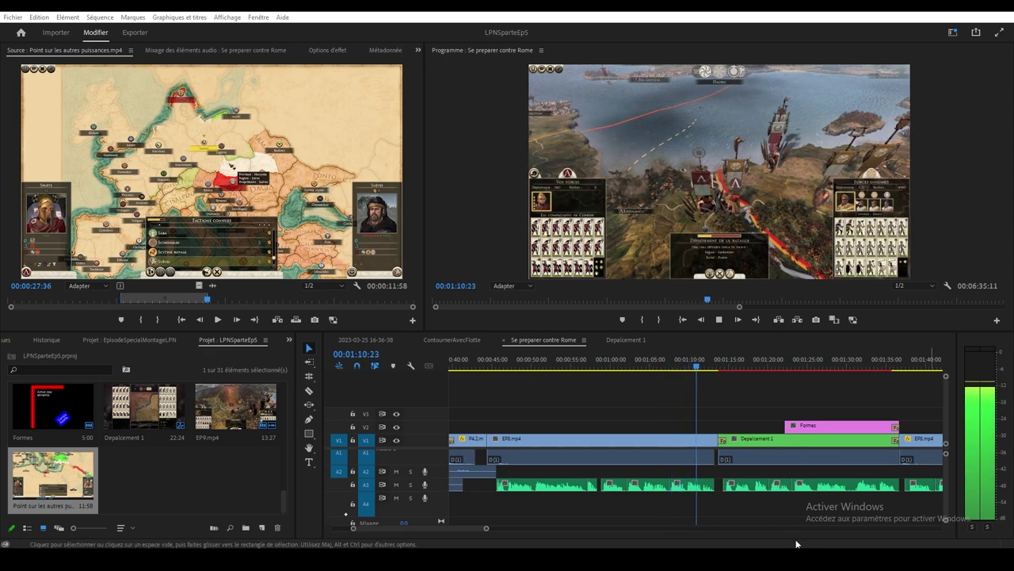
click(726, 505)
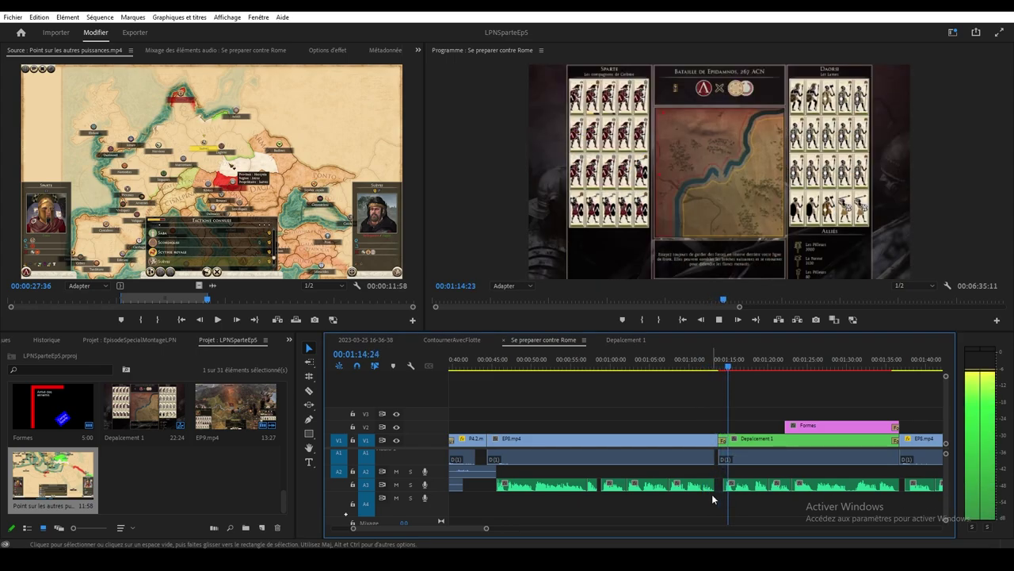
Step: Fit the whole sequence in the timeline, import Rome 2 Total War Full Soundtrack (HD).mp3 from the Musique folder, and open it as the source
key(End)
key(backslash)
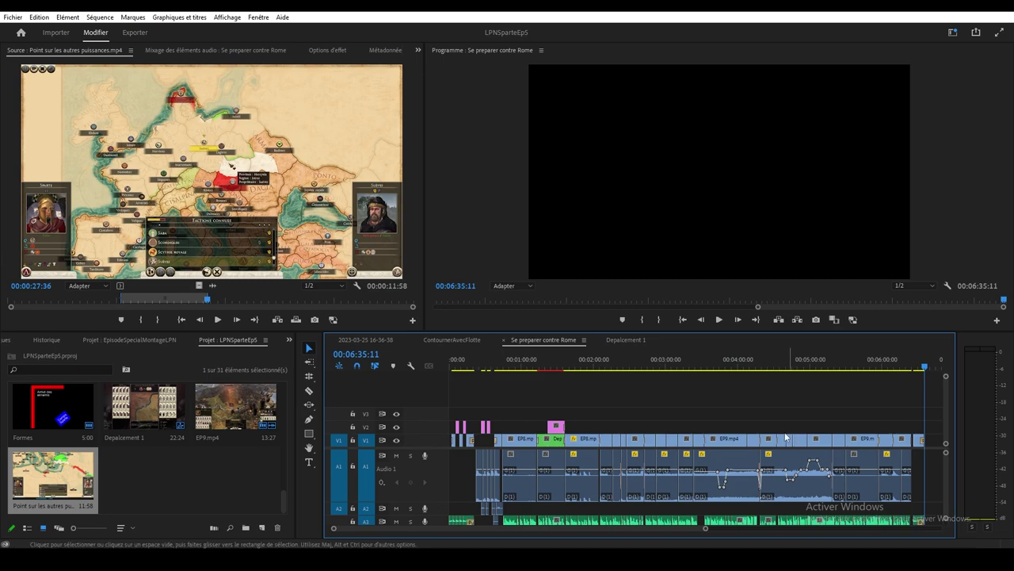
scroll(939, 475, down, 3)
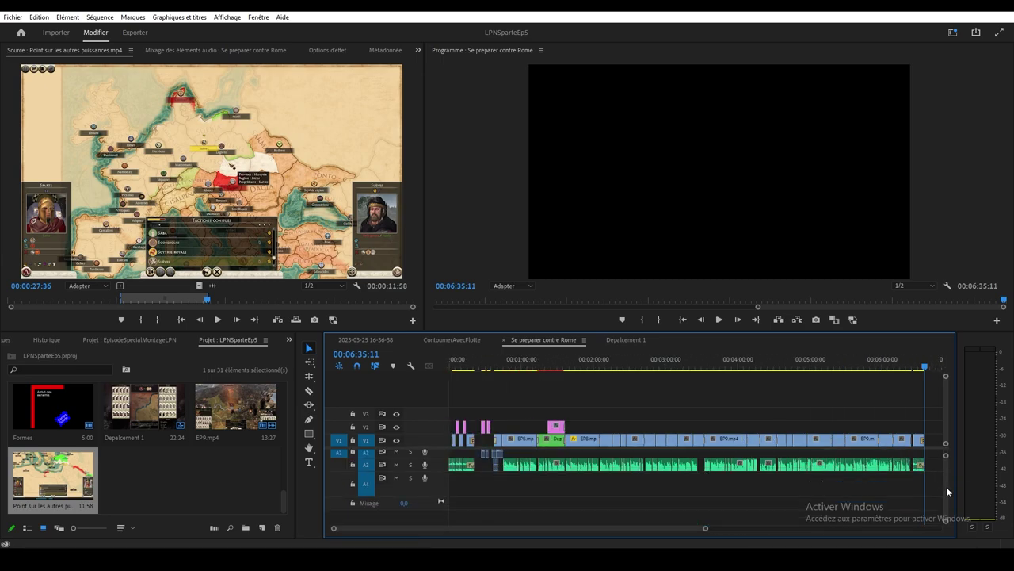
scroll(943, 473, up, 2)
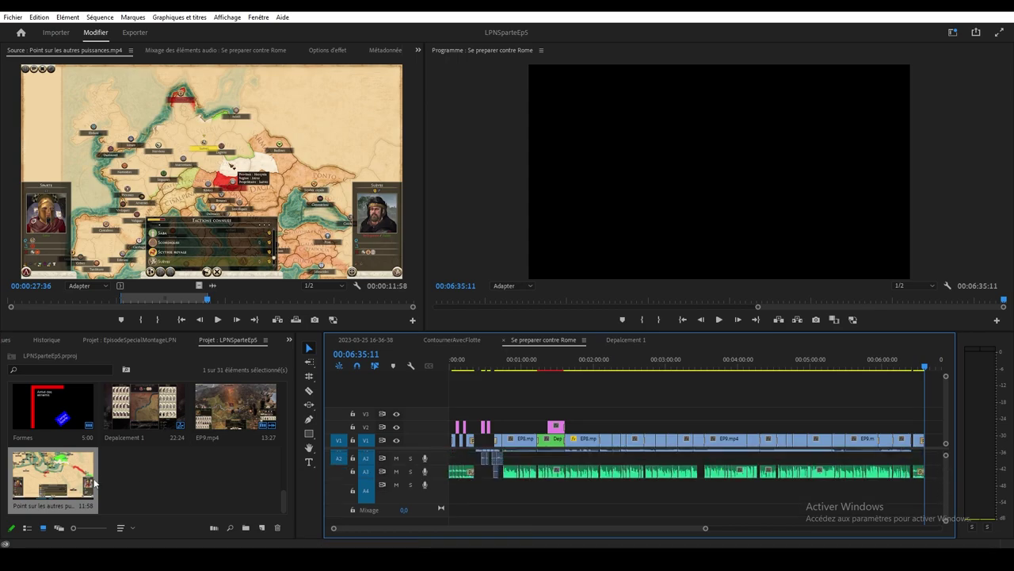
scroll(94, 458, up, 5)
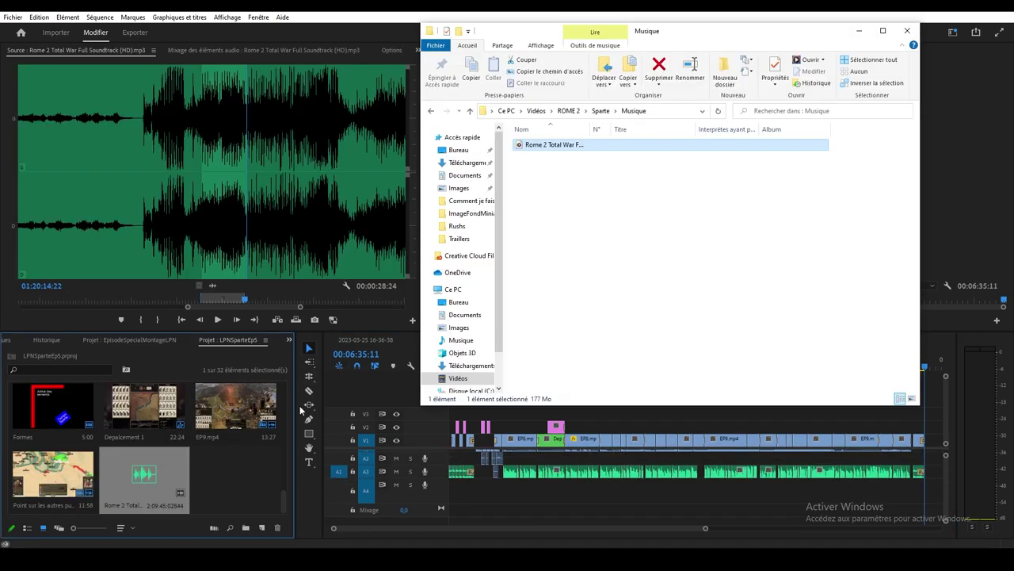
click(179, 458)
double_click(174, 458)
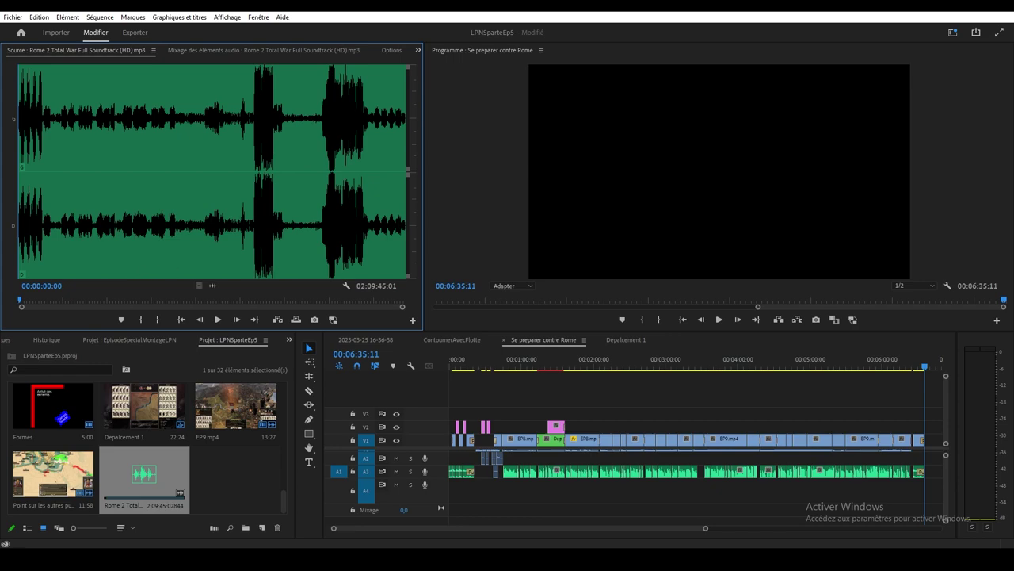
Step: Play the sequence from about 00:00:44, where the narration on A3 begins, to judge the mood the music needs
click(498, 366)
drag(507, 365, 504, 366)
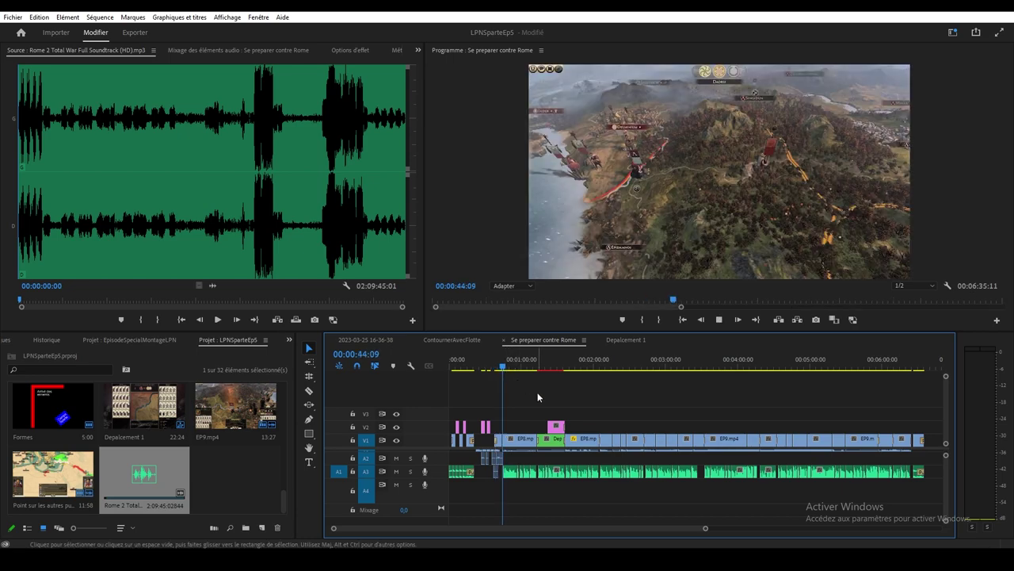
key(space)
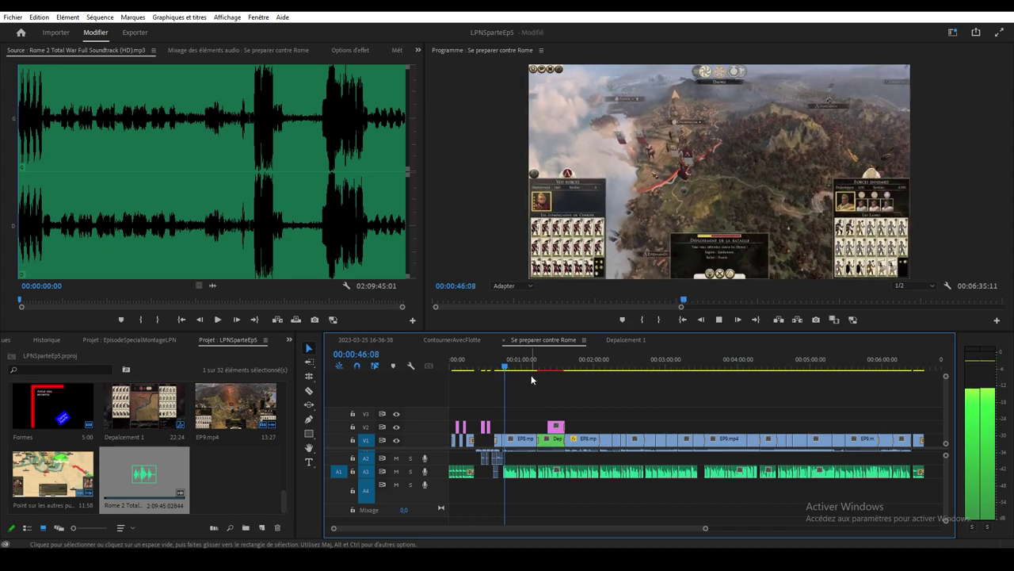
key(space)
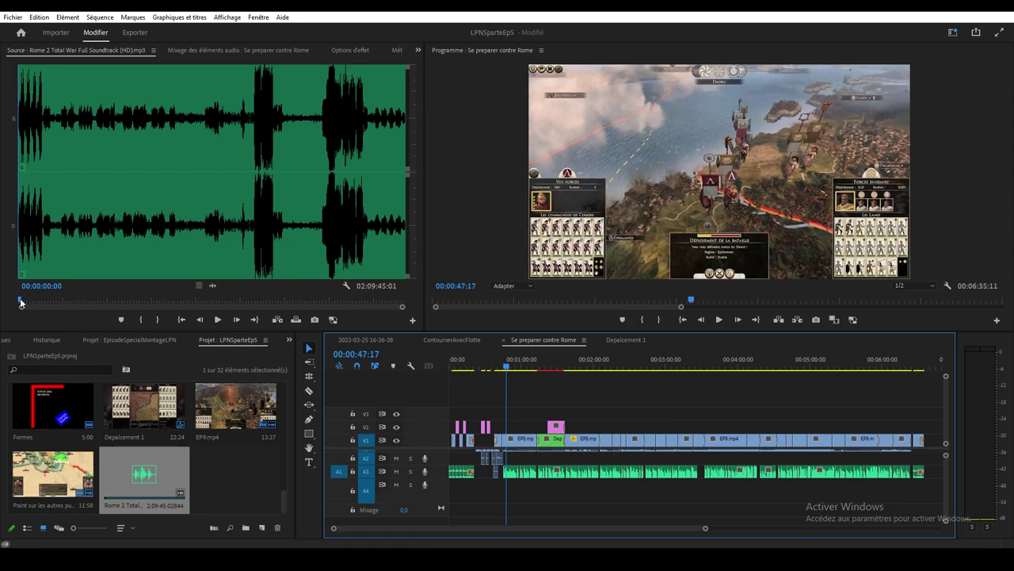
Step: Listen to the source soundtrack from 00:02:19 and mark an in point at about 00:02:28
click(23, 302)
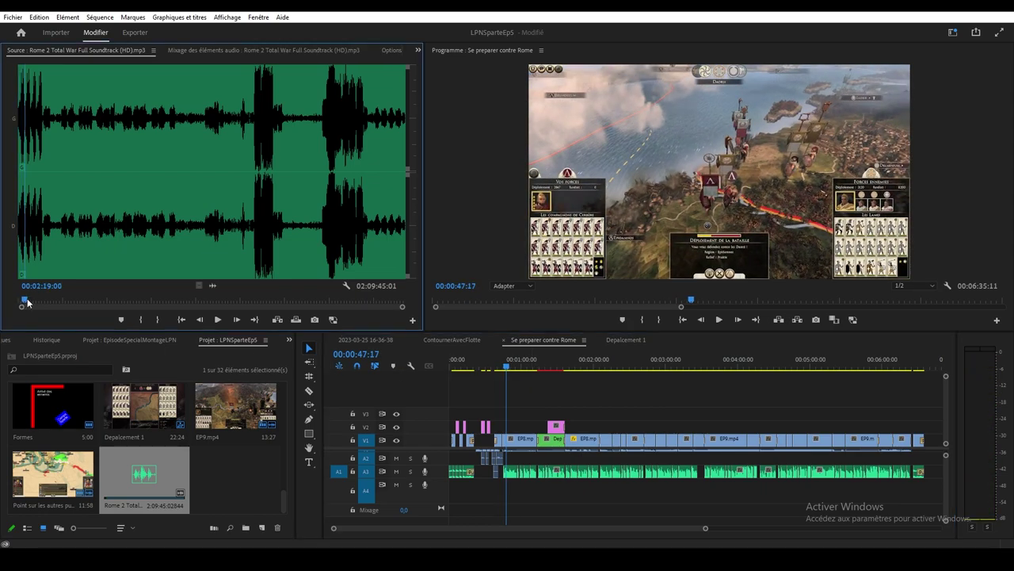
key(space)
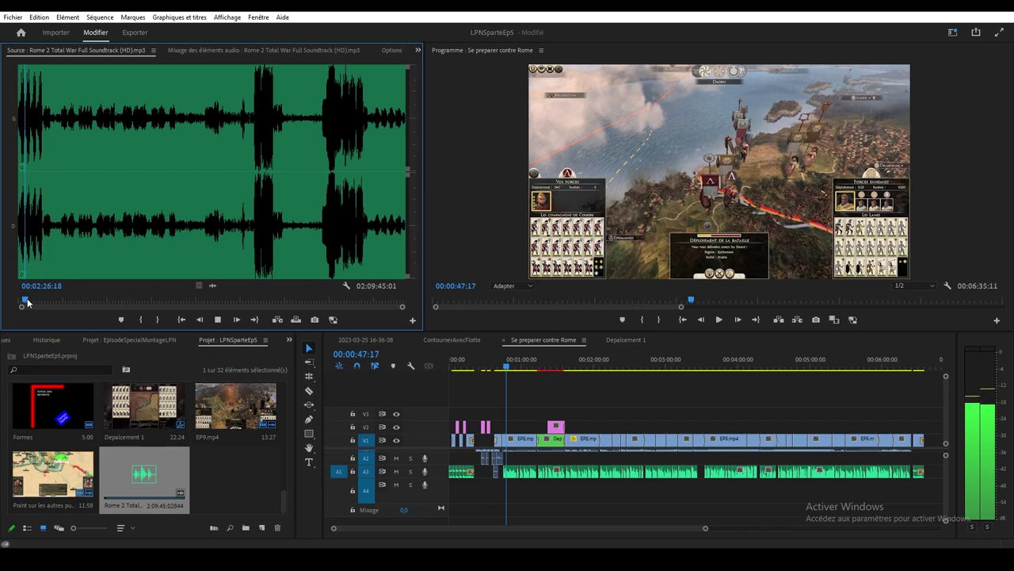
key(i)
key(space)
key(space)
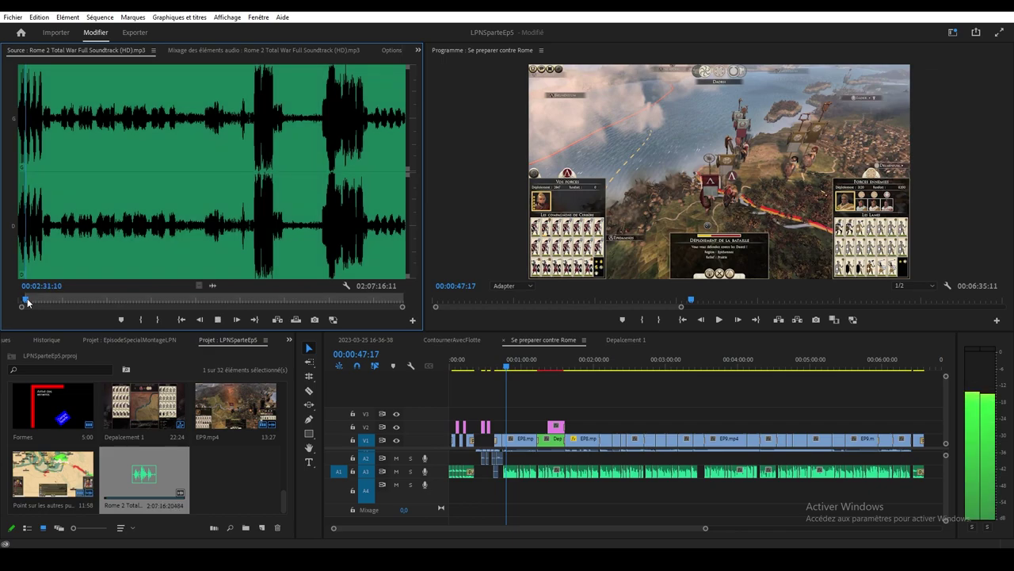
Step: Audition the source soundtrack around 00:08:58 and 00:11:35, and mark a new in point at about 00:14:26
drag(27, 302, 45, 300)
key(space)
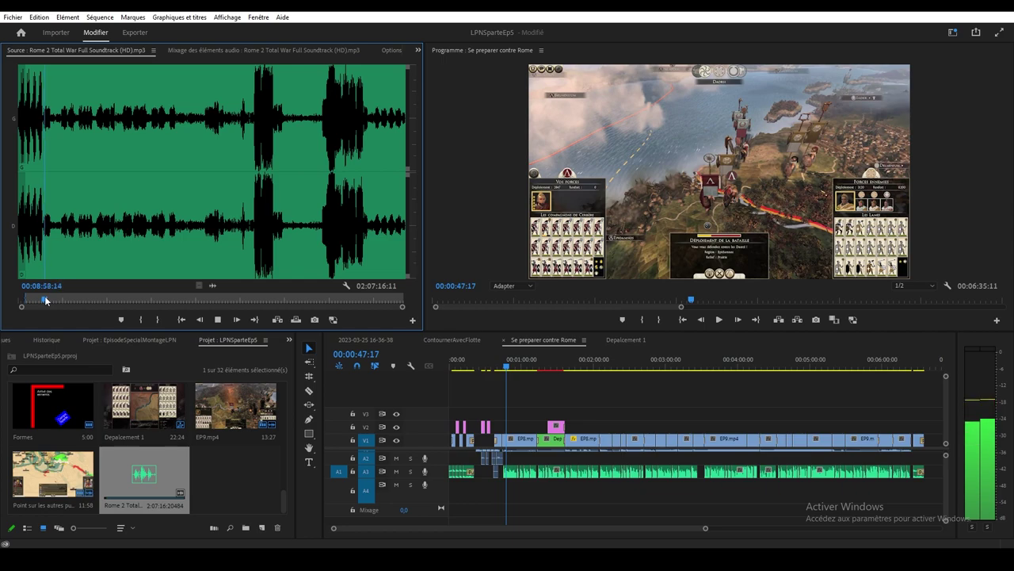
drag(46, 301, 61, 302)
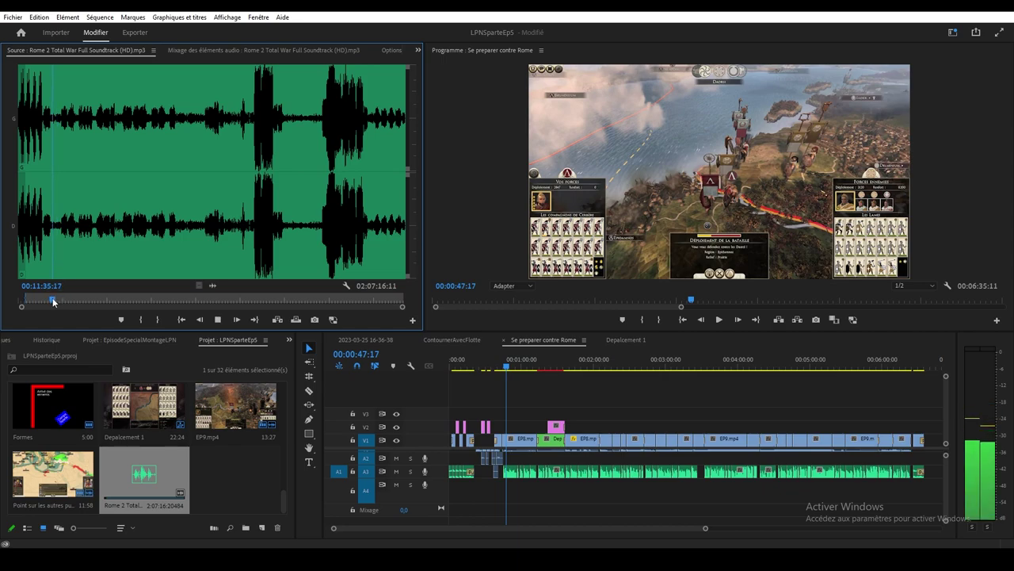
drag(53, 301, 63, 302)
key(i)
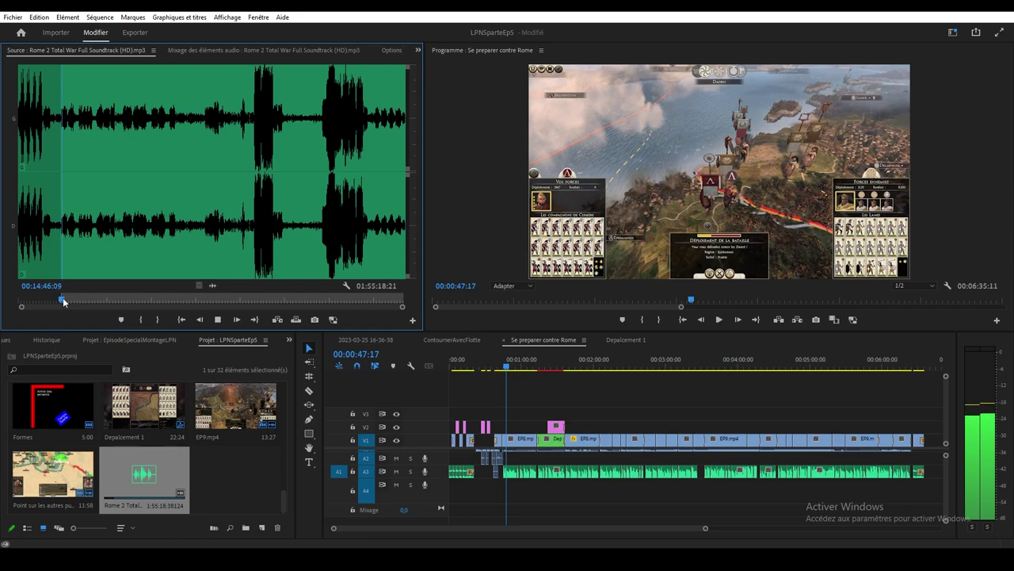
Step: Audition the source soundtrack around 00:16:55 and 00:20:36 for a passage that suits the narration
drag(64, 301, 70, 302)
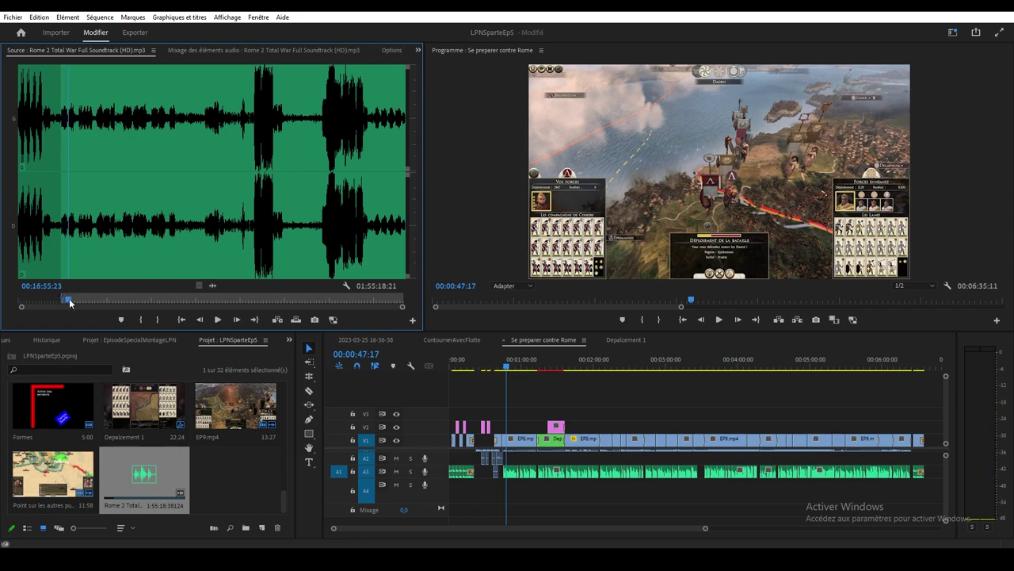
key(space)
drag(70, 302, 77, 304)
click(79, 302)
key(space)
key(space)
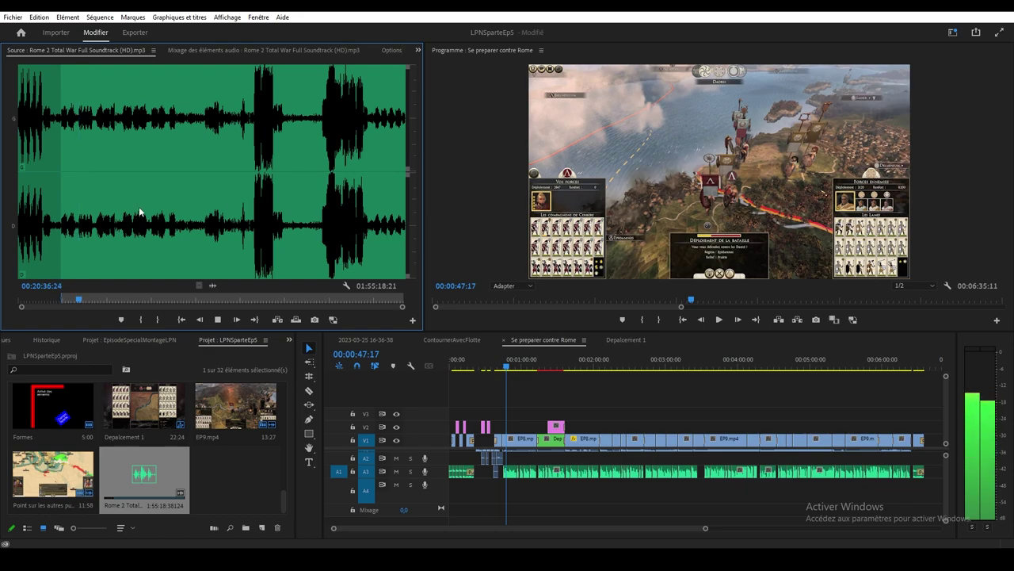
Step: Mark a new in point at about 00:26:22 in the source soundtrack and listen from there
click(92, 302)
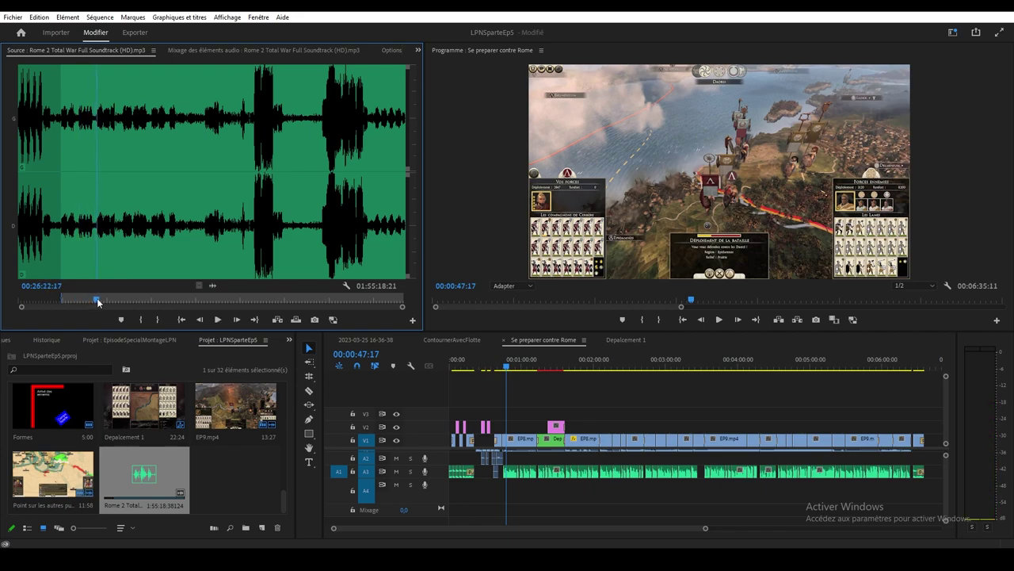
key(i)
key(space)
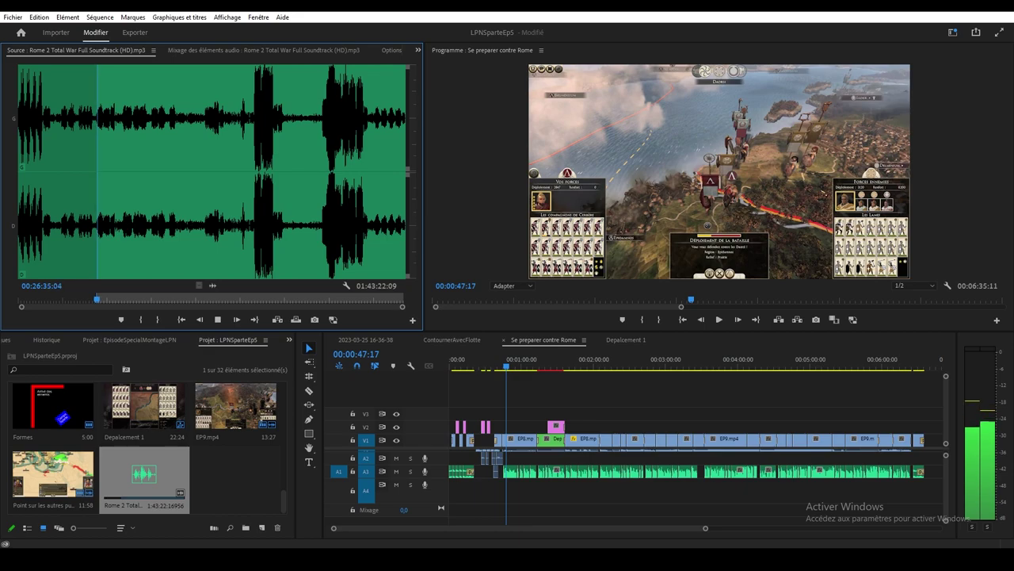
Step: Audition the source soundtrack from about 00:29:03 and again from about 00:30:50
drag(97, 301, 104, 303)
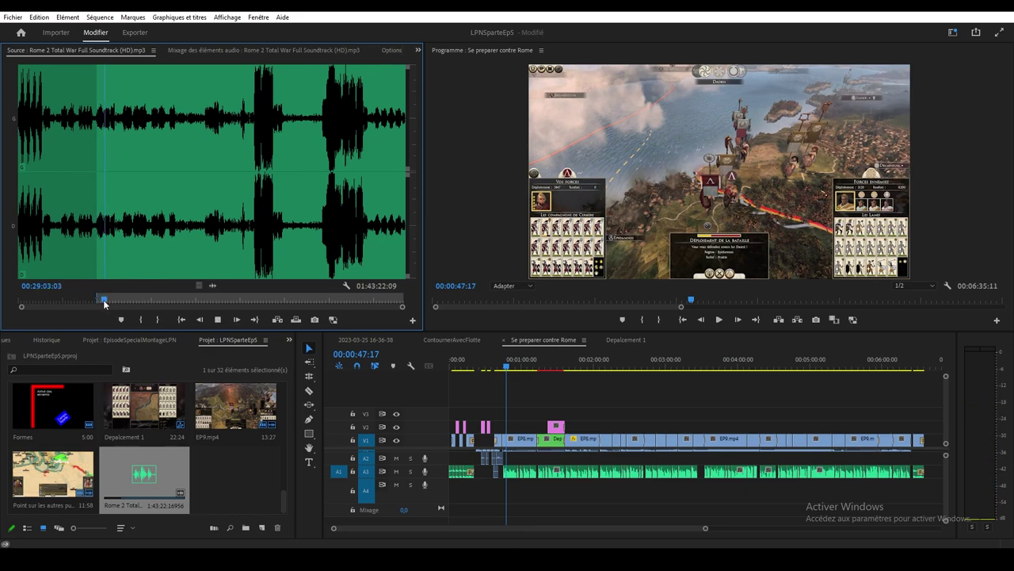
key(space)
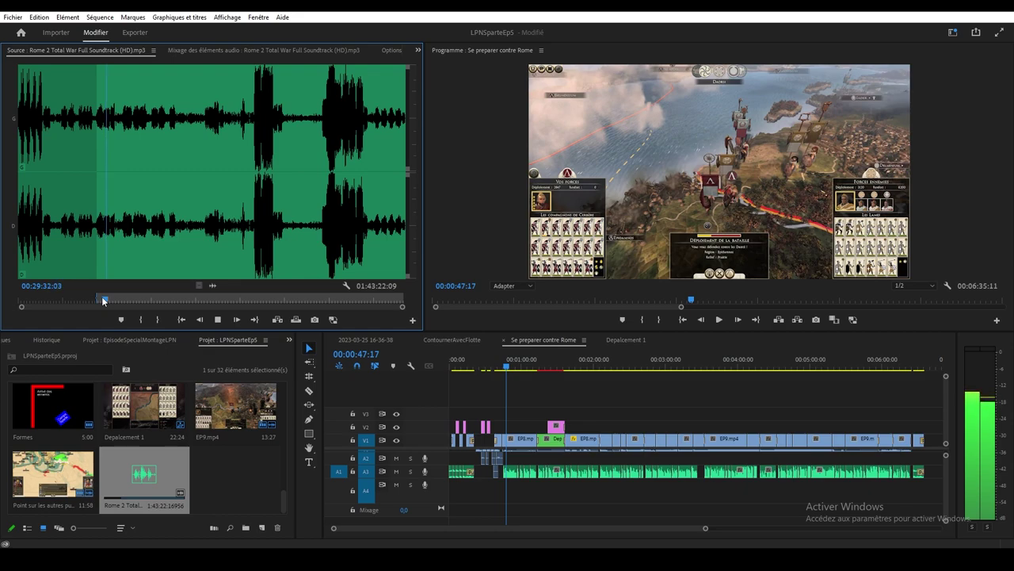
drag(106, 302, 110, 302)
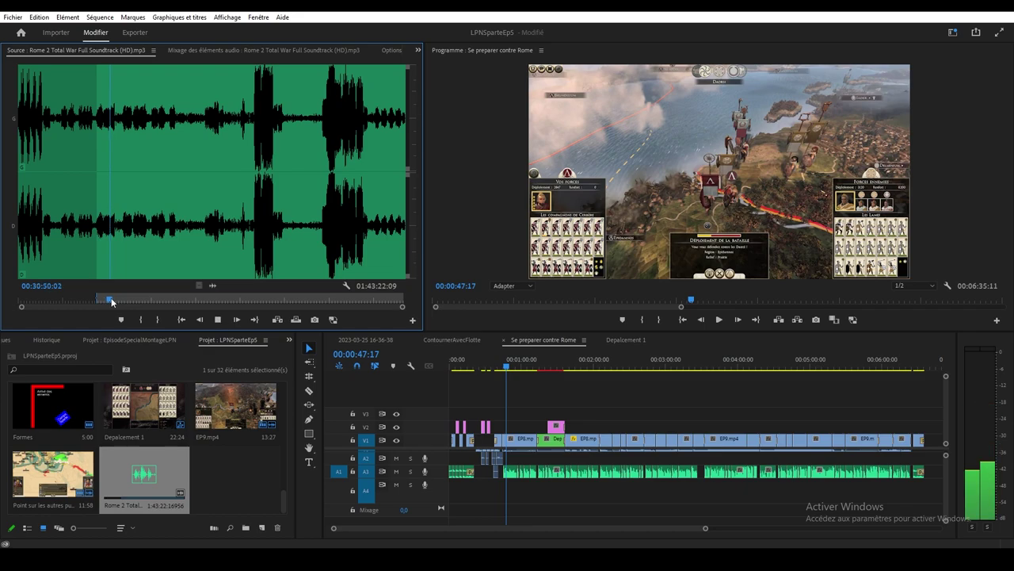
key(space)
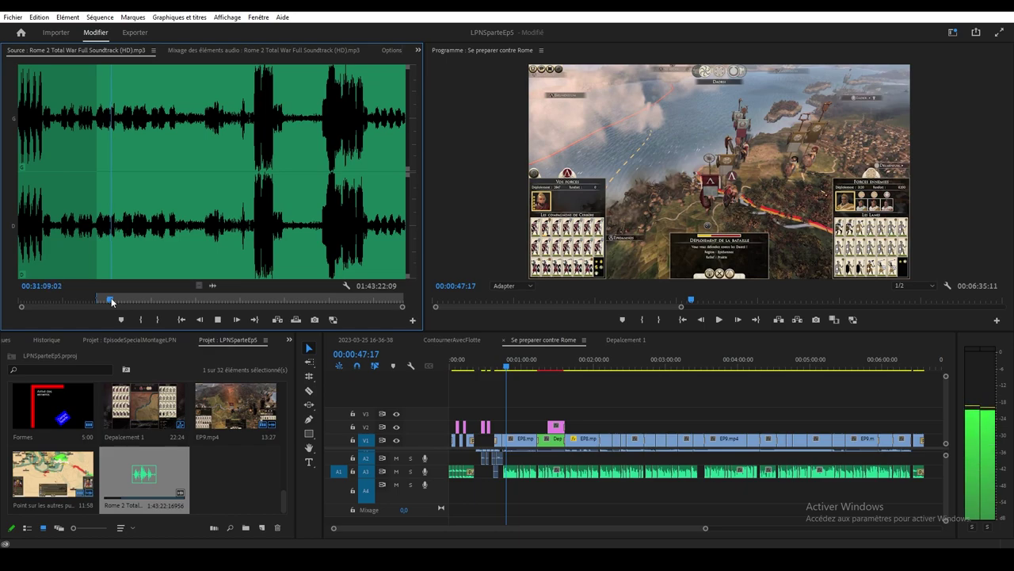
Step: Mark the soundtrack passage from about 00:30:53 to 00:31:36 with in and out points while listening
click(109, 301)
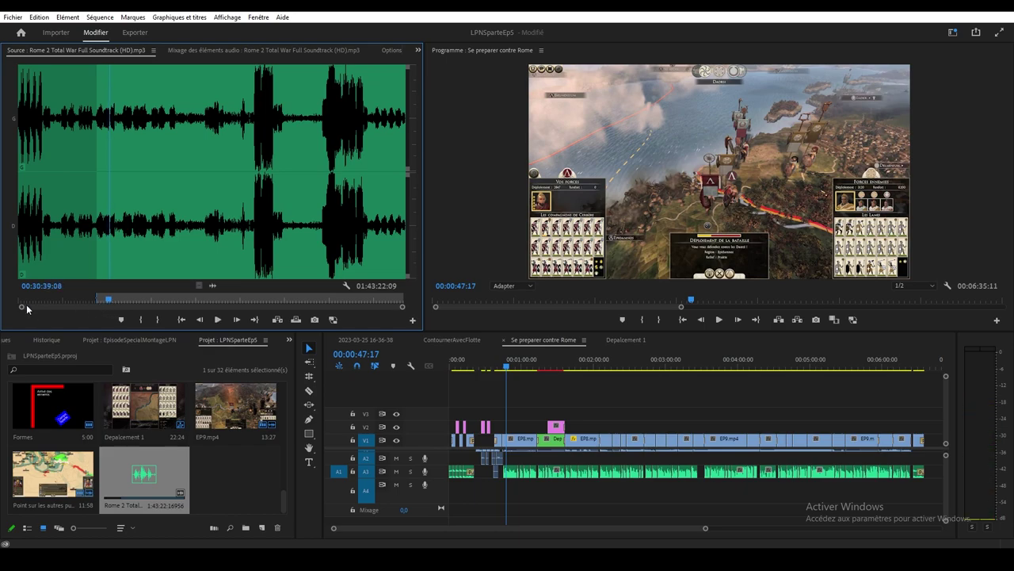
drag(21, 309, 72, 314)
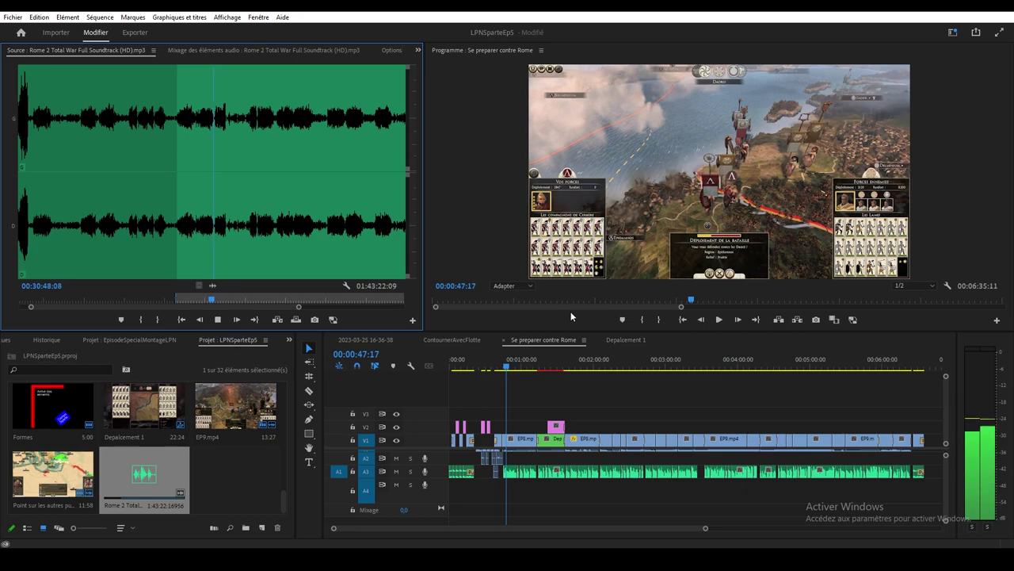
key(i)
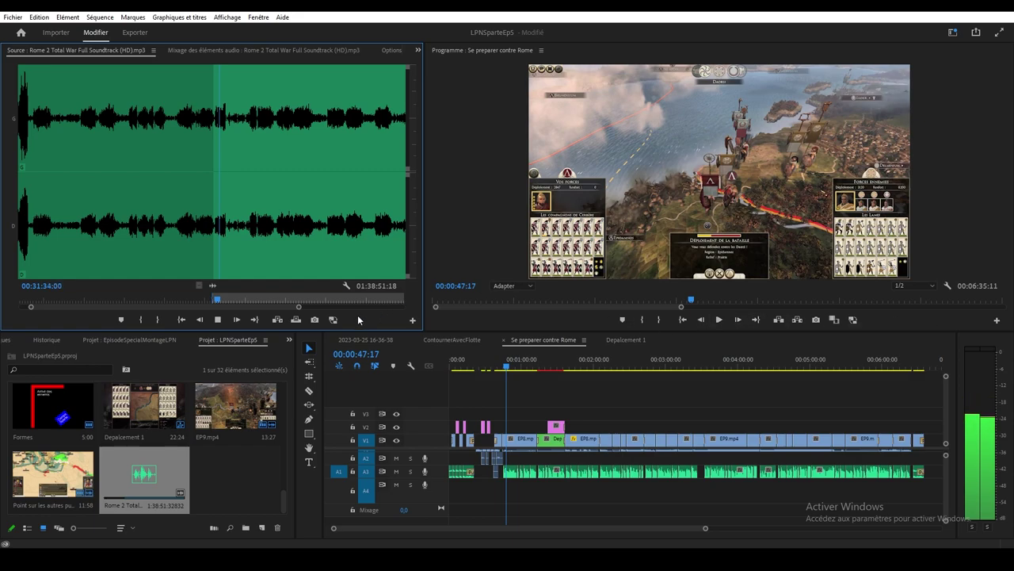
key(o)
key(space)
Step: Place the marked soundtrack excerpt on track A4 and shift it to start at about 00:00:22, under the title cards
drag(145, 473, 500, 491)
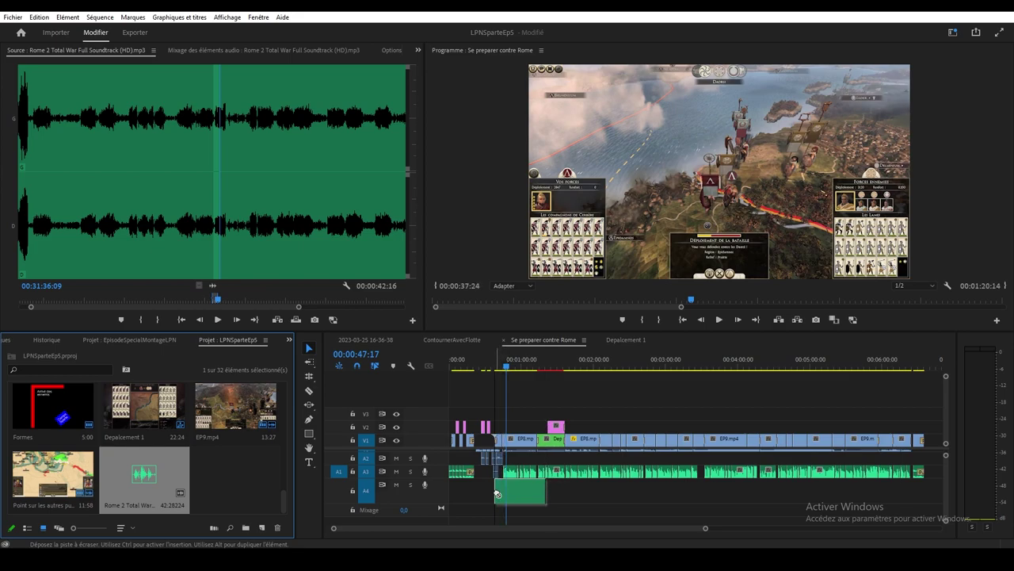
drag(704, 529, 626, 528)
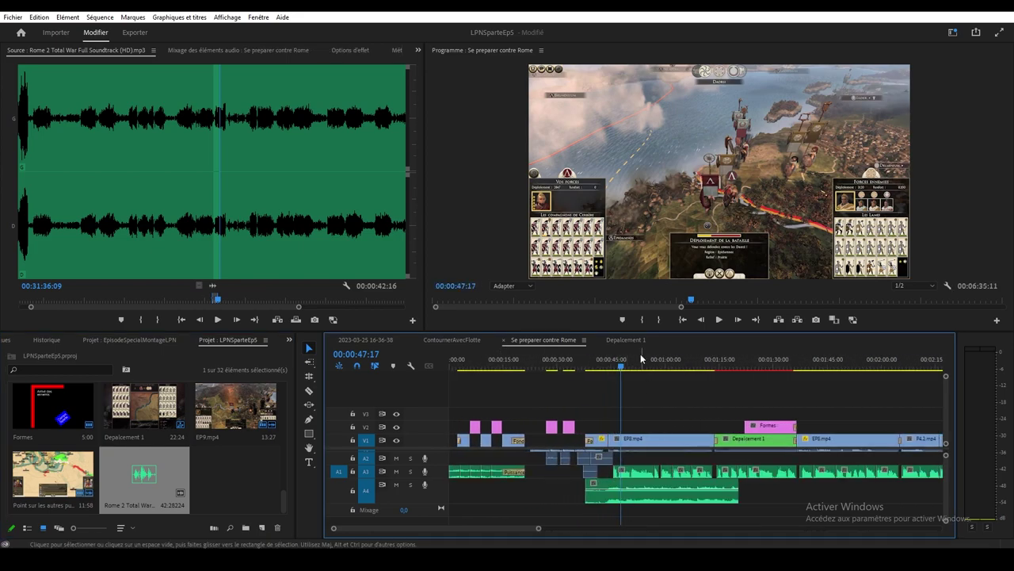
drag(616, 360, 539, 368)
drag(641, 497, 587, 501)
key(j)
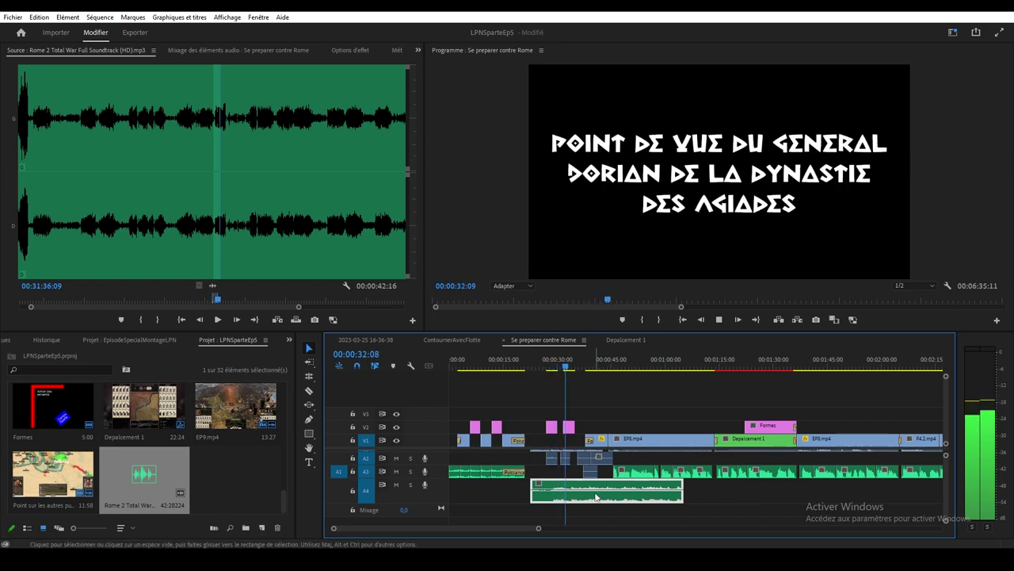
Step: Move the music clip on A4 to start at about 00:00:31 and play it through to the narration
key(space)
drag(596, 497, 630, 494)
click(529, 360)
key(space)
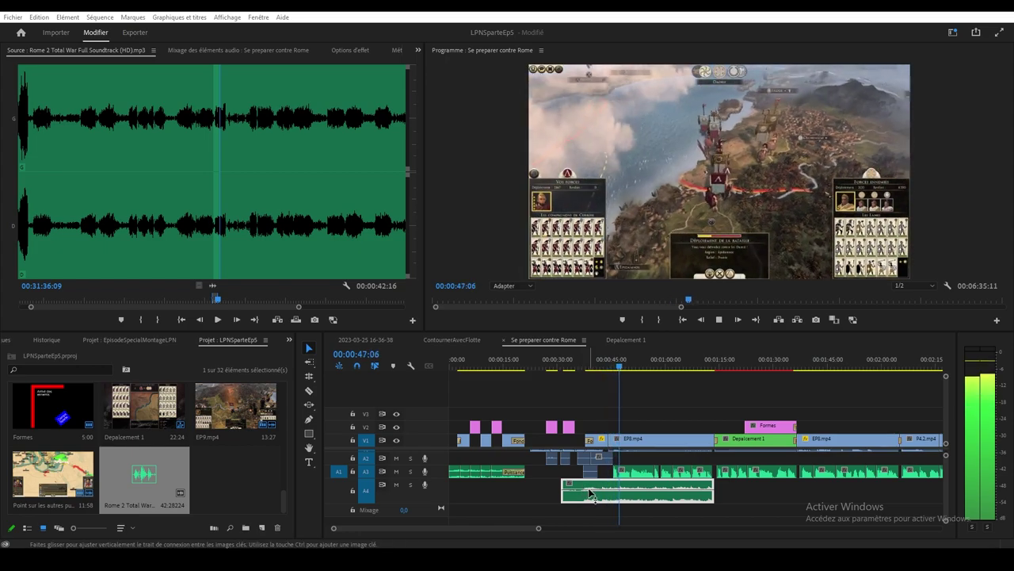
click(623, 368)
drag(623, 369, 620, 368)
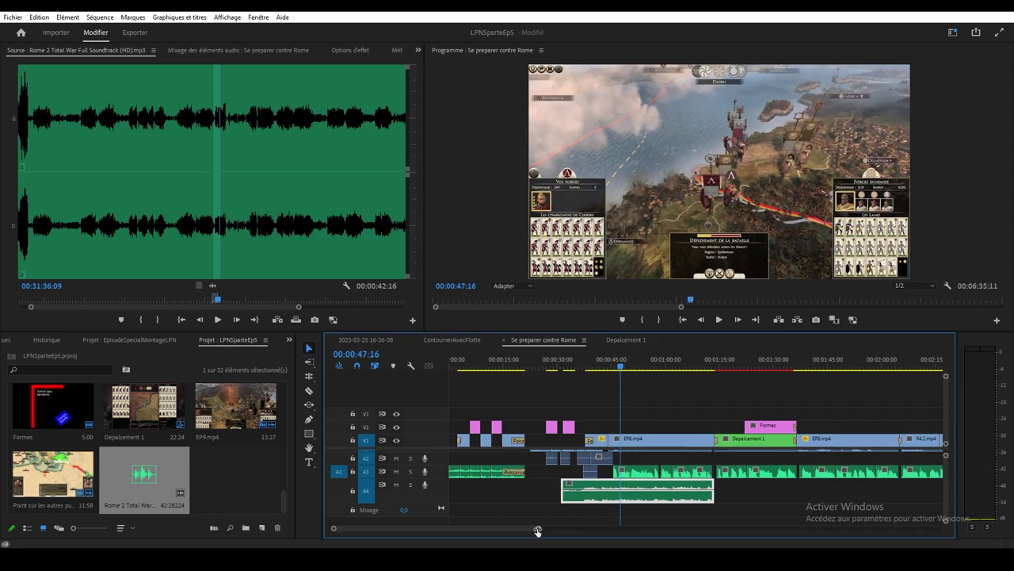
Step: Shift the music clip on A4 slightly earlier, to about 00:00:29, and adjust its volume level
drag(539, 530, 415, 529)
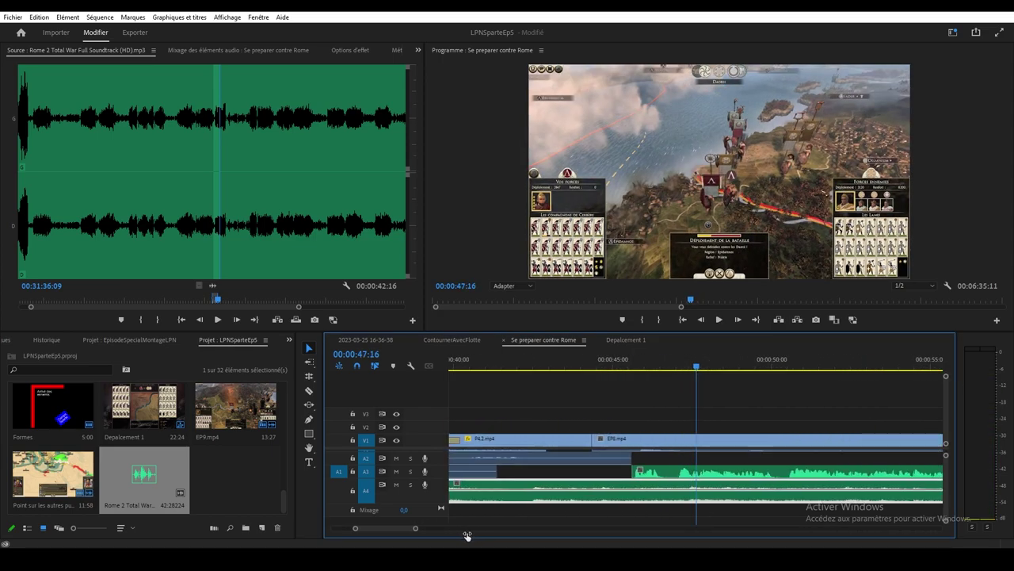
click(690, 489)
drag(692, 491, 671, 502)
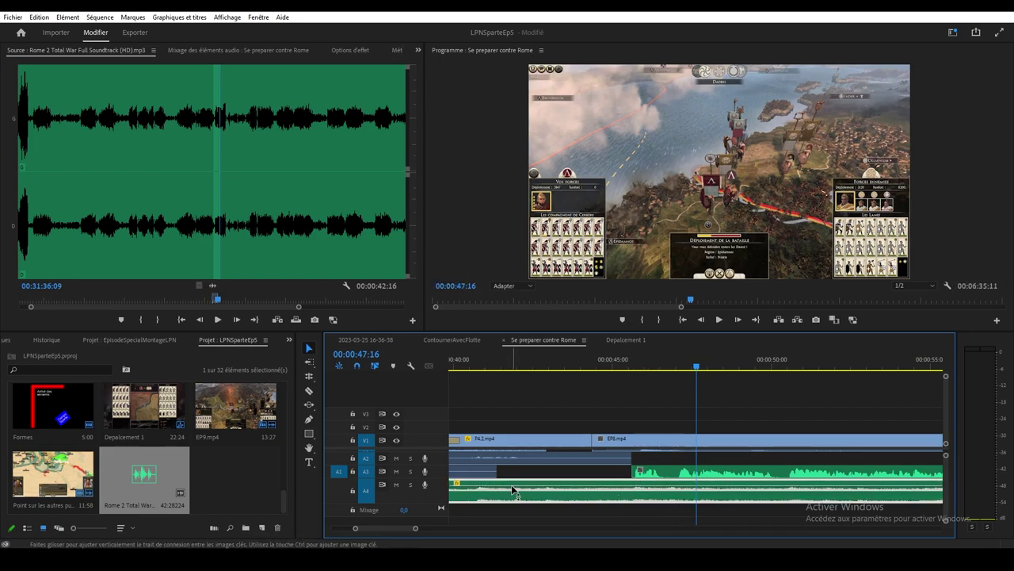
drag(414, 532, 478, 527)
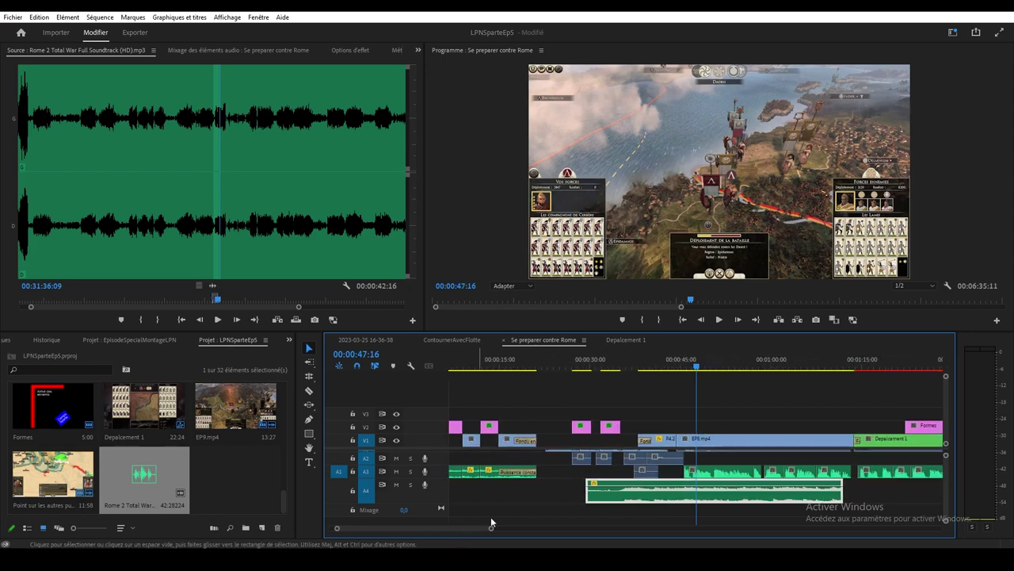
Step: Play the sequence from about 00:00:23 to check how the music enters over the title cards and battle footage
click(591, 364)
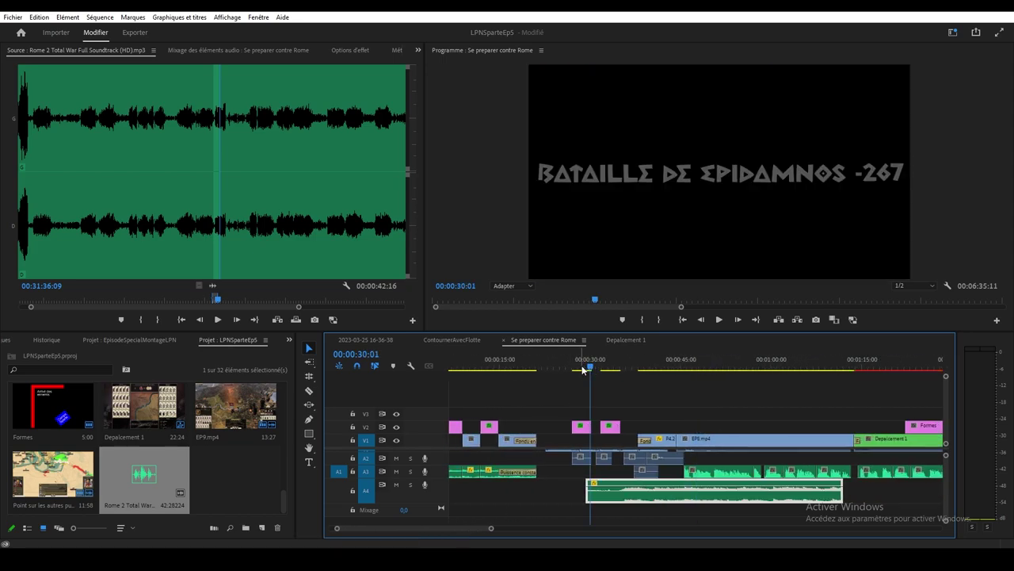
click(550, 364)
key(space)
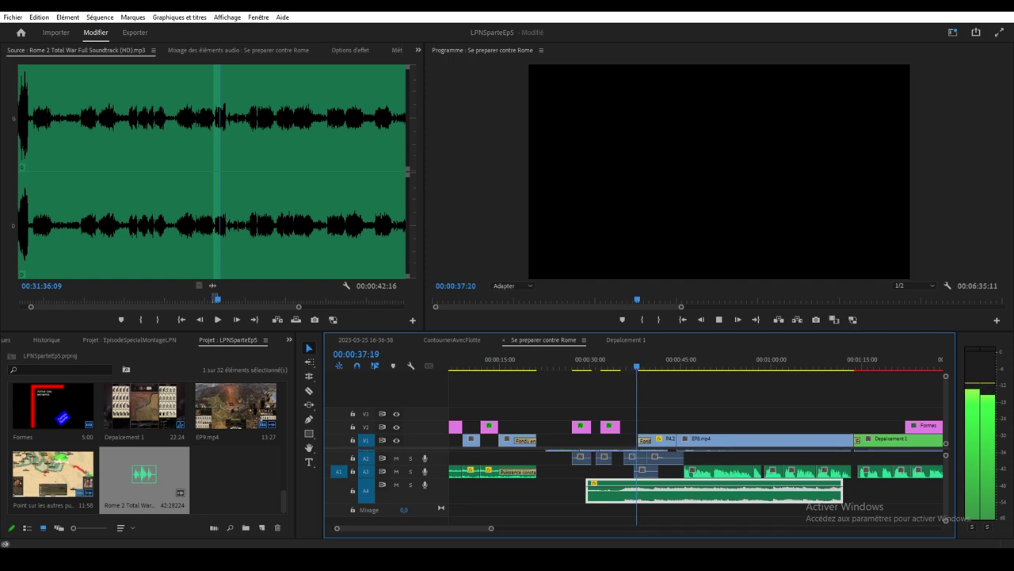
key(space)
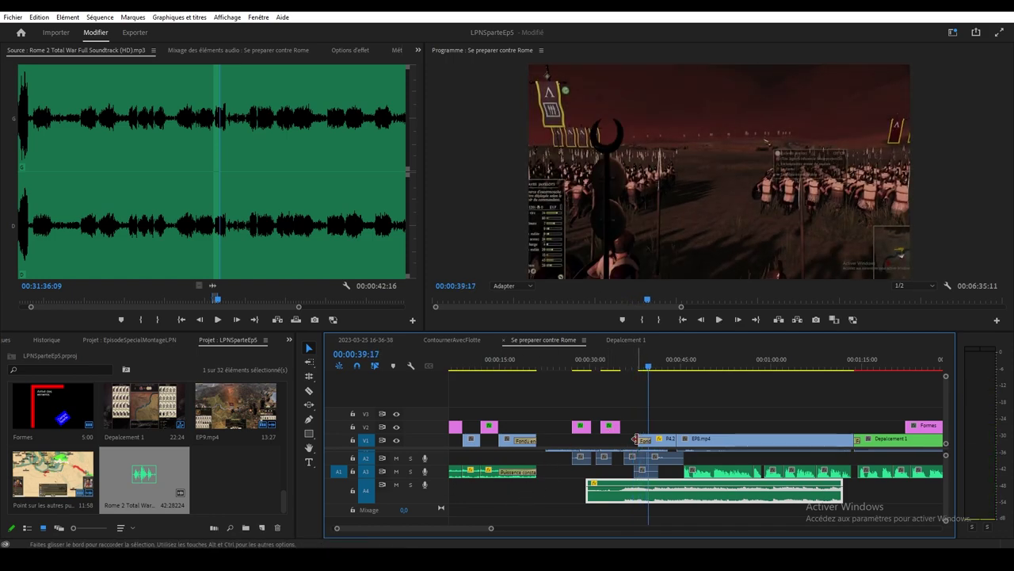
Step: Extend the start of the P4.2.mp4 clip on V1 back to about 00:00:35 and play the transition into EP8.mp4
drag(634, 439, 624, 439)
key(space)
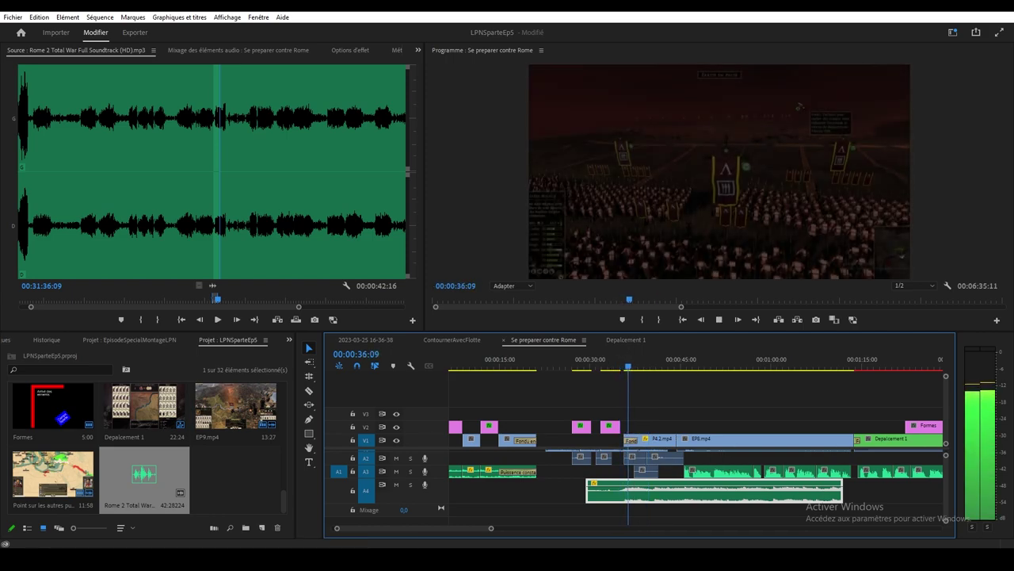
key(space)
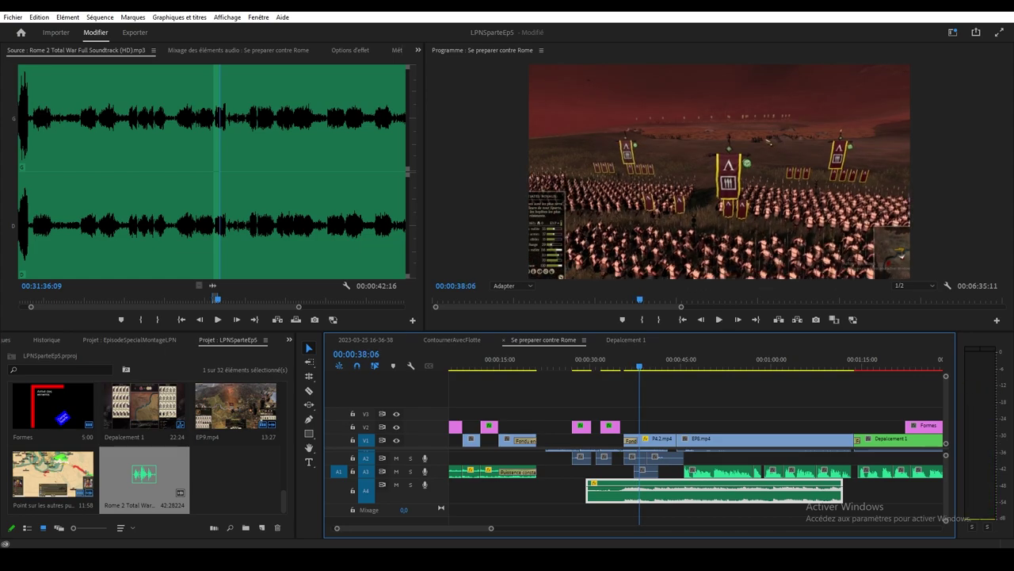
drag(666, 440, 650, 442)
key(space)
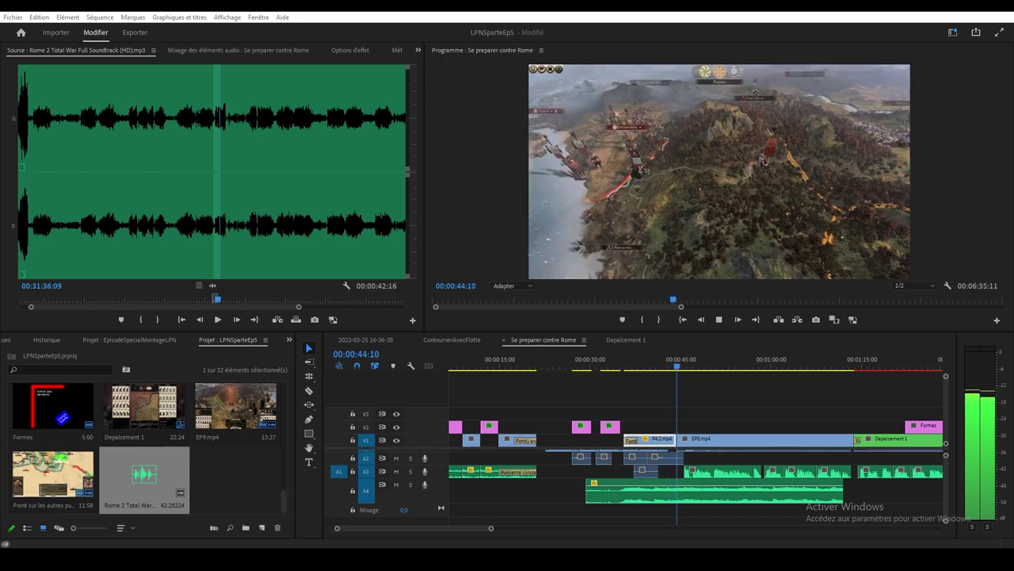
Step: Add volume keyframes to the A4 music at about 00:00:44 and 00:00:45:14, lowering the second to about -14.8 dB where the narration begins
click(602, 495)
drag(490, 528, 437, 531)
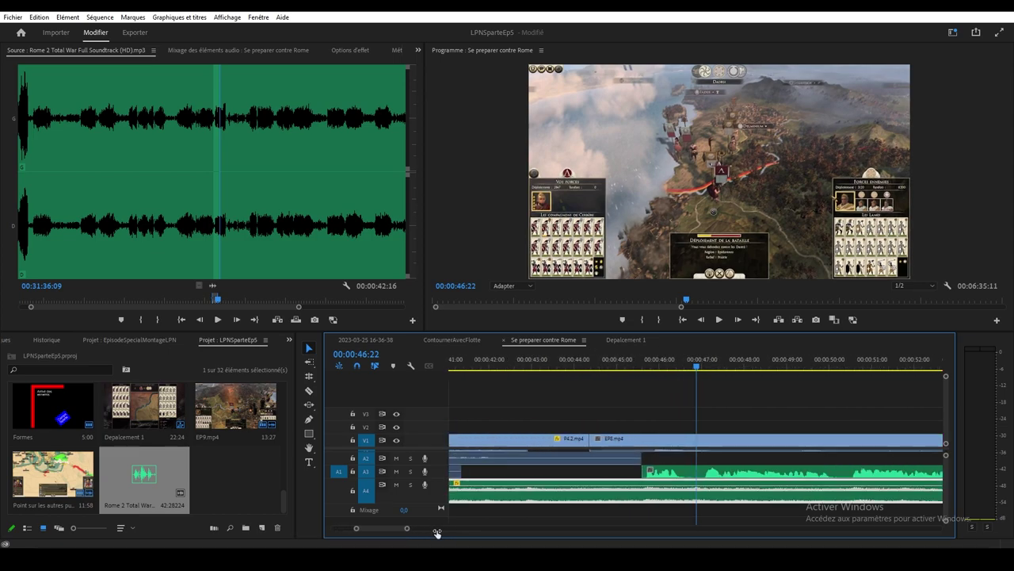
click(309, 418)
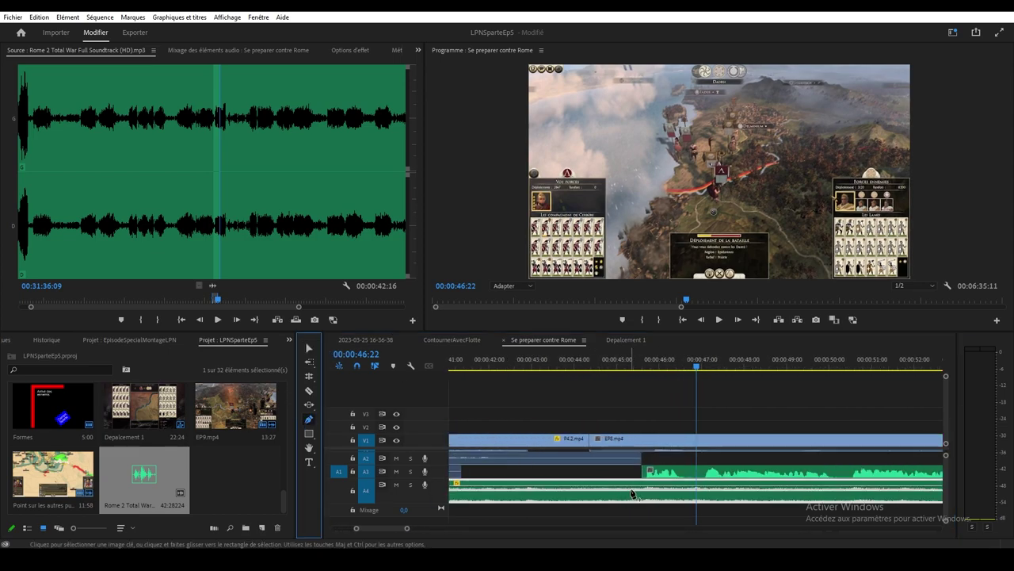
click(588, 485)
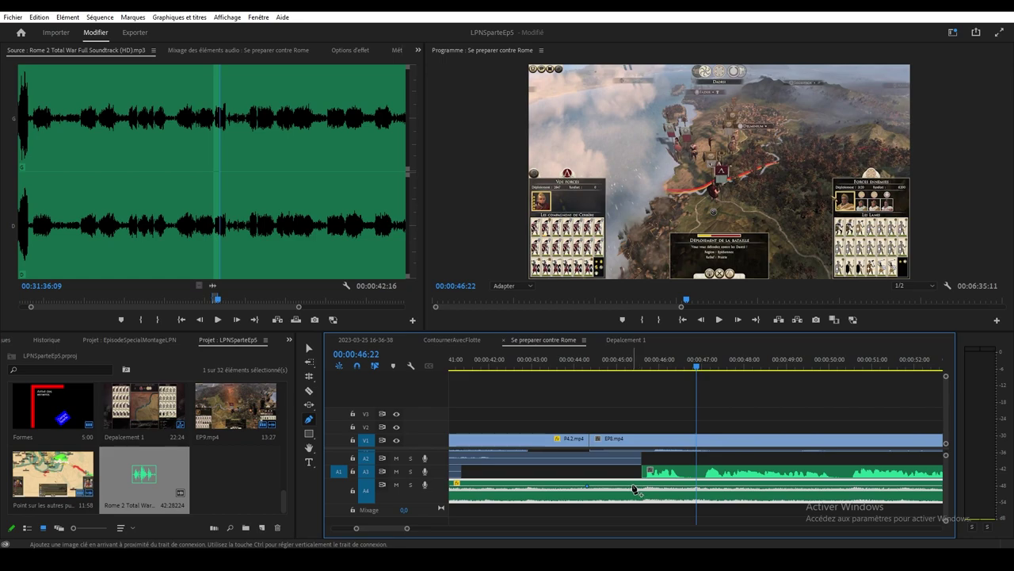
drag(639, 485, 639, 495)
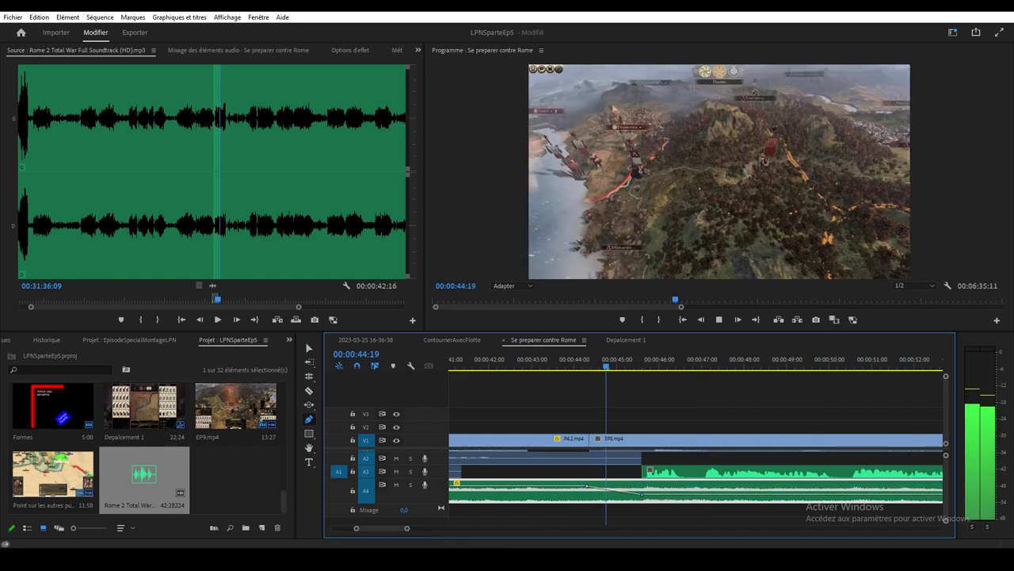
key(space)
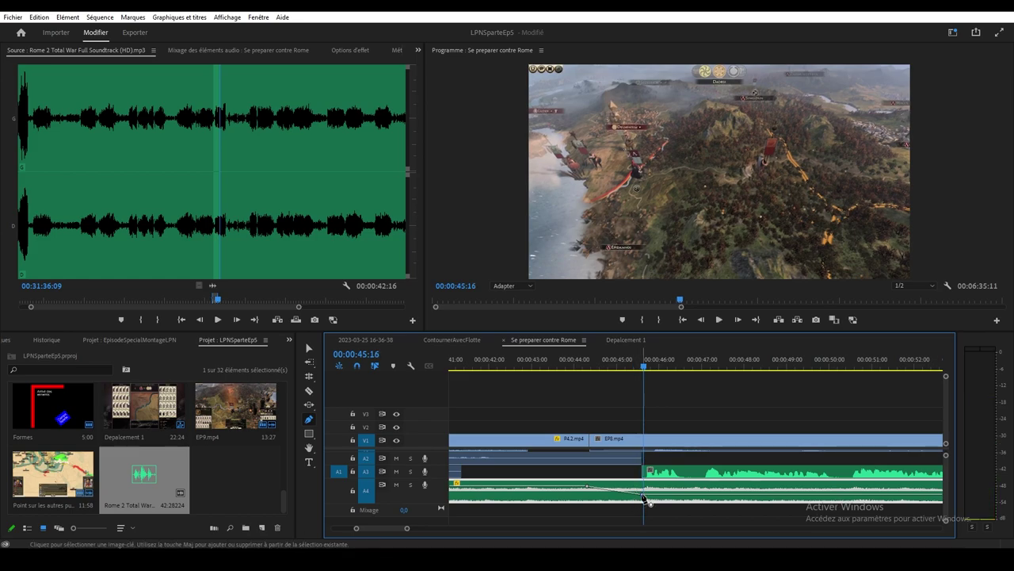
key(space)
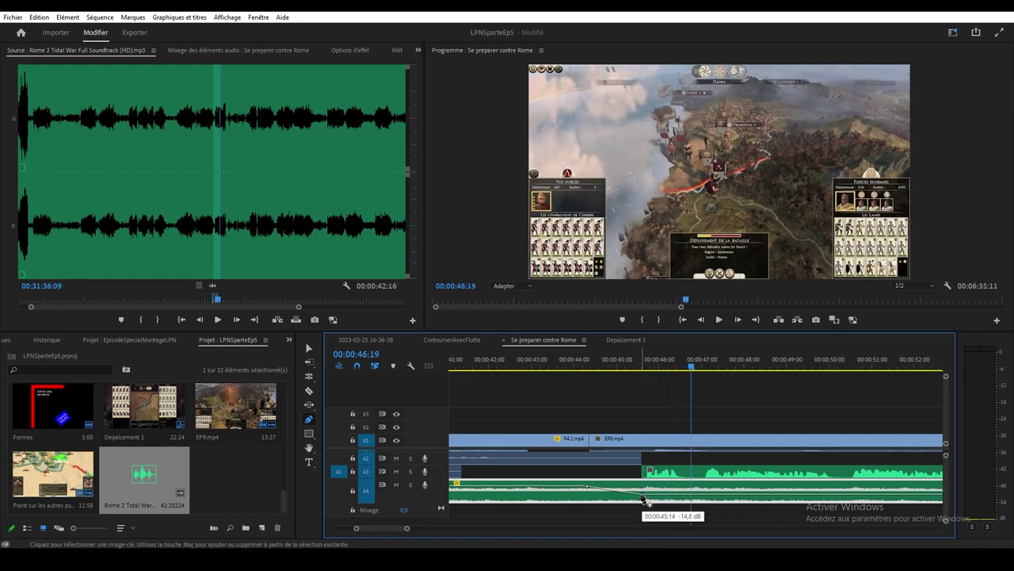
Step: Raise the music's keyframe at the narration start slightly, then add keyframes at about 00:00:48 and 00:00:50 that gradually lower the volume
click(590, 365)
key(space)
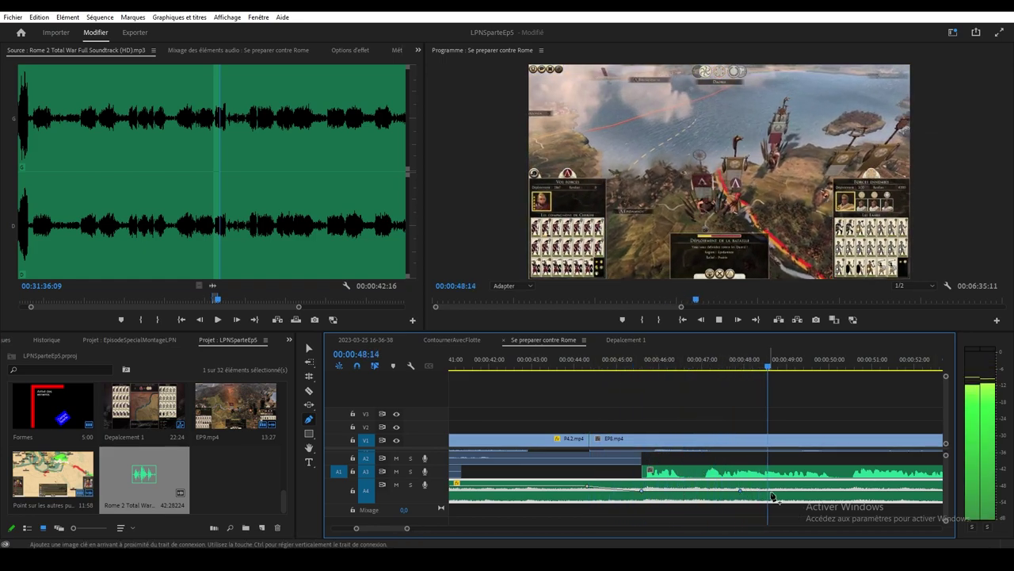
key(space)
key(space)
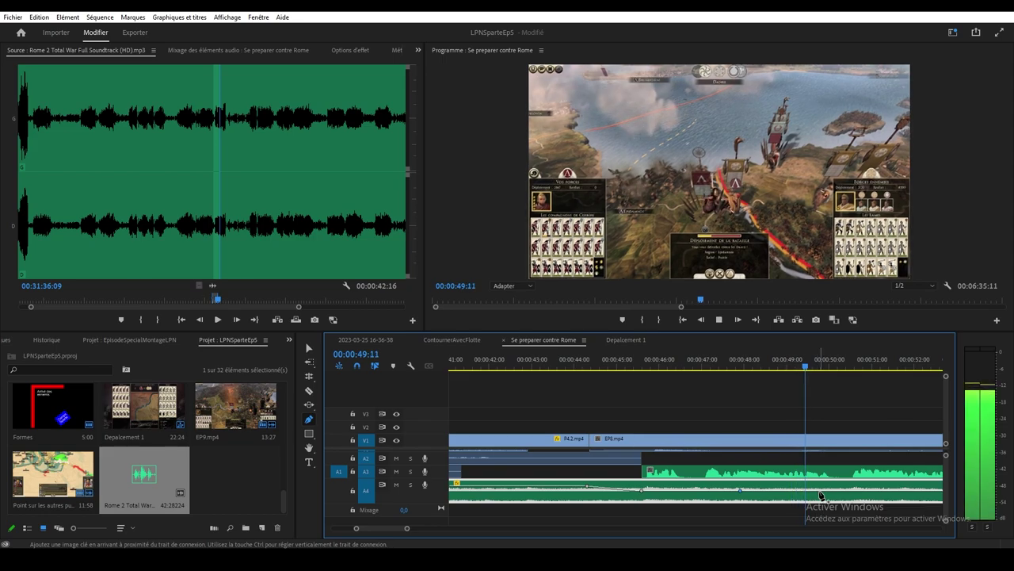
key(space)
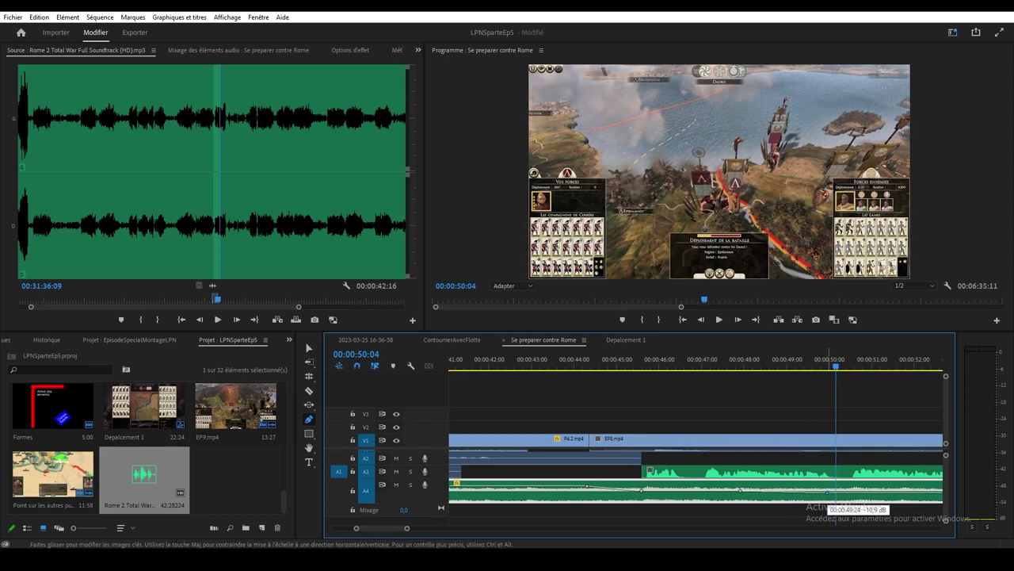
key(space)
key(space)
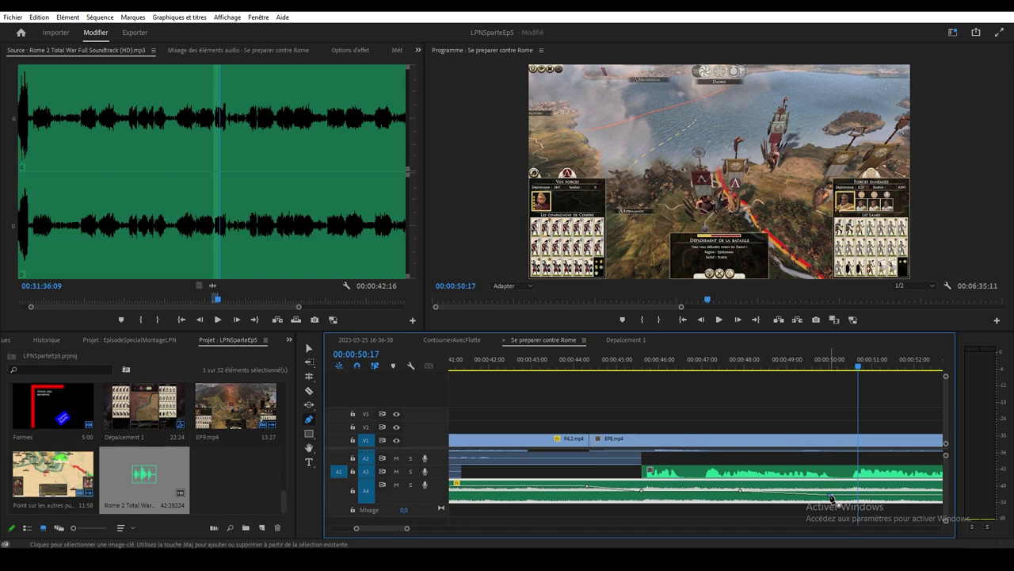
Step: Play the ducked passage from about 00:00:44:20 and extend the end of the A4 music to the start of Depalcement 1 on V1
click(607, 359)
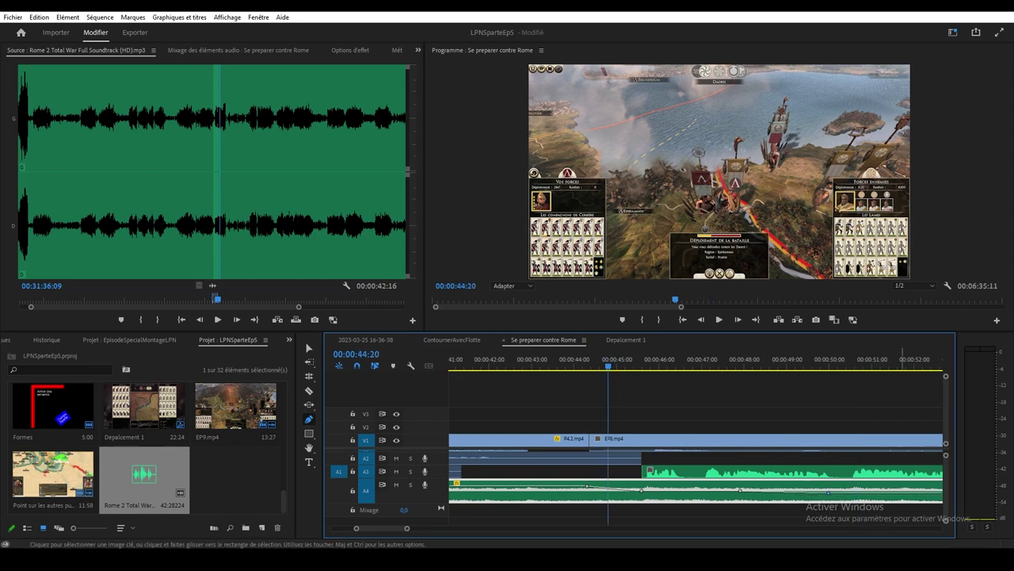
key(space)
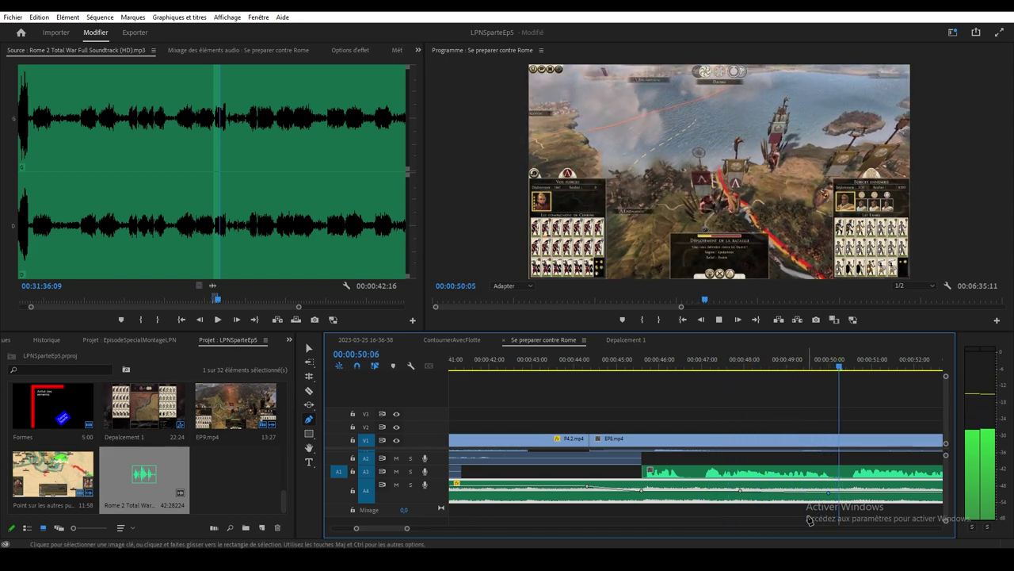
scroll(440, 524, down, 3)
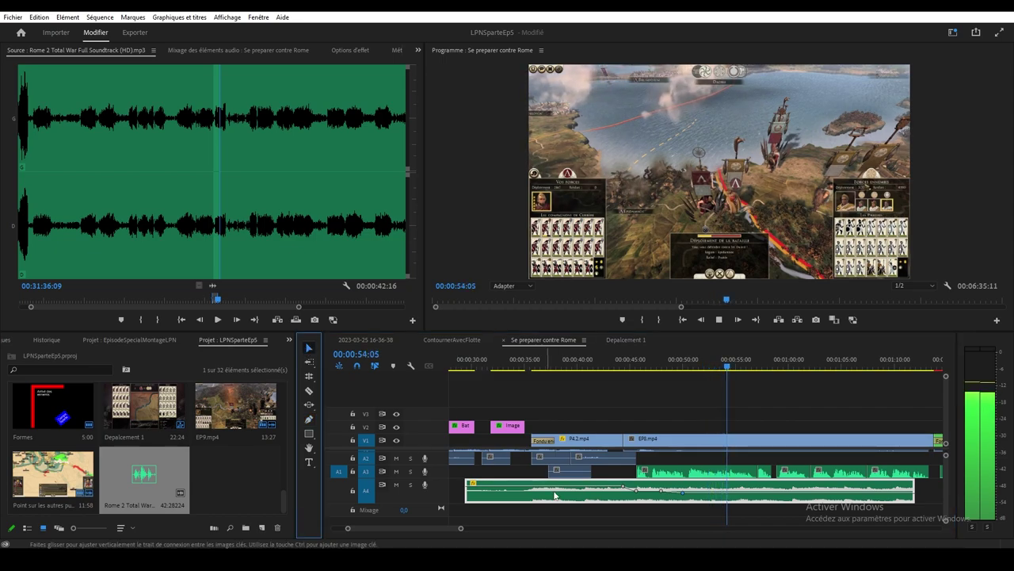
drag(448, 524, 456, 528)
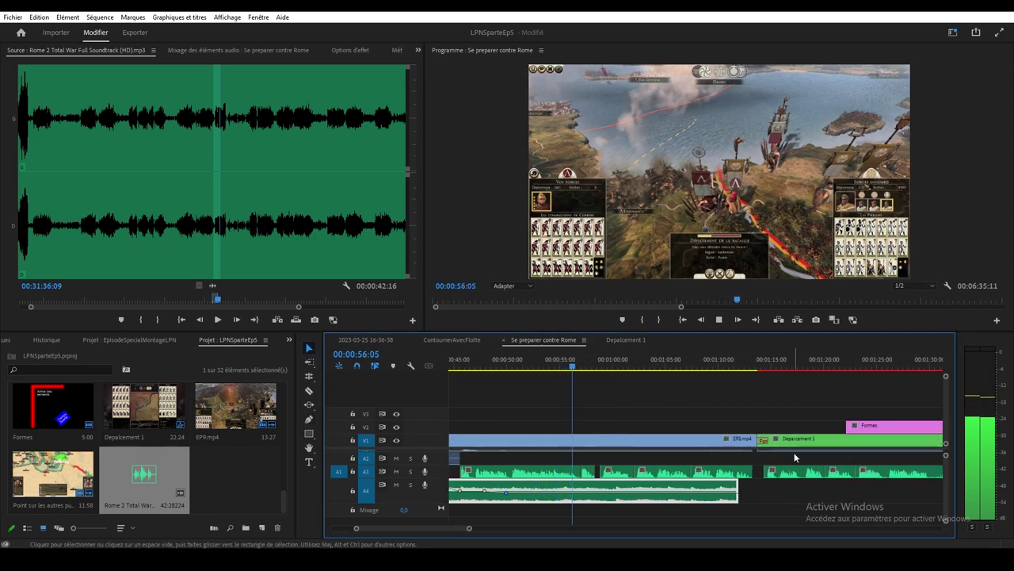
drag(742, 485, 757, 481)
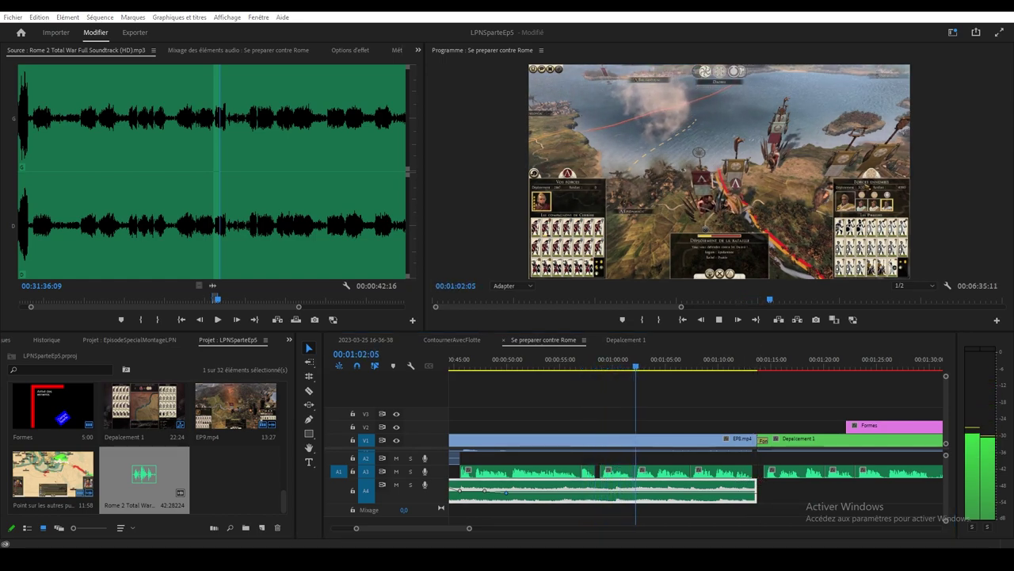
Step: Play the narration from about 00:00:55:19 and add A4 music keyframes at about 00:01:02 and 00:01:04 that slightly lower the volume
drag(608, 370, 569, 366)
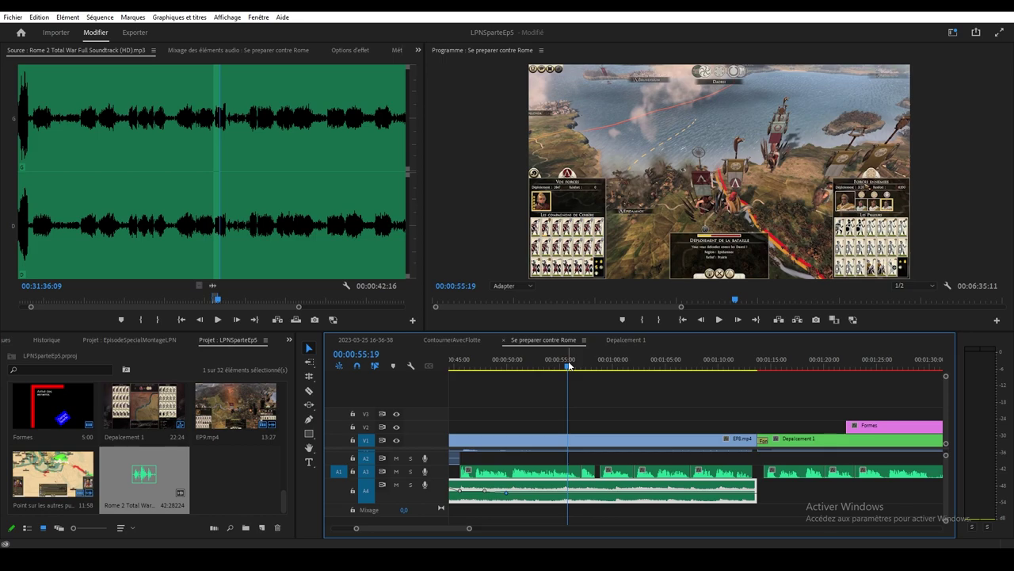
key(space)
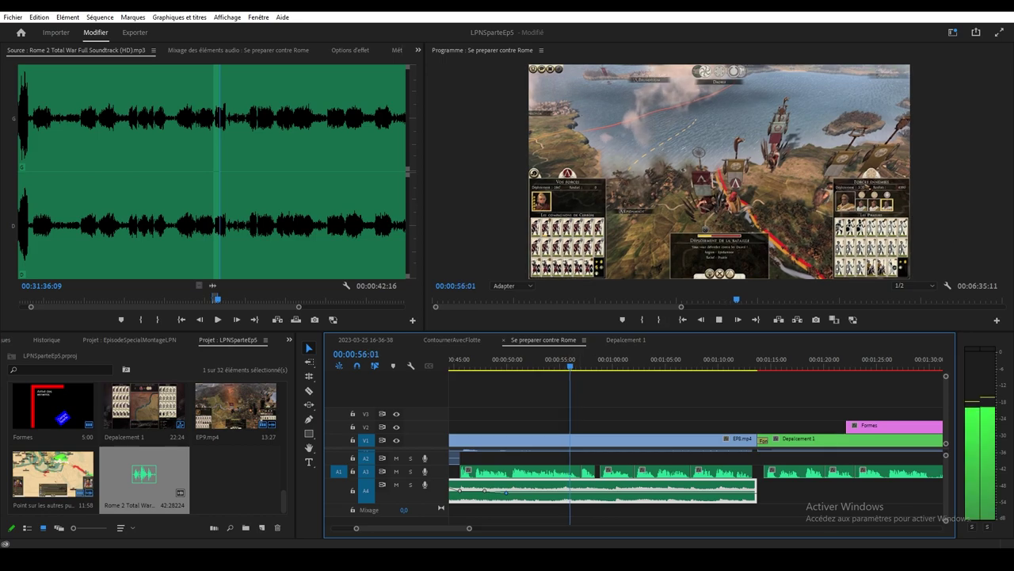
key(j)
key(j)
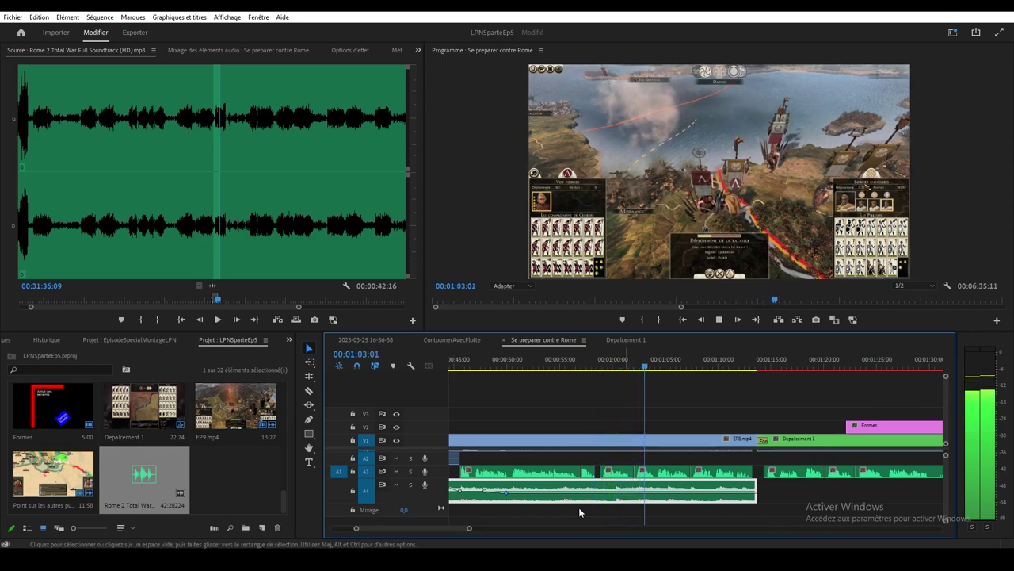
drag(437, 522, 447, 527)
key(space)
click(309, 419)
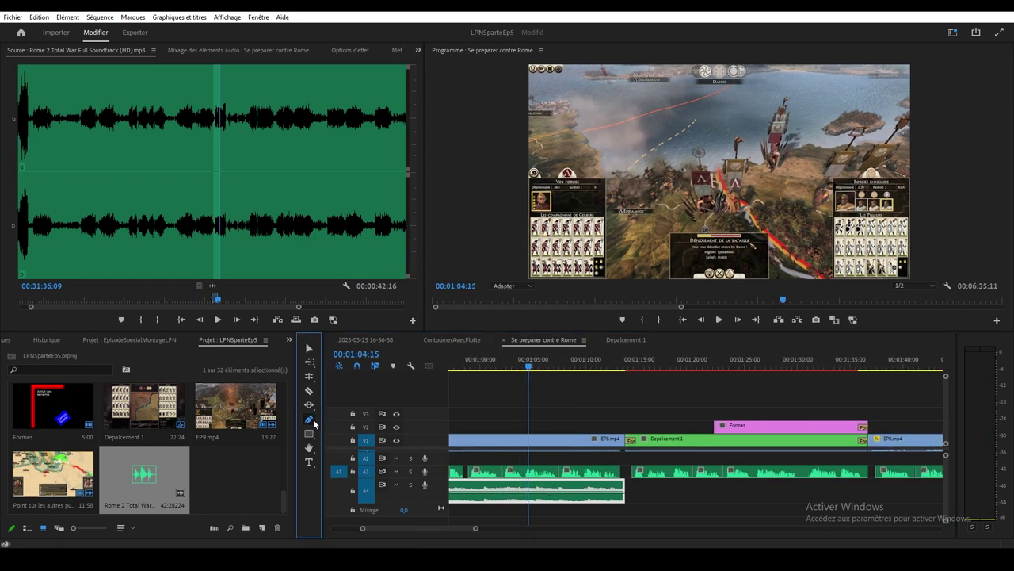
click(521, 492)
Step: Play the lowered music from about 00:01:00 and extend the end of the A4 clip to the end of Depalcement 1 on V1
click(485, 360)
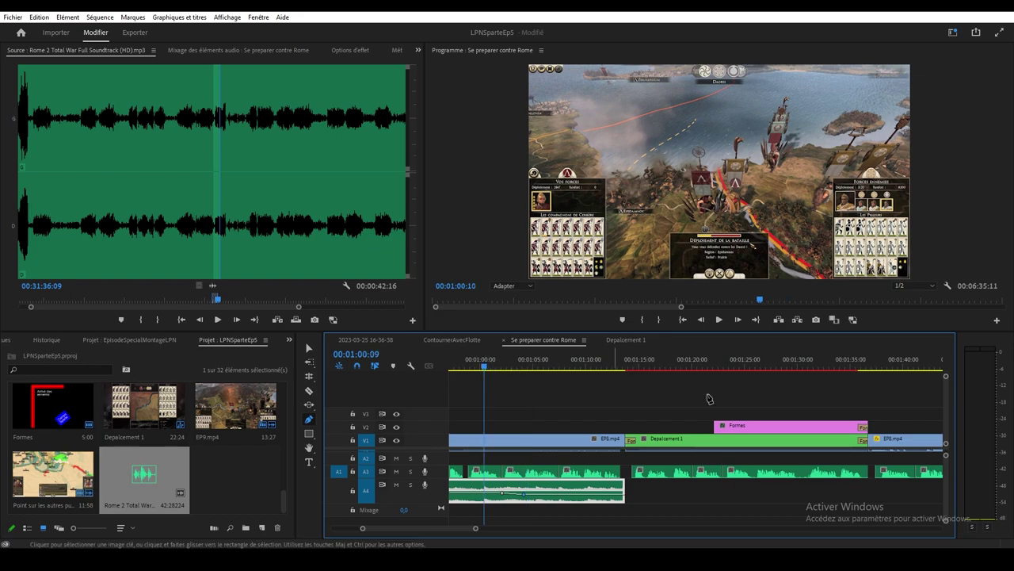
key(space)
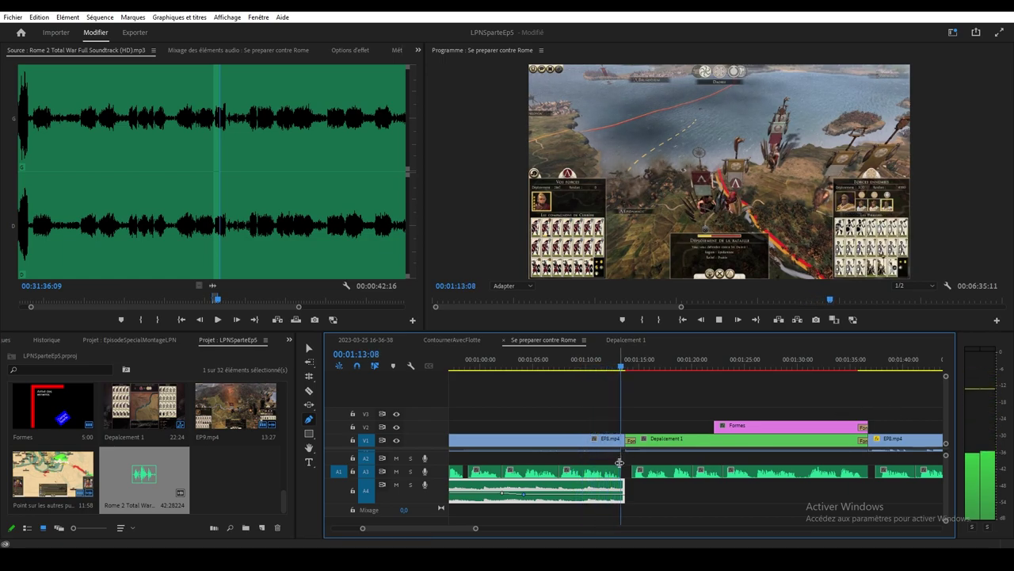
key(space)
click(309, 347)
drag(620, 488, 866, 487)
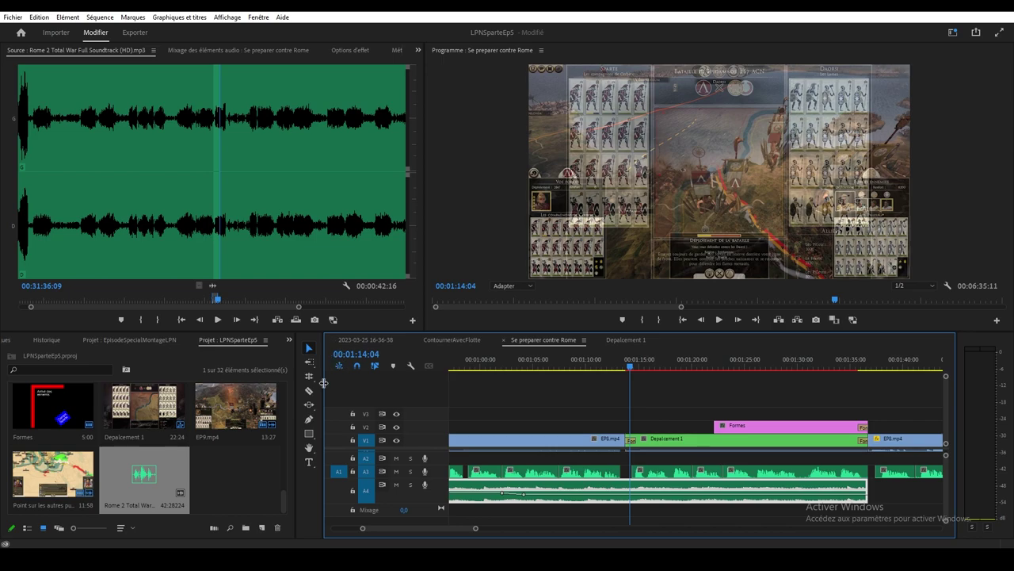
Step: Add A4 music keyframes at about 00:01:12 and 00:01:14 that slightly raise the volume, and play the transition into Depalcement 1
click(309, 420)
drag(620, 494, 626, 492)
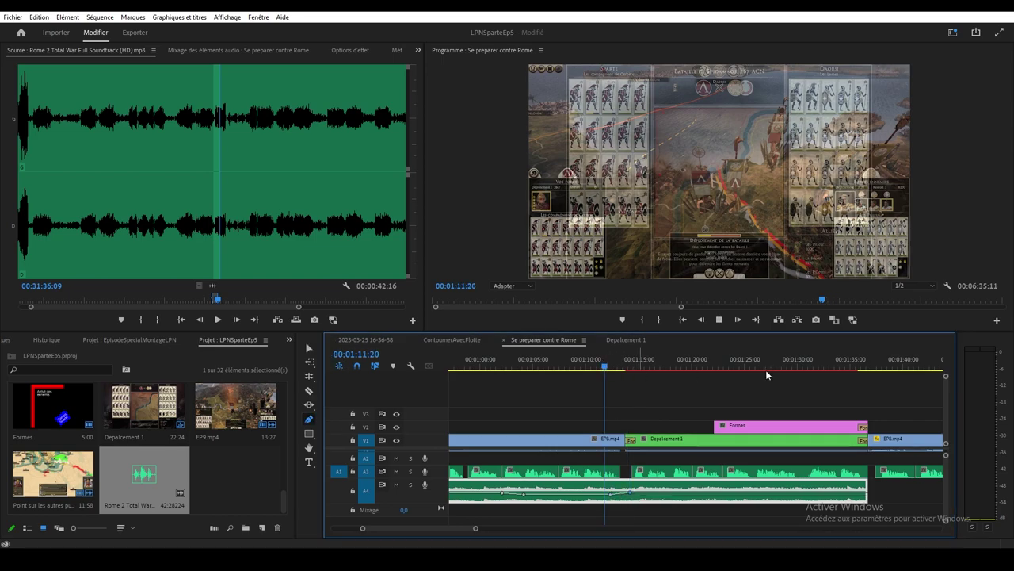
key(space)
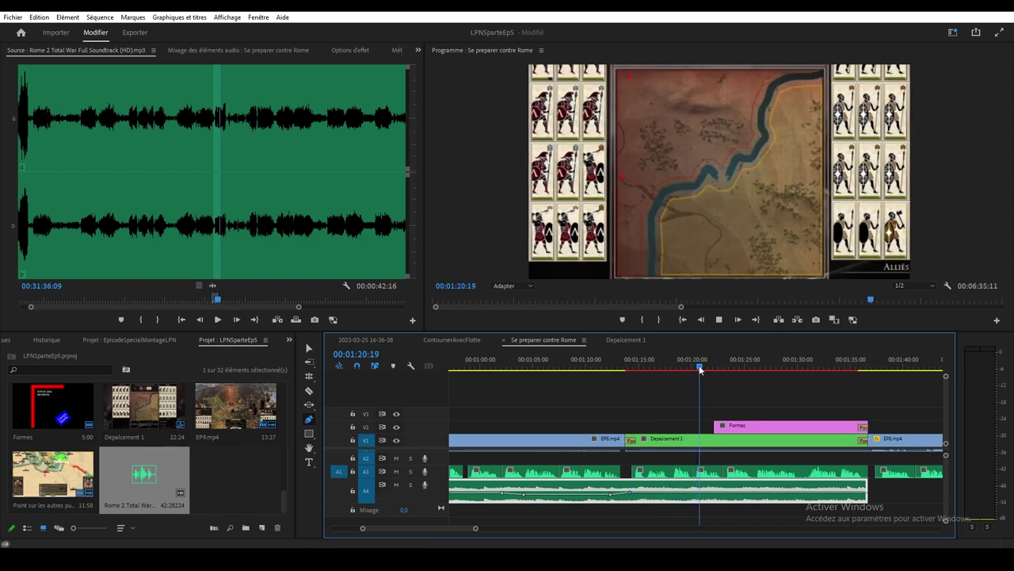
key(space)
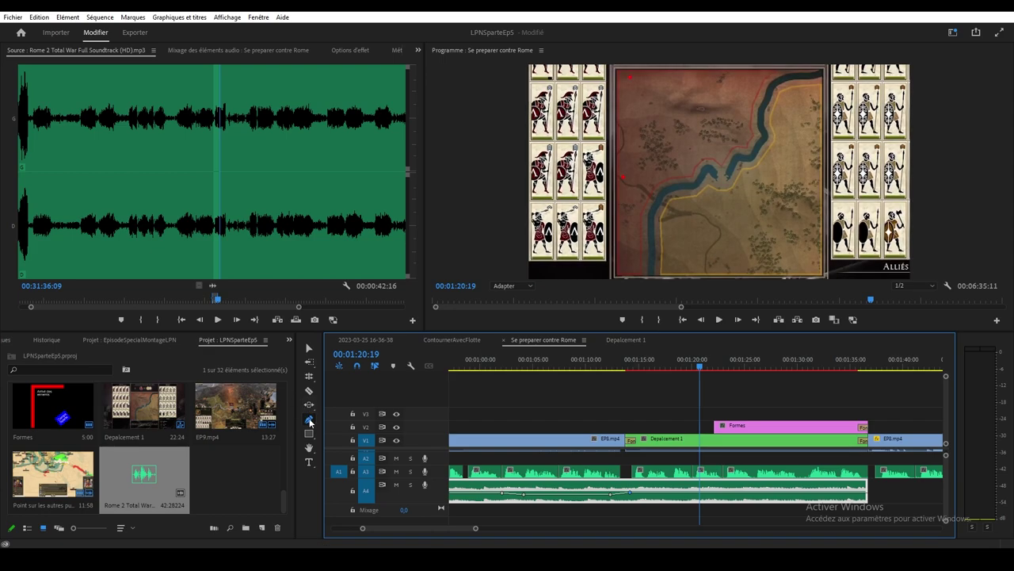
key(space)
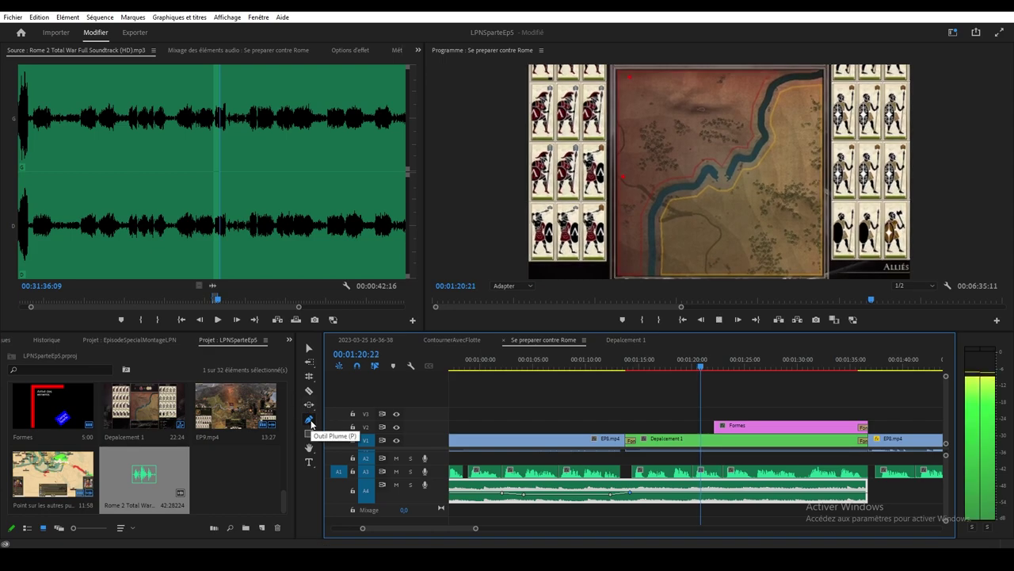
Step: Add A4 music keyframes at about 00:01:20 and 00:01:23 that slightly lower the volume, and play the passage over the Formes graphic
click(310, 421)
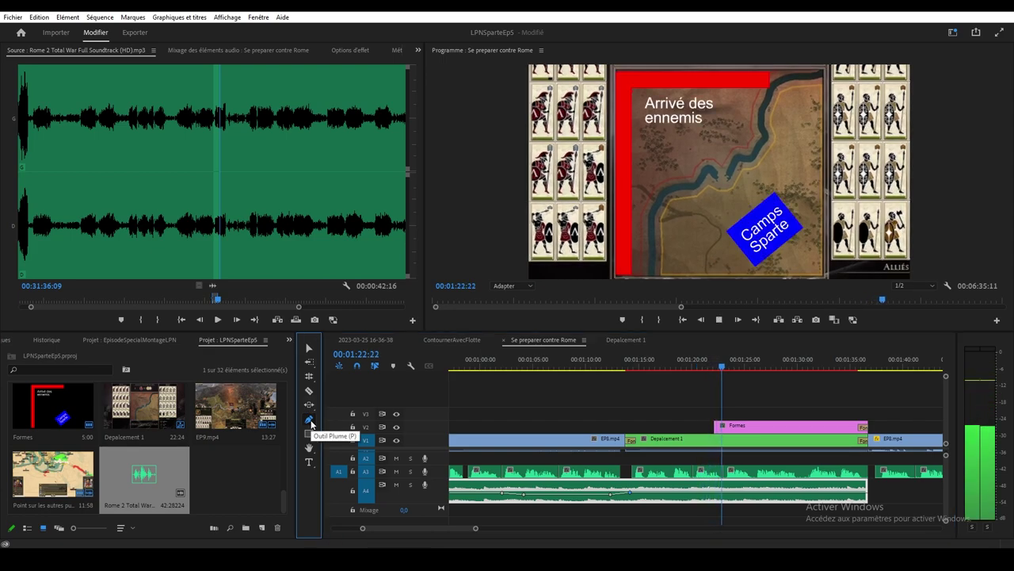
key(space)
click(695, 493)
click(720, 491)
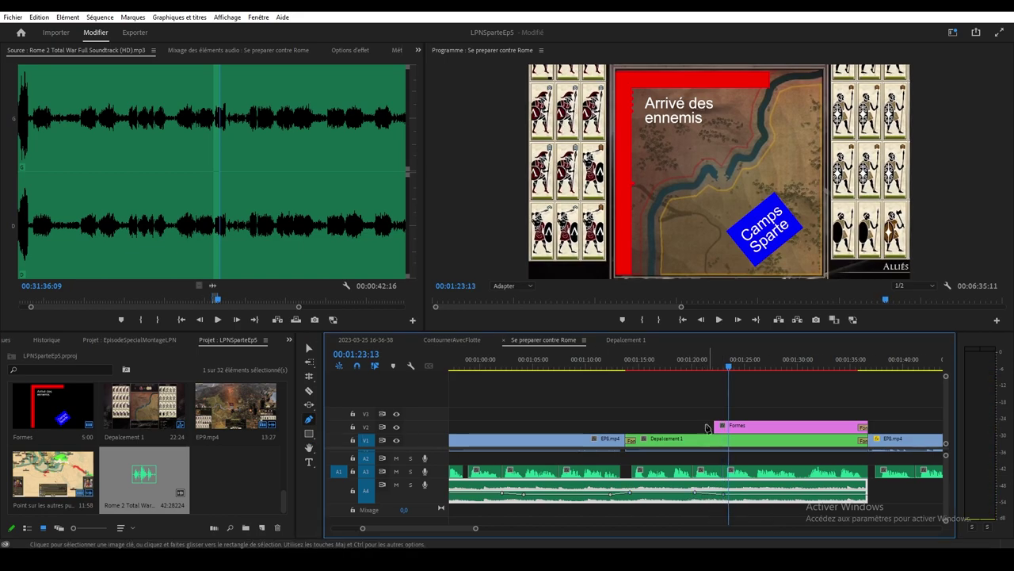
click(690, 365)
key(space)
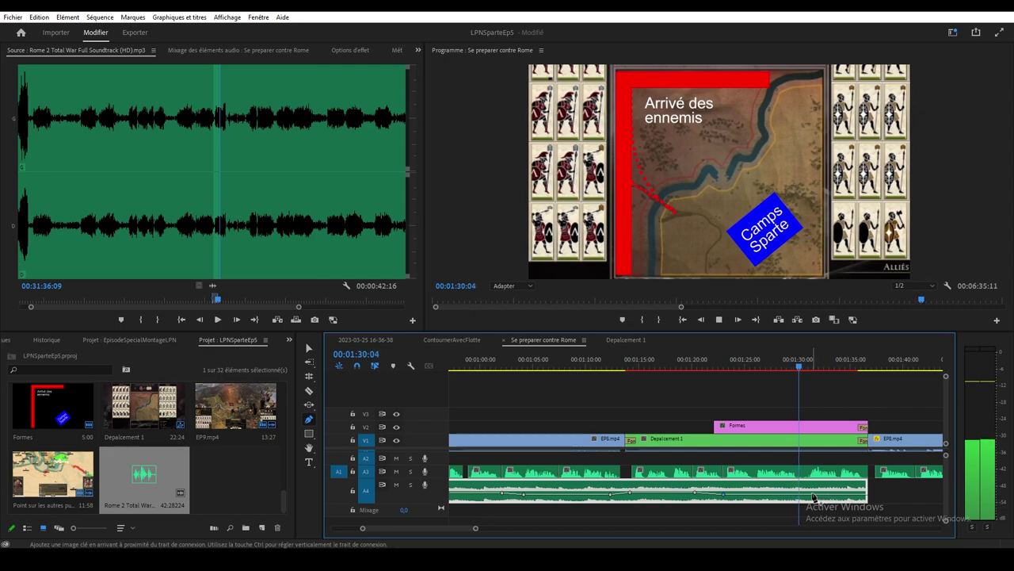
Step: Add A4 music keyframes at about 00:01:29 and near the clip's end at about 00:01:35, checking the fade to black by playback
key(space)
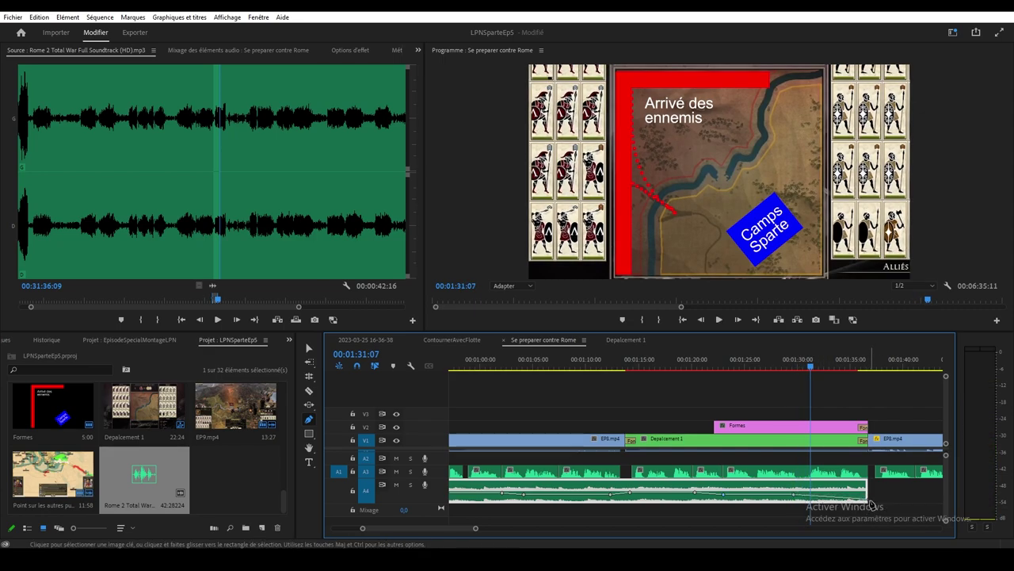
key(space)
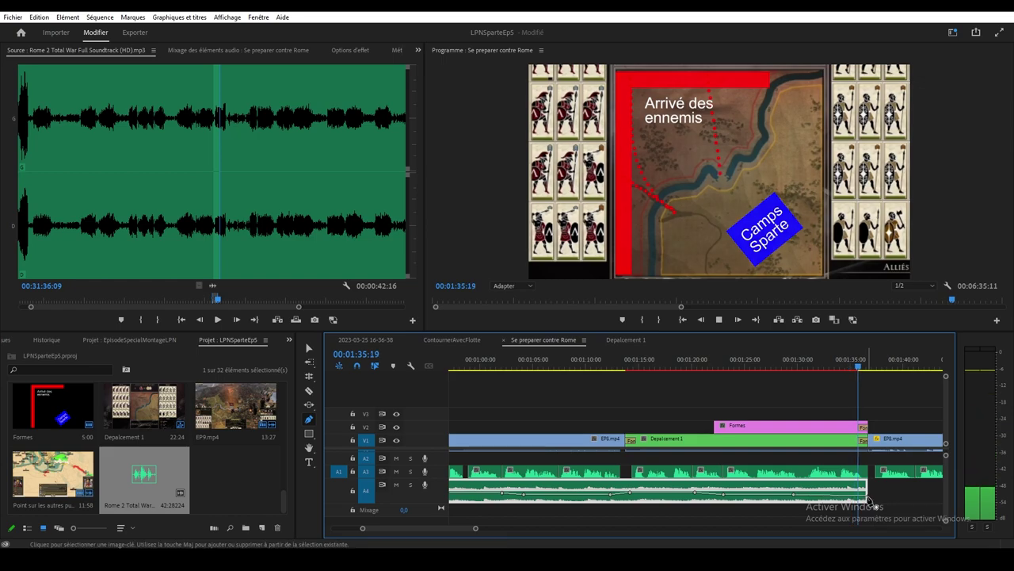
key(space)
click(308, 349)
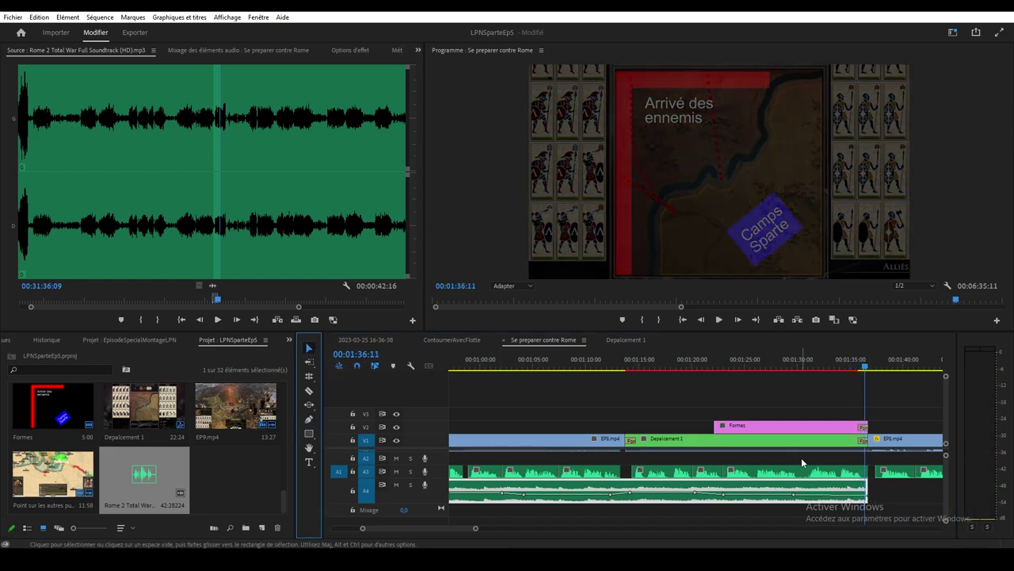
click(860, 499)
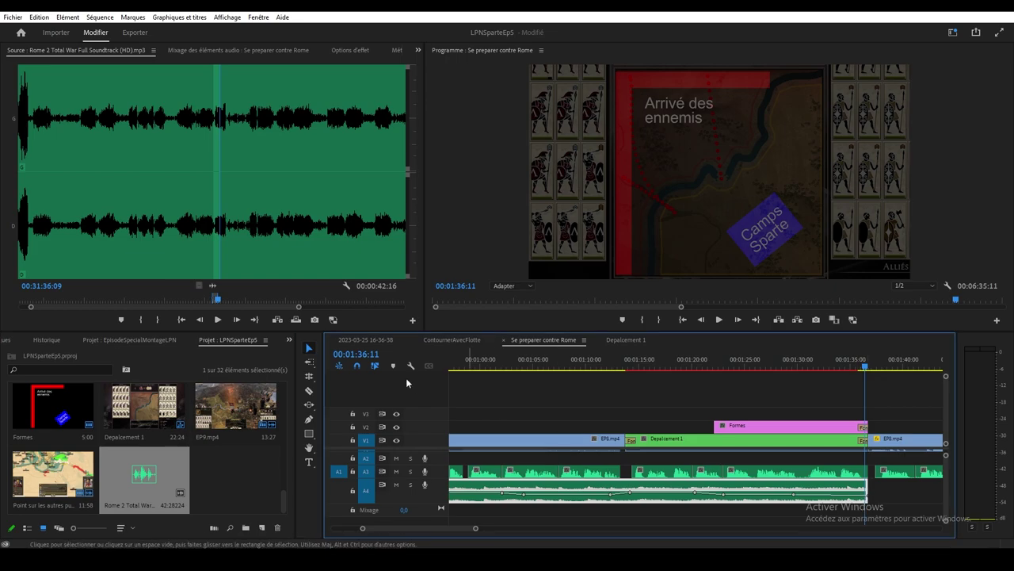
click(310, 419)
click(870, 500)
click(867, 499)
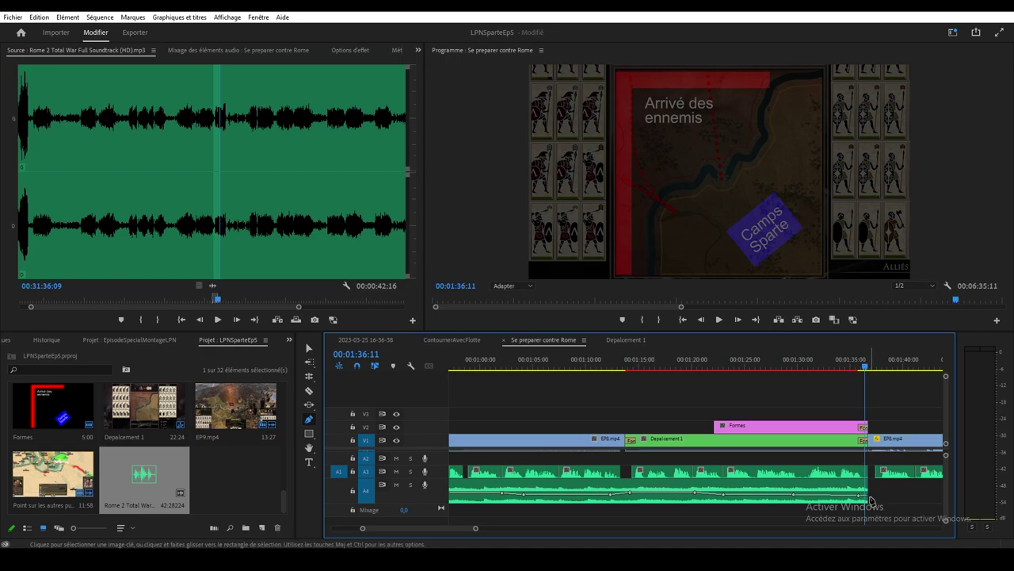
click(869, 498)
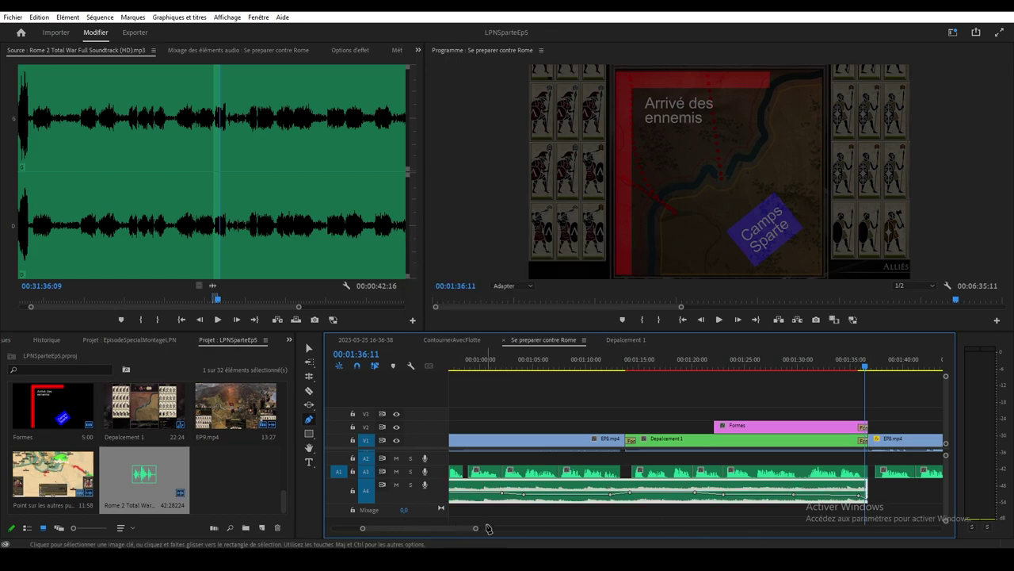
Step: Examine the rest of the sequence beyond the end of the A4 music, including the footage and narration around 00:05:30
scroll(480, 528, down, 5)
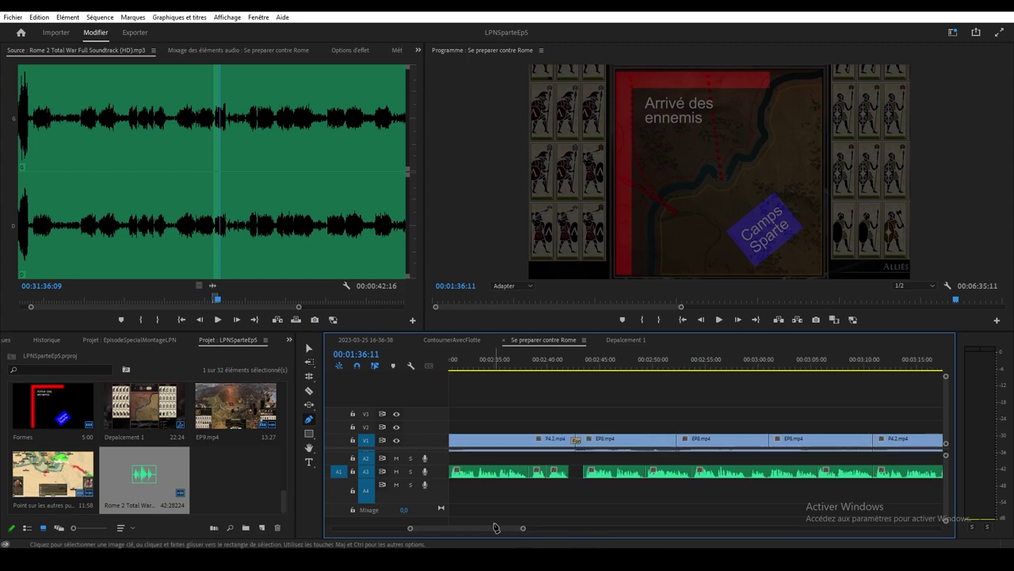
drag(492, 528, 378, 541)
click(309, 347)
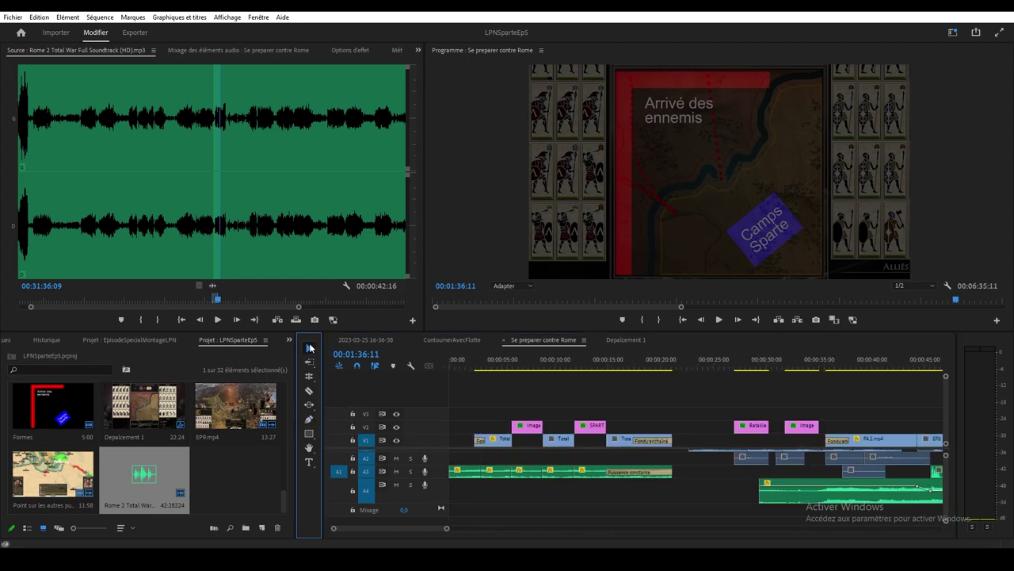
drag(446, 529, 539, 529)
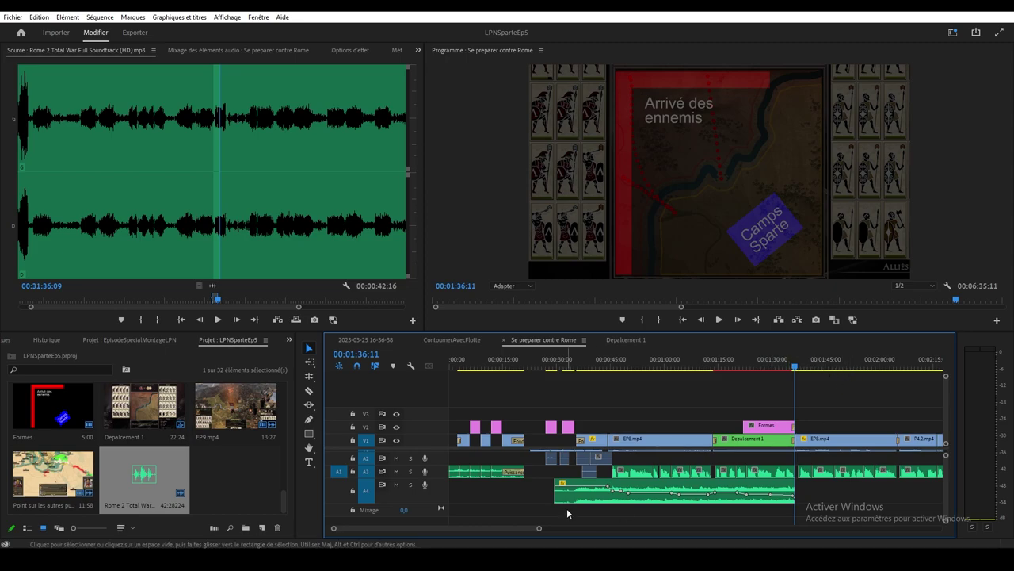
drag(440, 529, 468, 530)
drag(567, 530, 687, 526)
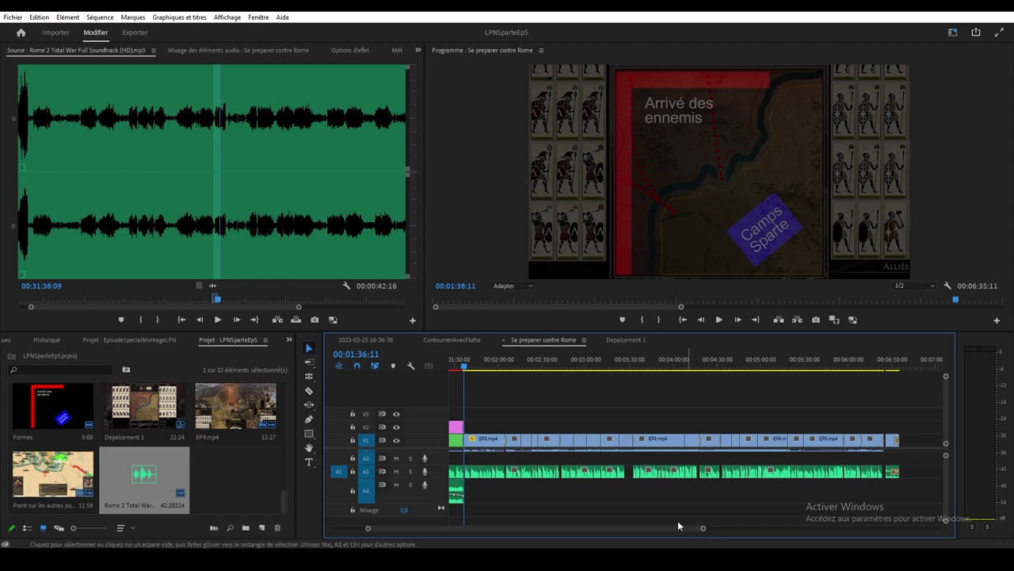
drag(464, 365, 808, 370)
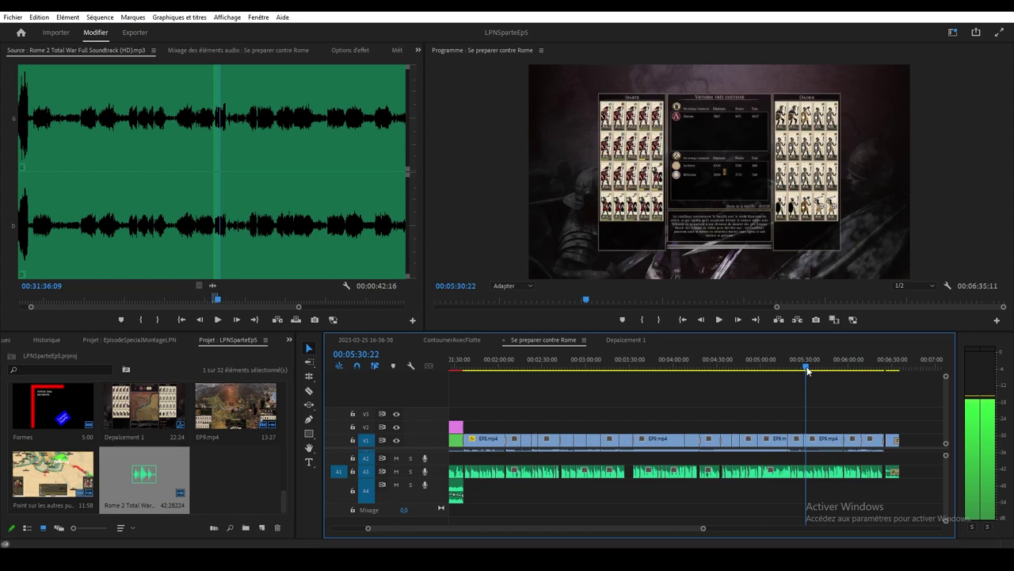
mouse_move(807, 370)
mouse_down()
mouse_move(898, 370)
mouse_move(799, 370)
mouse_up()
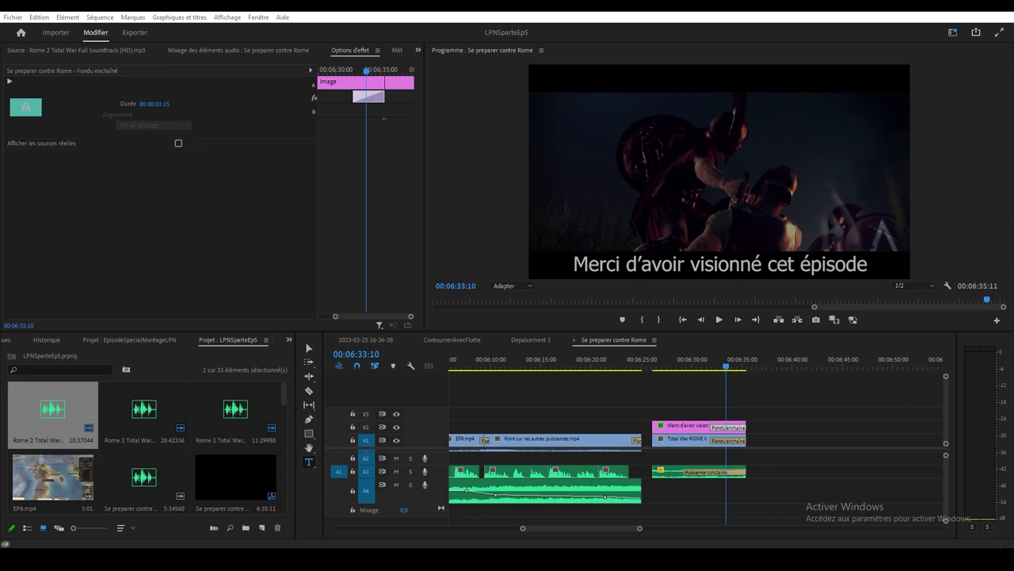
Step: Review the A4 music and its volume keyframes across the whole sequence, and open the export settings for Se preparer contre Rome
drag(526, 528, 206, 529)
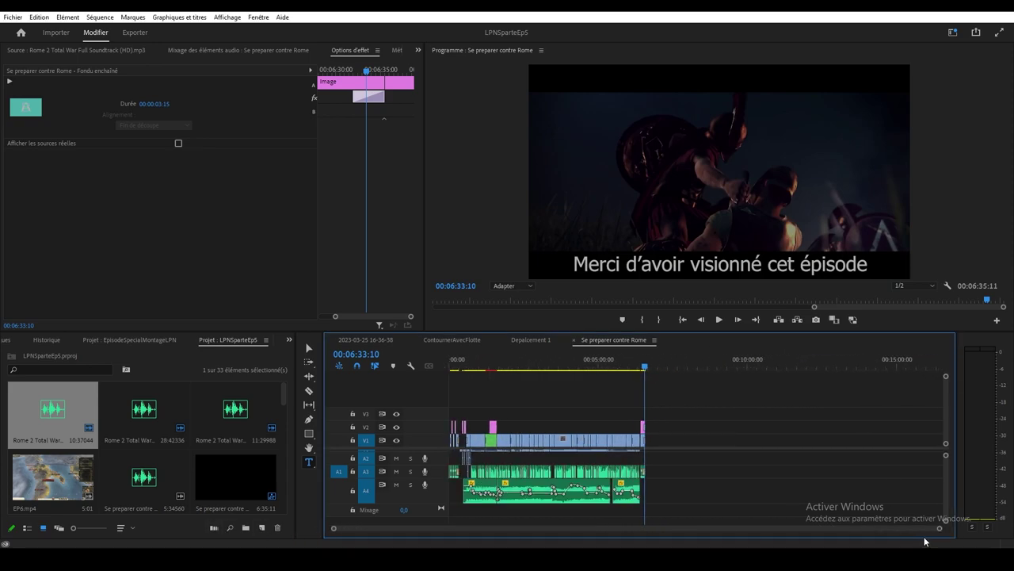
drag(940, 531, 756, 535)
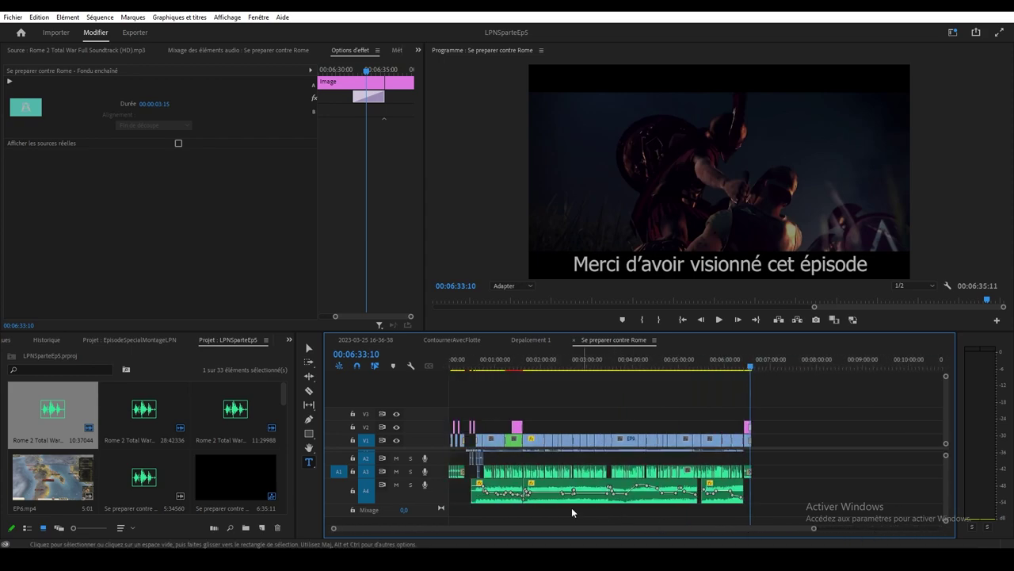
drag(465, 507, 735, 493)
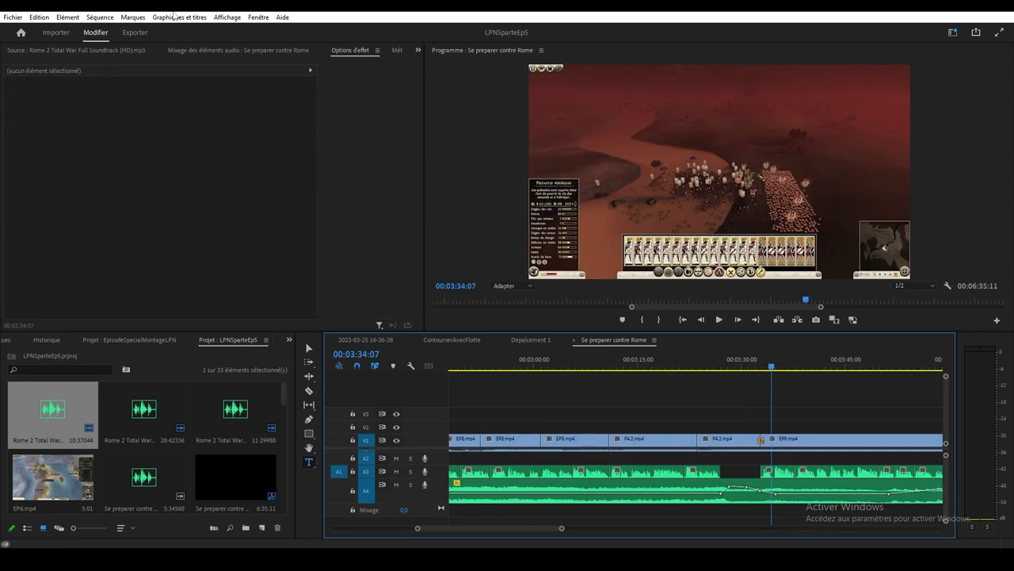
click(136, 32)
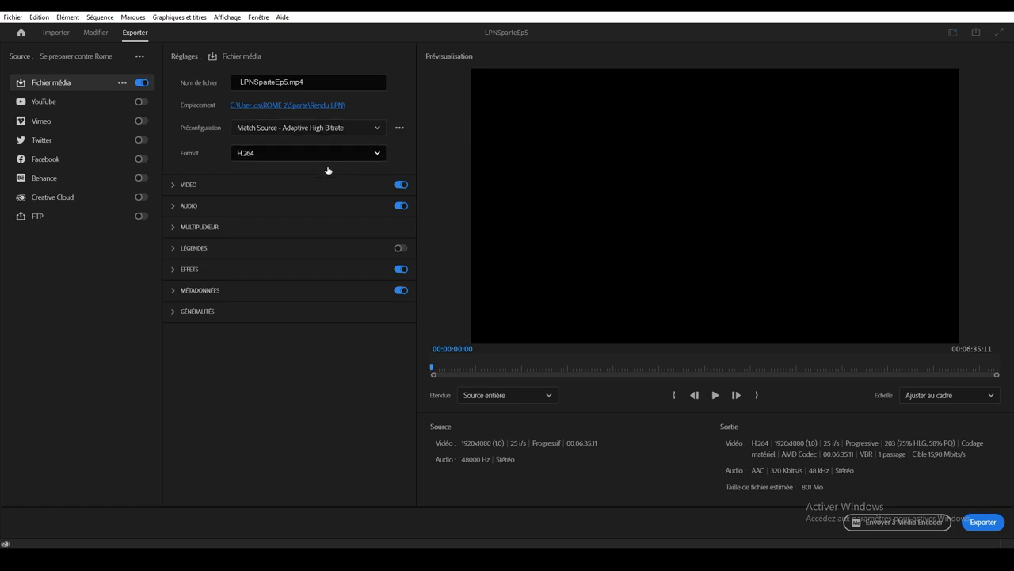
Step: Export the Se preparer contre Rome sequence as LPNSparteEp5.mp4 in H.264 with the Match Source - Adaptive High Bitrate preset
click(983, 522)
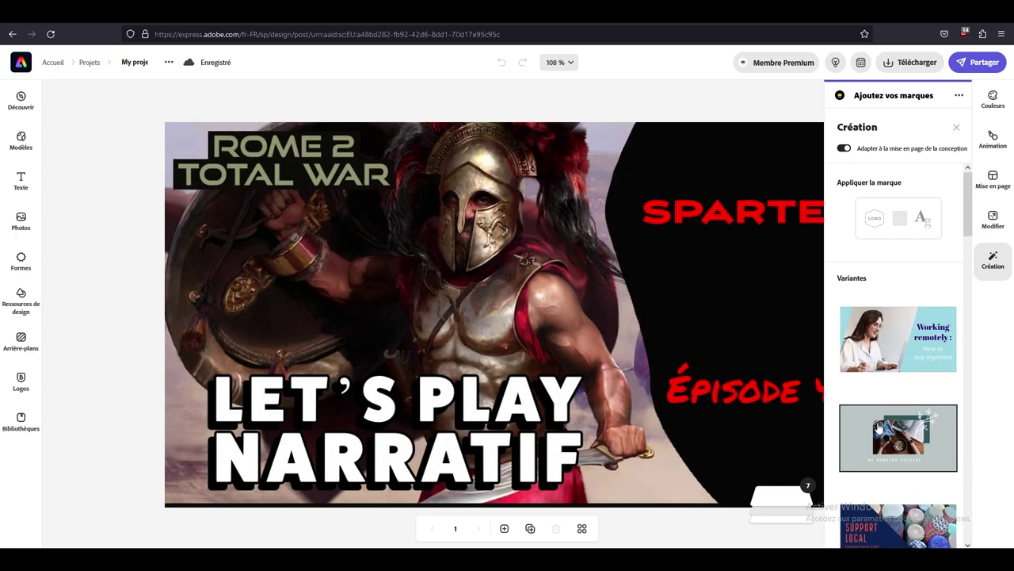
Step: In Adobe Express, change the thumbnail's episode text to Épisode 5, shifted slightly left and down, and download the image
click(758, 397)
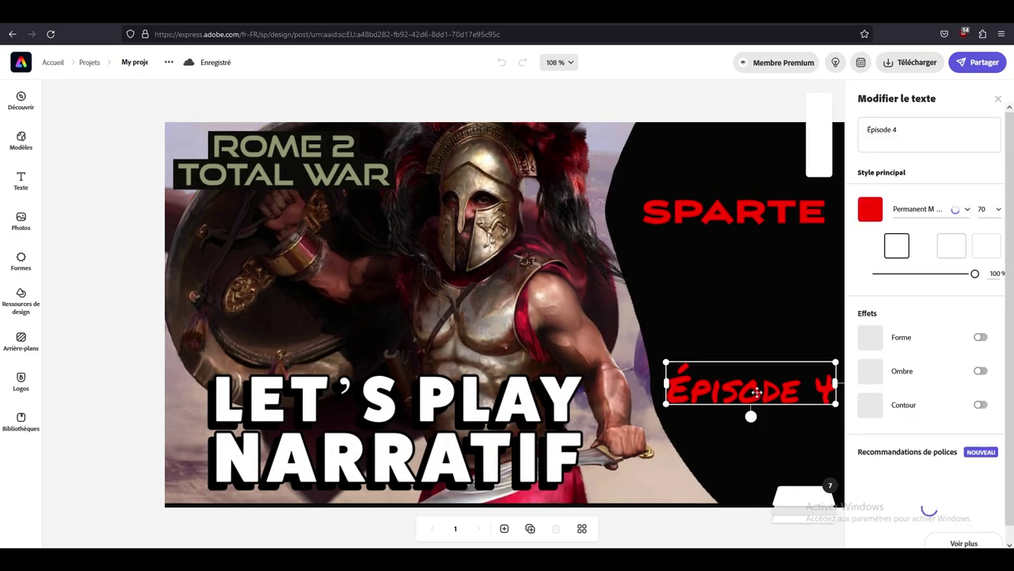
click(925, 131)
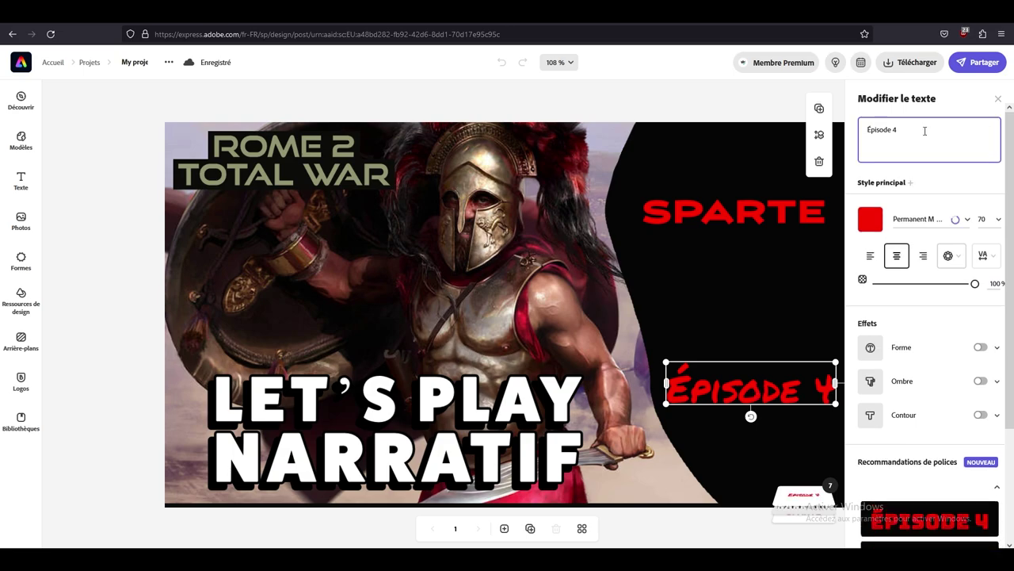
key(BackSpace)
text(5)
drag(734, 378, 739, 394)
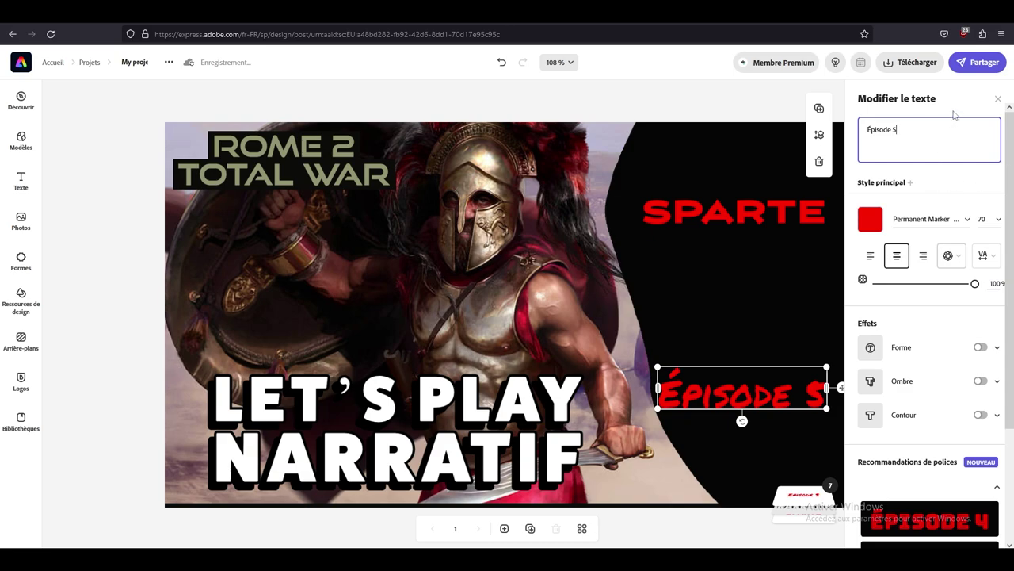
click(910, 62)
click(895, 207)
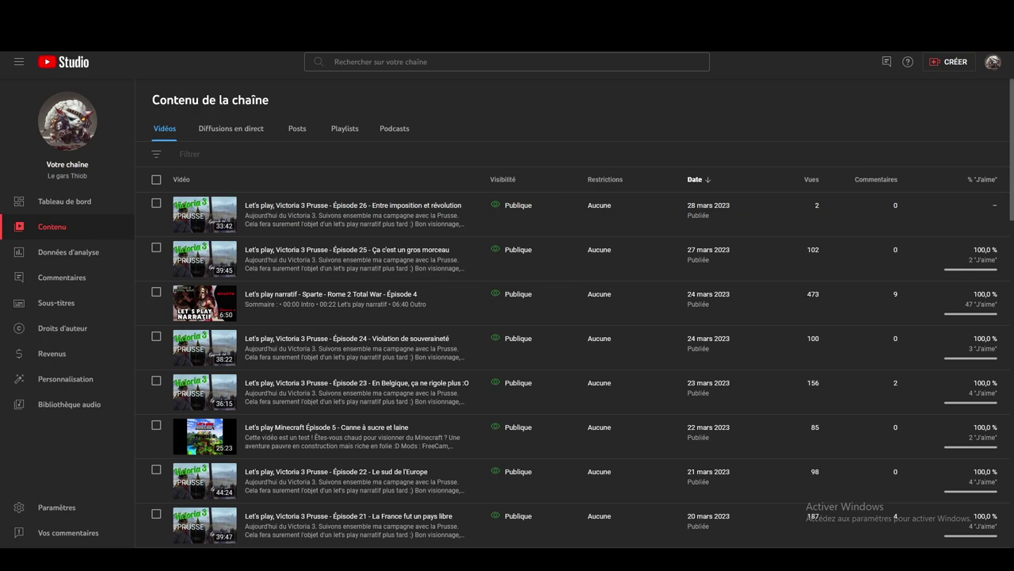
Step: In YouTube Studio, start importing a new video and choose LPNSparteEp5.mp4 as the file
click(948, 62)
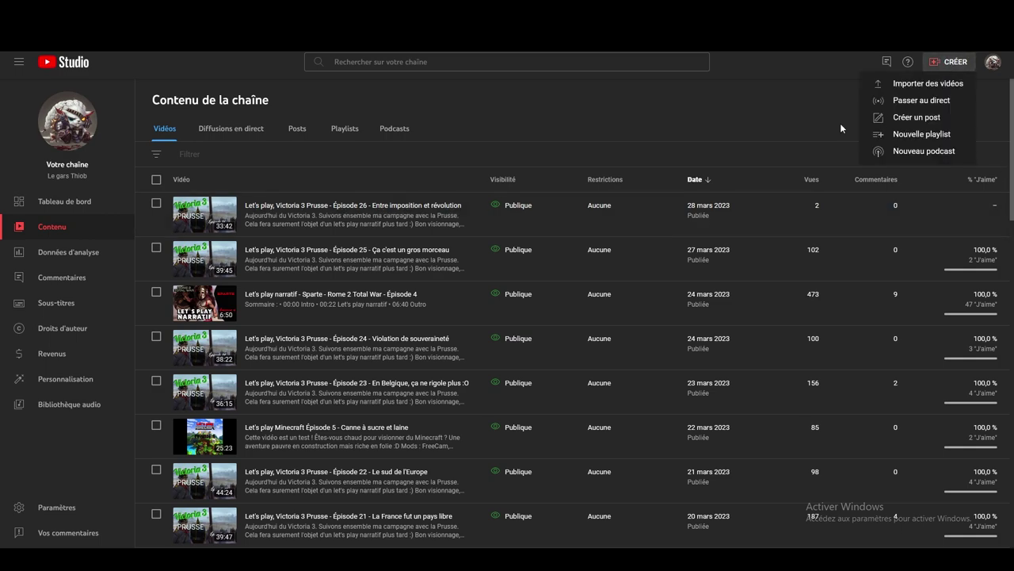
click(924, 84)
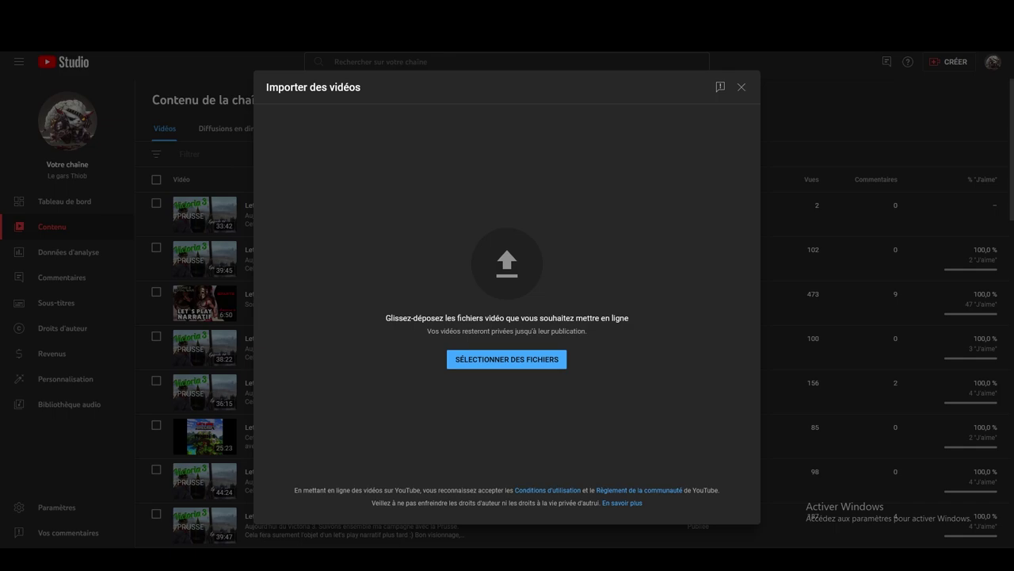
click(476, 363)
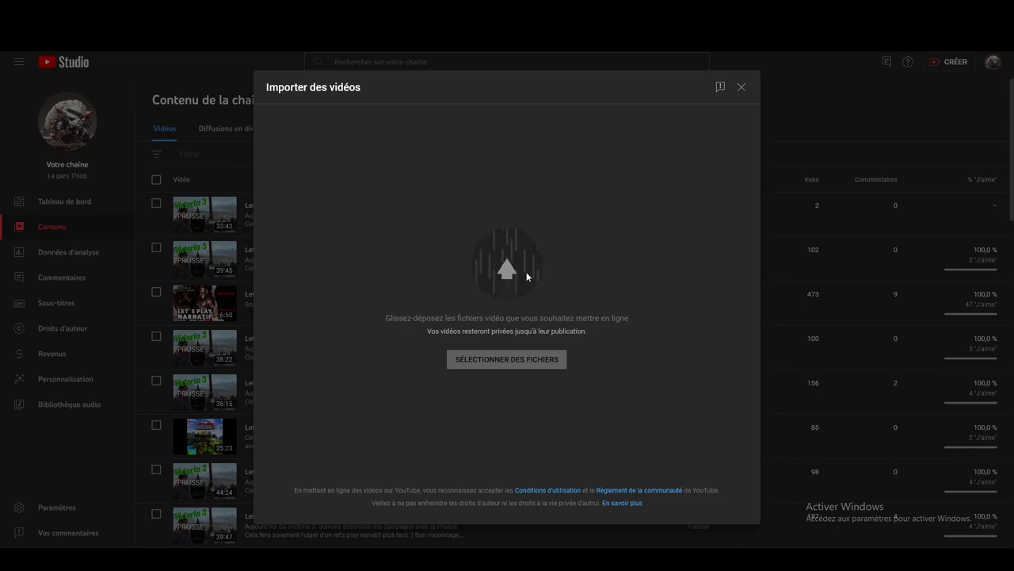
Step: Reuse the details of the Sparte Épisode 4 video and set the title to "Let's play narratif - Sparte - Rome 2 Total War - Épisode 5"
click(479, 161)
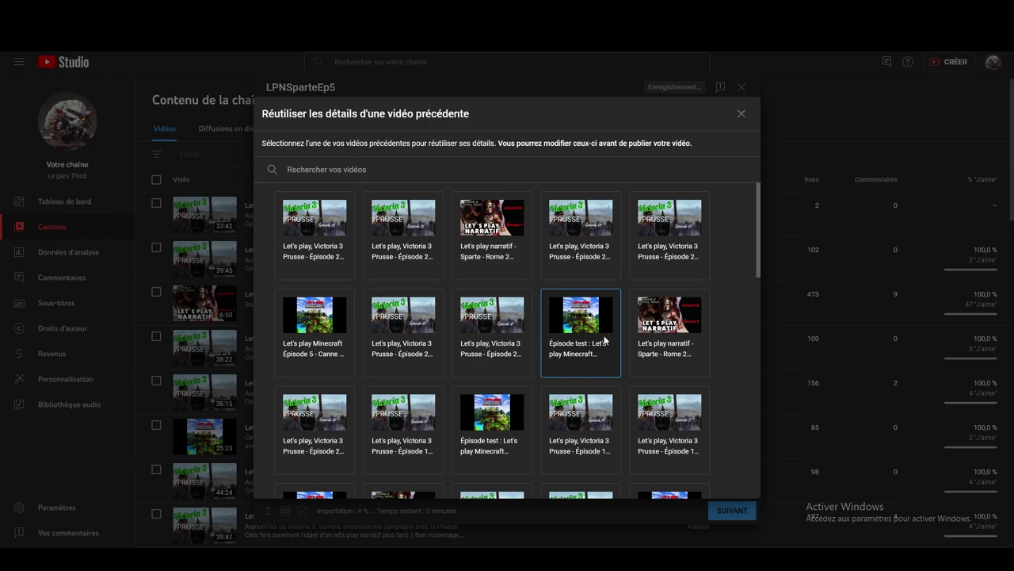
click(481, 222)
click(657, 463)
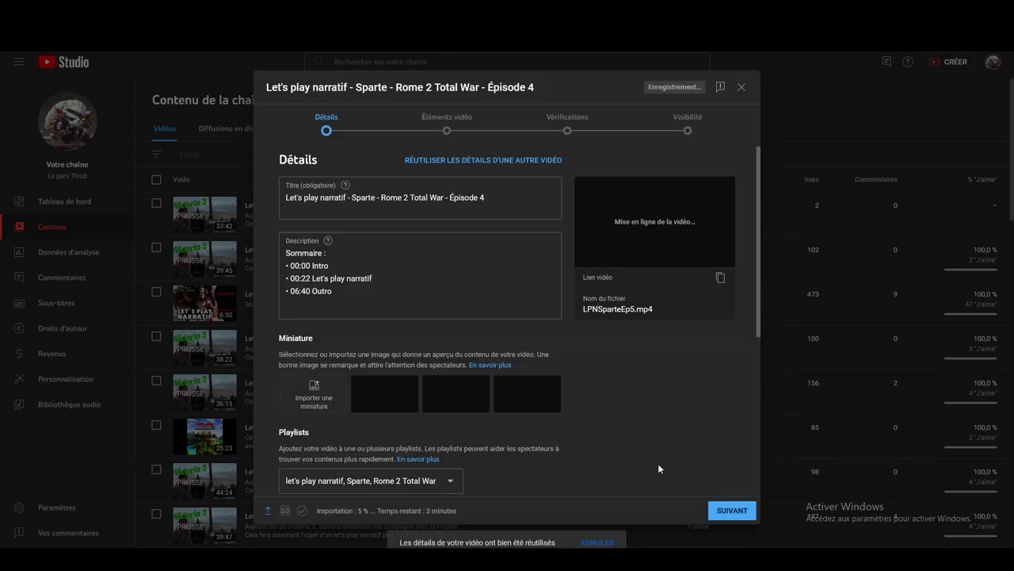
click(490, 200)
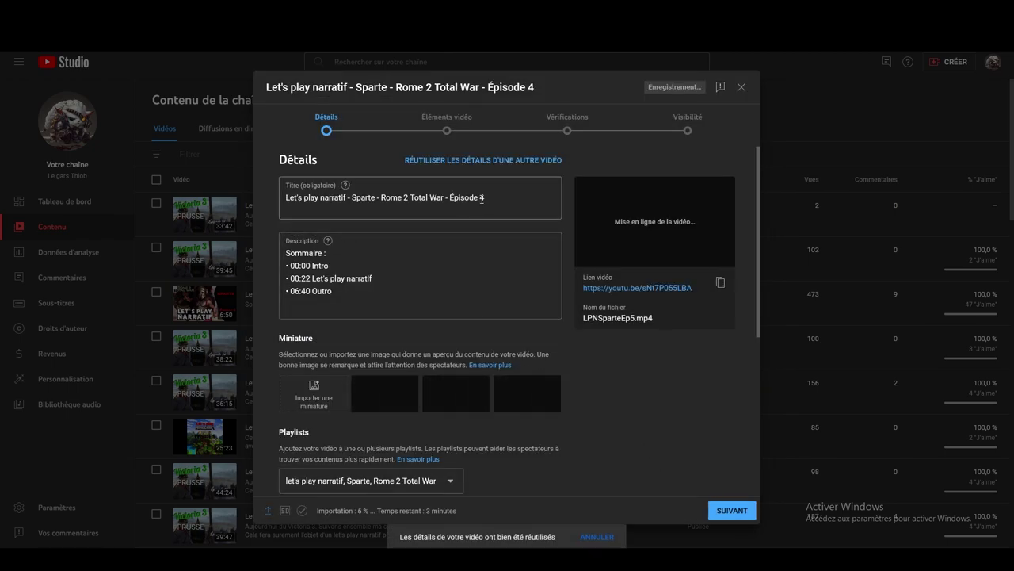
key(BackSpace)
text(5)
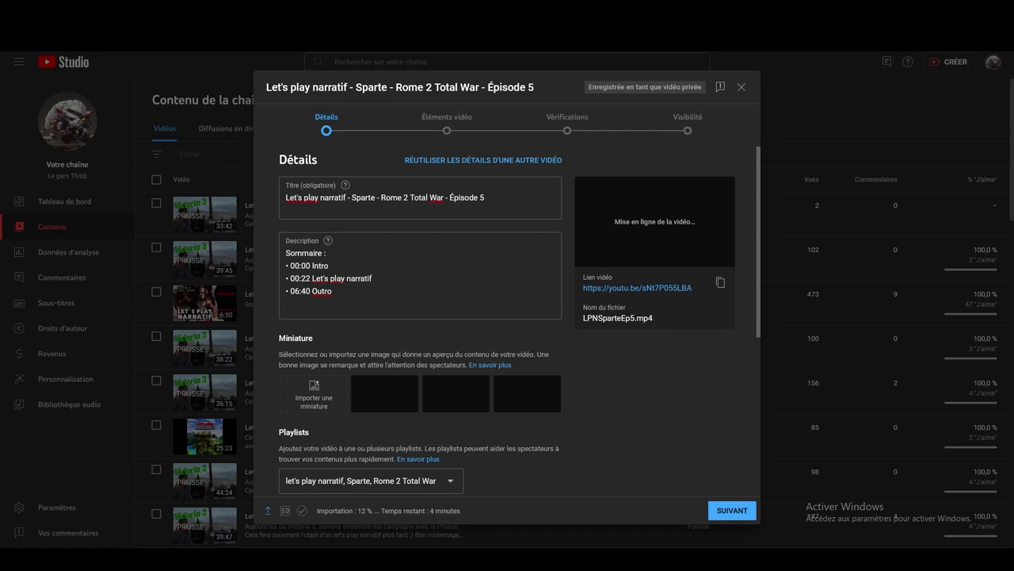
Step: Add the Épisode 5 image as the video's thumbnail and set the Outro timestamp in the description to 06:25
drag(568, 421, 315, 397)
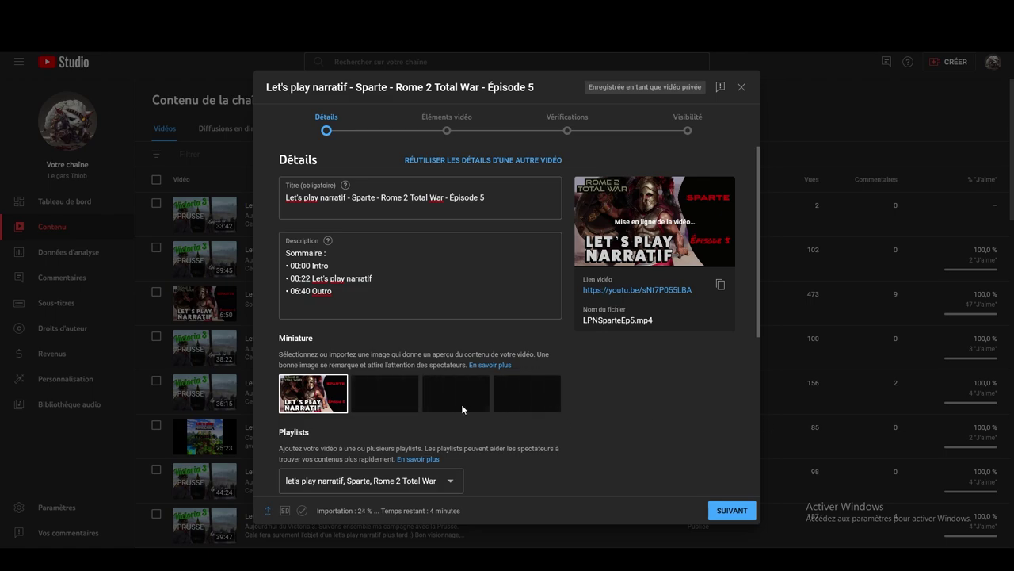
click(309, 291)
key(BackSpace)
key(BackSpace)
text(25)
click(387, 298)
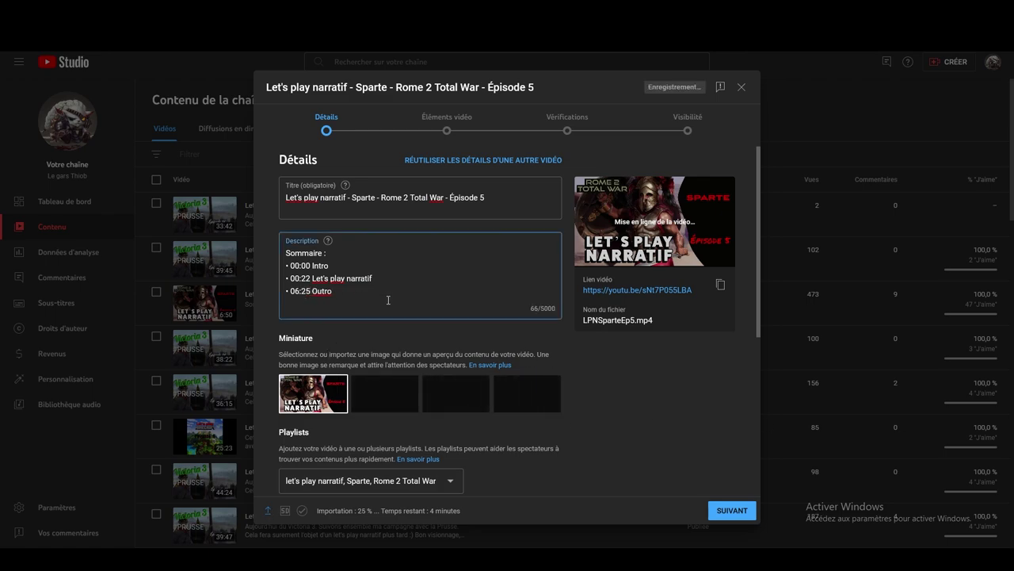
Step: Schedule the video to go public on 31 mars 2023 at 15:00, and close the import summary
triple_click(732, 510)
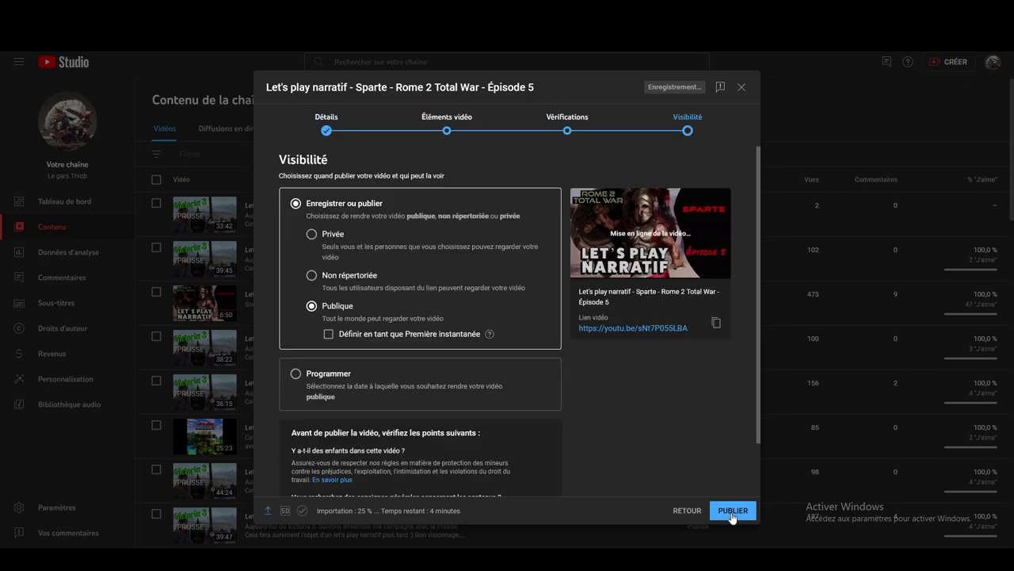
click(331, 375)
click(357, 301)
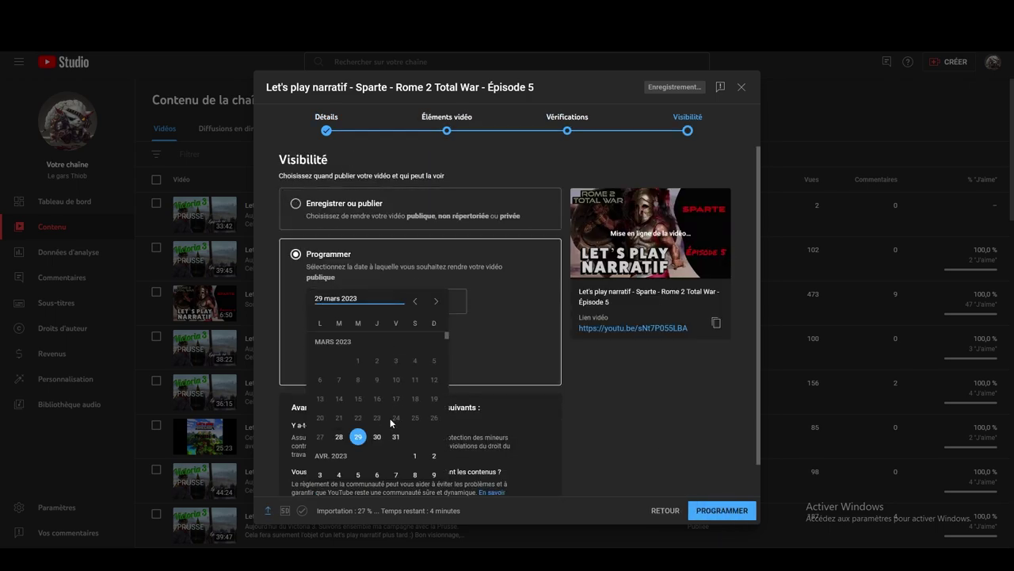
click(396, 437)
click(411, 301)
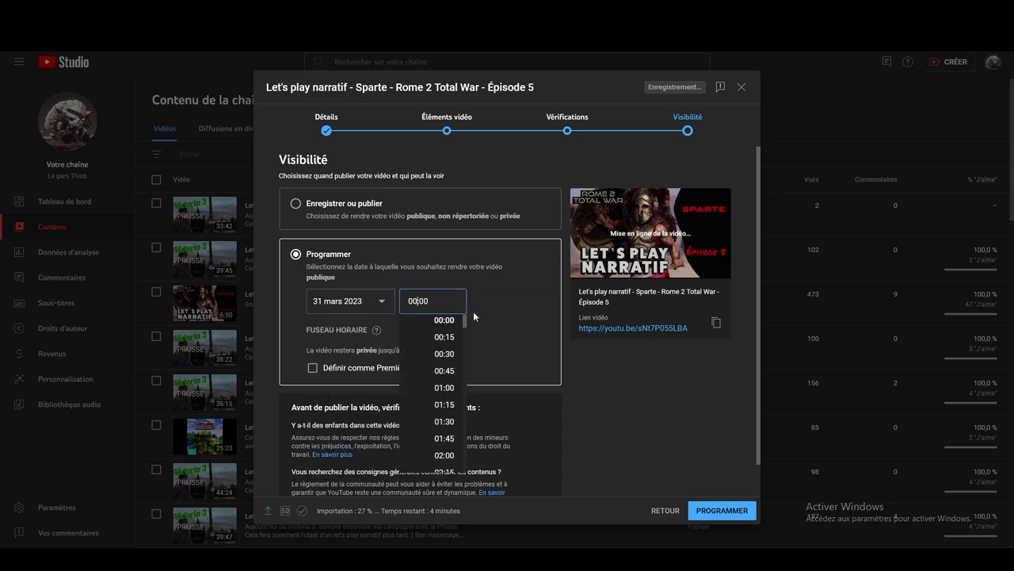
text(15:00)
click(677, 403)
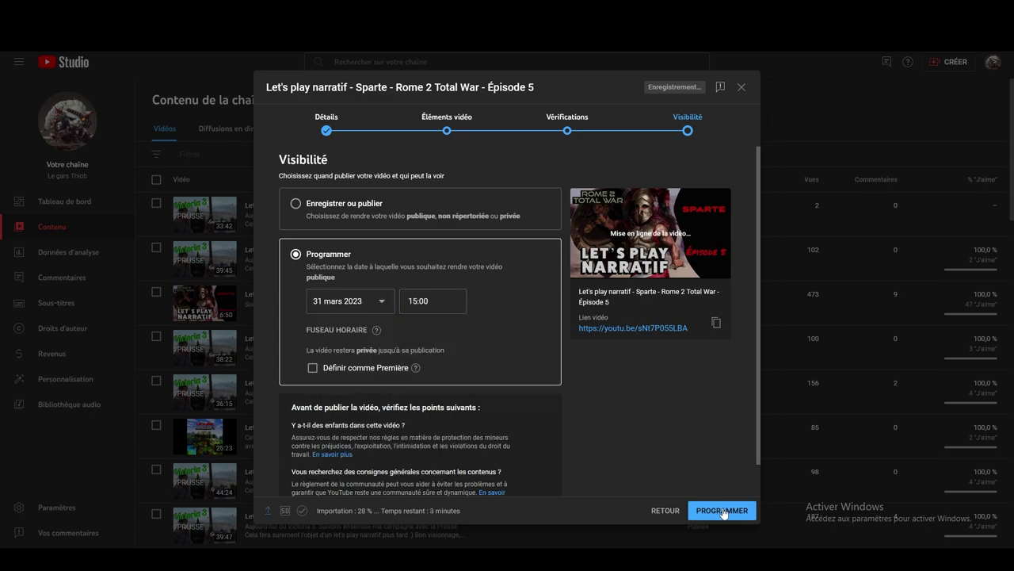
click(722, 511)
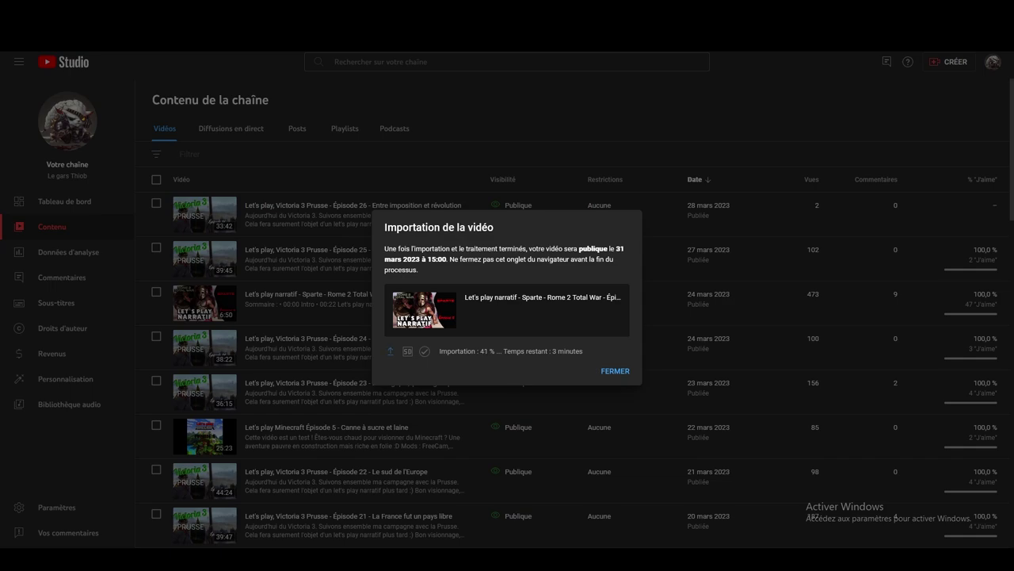
click(621, 371)
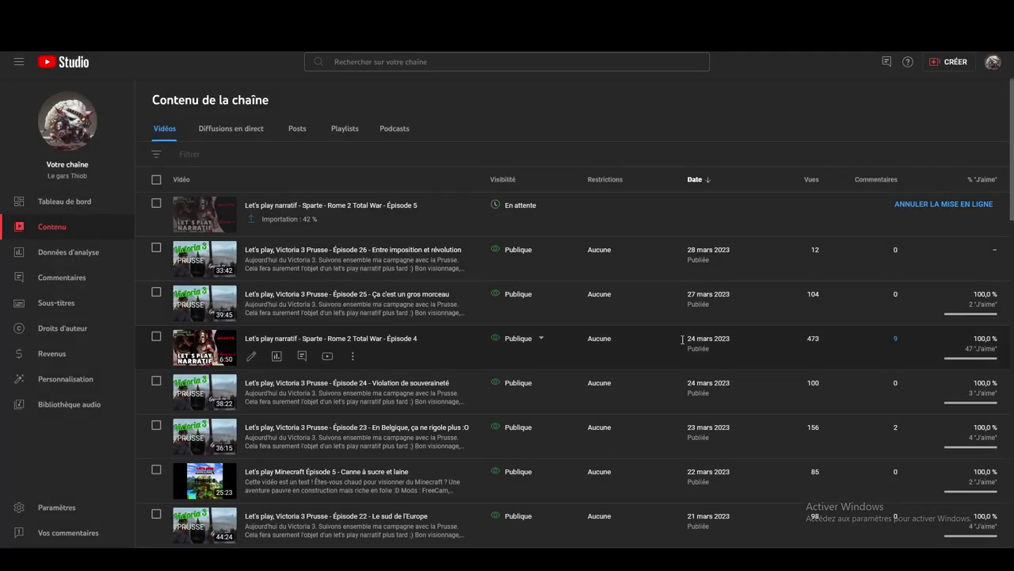
Step: Read the comments on the Sparte Épisode 3 video without the unanswered-only filter, and return to the channel content
scroll(896, 365, down, 4)
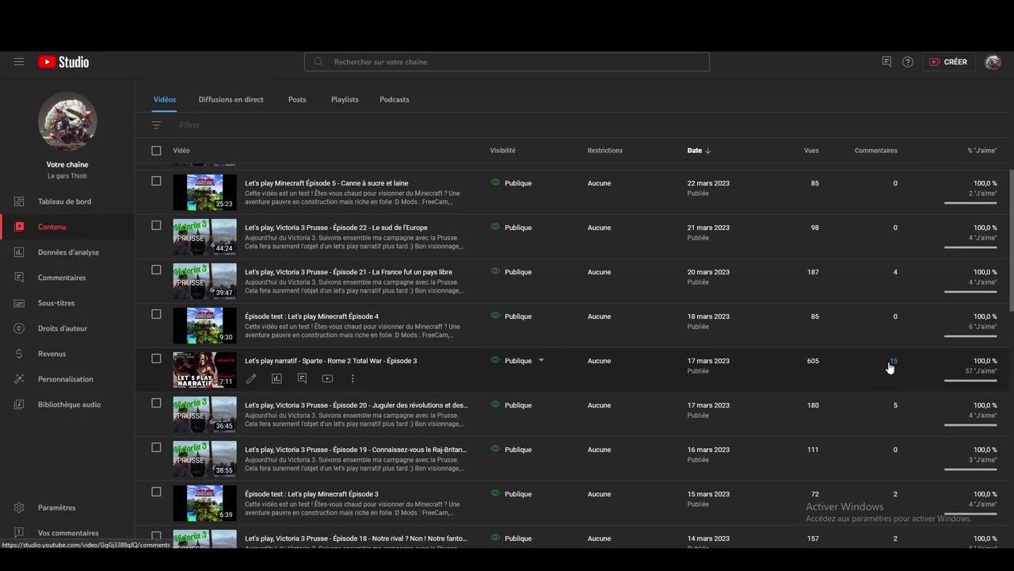
click(893, 361)
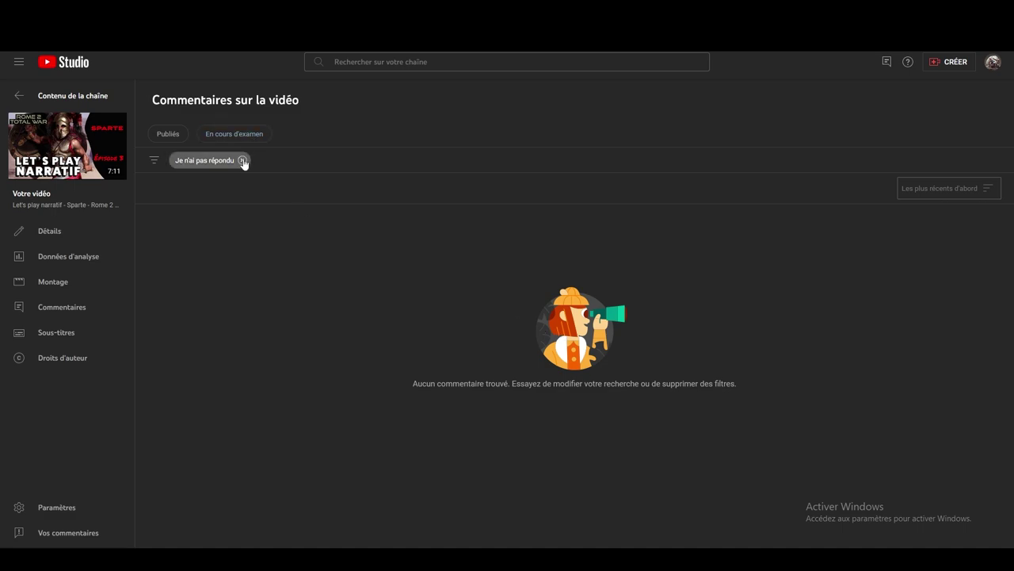
click(242, 160)
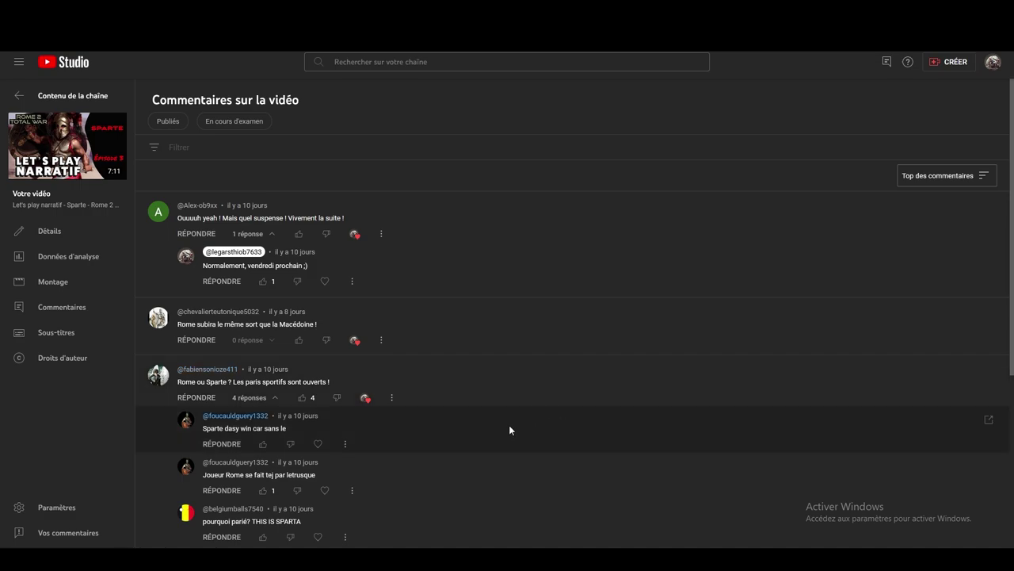
scroll(509, 428, down, 1)
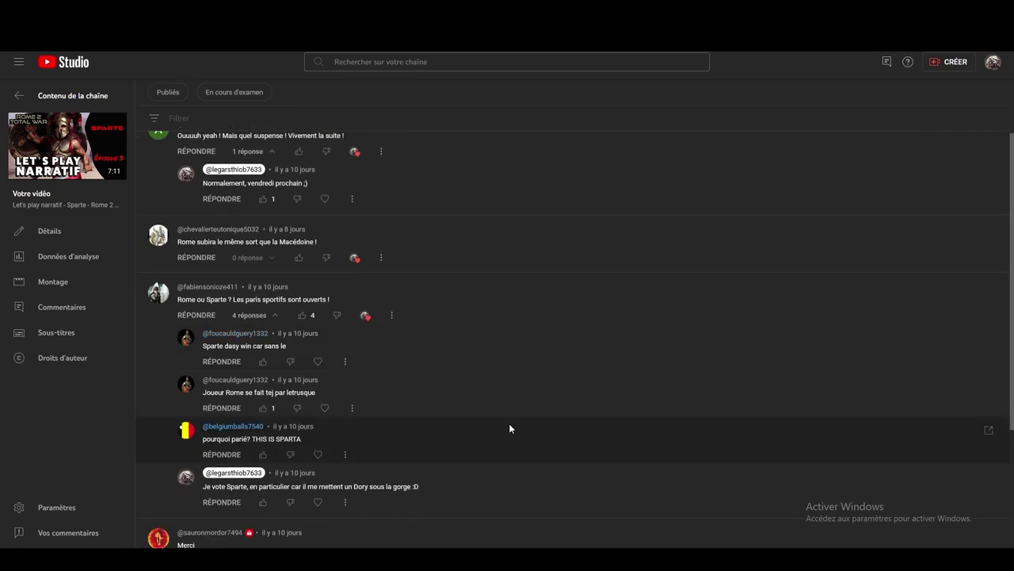
scroll(510, 428, down, 2)
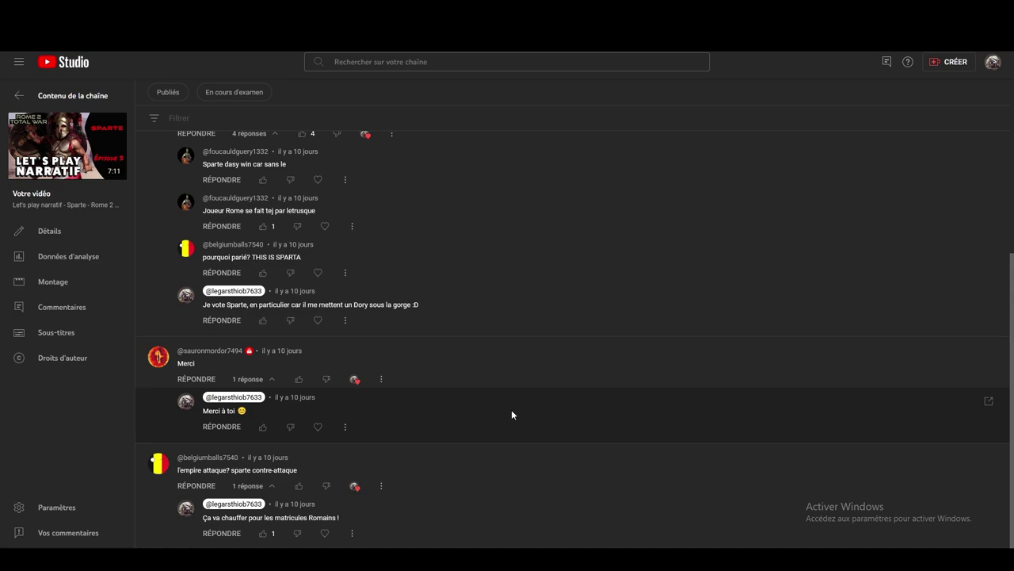
scroll(497, 417, up, 4)
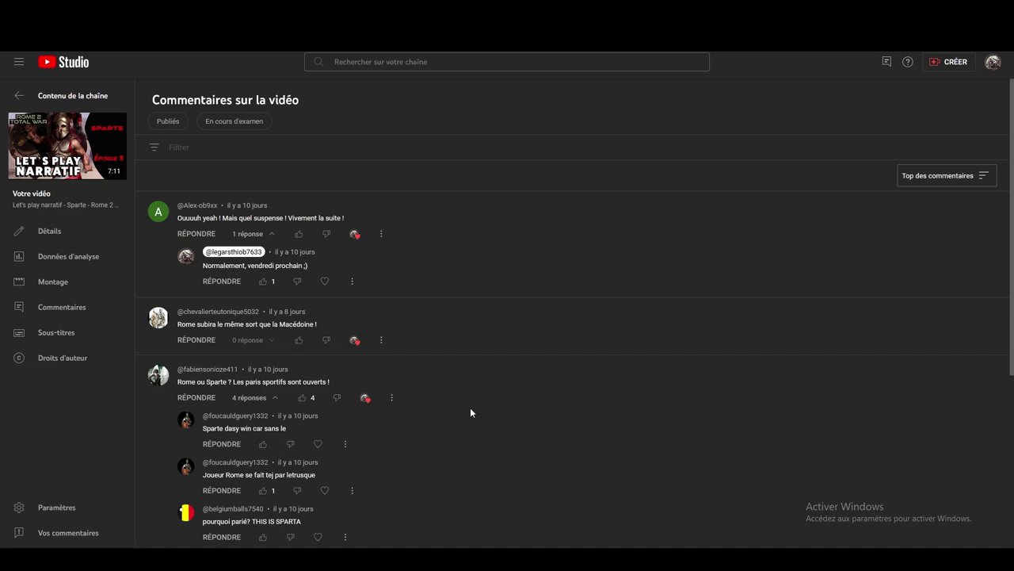
click(15, 94)
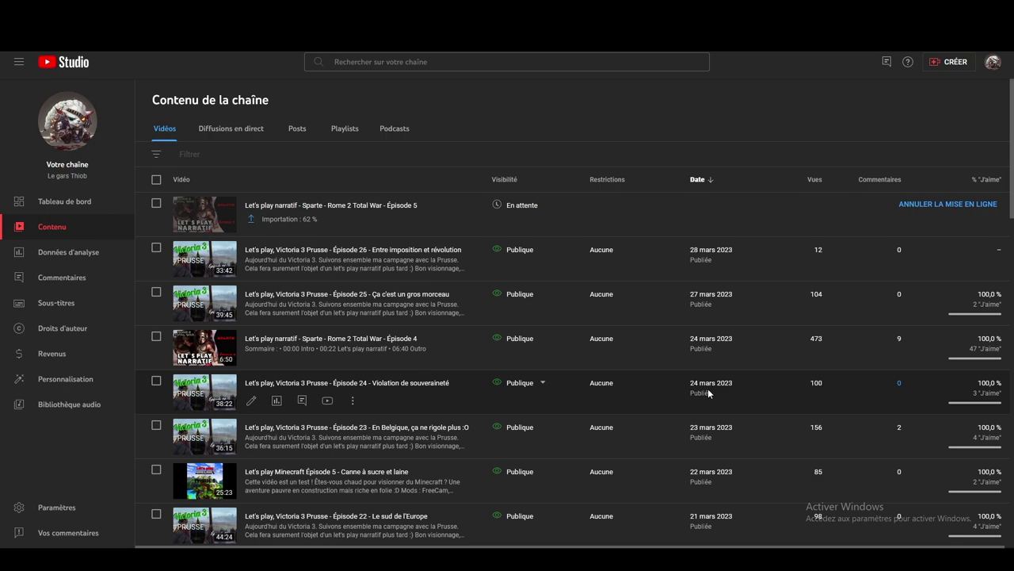
Step: Find the Sparte Rome 2 Total War Épisode 2 video and its comments in the channel's video list
mouse_move(980, 347)
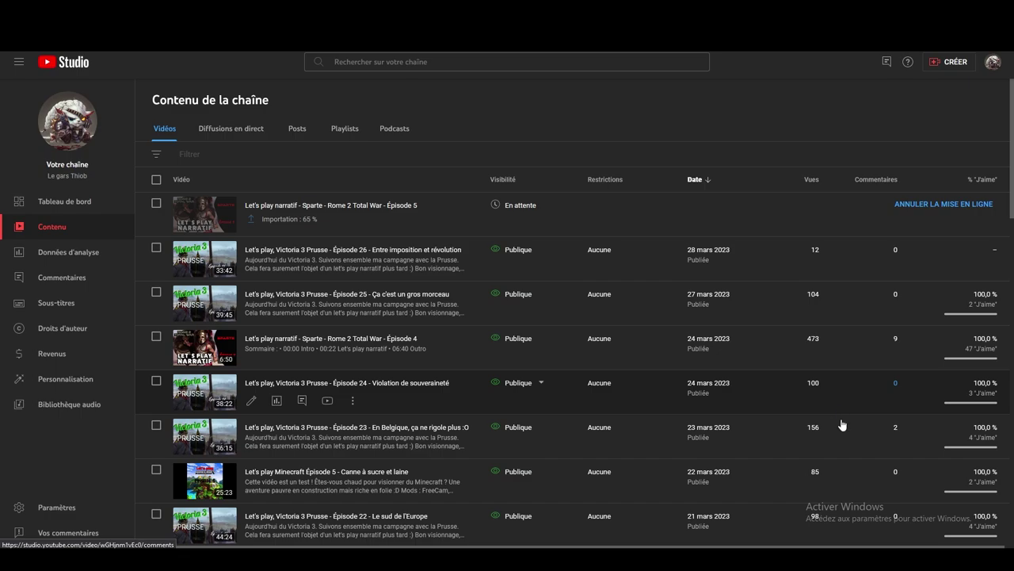
scroll(838, 408, down, 5)
scroll(845, 438, down, 4)
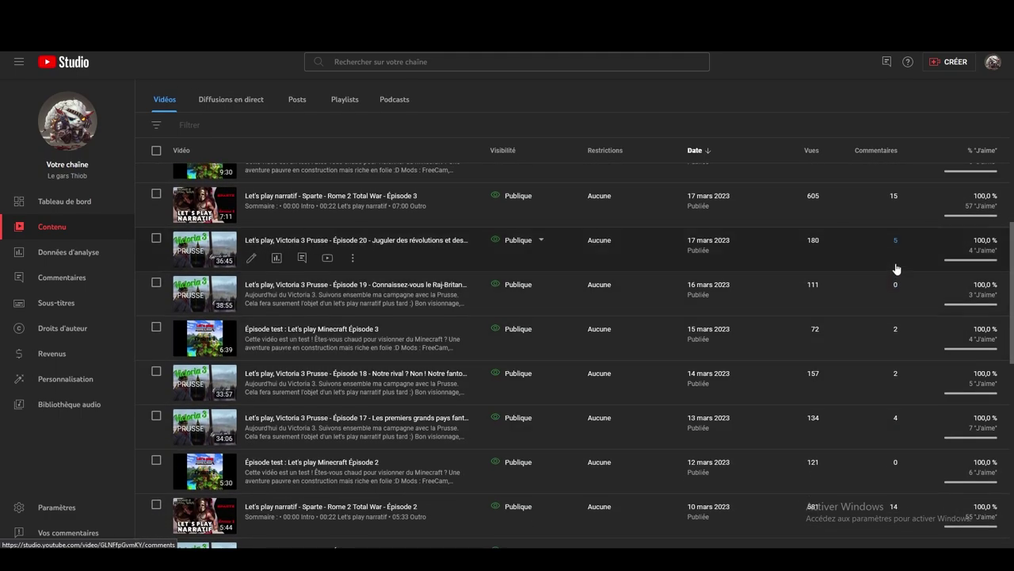
scroll(873, 438, down, 1)
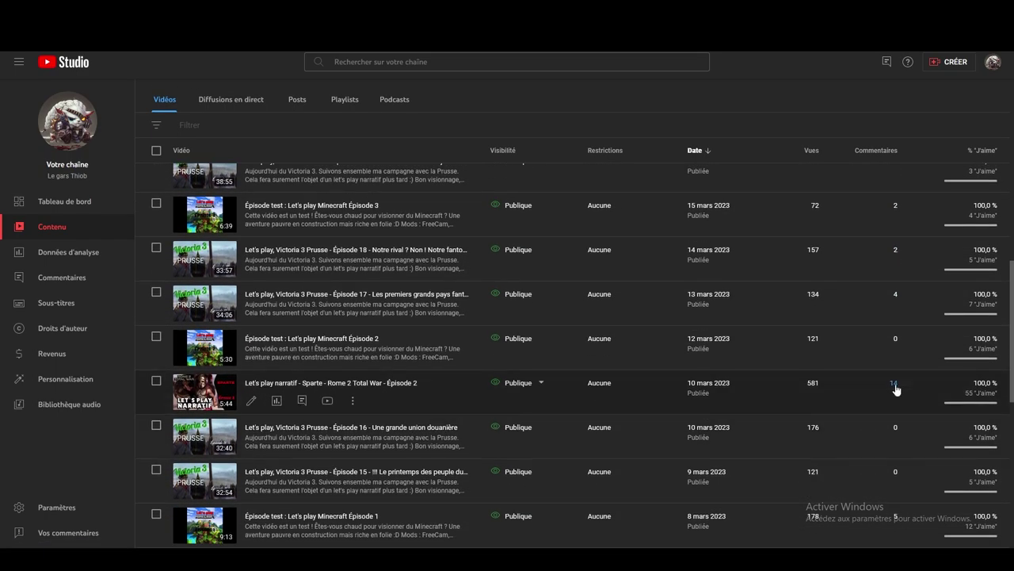